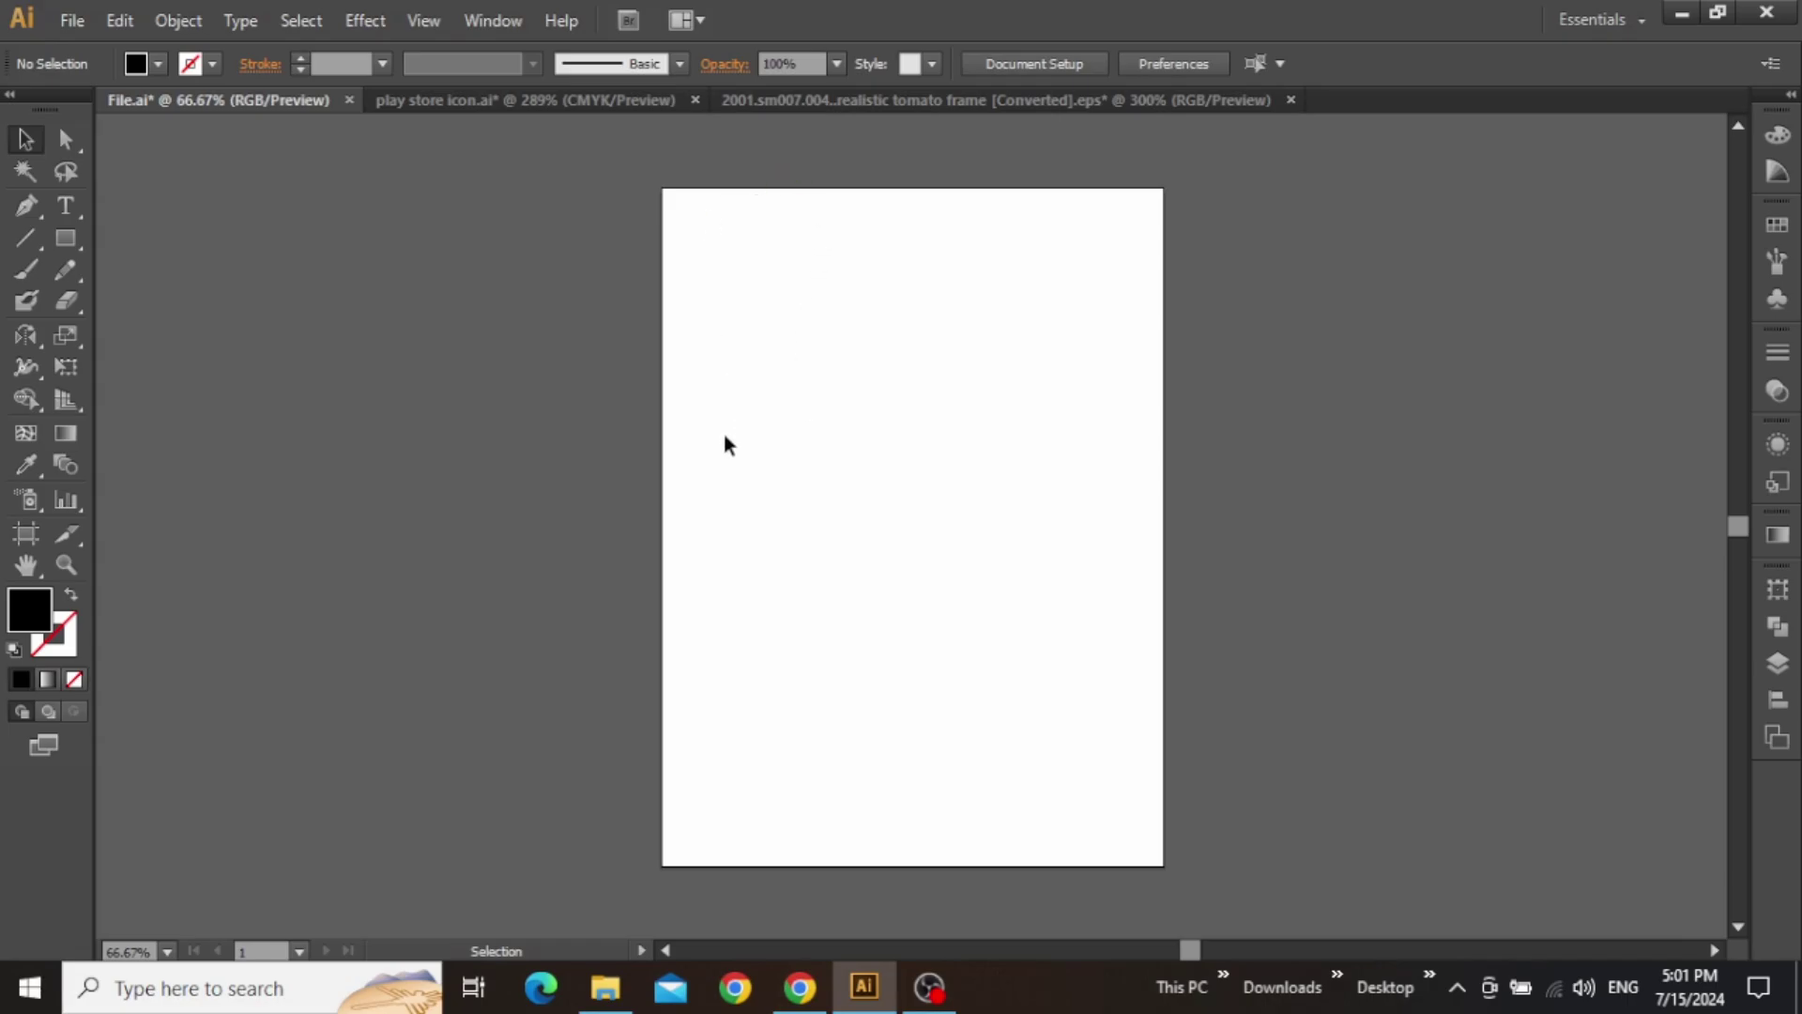
# - Place the Dark Texture image from the Project Files folder into the document and scale it down over the artboard
pyautogui.click(605, 987)
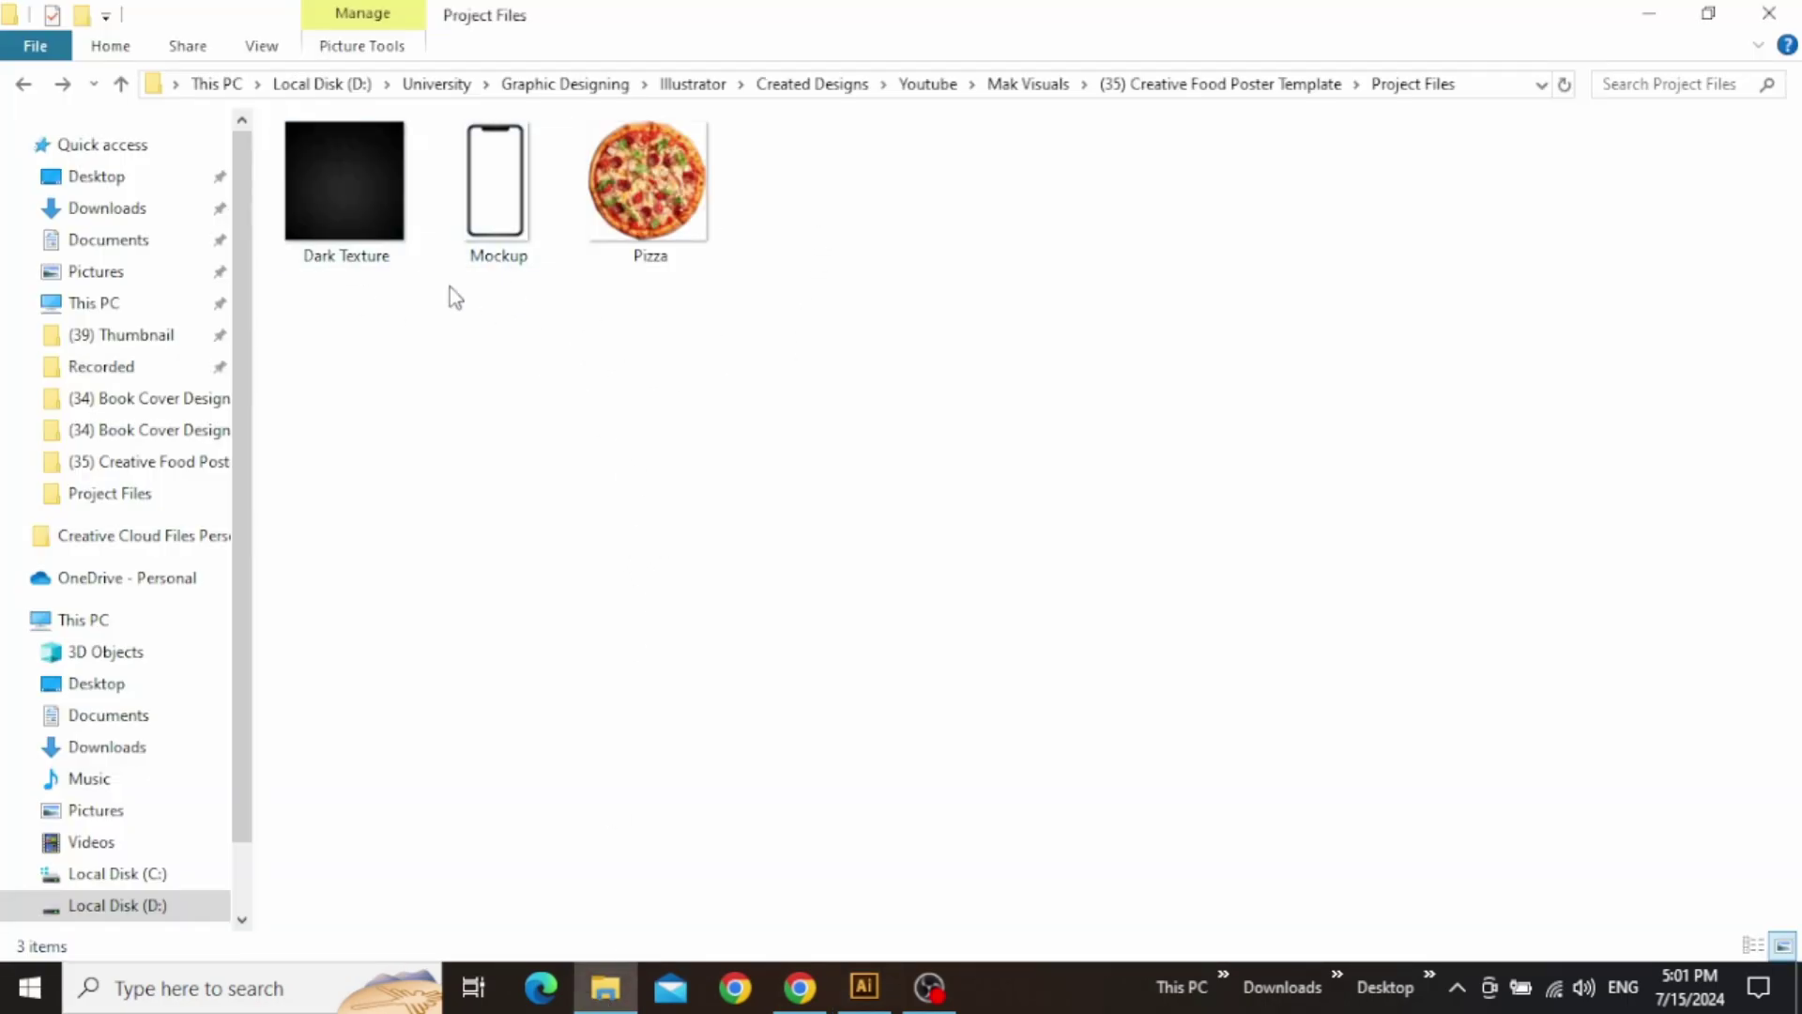
pyautogui.moveTo(333, 183); pyautogui.dragTo(1041, 478)
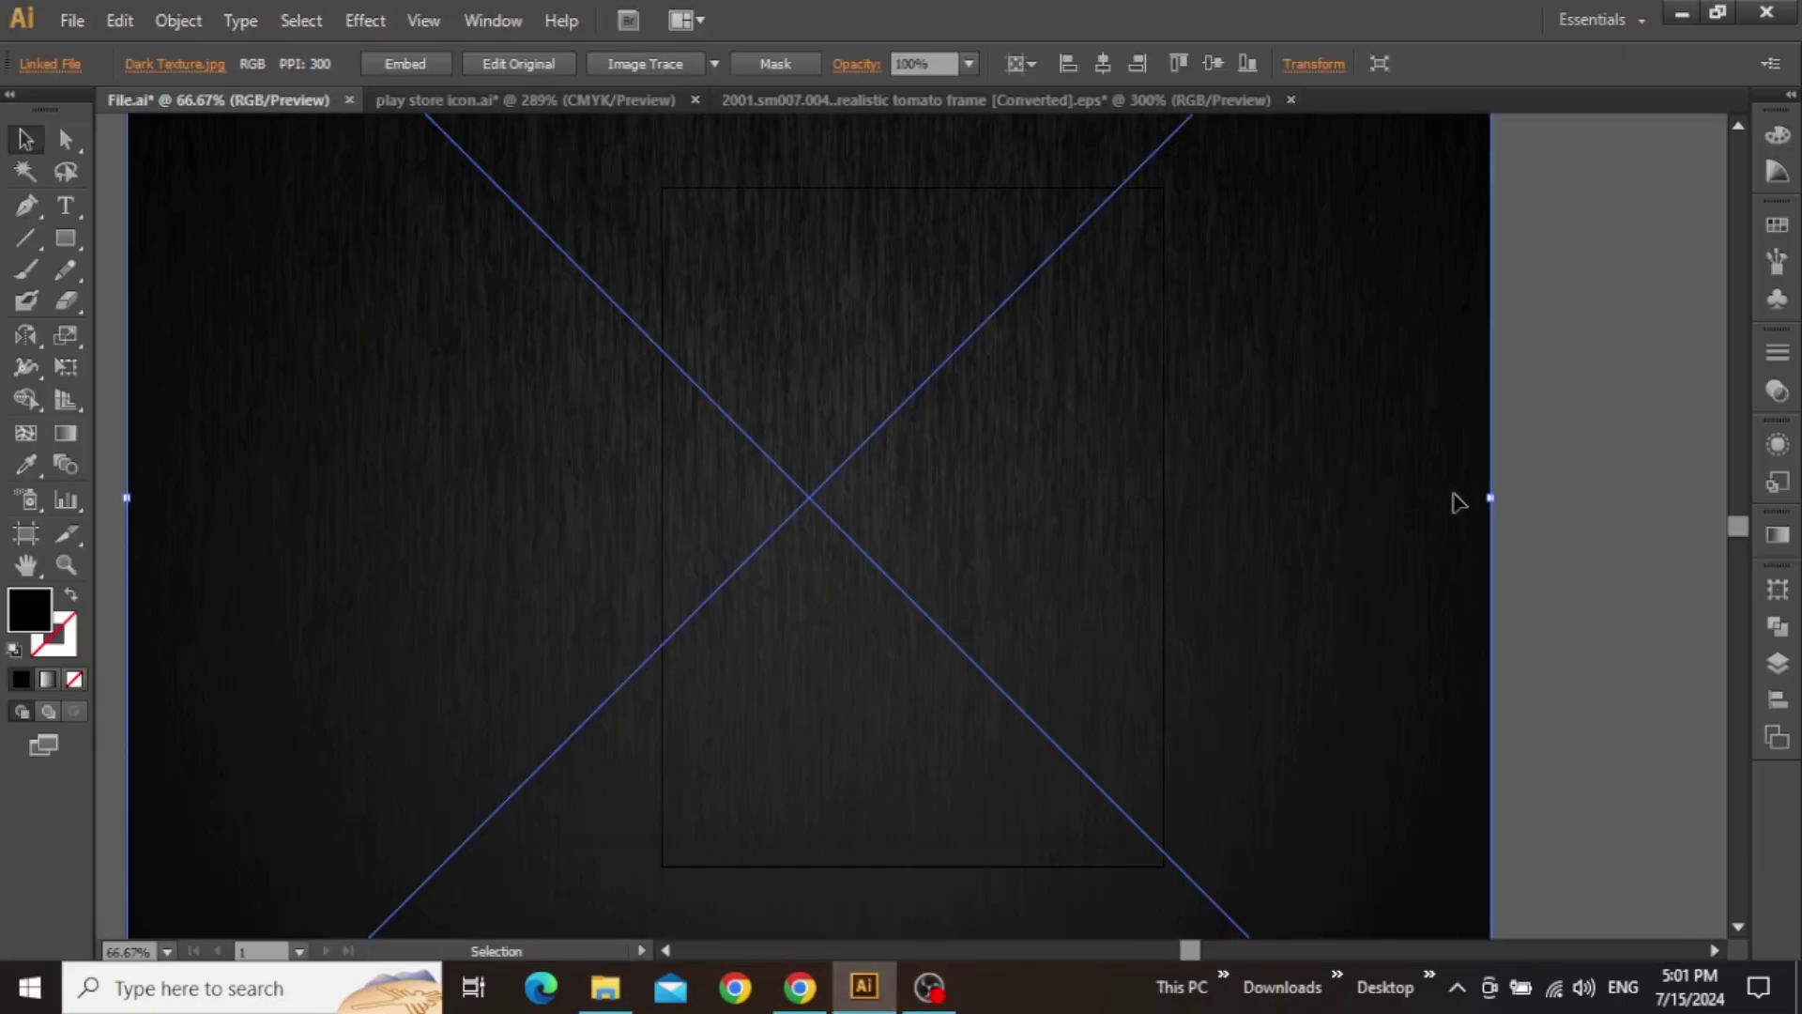
pyautogui.moveTo(1493, 498); pyautogui.dragTo(1110, 457)
pyautogui.moveTo(775, 376); pyautogui.dragTo(929, 446)
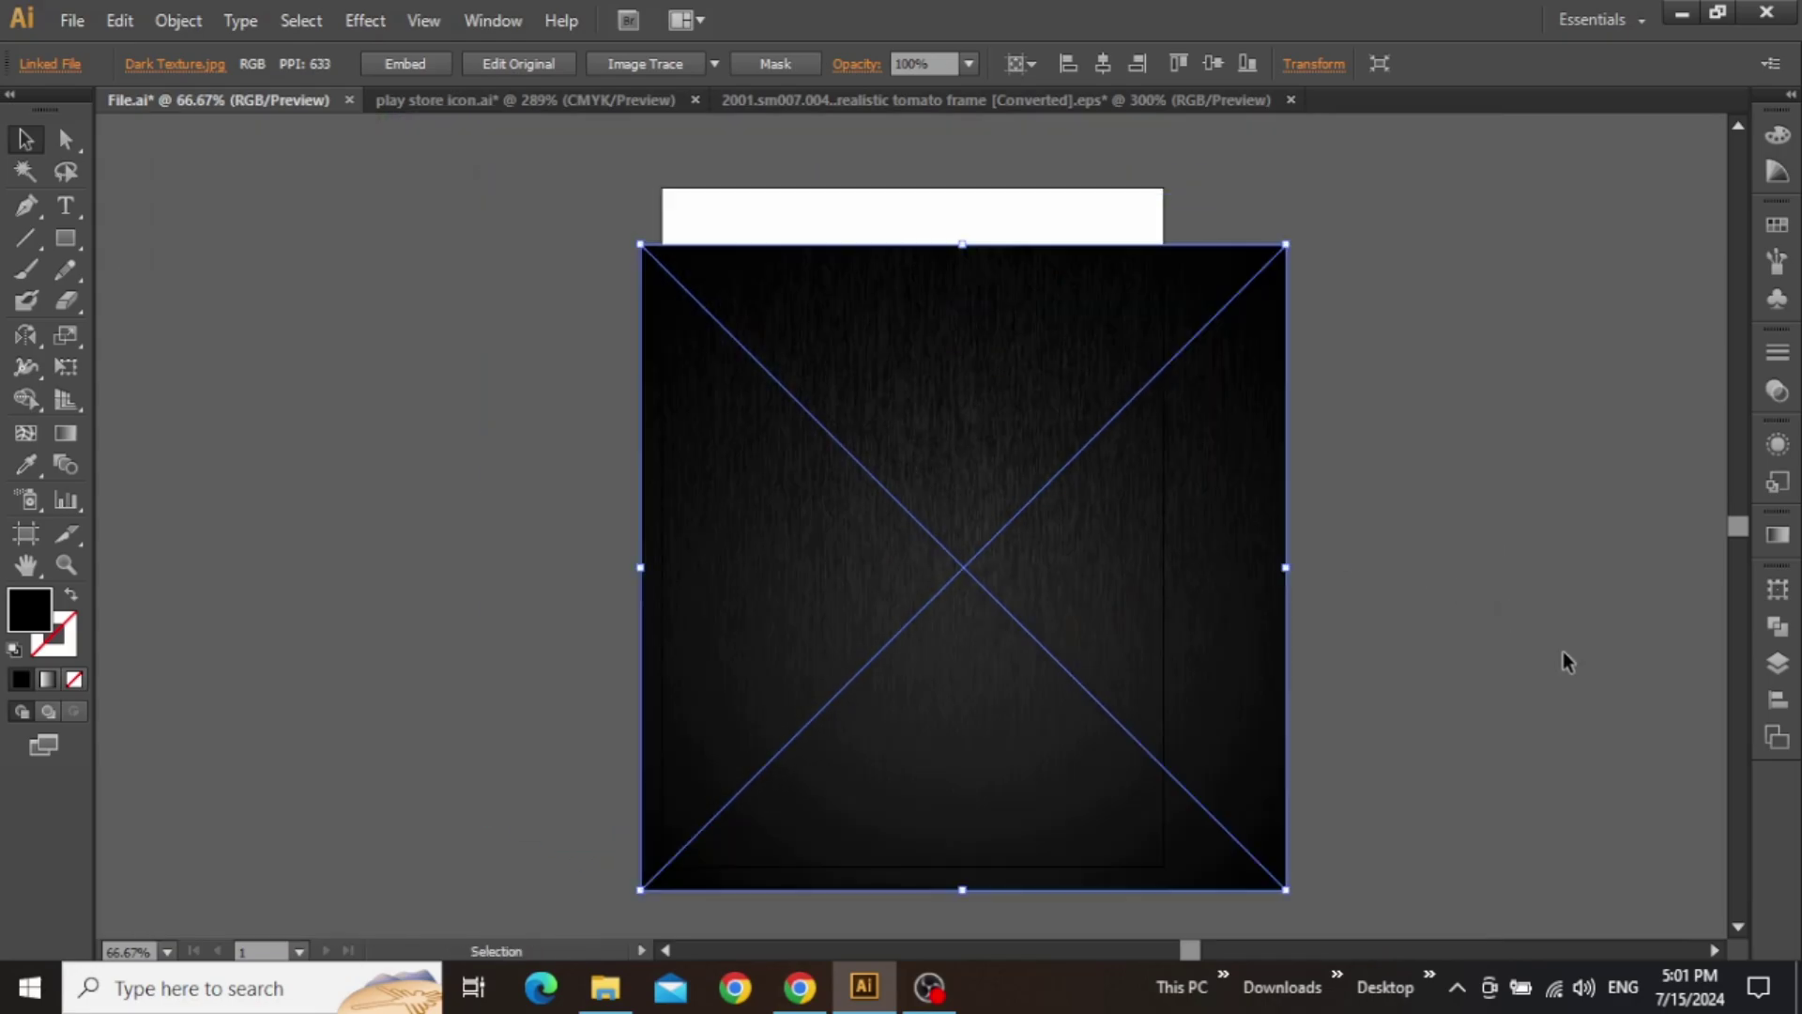
# - Align the texture image to the artboard's left and top edges
pyautogui.click(1777, 700)
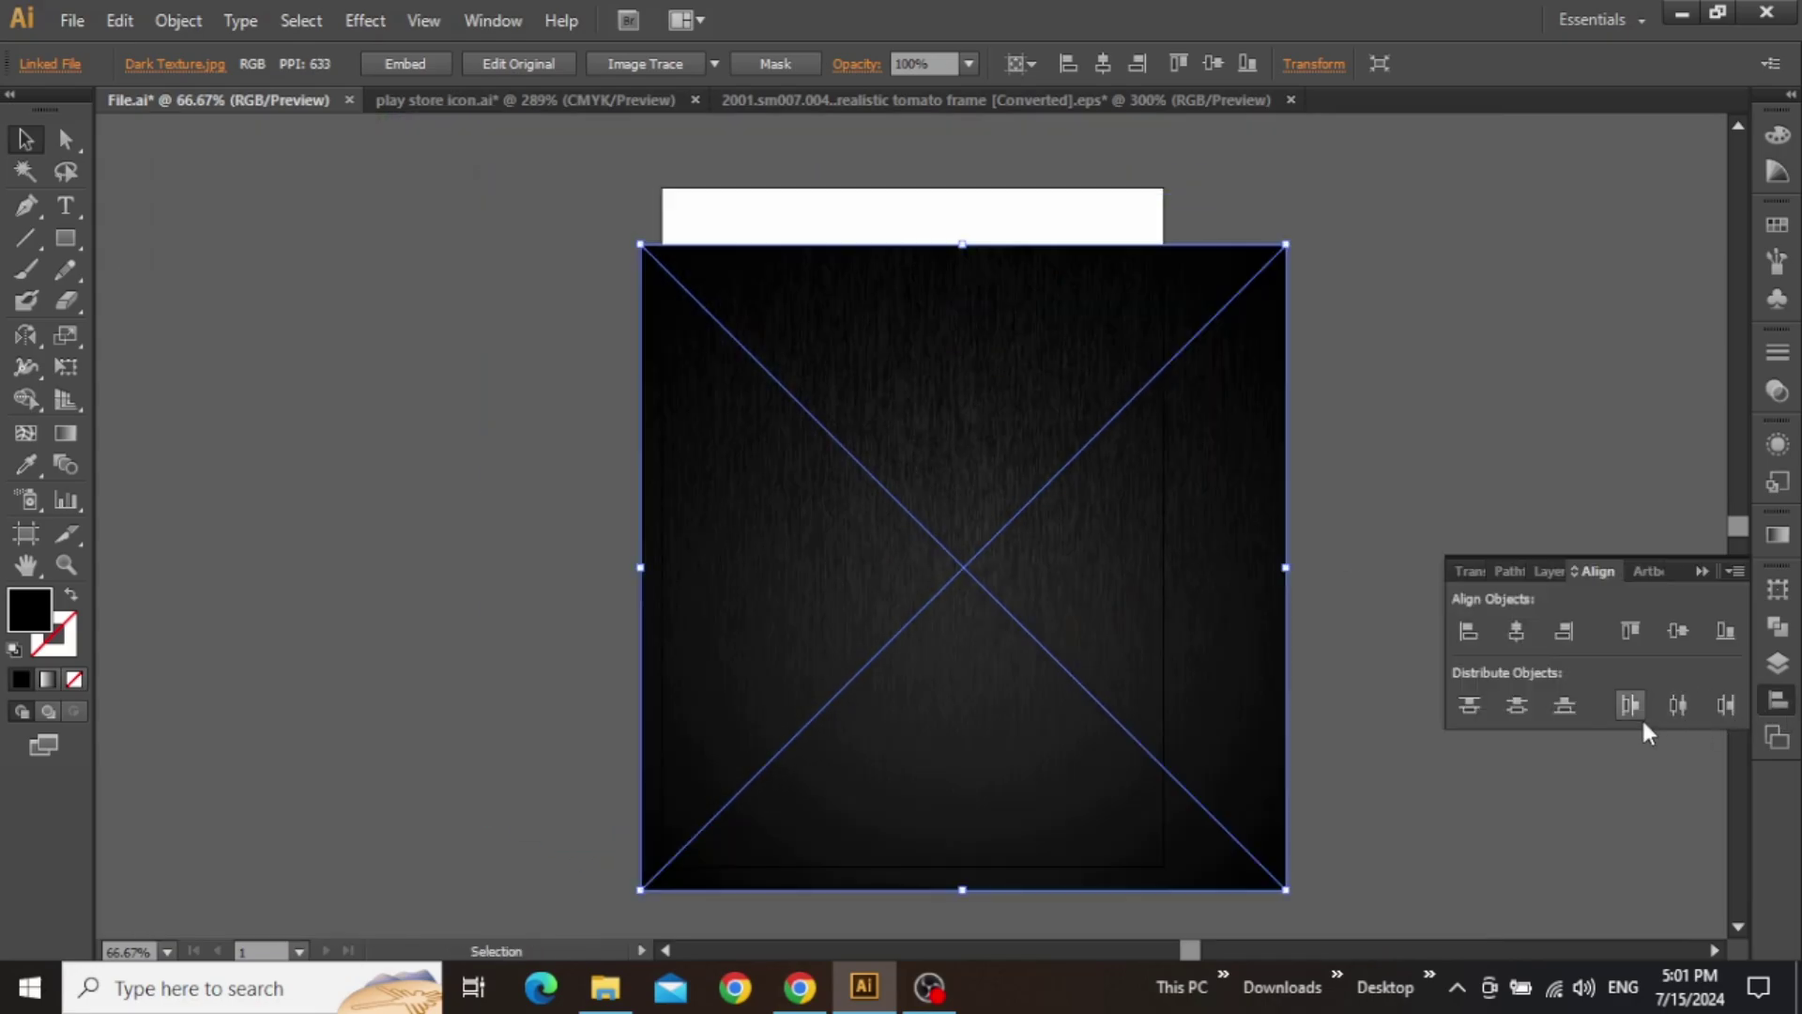
pyautogui.click(1471, 629)
pyautogui.click(1626, 642)
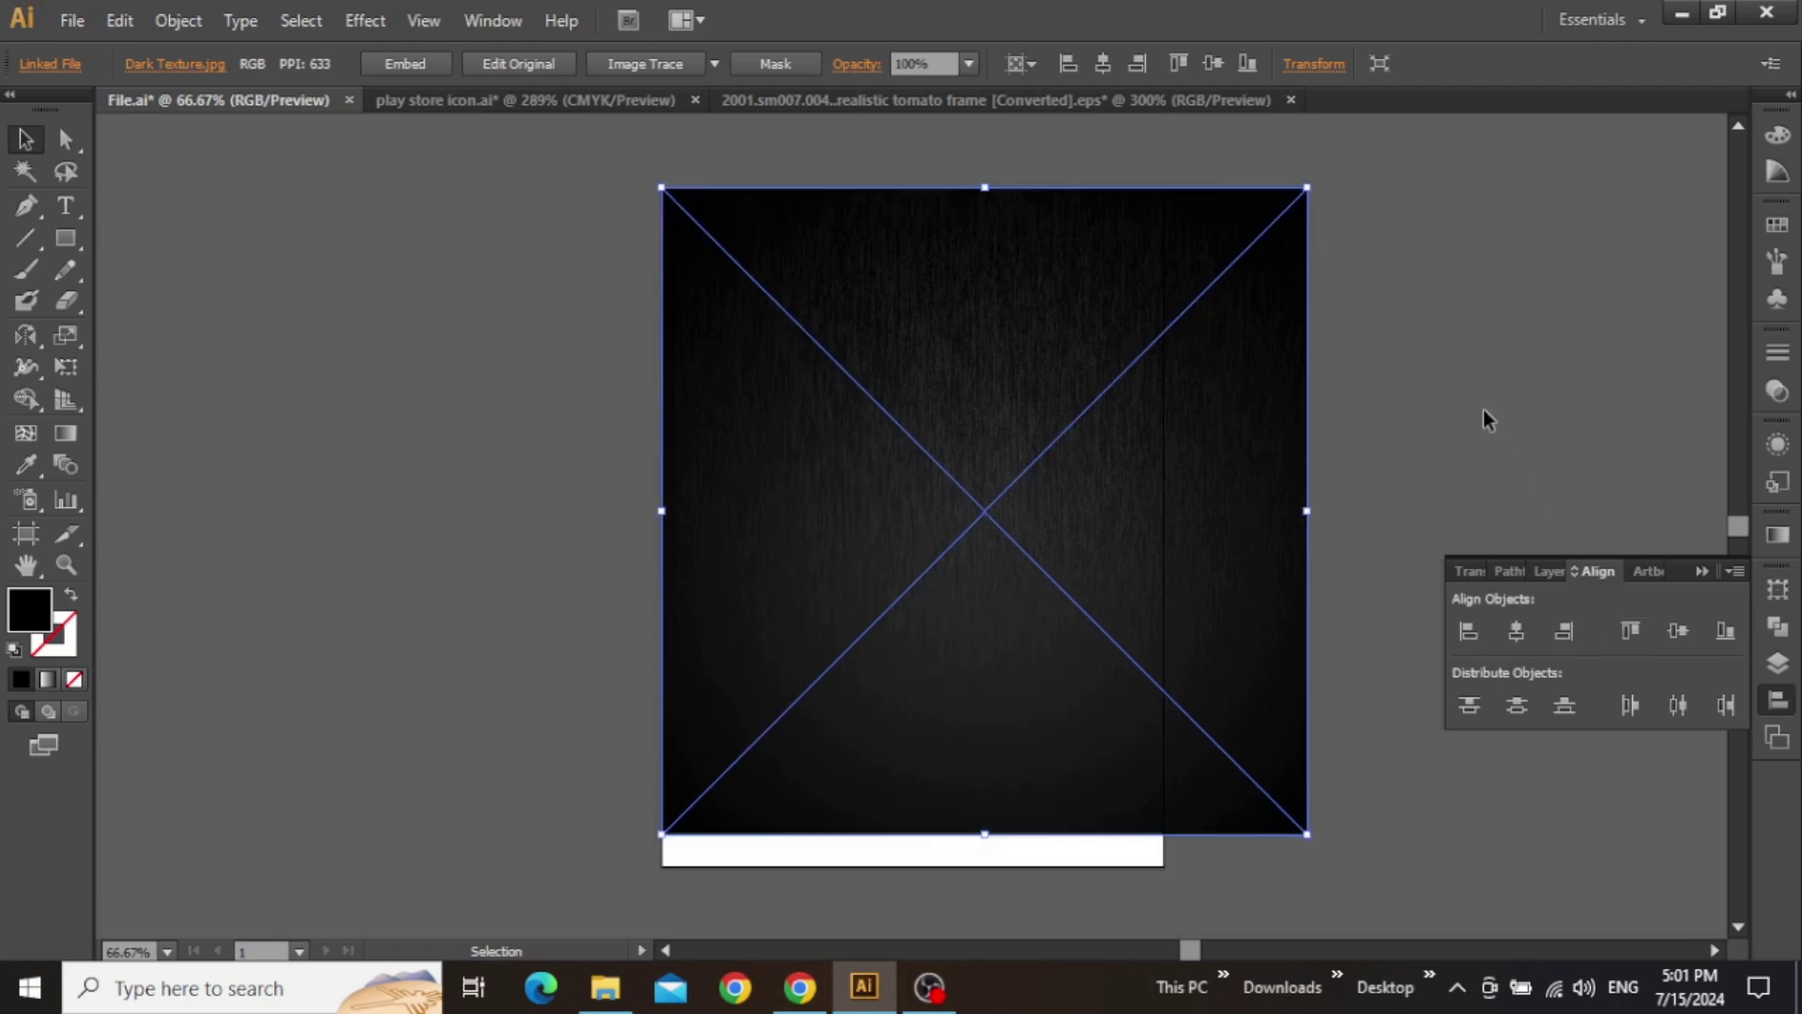
# - Resize the texture image by its lower-right corner so that it exactly covers the artboard
pyautogui.moveTo(1427, 451); pyautogui.dragTo(1304, 319)
pyautogui.scroll(3, 1085, 696)
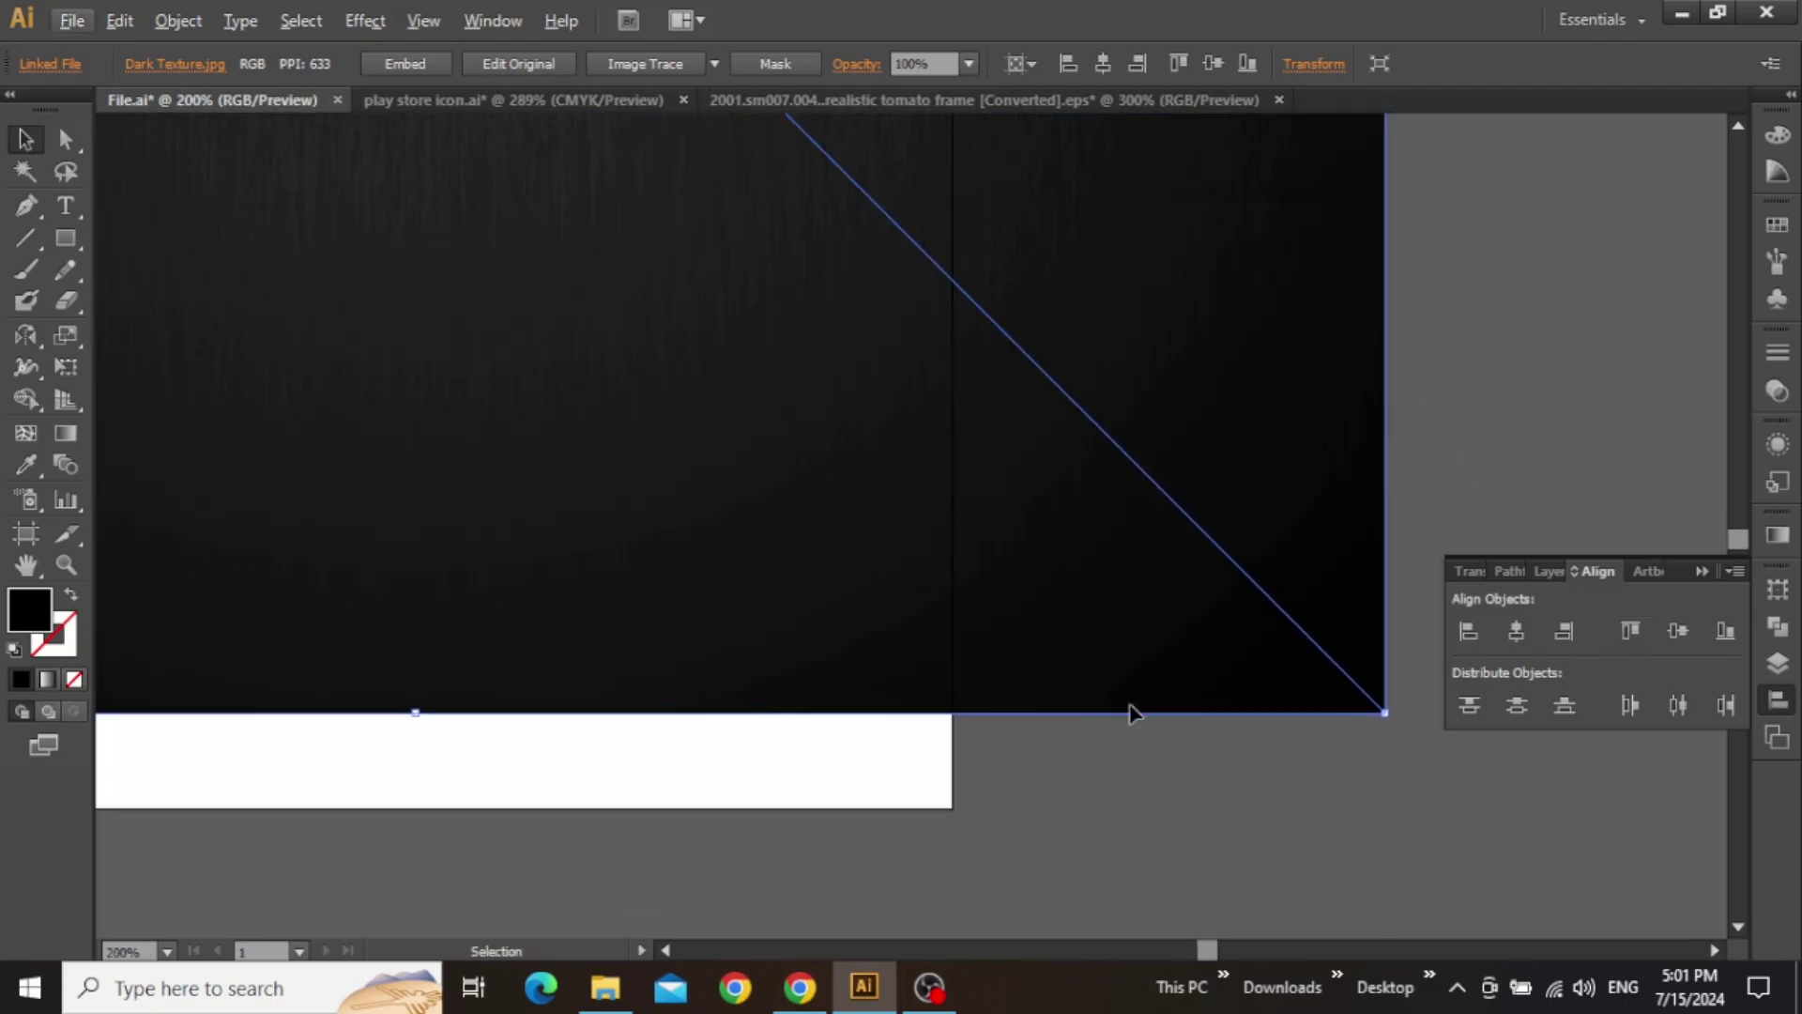
pyautogui.moveTo(1386, 710); pyautogui.dragTo(1044, 731)
pyautogui.click(1073, 623)
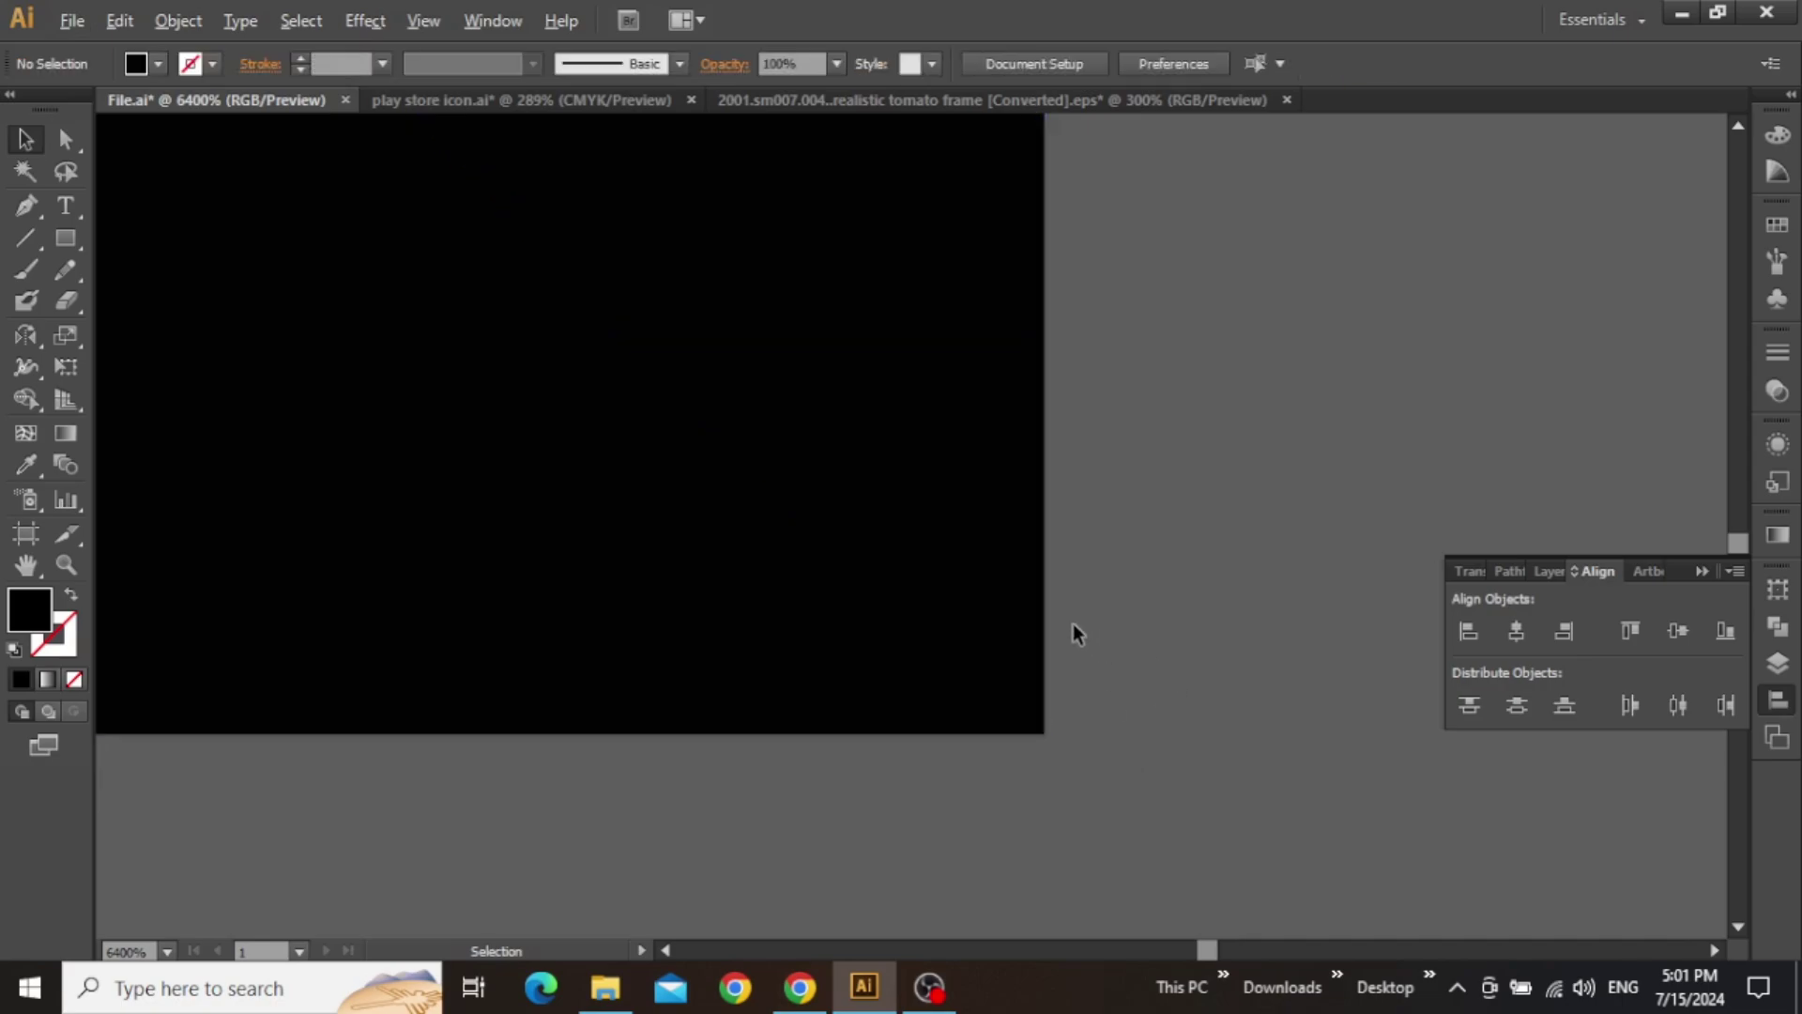
pyautogui.scroll(-3, 1078, 607)
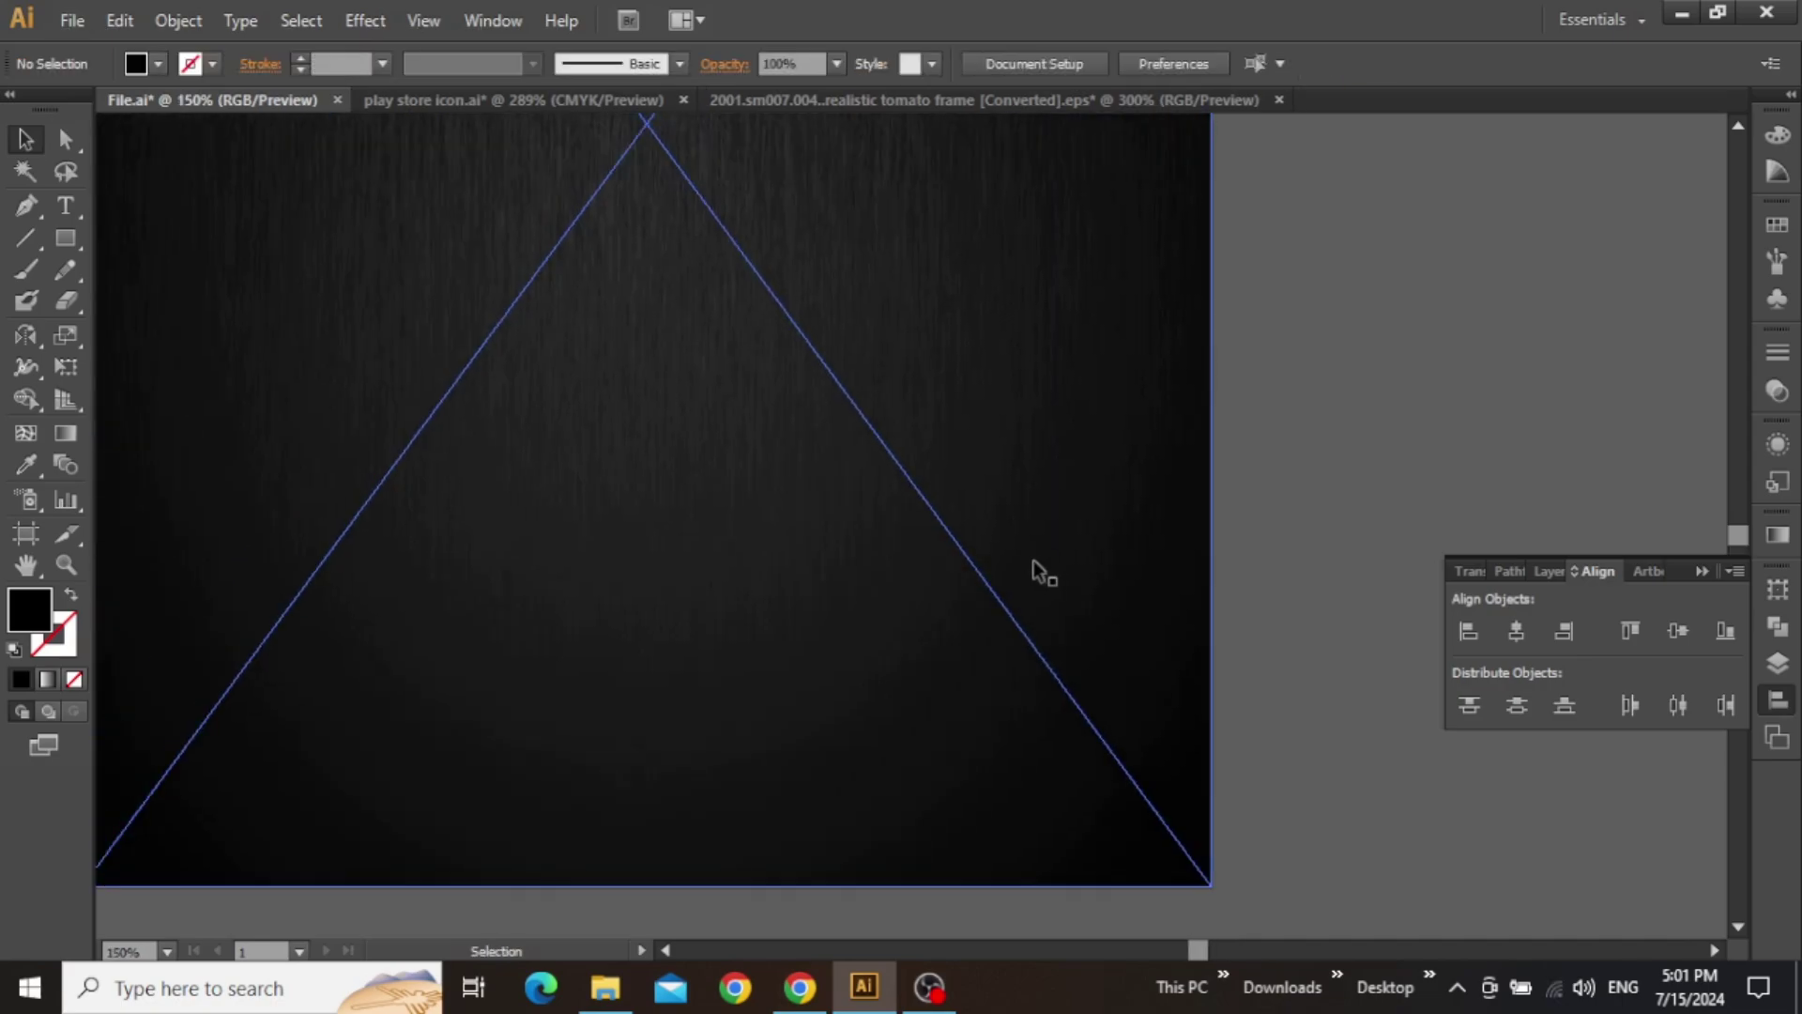
pyautogui.scroll(-2, 859, 446)
# - Copy the Impact font sample beside the artboard and paste it just above the artboard
pyautogui.moveTo(860, 341); pyautogui.dragTo(933, 510)
pyautogui.scroll(2, 887, 473)
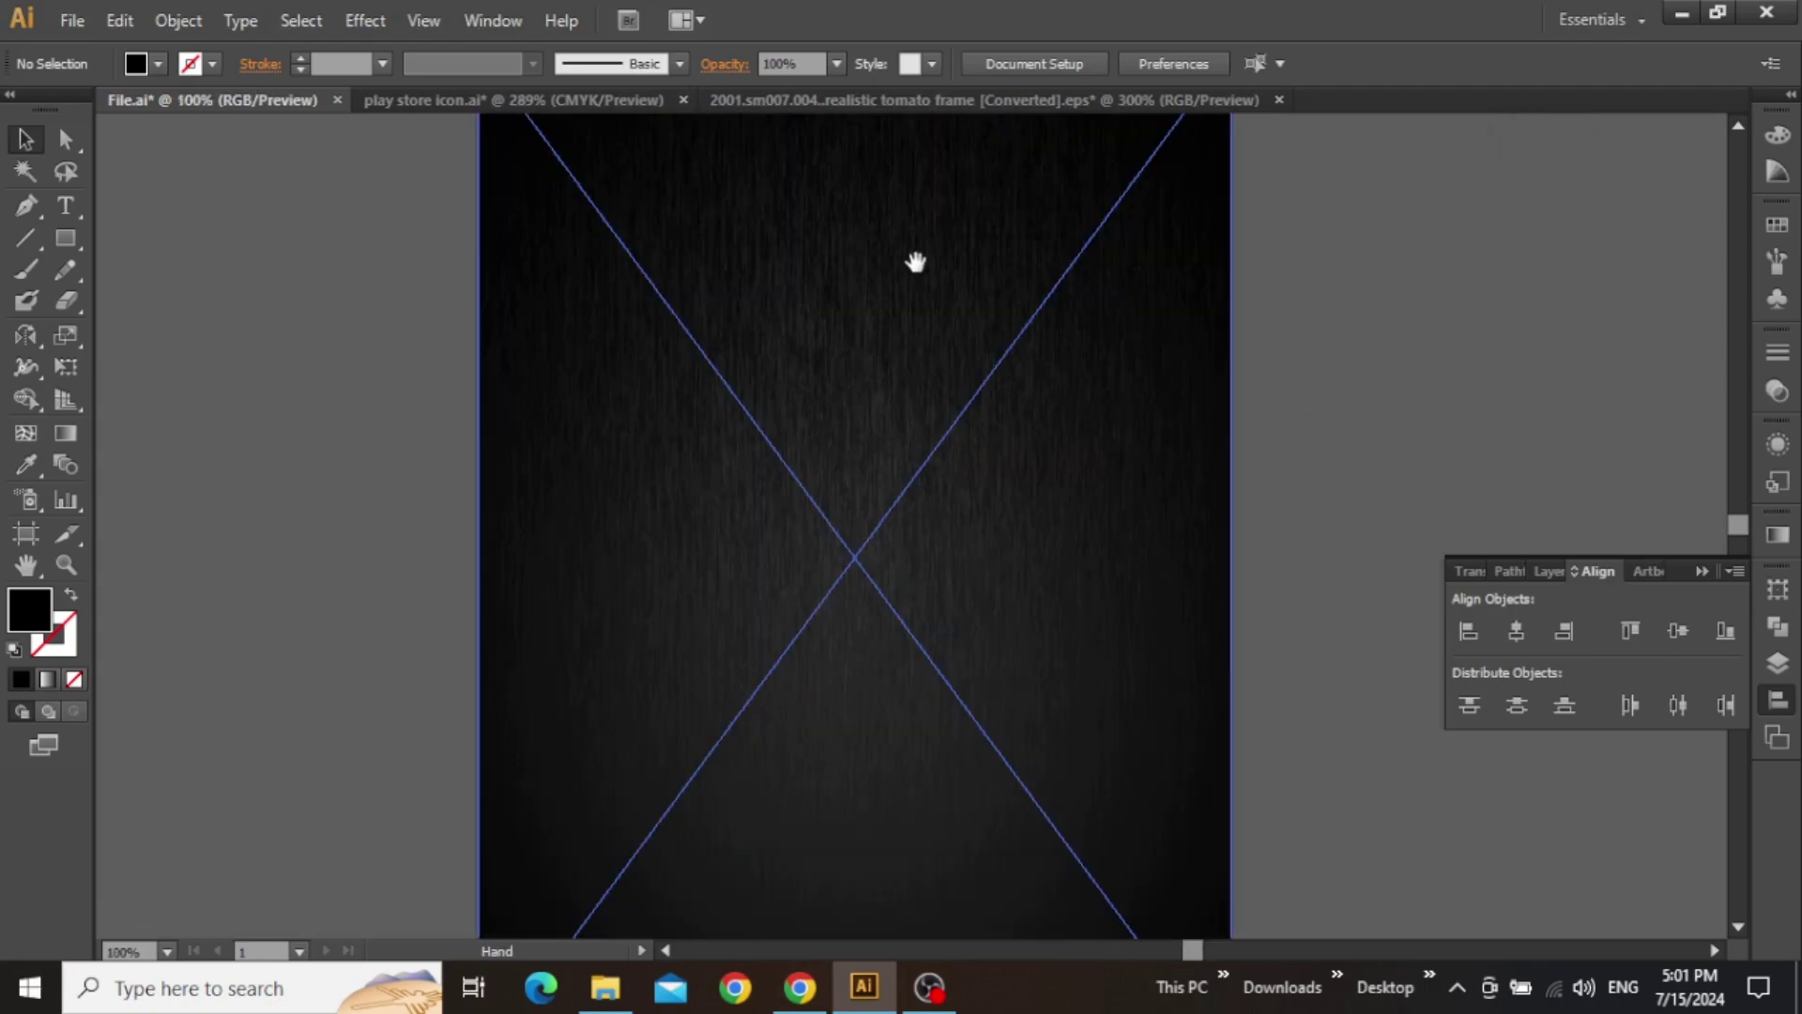
pyautogui.moveTo(903, 252); pyautogui.dragTo(555, 742)
pyautogui.moveTo(1646, 309); pyautogui.dragTo(1147, 404)
pyautogui.hscroll(5, 1147, 404)
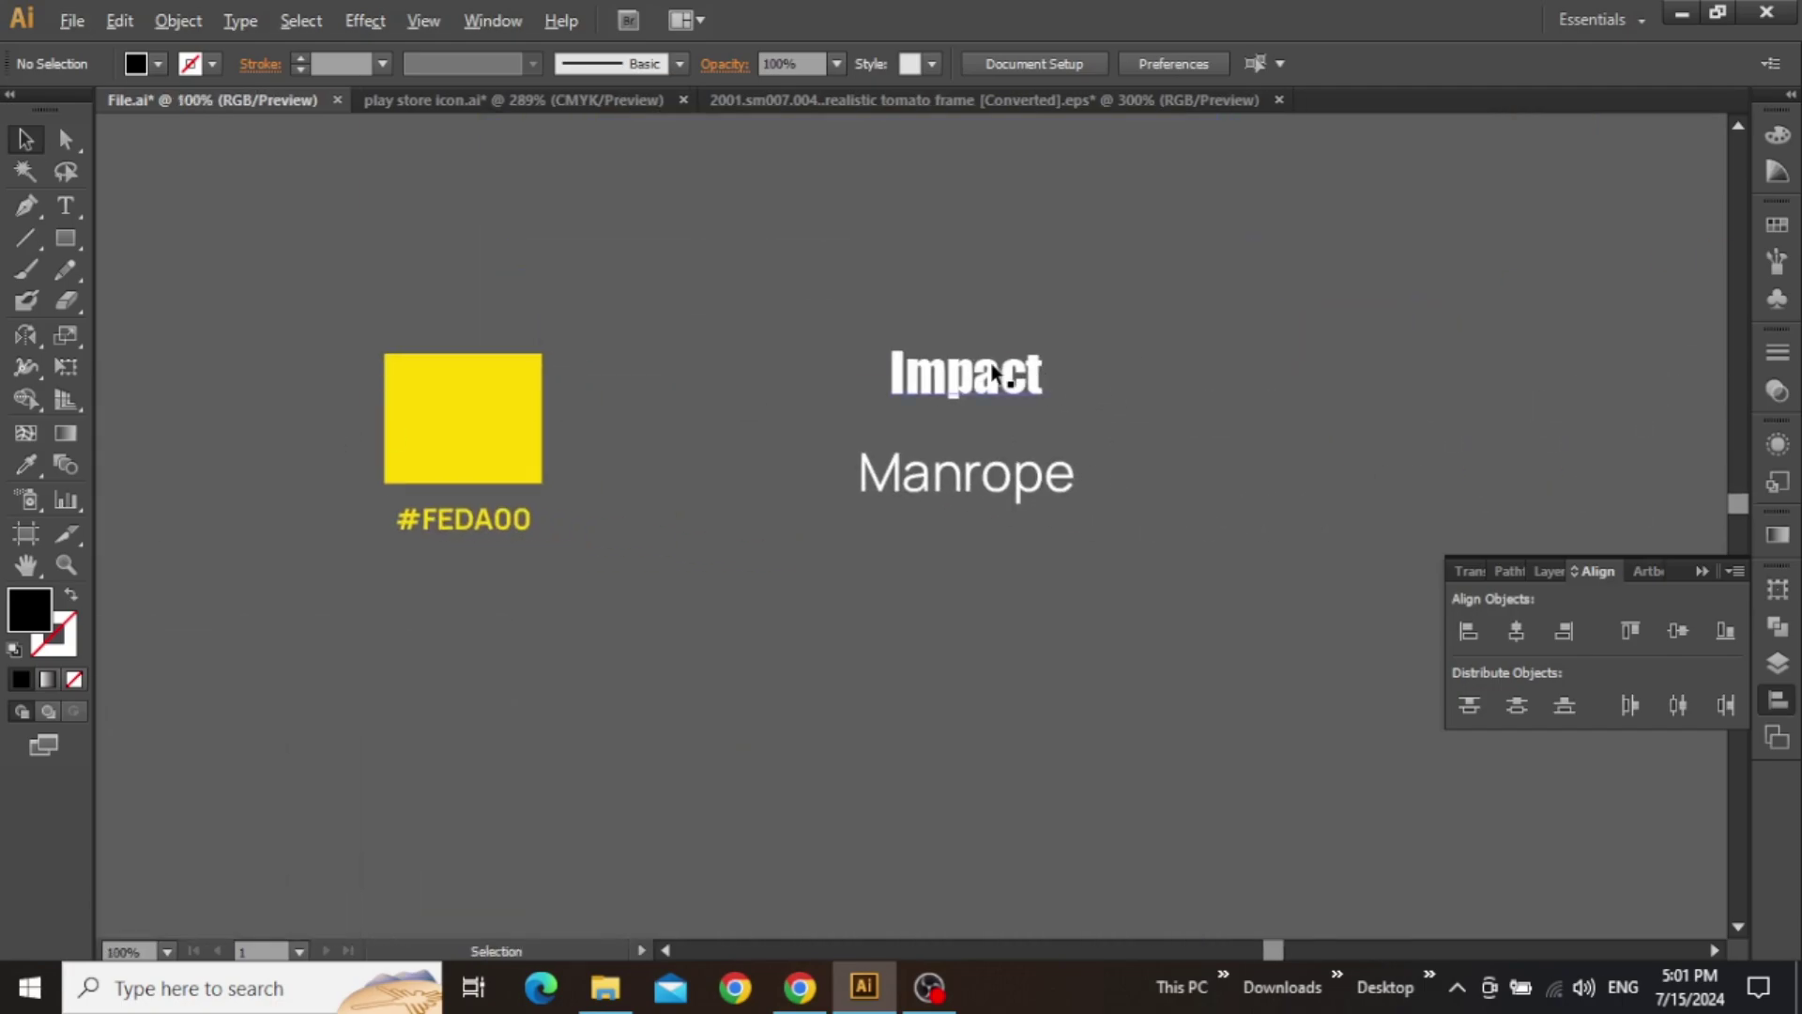
pyautogui.scroll(3, 992, 374)
pyautogui.click(915, 488)
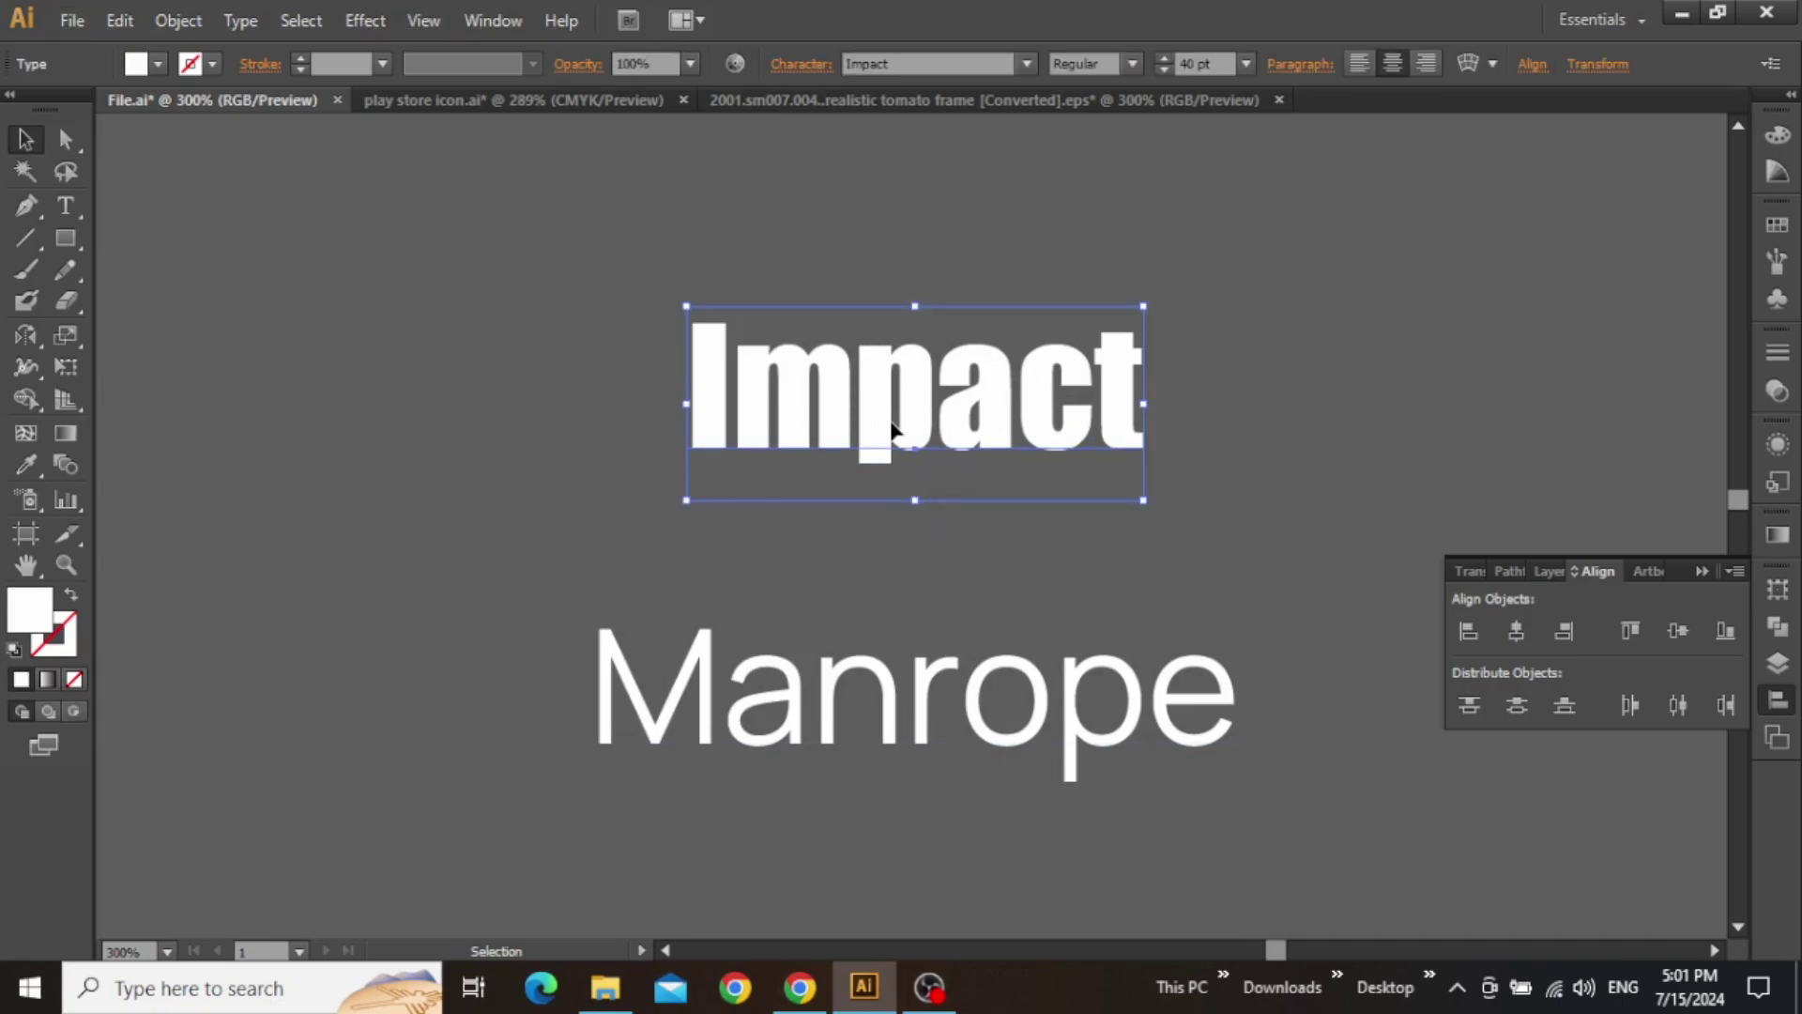
pyautogui.click(526, 432)
pyautogui.scroll(-4, 526, 432)
pyautogui.moveTo(473, 454); pyautogui.dragTo(564, 463)
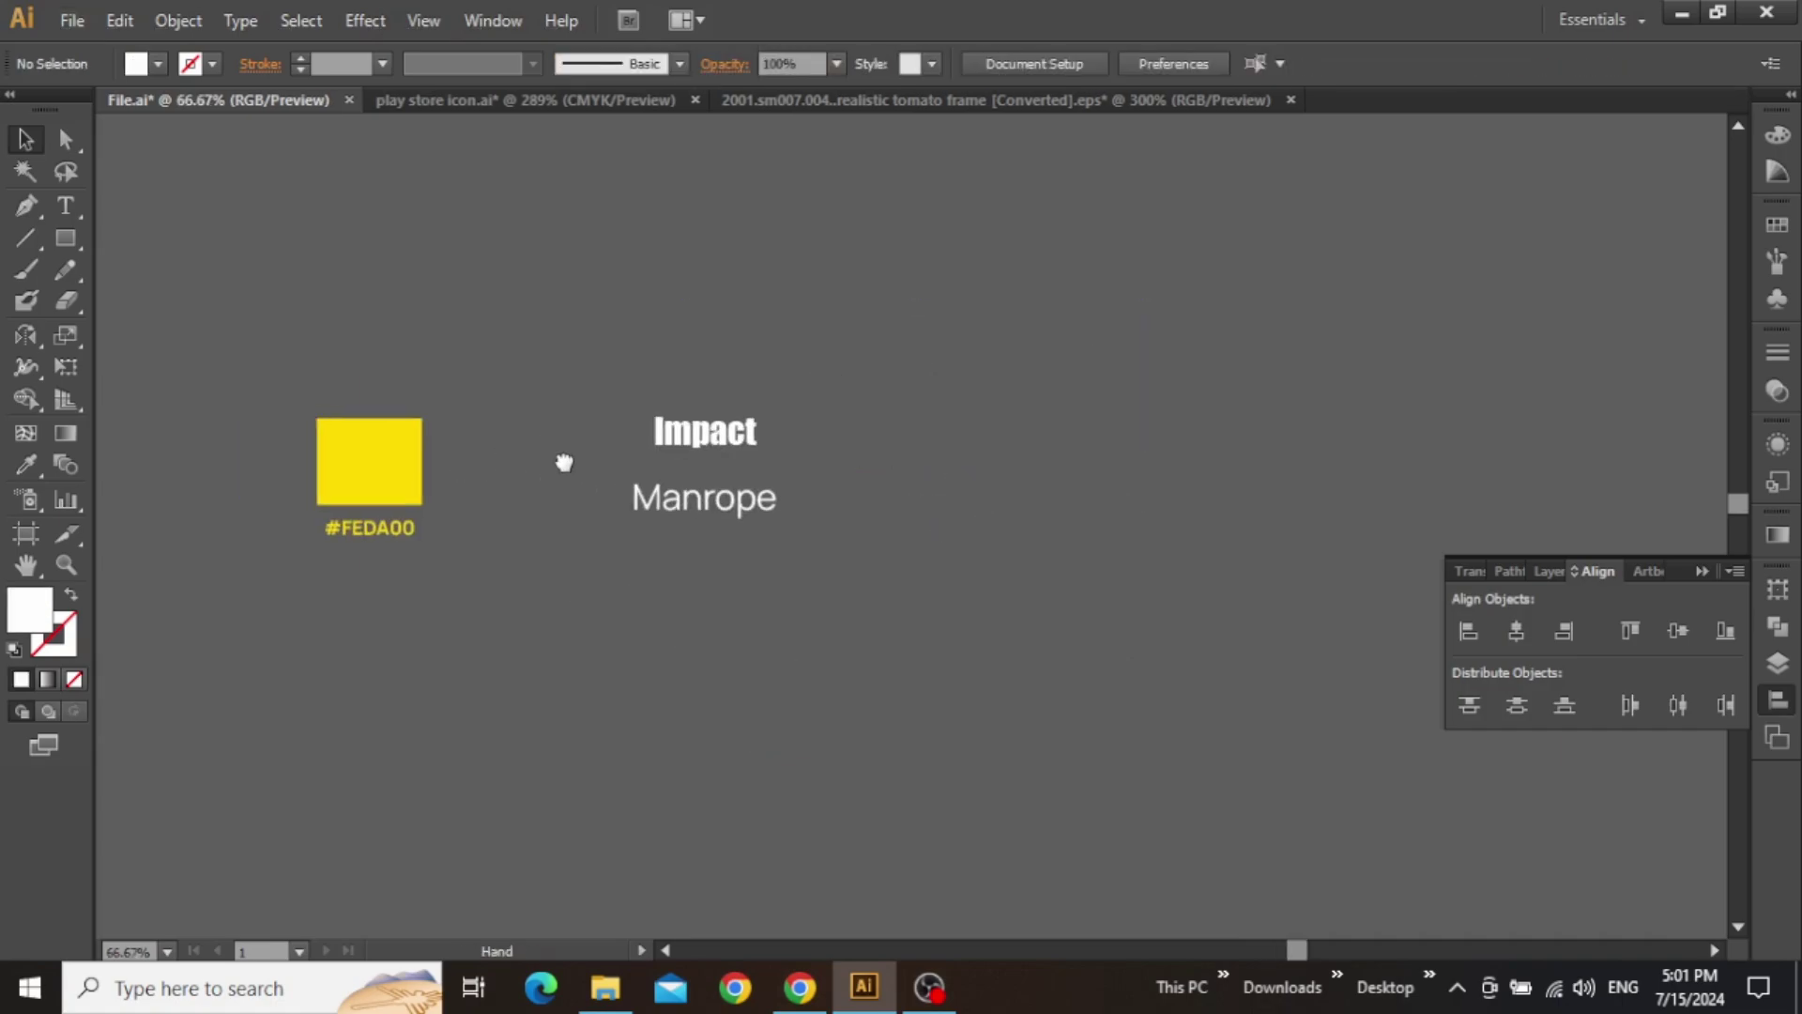
pyautogui.hscroll(-6, 657, 479)
pyautogui.scroll(3, 931, 474)
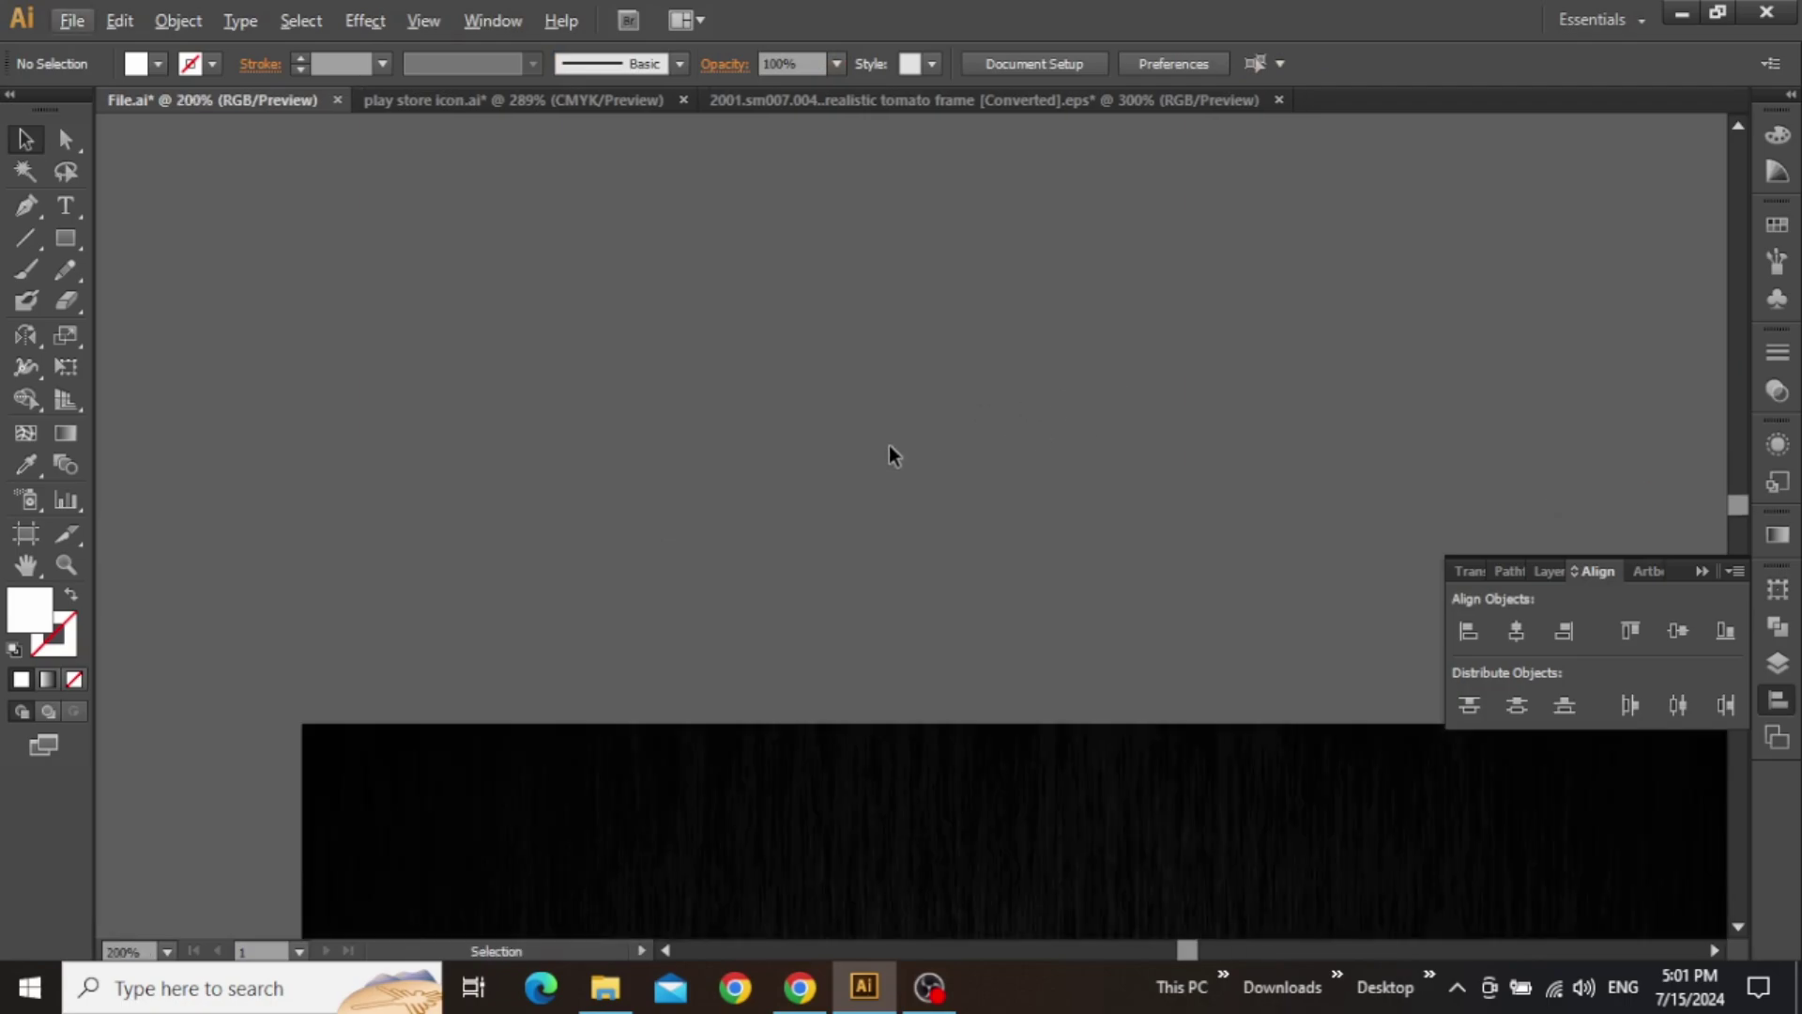
pyautogui.click(890, 456)
# - Replace the wording of the pasted Impact text with "Download The App"
pyautogui.doubleClick(924, 497)
pyautogui.doubleClick(921, 495)
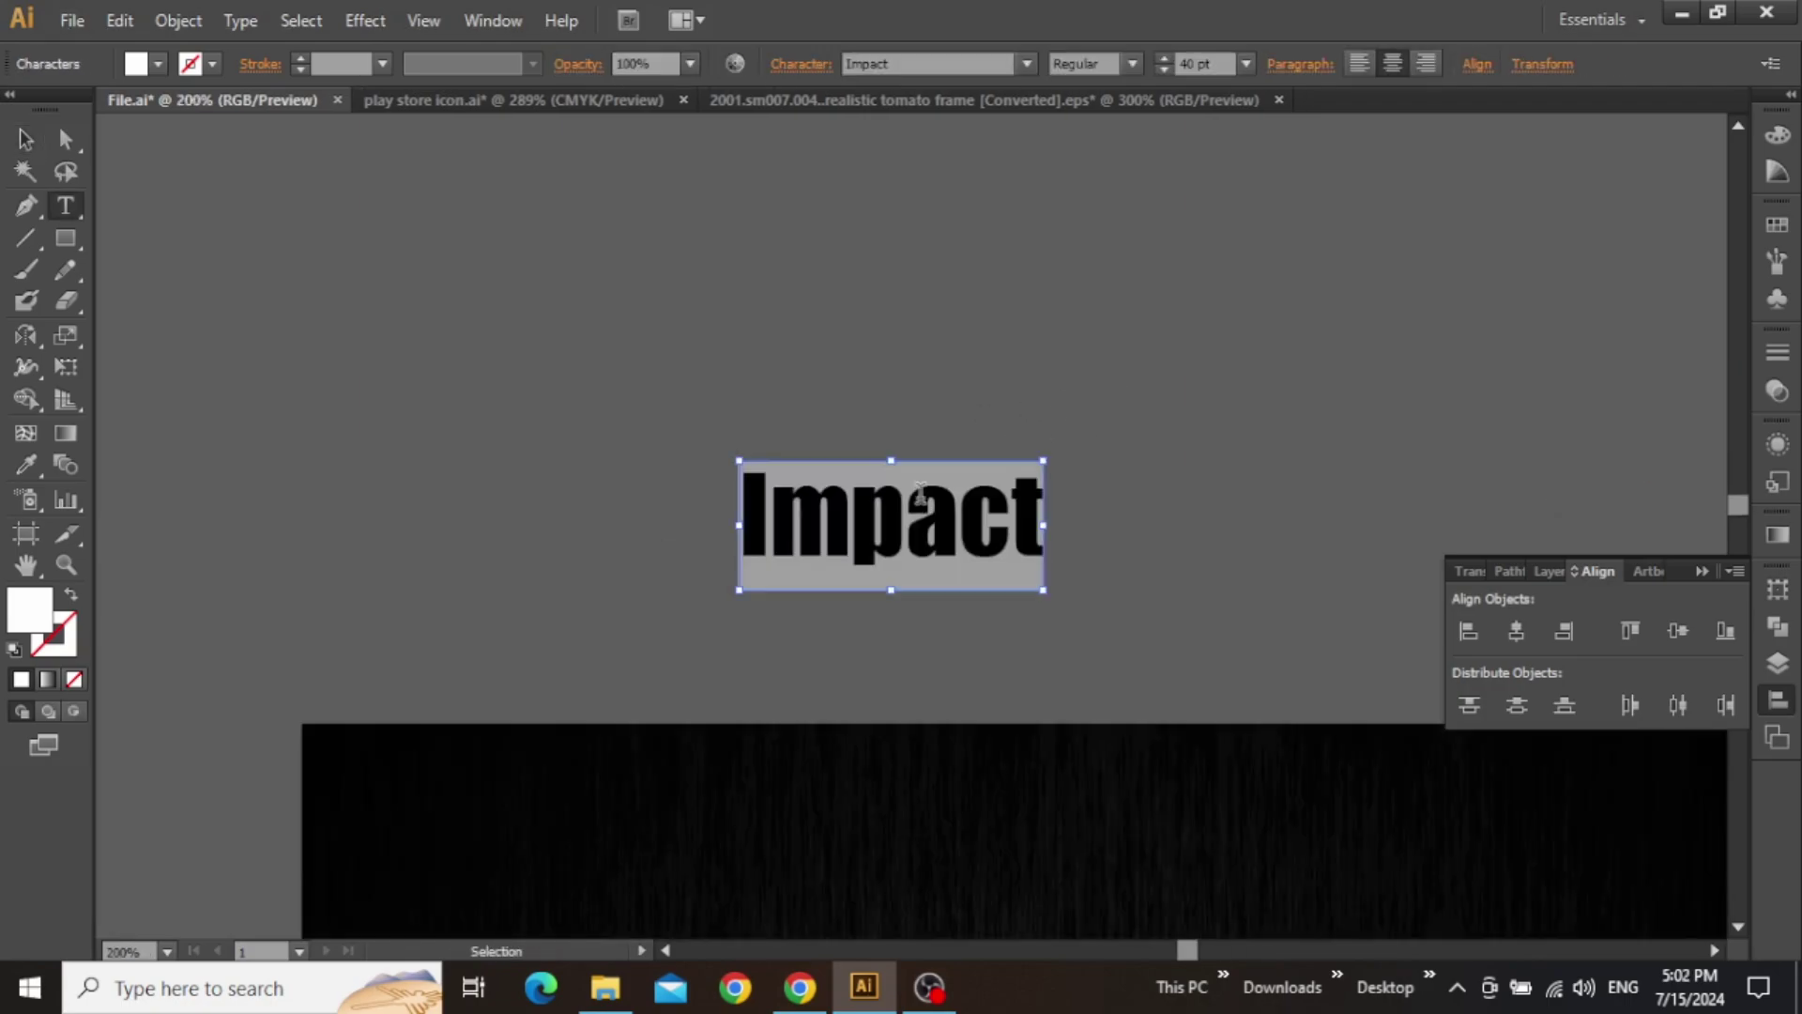
pyautogui.write('Download The')
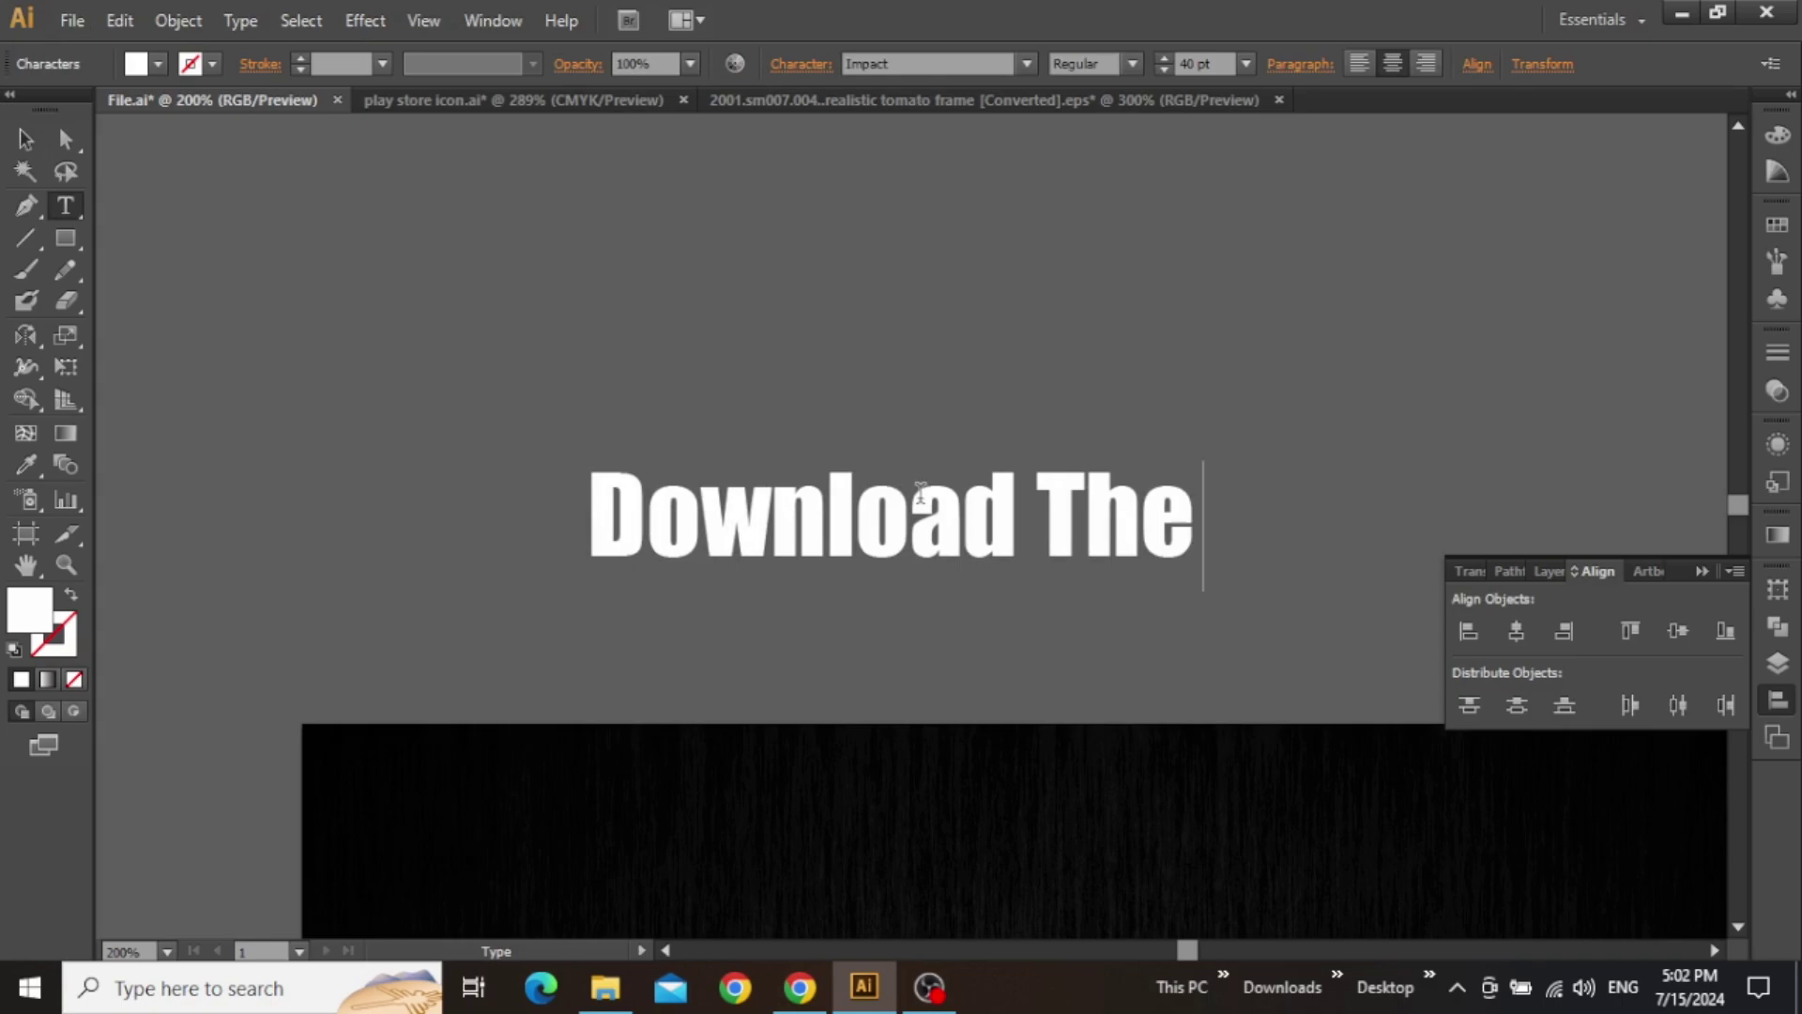
pyautogui.write(' App')
pyautogui.press('Escape')
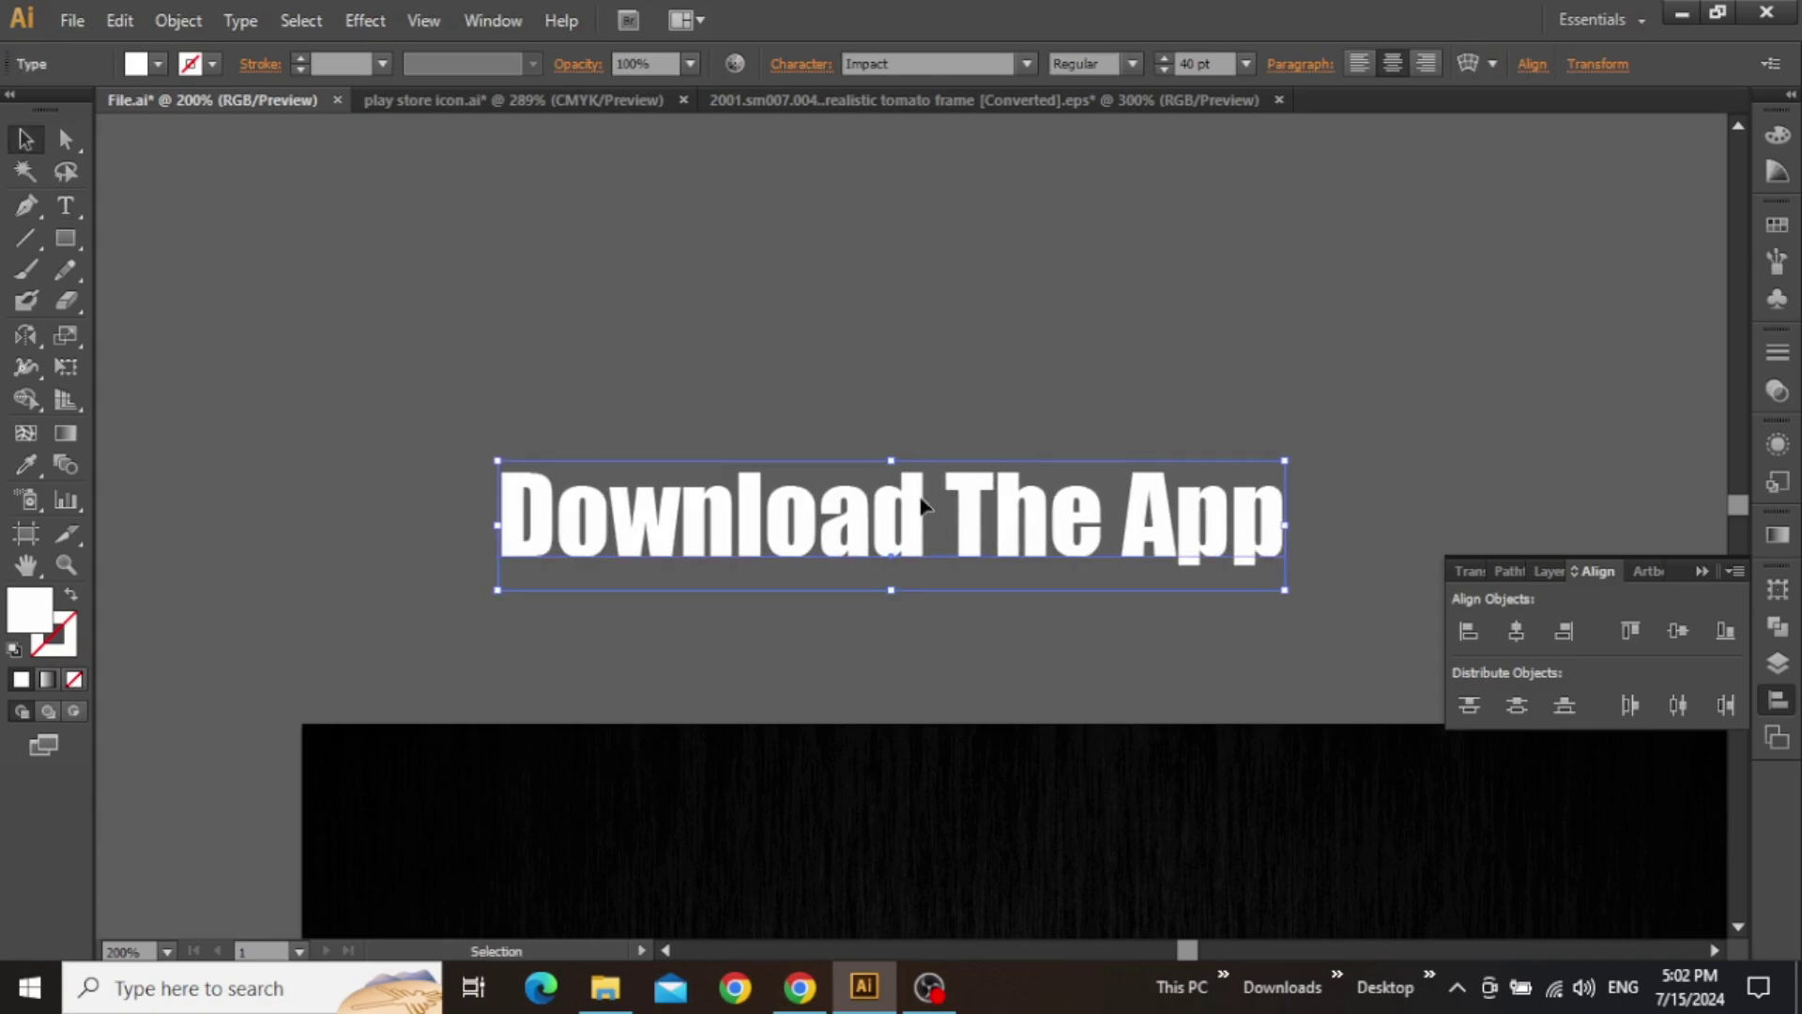
# - Fill the "Download The App" headline with the yellow sampled from the #FEDA00 swatch
pyautogui.press('space')
pyautogui.moveTo(1536, 365); pyautogui.dragTo(200, 502)
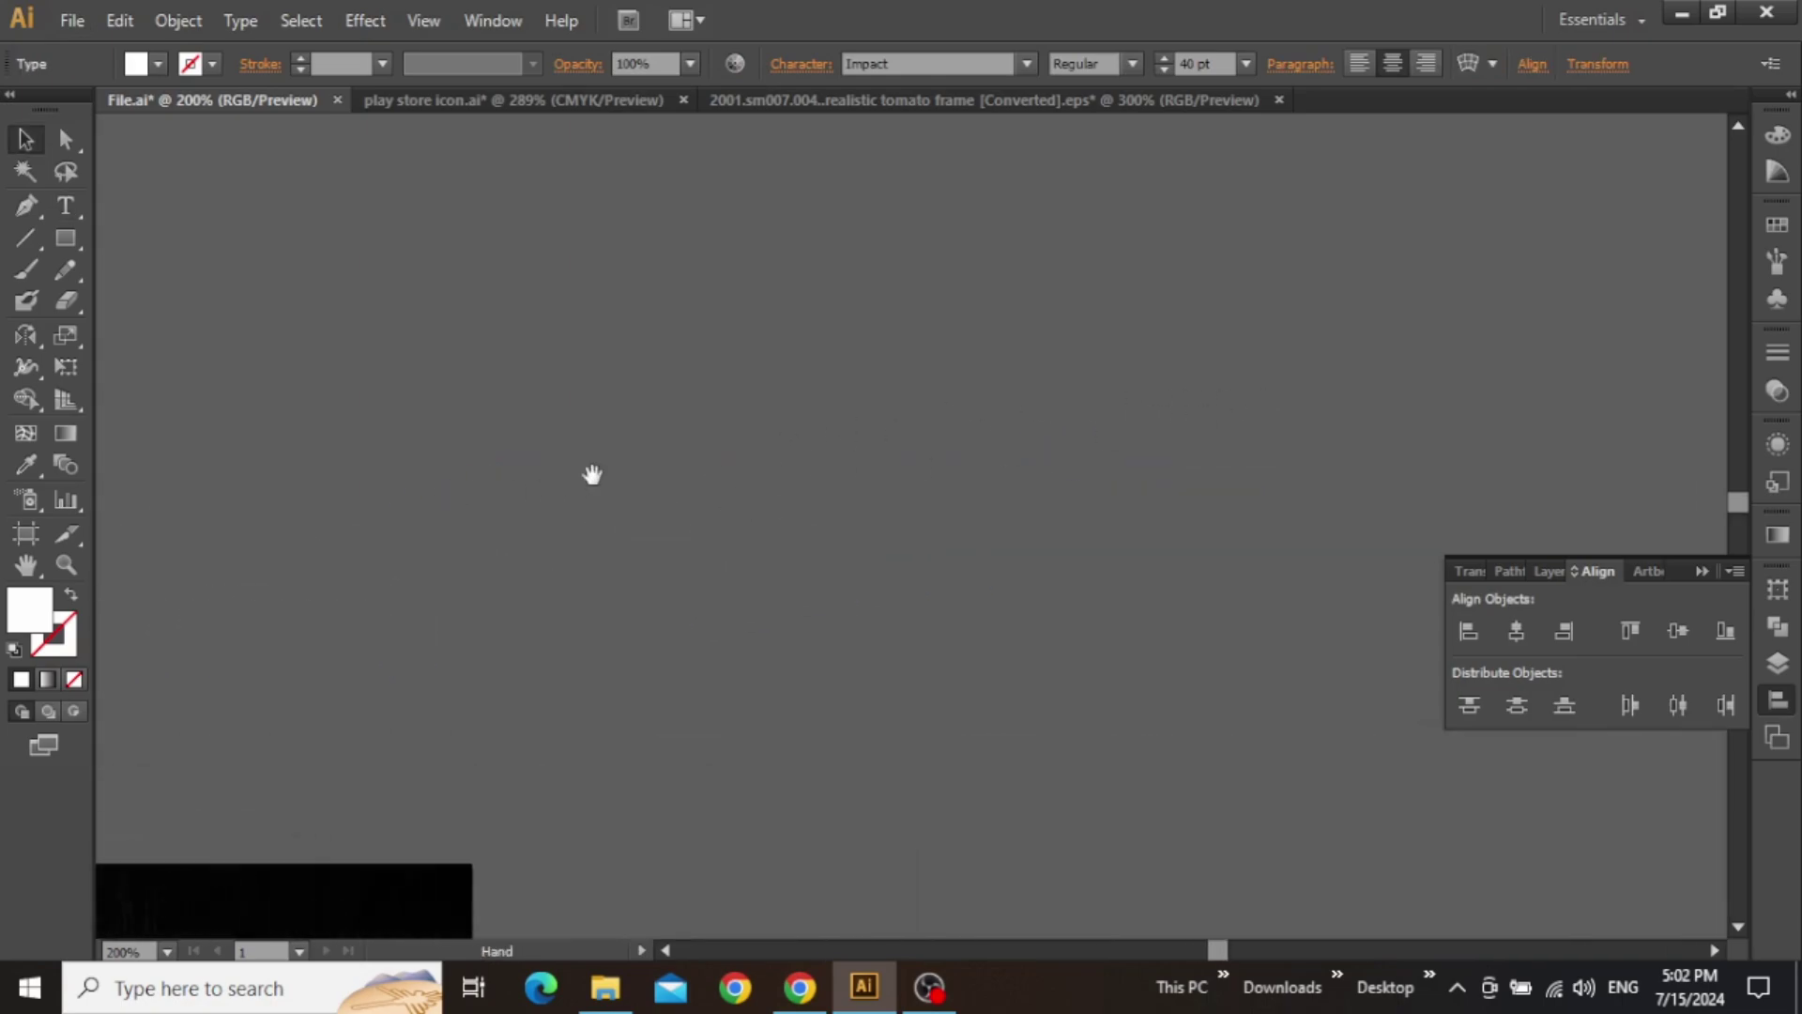
pyautogui.moveTo(1596, 362); pyautogui.dragTo(868, 391)
pyautogui.press('i')
pyautogui.click(1230, 471)
pyautogui.press('v')
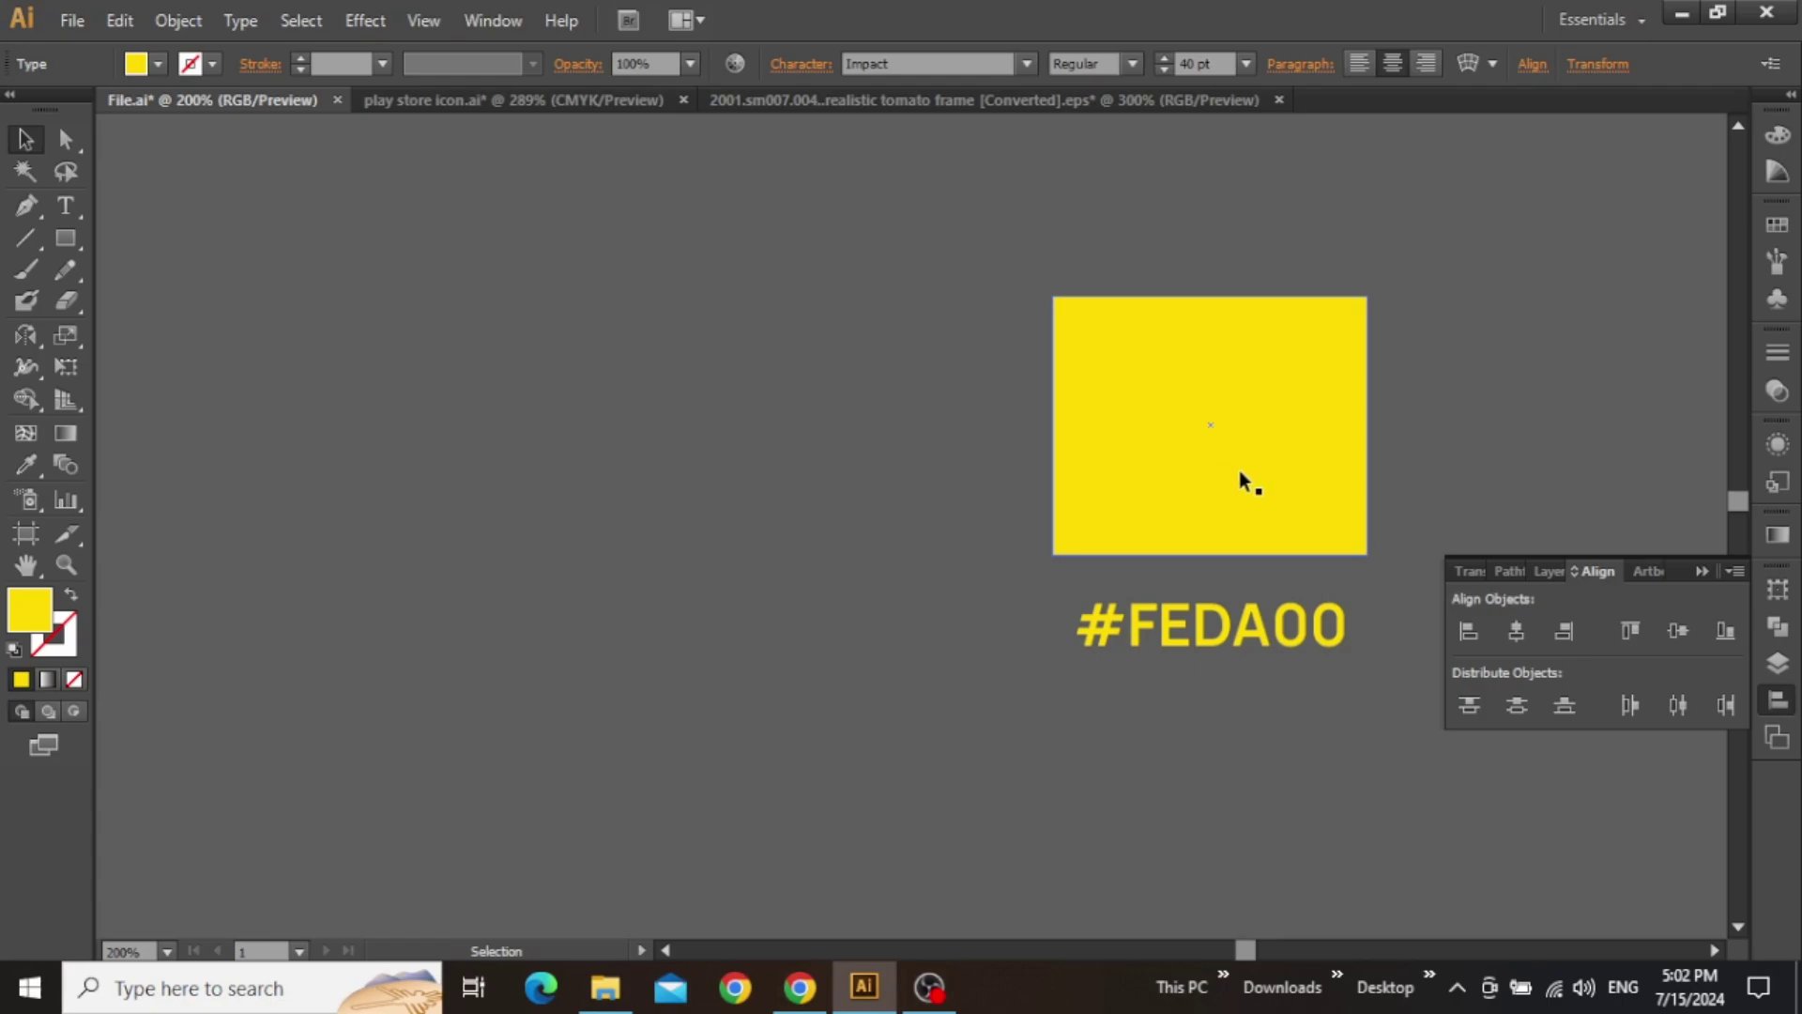
pyautogui.click(1702, 570)
# - Move the yellow headline onto the dark background in the artboard's upper-left area and nudge it slightly down and right
pyautogui.press('space')
pyautogui.moveTo(629, 447); pyautogui.dragTo(1630, 306)
pyautogui.moveTo(730, 483); pyautogui.dragTo(1142, 306)
pyautogui.moveTo(783, 434); pyautogui.dragTo(730, 800)
pyautogui.moveTo(872, 781); pyautogui.dragTo(859, 368)
pyautogui.moveTo(660, 385); pyautogui.dragTo(661, 431)
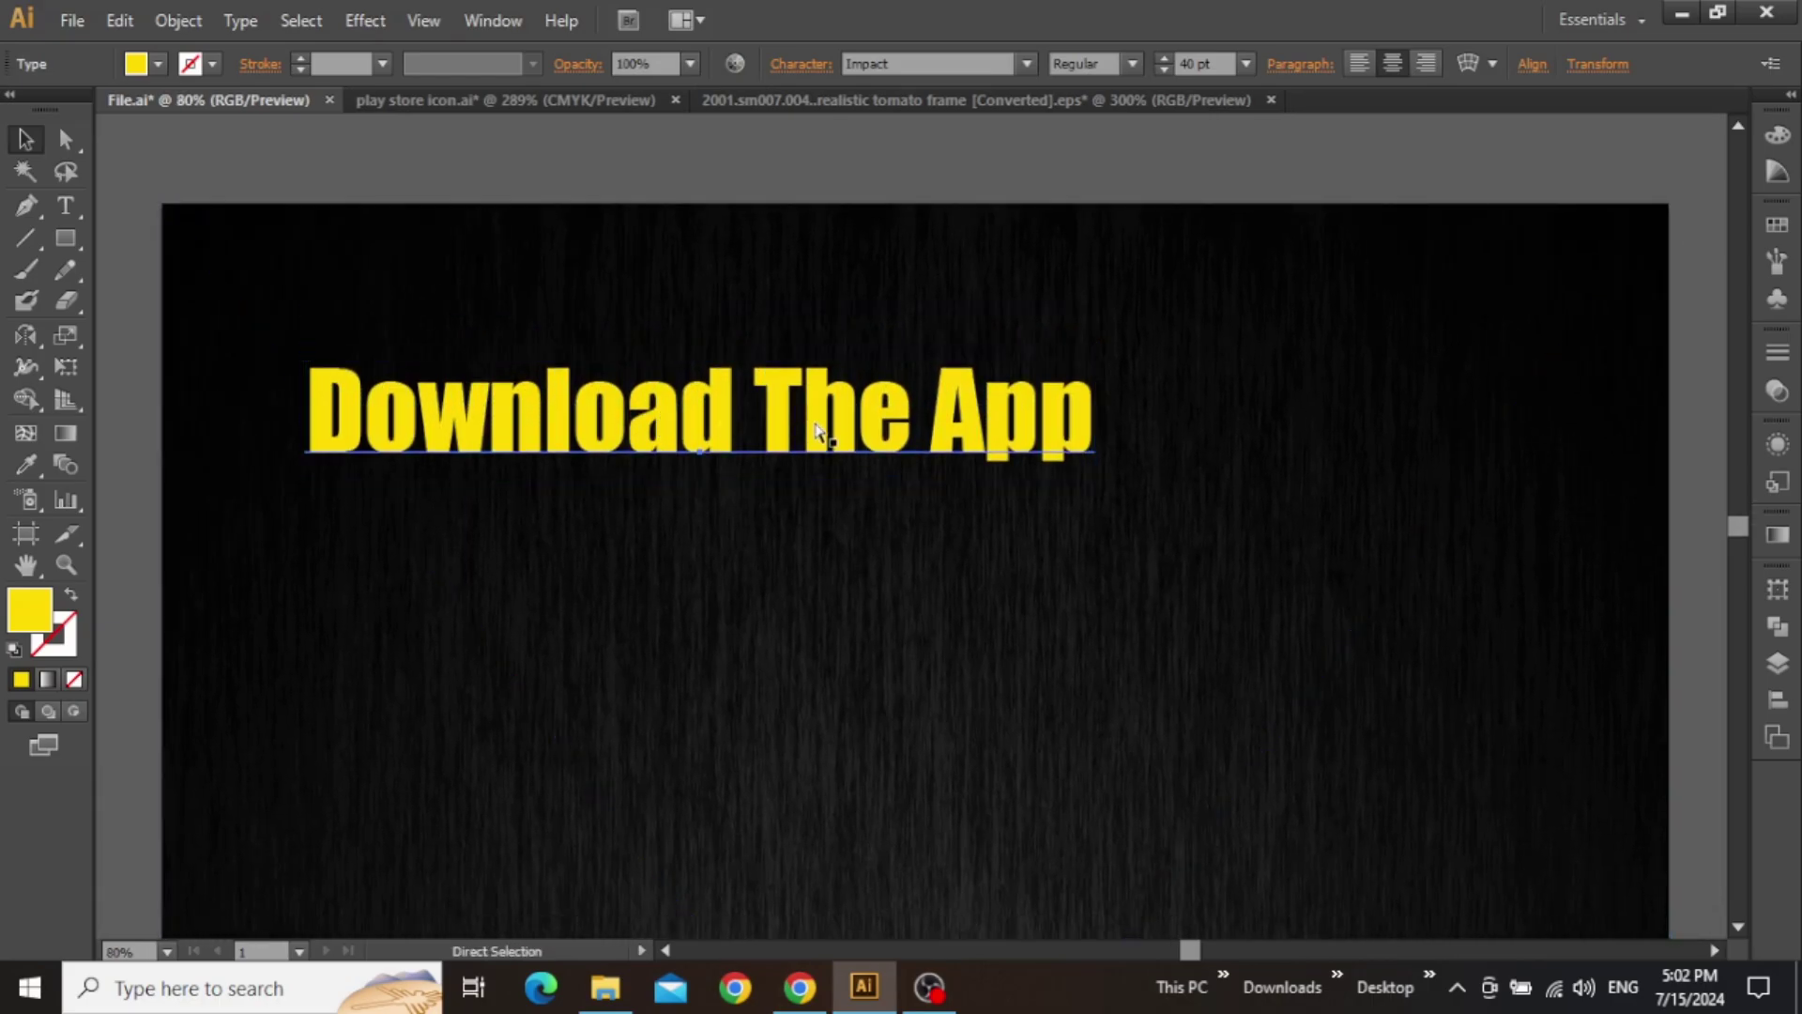
pyautogui.hotkey('ctrl', '0')
pyautogui.moveTo(1078, 330); pyautogui.dragTo(1013, 421)
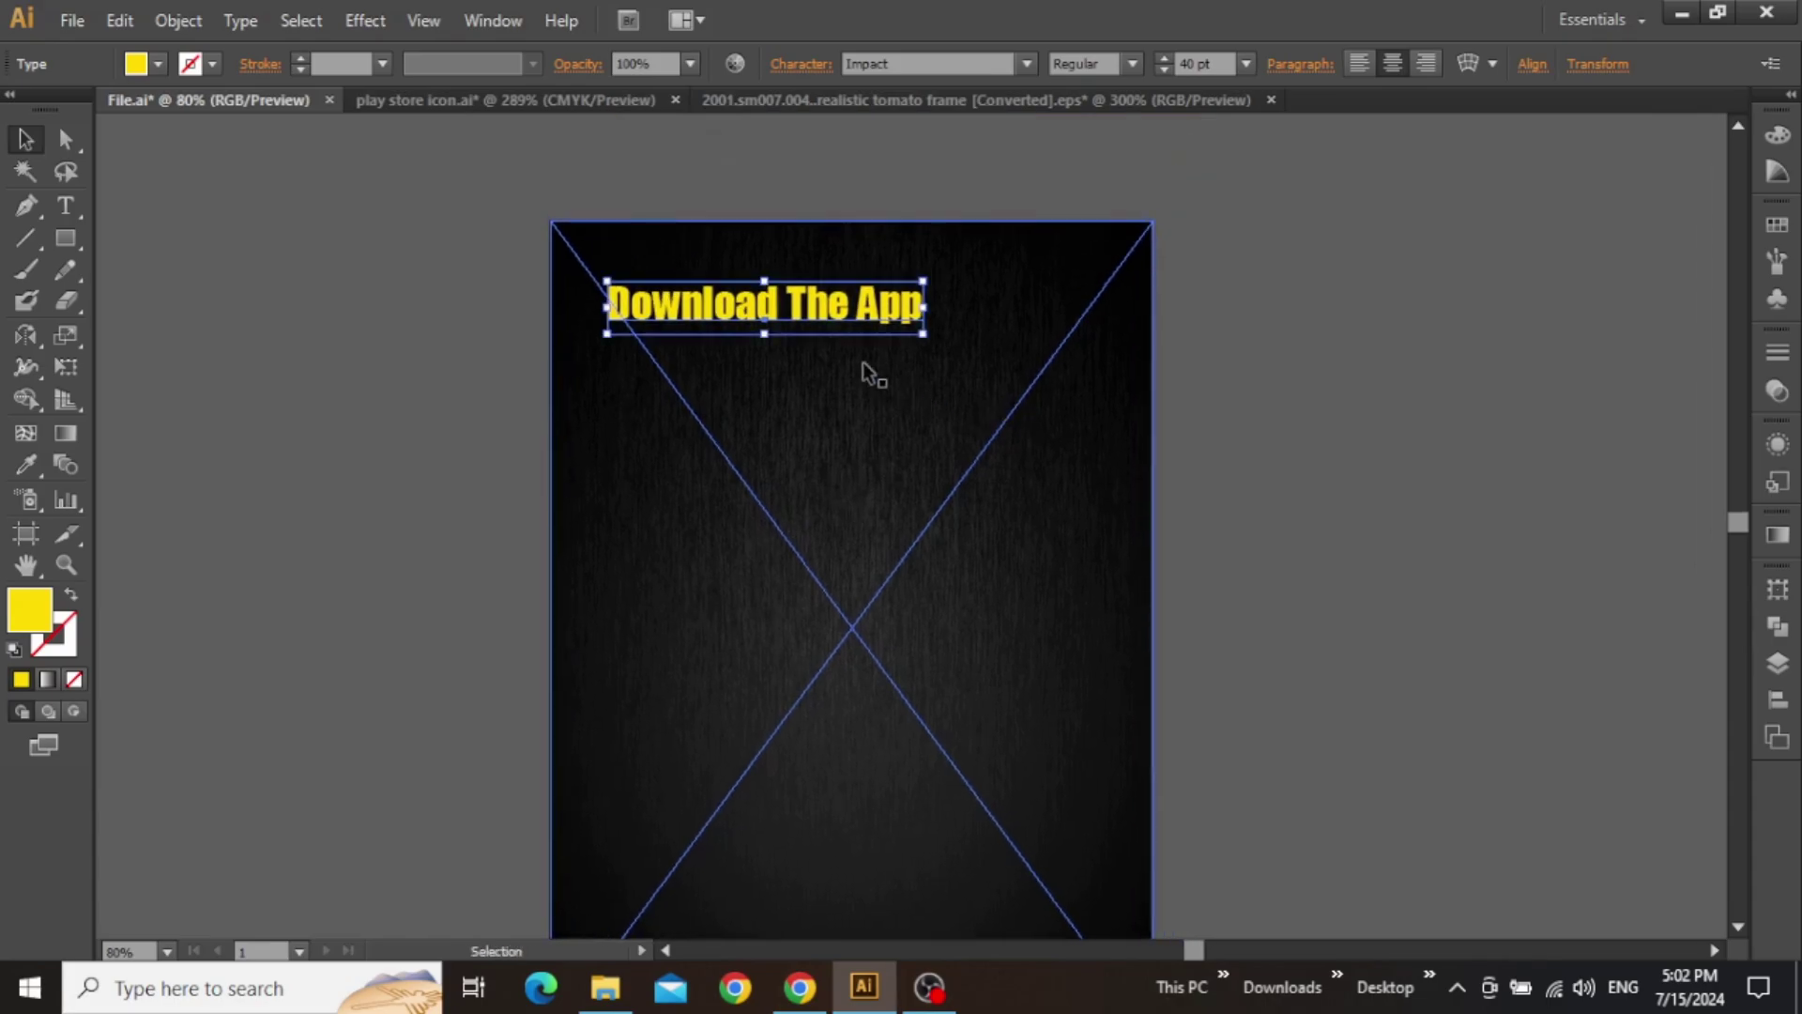
pyautogui.hotkey('shift', 'Down')
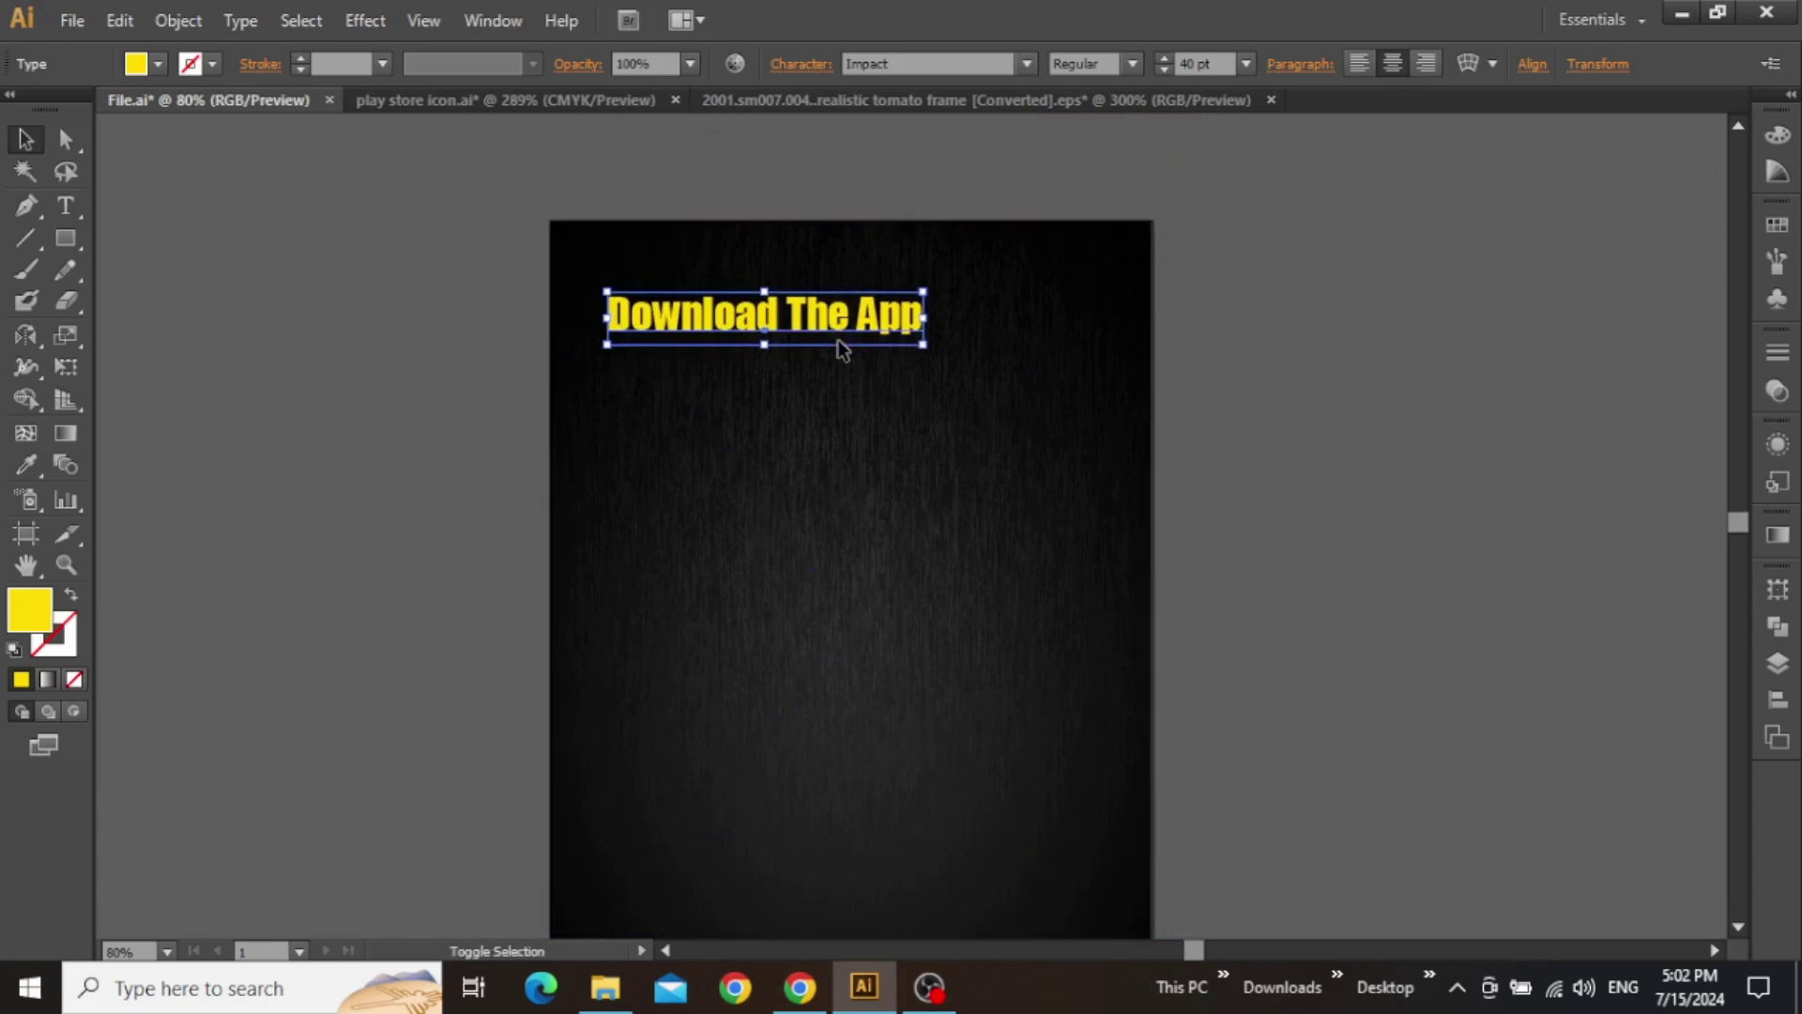
pyautogui.hotkey('shift', 'Right')
pyautogui.hotkey('ctrl', 'shift', 'a')
# - Copy the Manrope font sample beside the colour swatch
pyautogui.scroll(2, 729, 355)
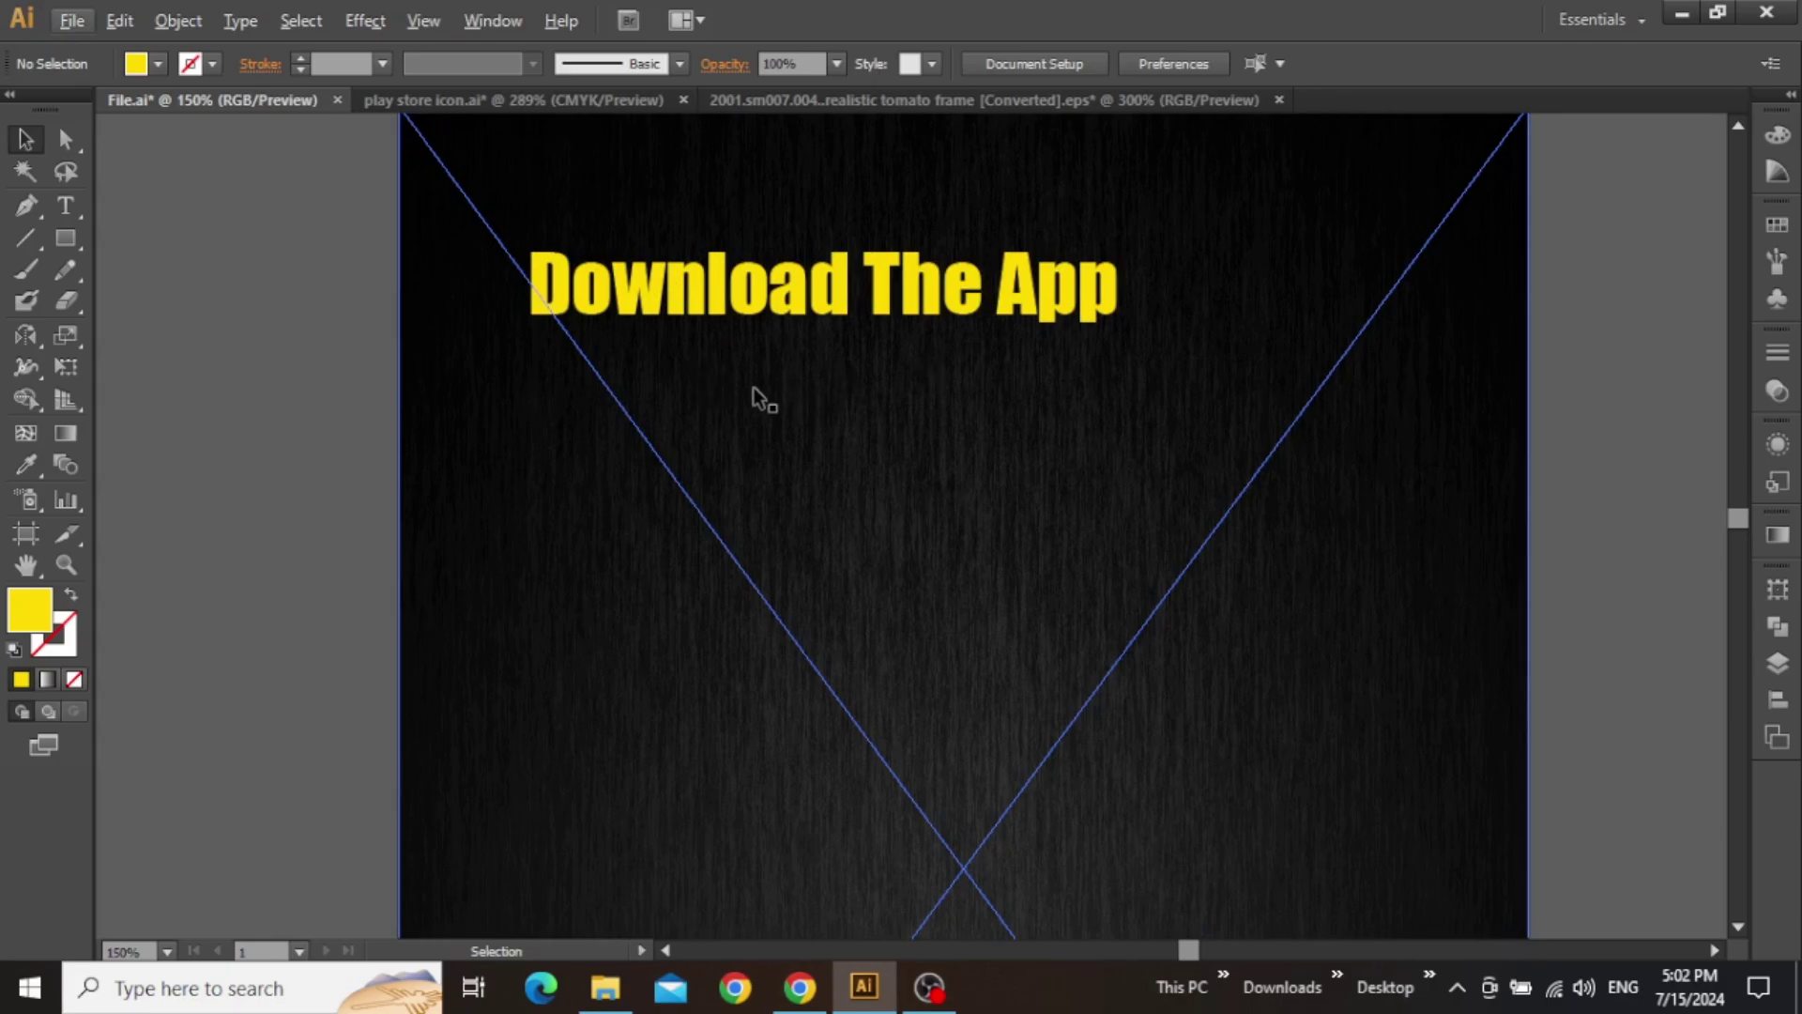
pyautogui.moveTo(780, 366); pyautogui.dragTo(785, 451)
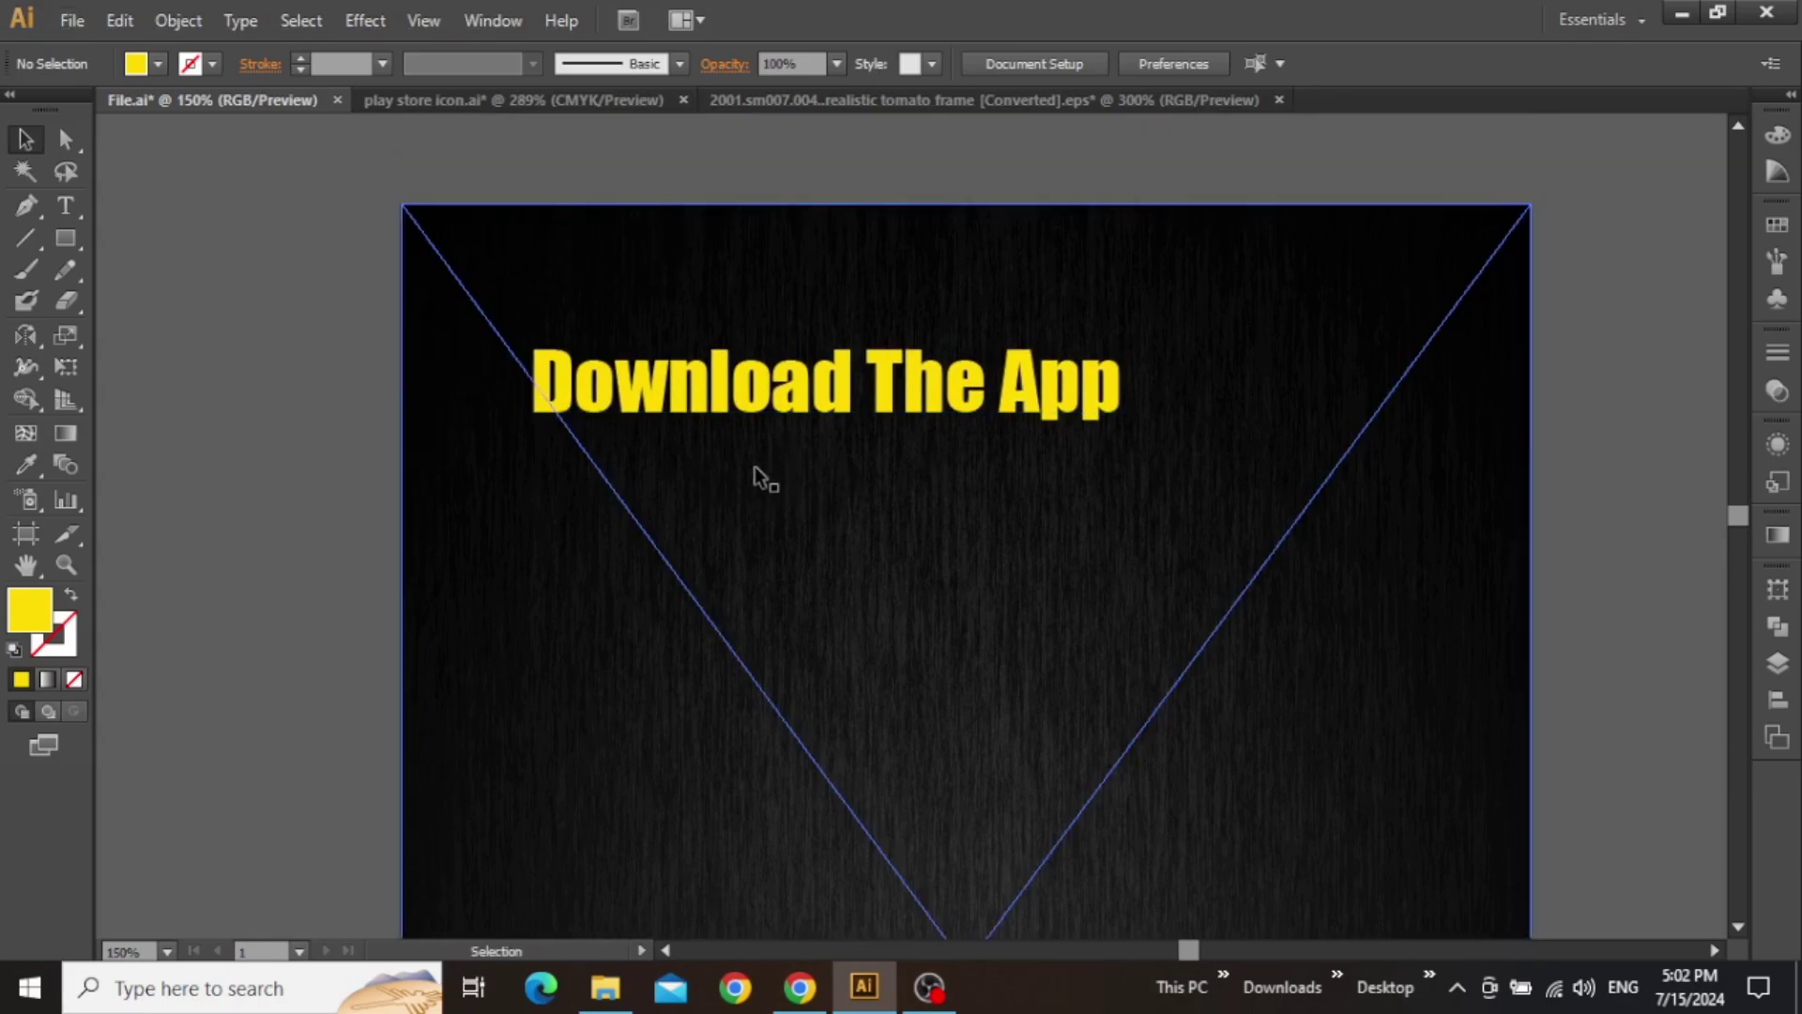
pyautogui.moveTo(1539, 391); pyautogui.dragTo(632, 480)
pyautogui.moveTo(1348, 419); pyautogui.dragTo(331, 475)
pyautogui.moveTo(1255, 289); pyautogui.dragTo(1170, 596)
pyautogui.click(892, 424)
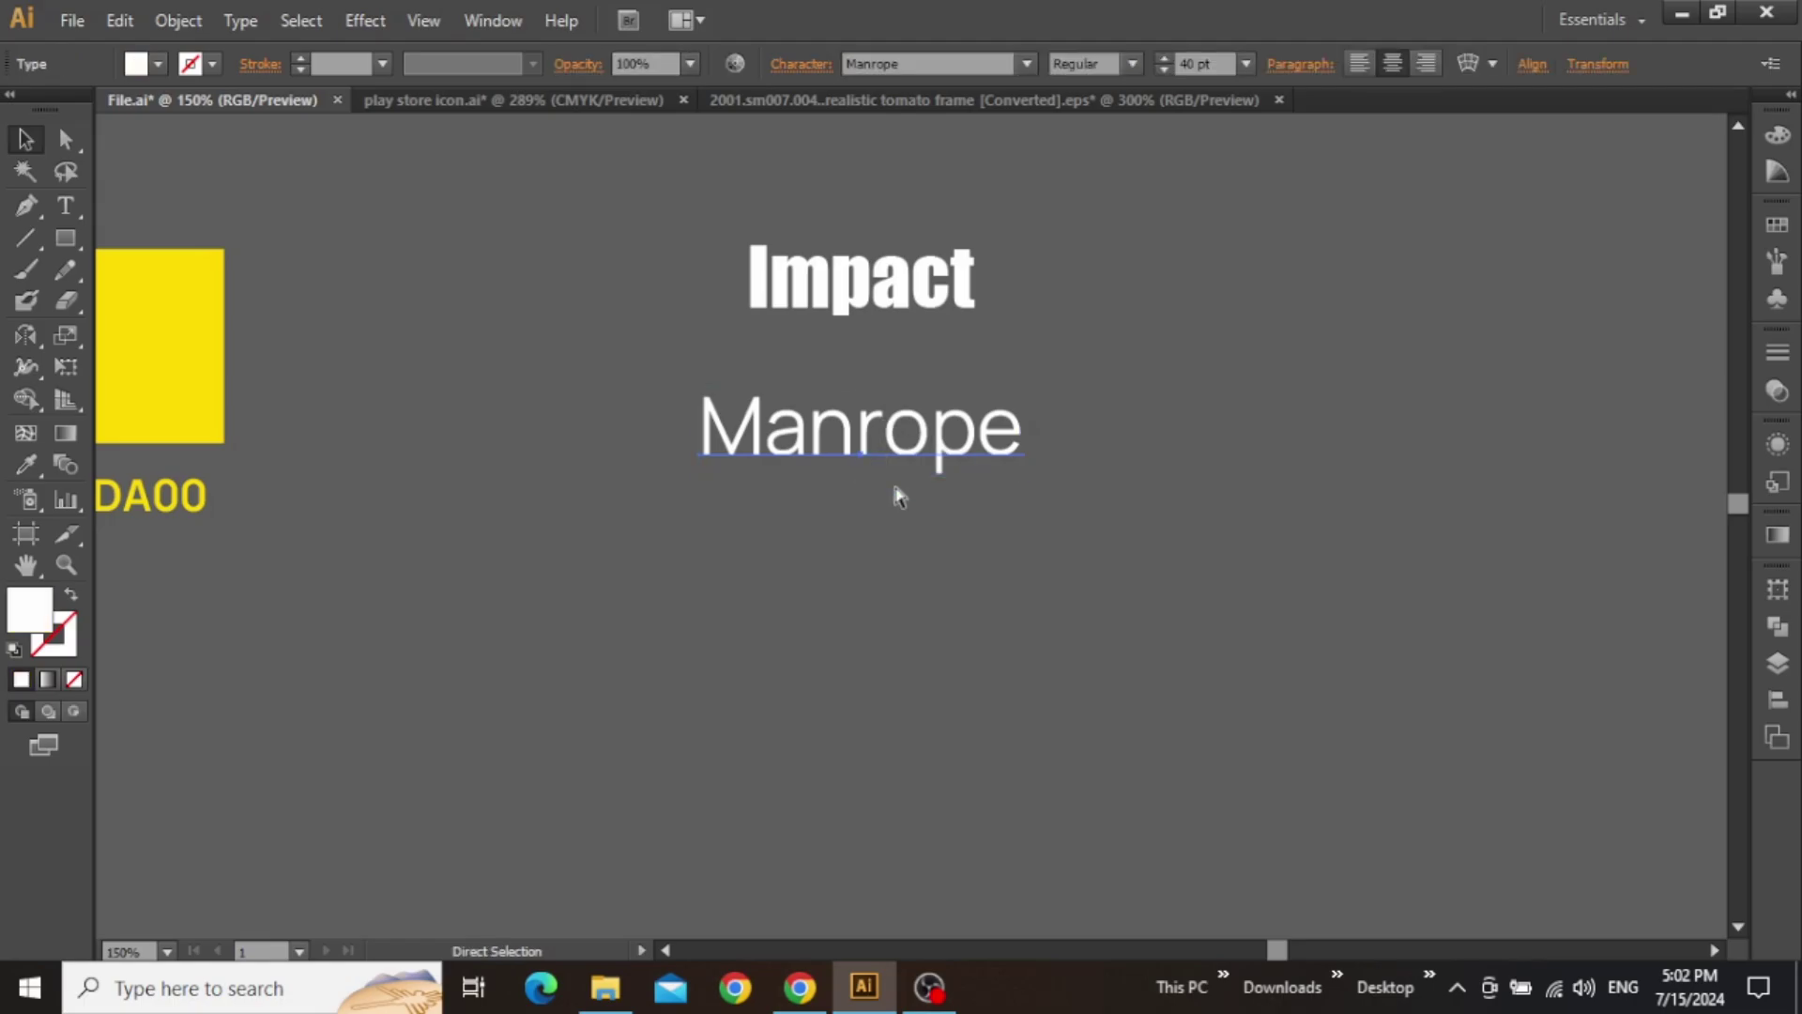
pyautogui.click(858, 557)
# - Paste the Manrope text below the headline and change its wording to "25% percent discount on your first order"
pyautogui.scroll(-2, 747, 580)
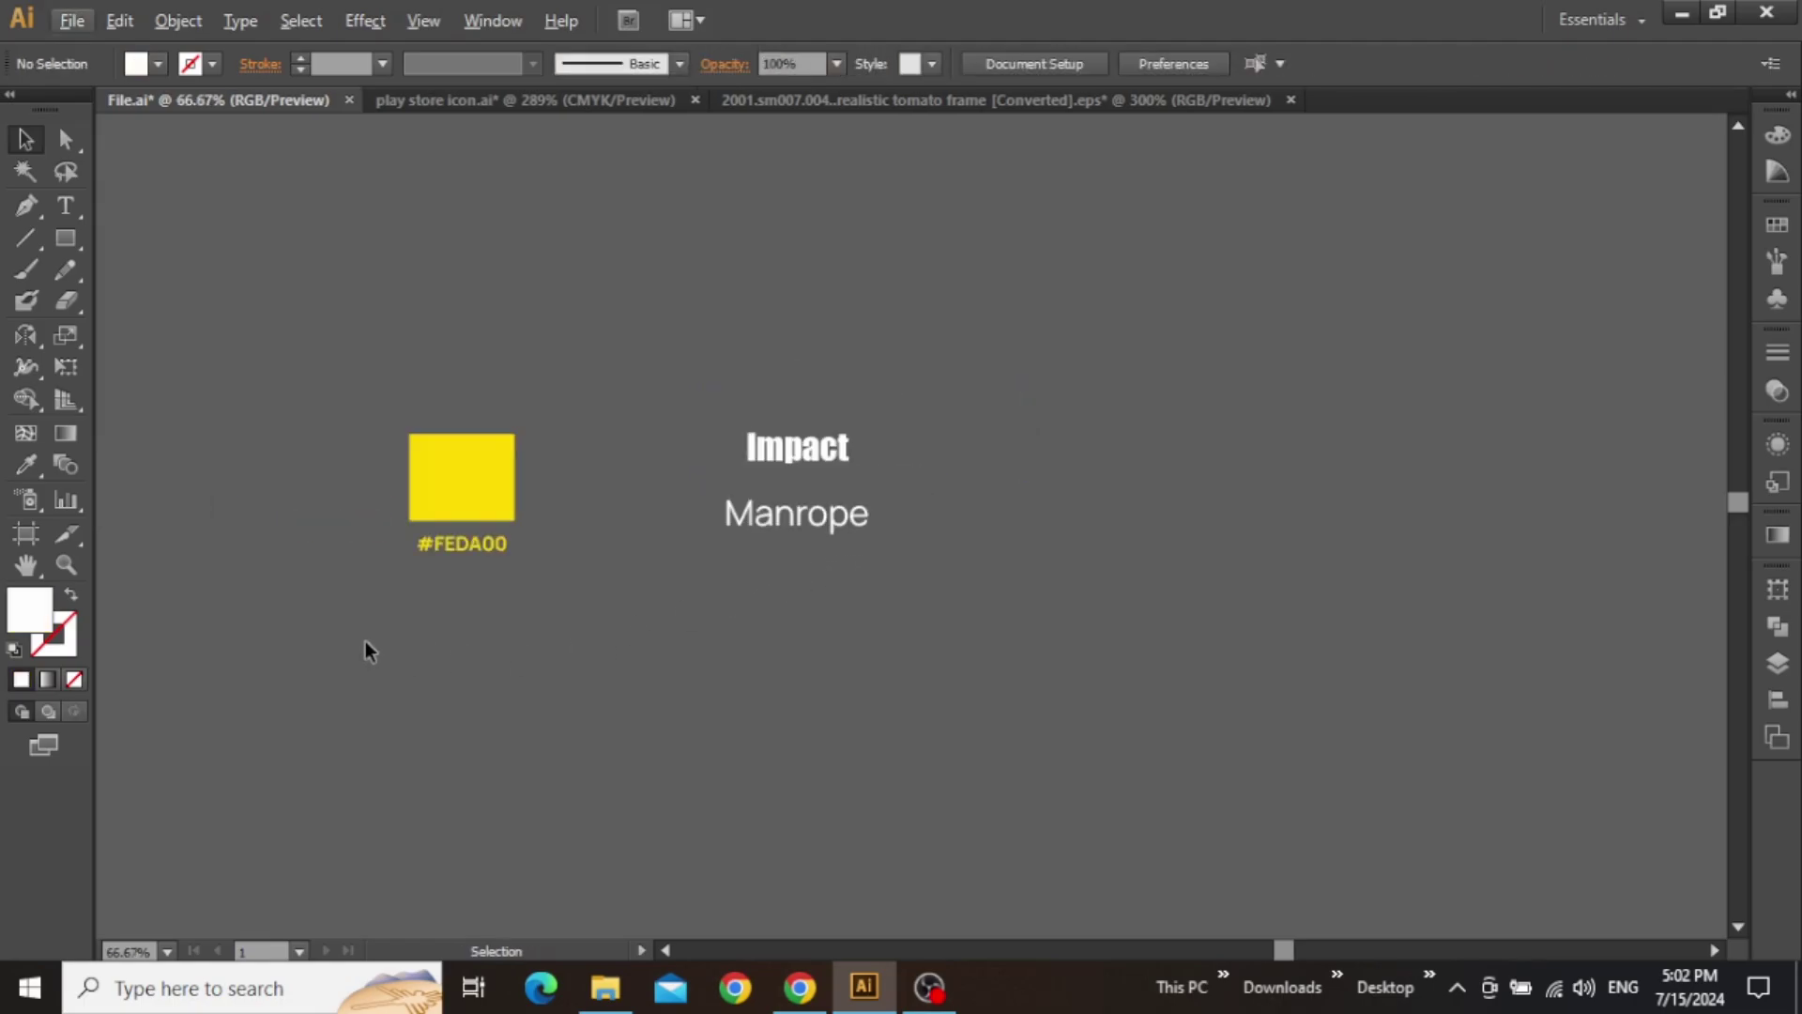
pyautogui.moveTo(364, 640); pyautogui.dragTo(1095, 540)
pyautogui.moveTo(393, 691); pyautogui.dragTo(858, 522)
pyautogui.scroll(3, 615, 491)
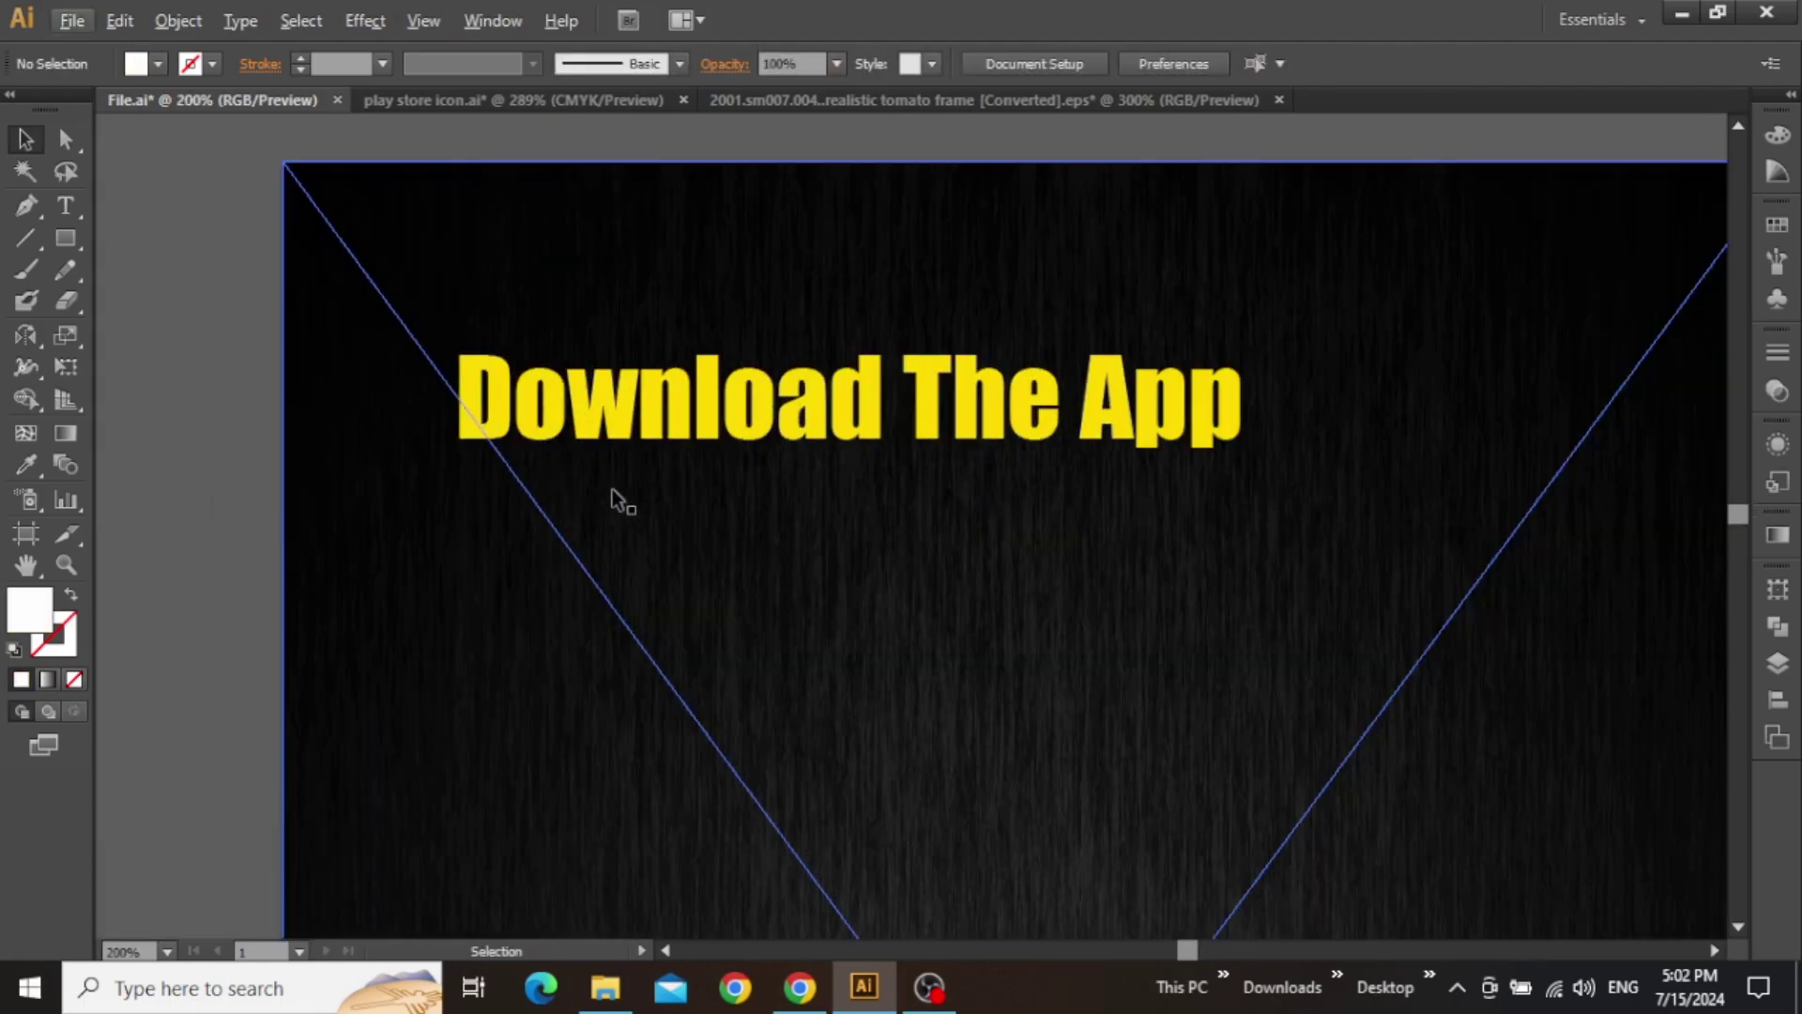
pyautogui.hotkey('ctrl', 'v')
pyautogui.moveTo(1004, 533)
pyautogui.mouseDown()
pyautogui.moveTo(804, 534)
pyautogui.moveTo(979, 557)
pyautogui.mouseUp()
pyautogui.hotkey('ctrl', '-')
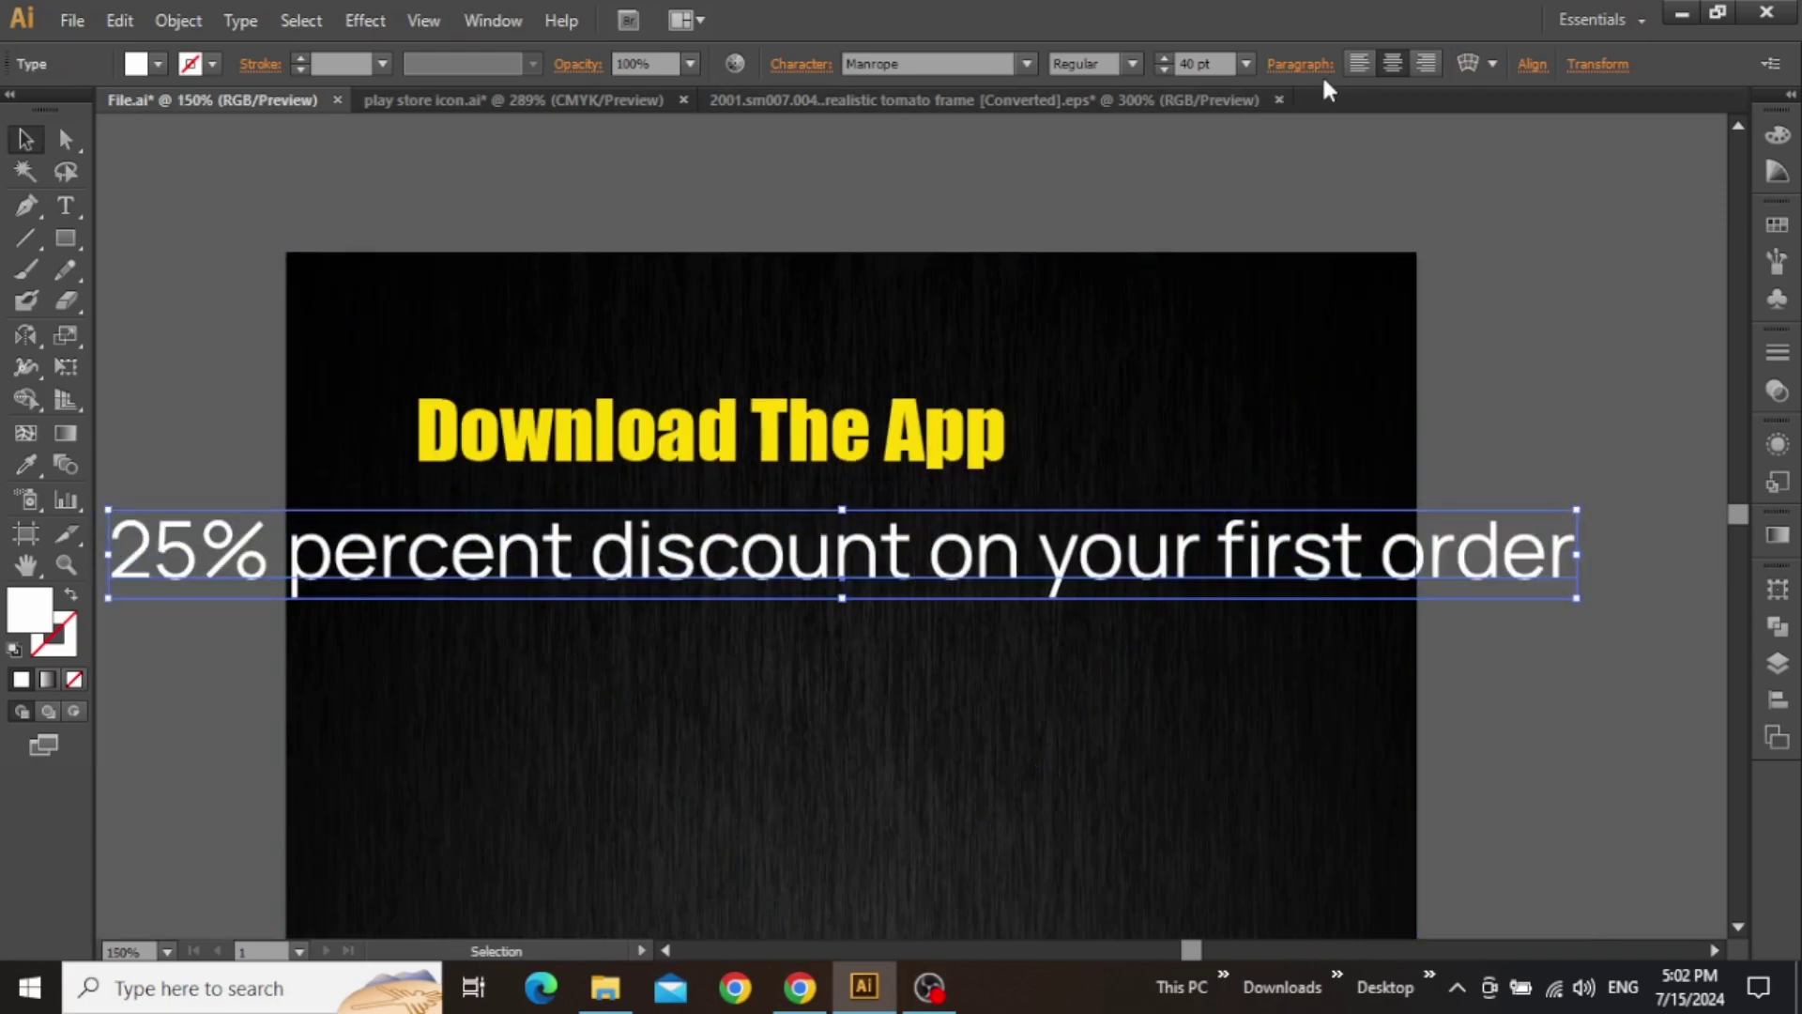
# - Left-justify the discount line and align its left edge with the headline's left edge
pyautogui.click(1348, 64)
pyautogui.moveTo(1112, 582); pyautogui.dragTo(706, 584)
pyautogui.keyDown('shift'); pyautogui.click(542, 444); pyautogui.keyUp('shift')
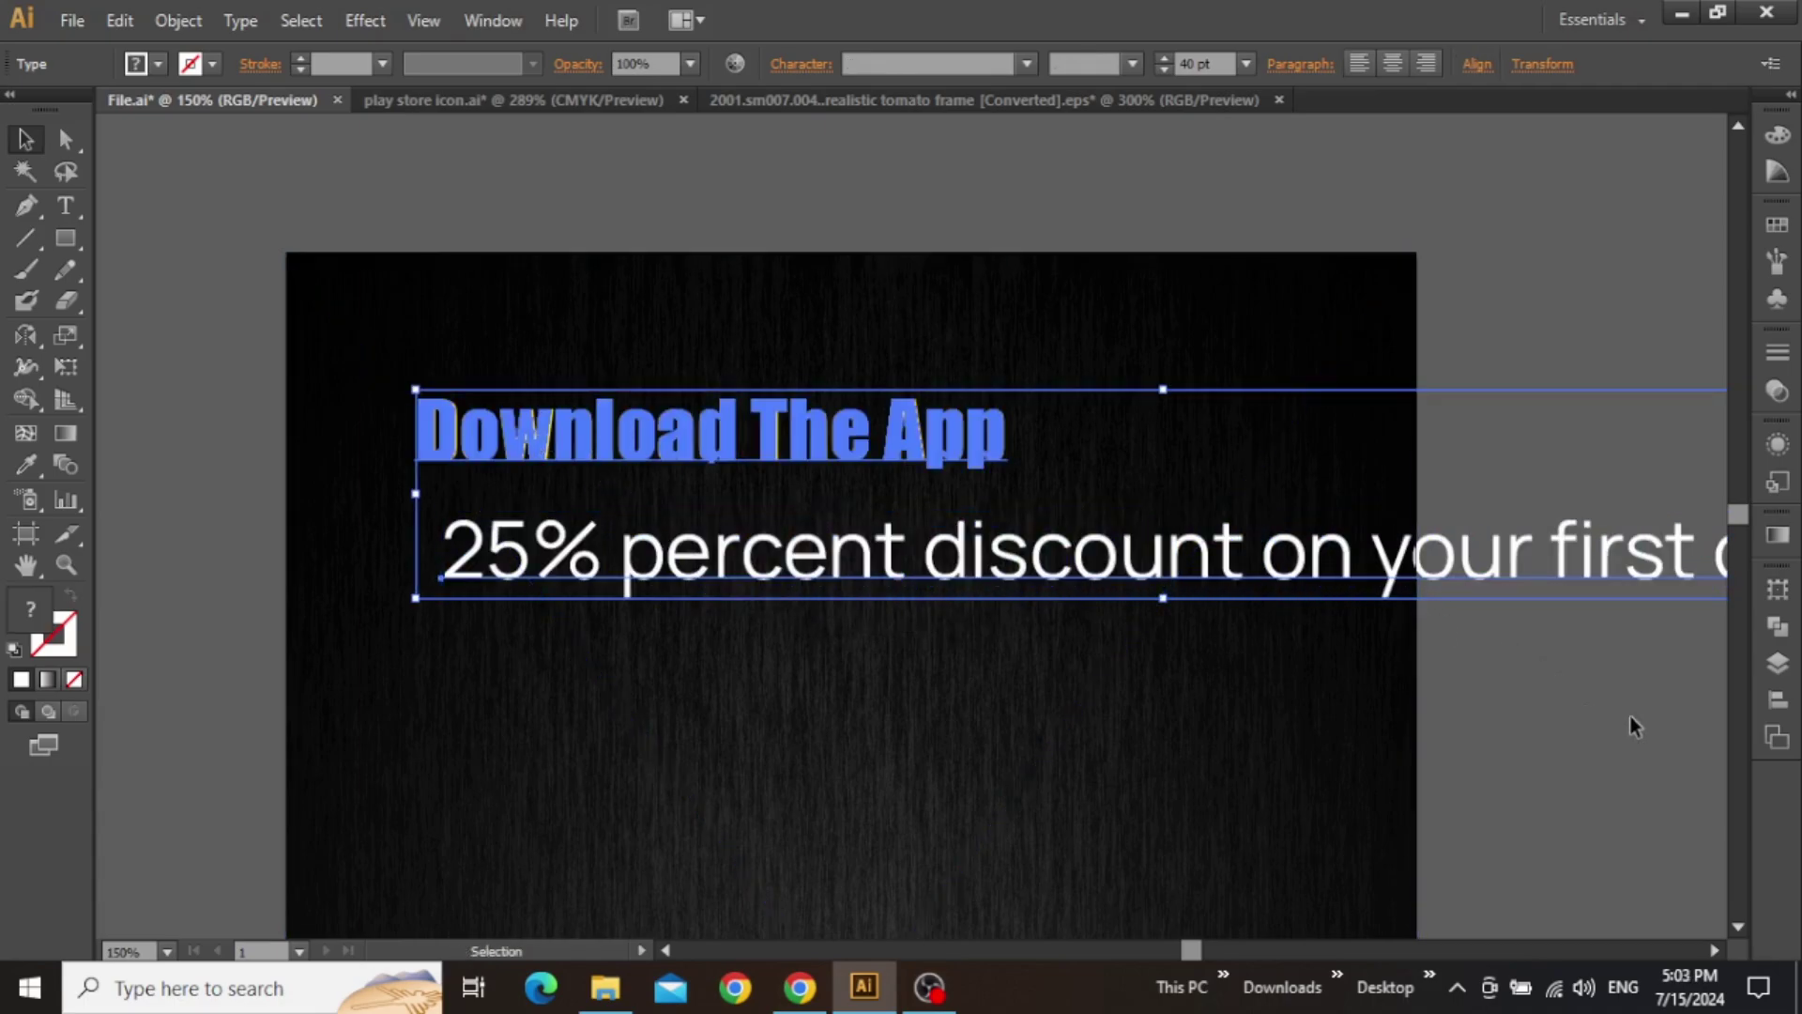
pyautogui.click(1775, 703)
pyautogui.click(1470, 631)
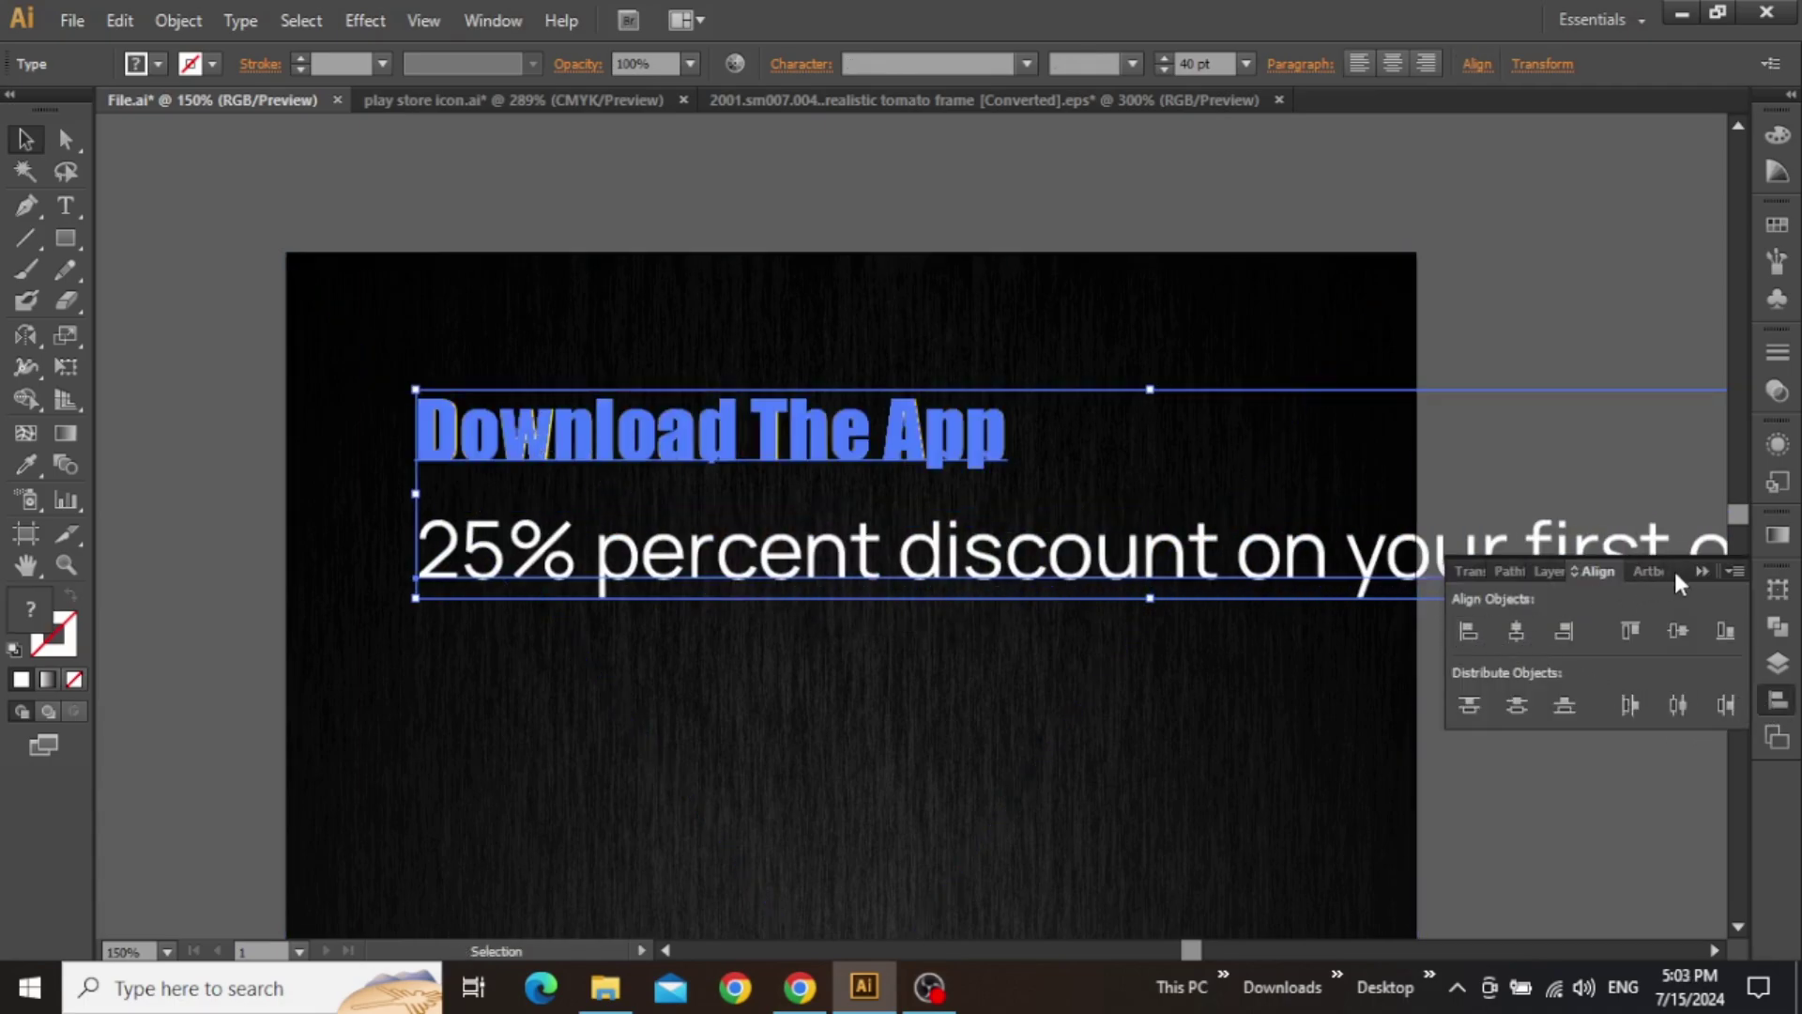
# - Set the discount line's font size to 16 pt so that its width matches the headline
pyautogui.click(1194, 537)
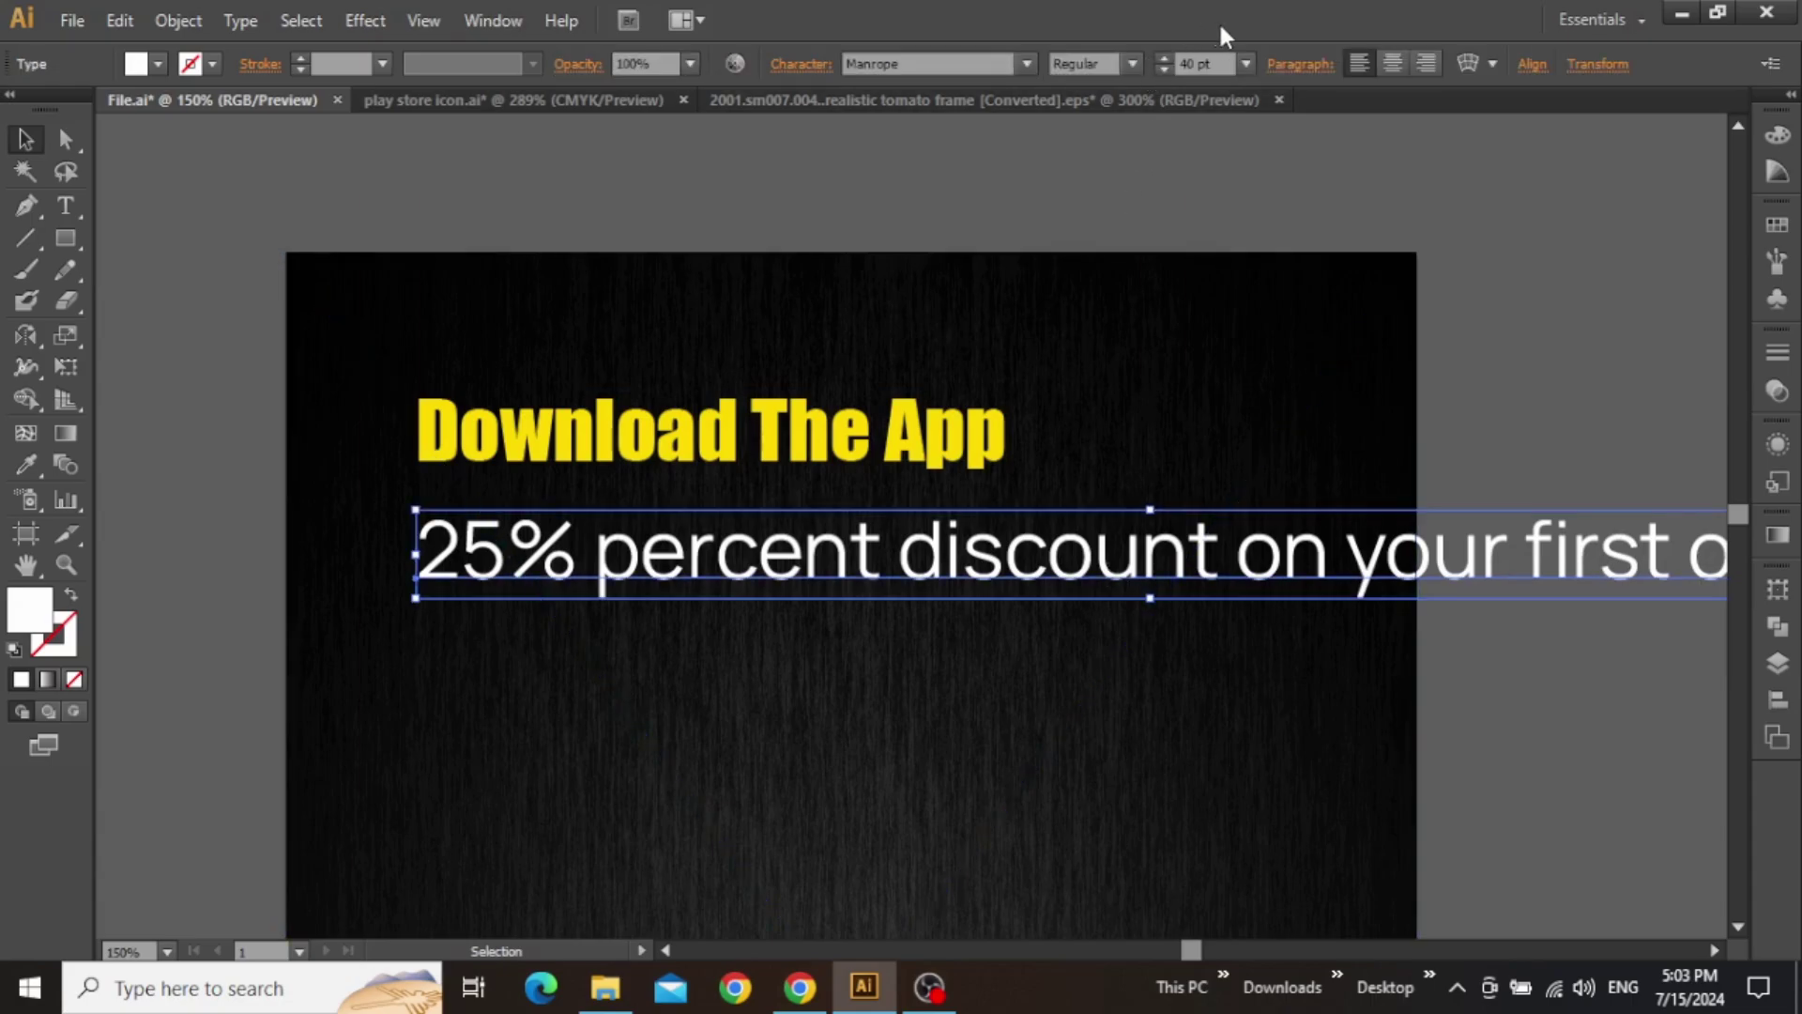
pyautogui.doubleClick(1206, 60)
pyautogui.write('20')
pyautogui.press('Return')
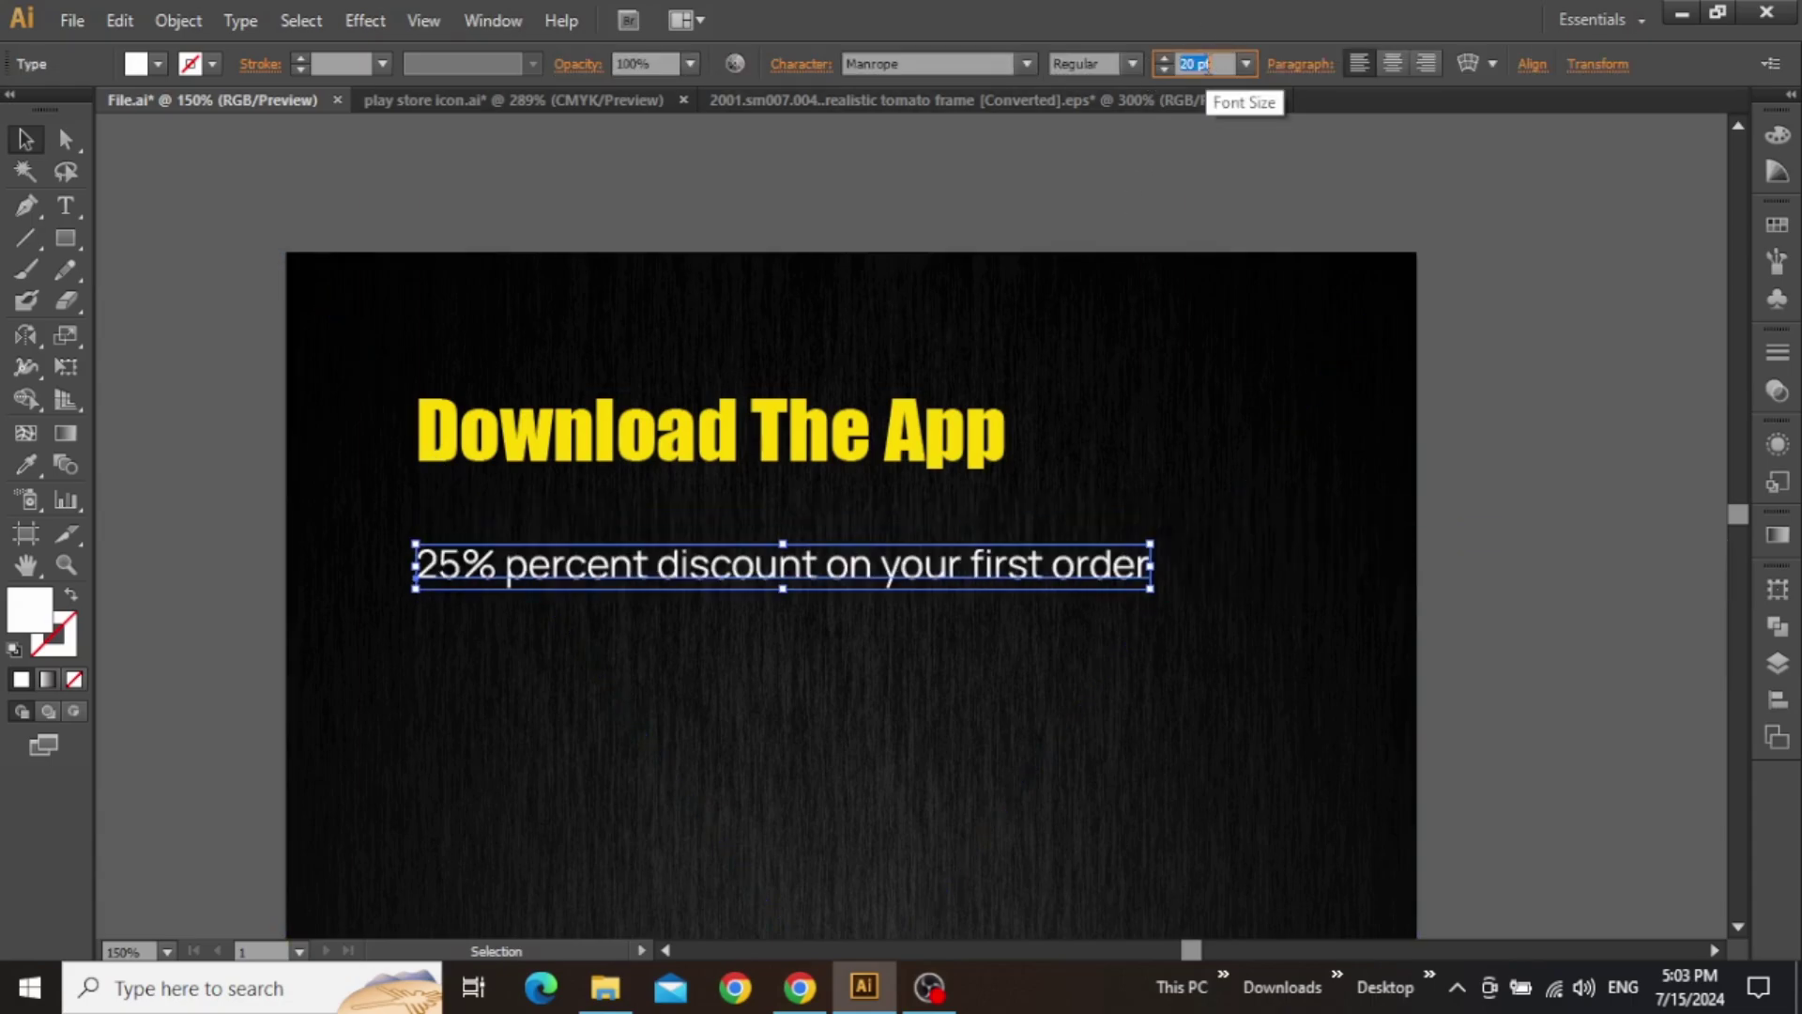
pyautogui.press('Down')
pyautogui.press('Down')
pyautogui.press('Down')
pyautogui.press('Down')
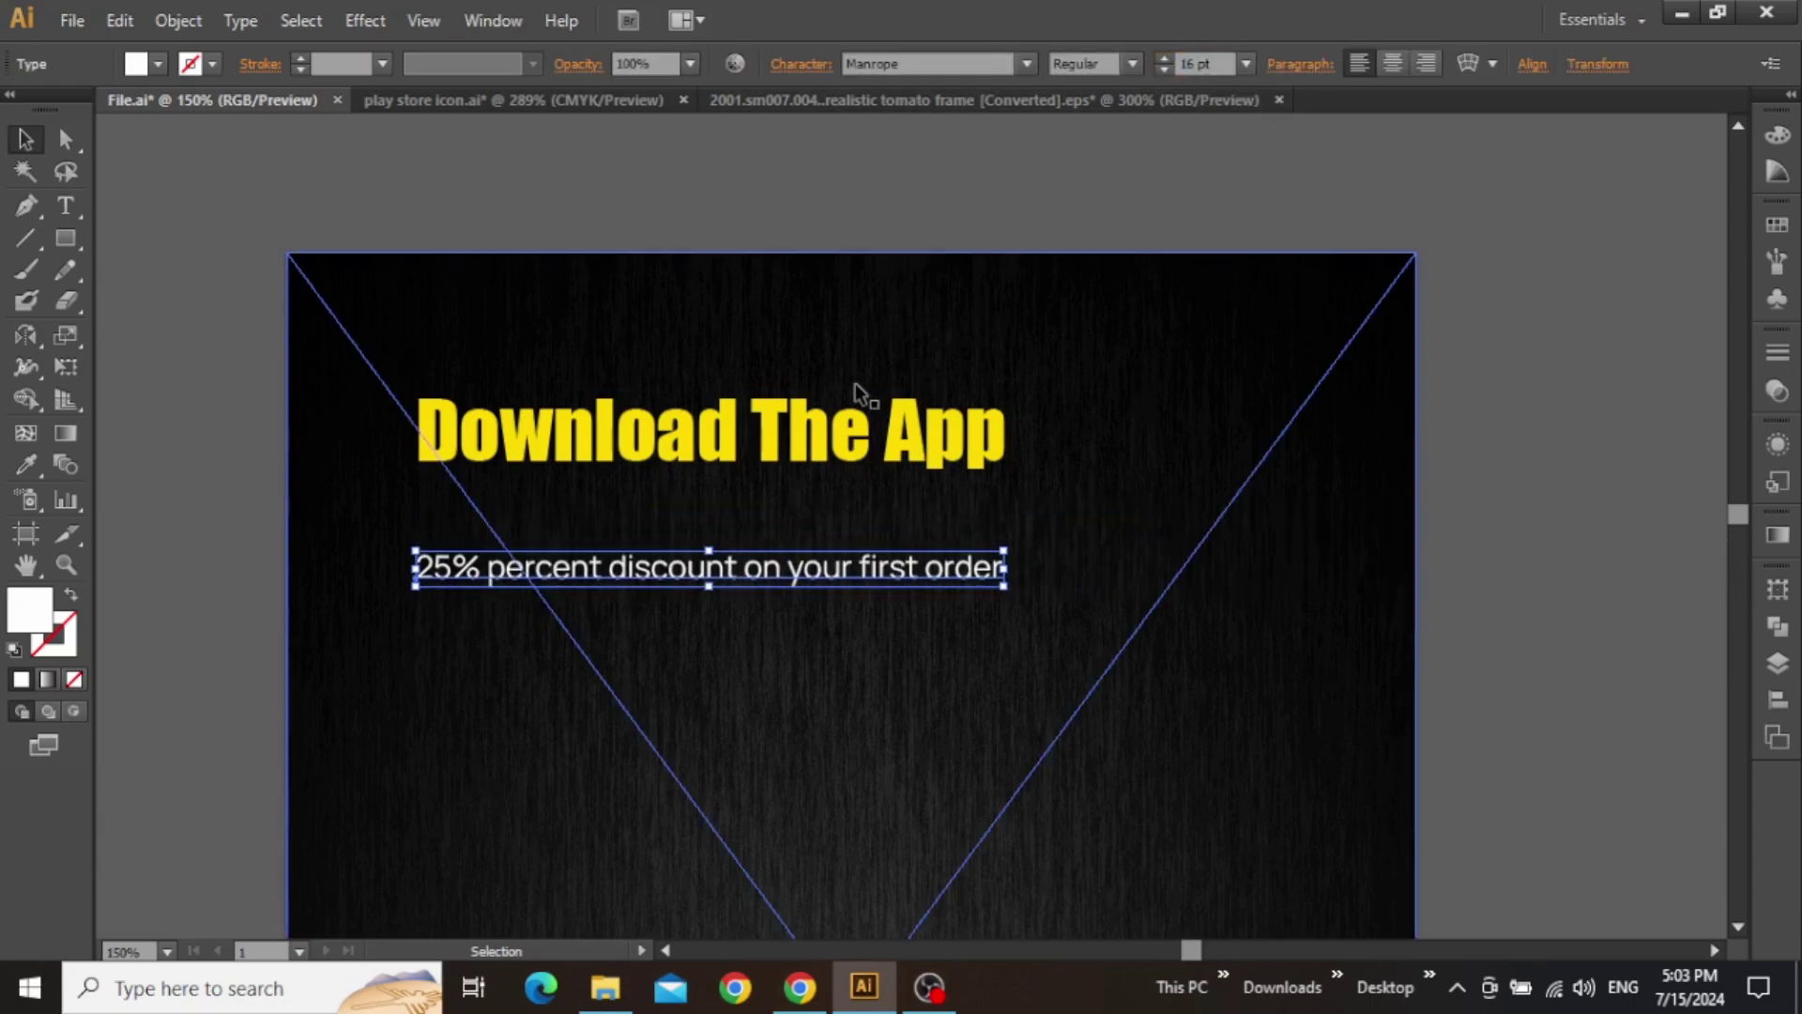
# - Move the discount line straight up to sit closely beneath the headline
pyautogui.scroll(2, 554, 527)
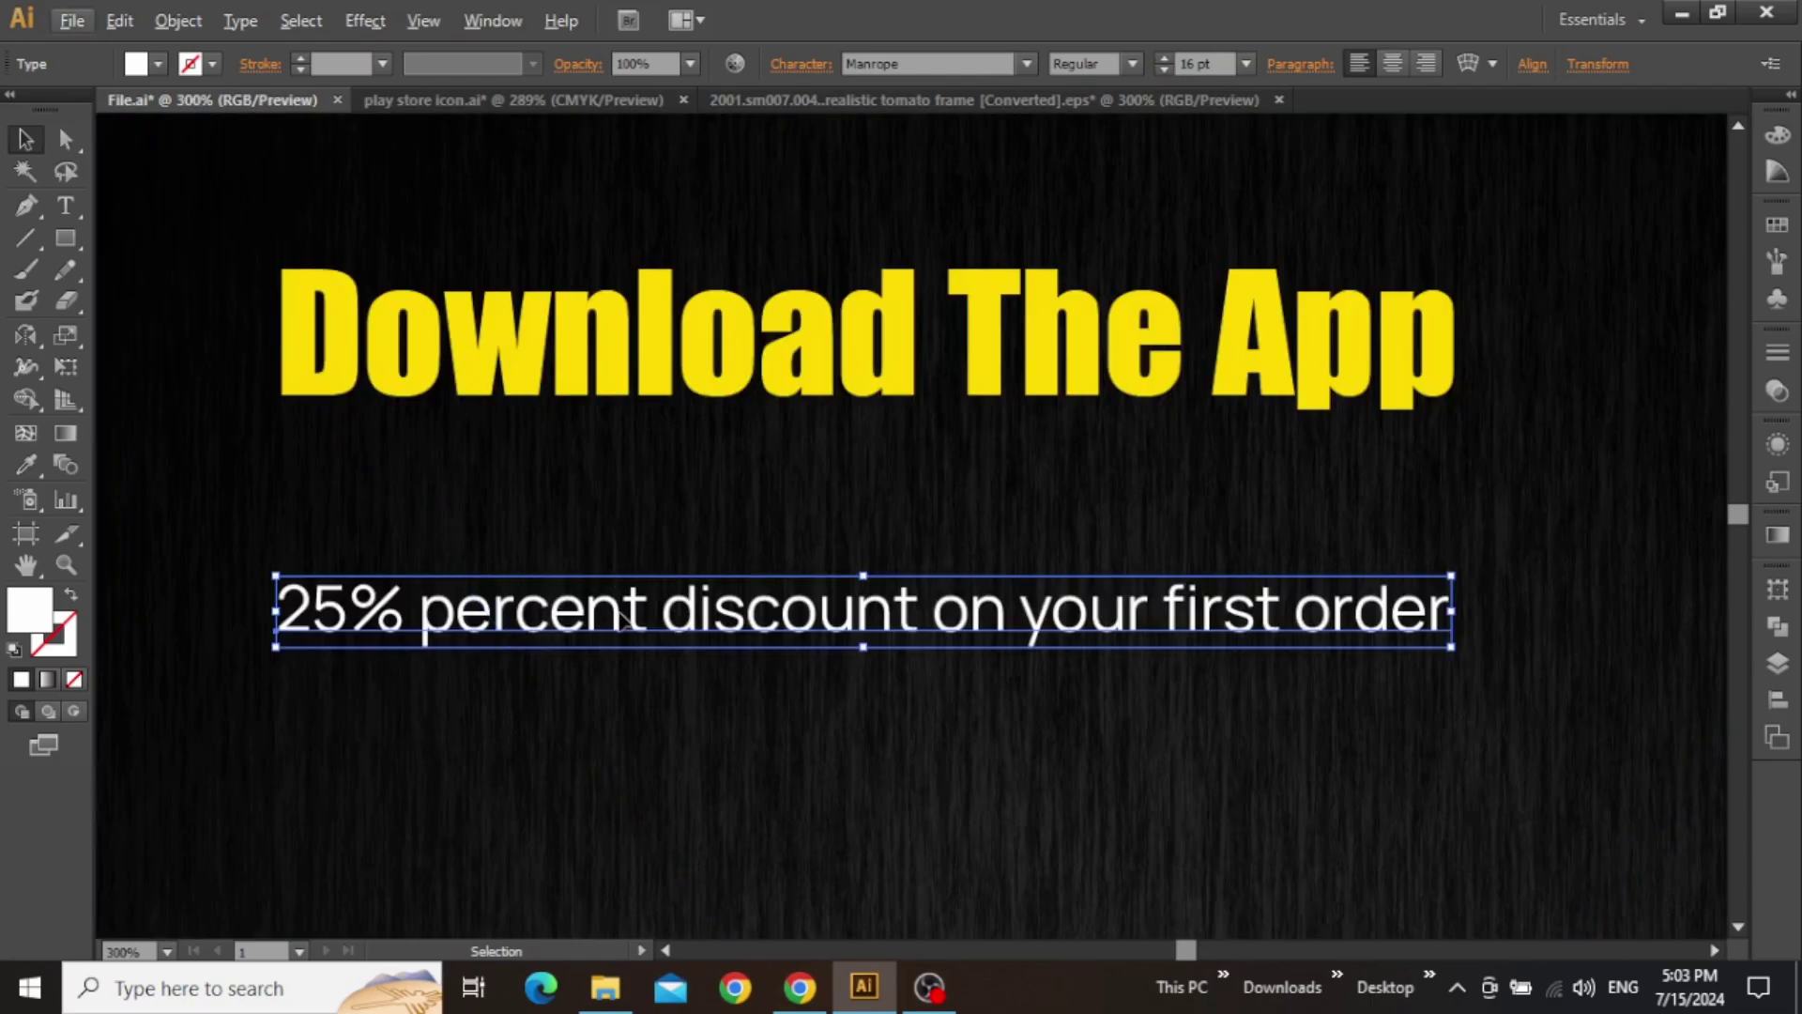
pyautogui.moveTo(656, 616); pyautogui.dragTo(680, 491)
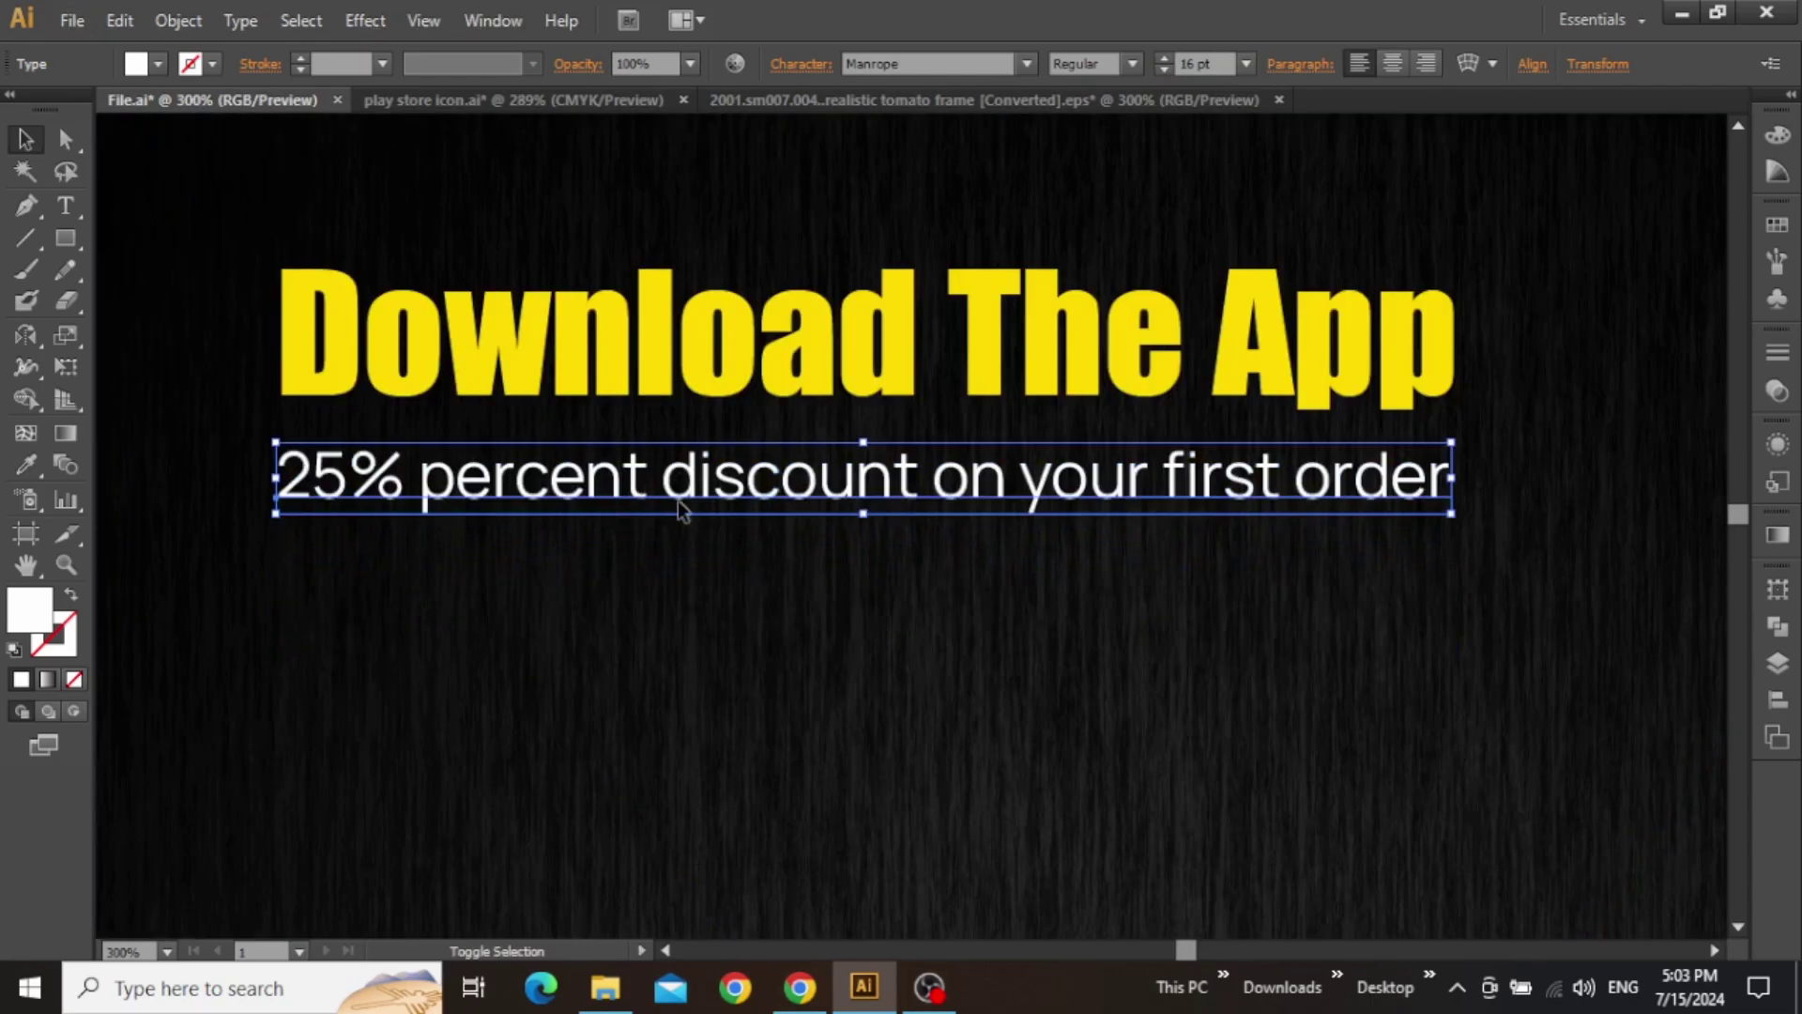
pyautogui.hotkey('ctrl', '-')
pyautogui.hotkey('ctrl', '-')
pyautogui.click(729, 513)
pyautogui.hotkey('ctrl', '-')
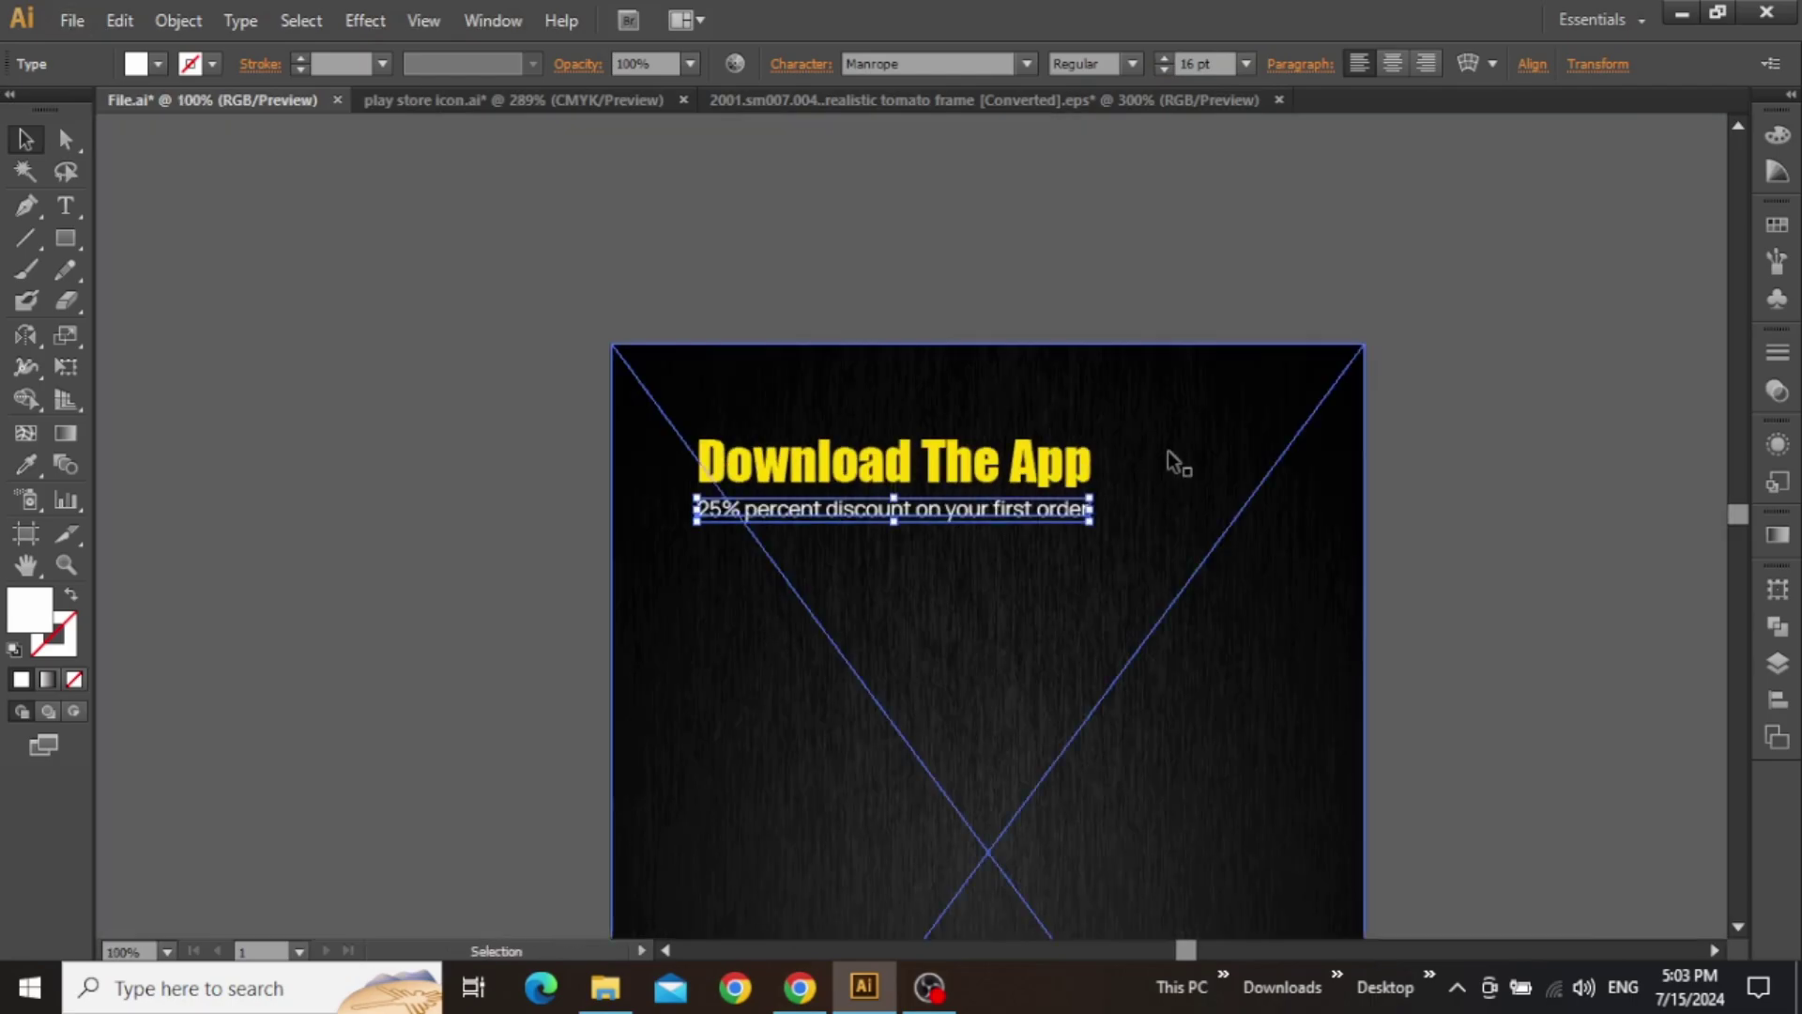
# - Copy the Google Play and App Store badges from play store icon.ai and paste them into the poster in File.ai
pyautogui.moveTo(1380, 411); pyautogui.dragTo(1191, 391)
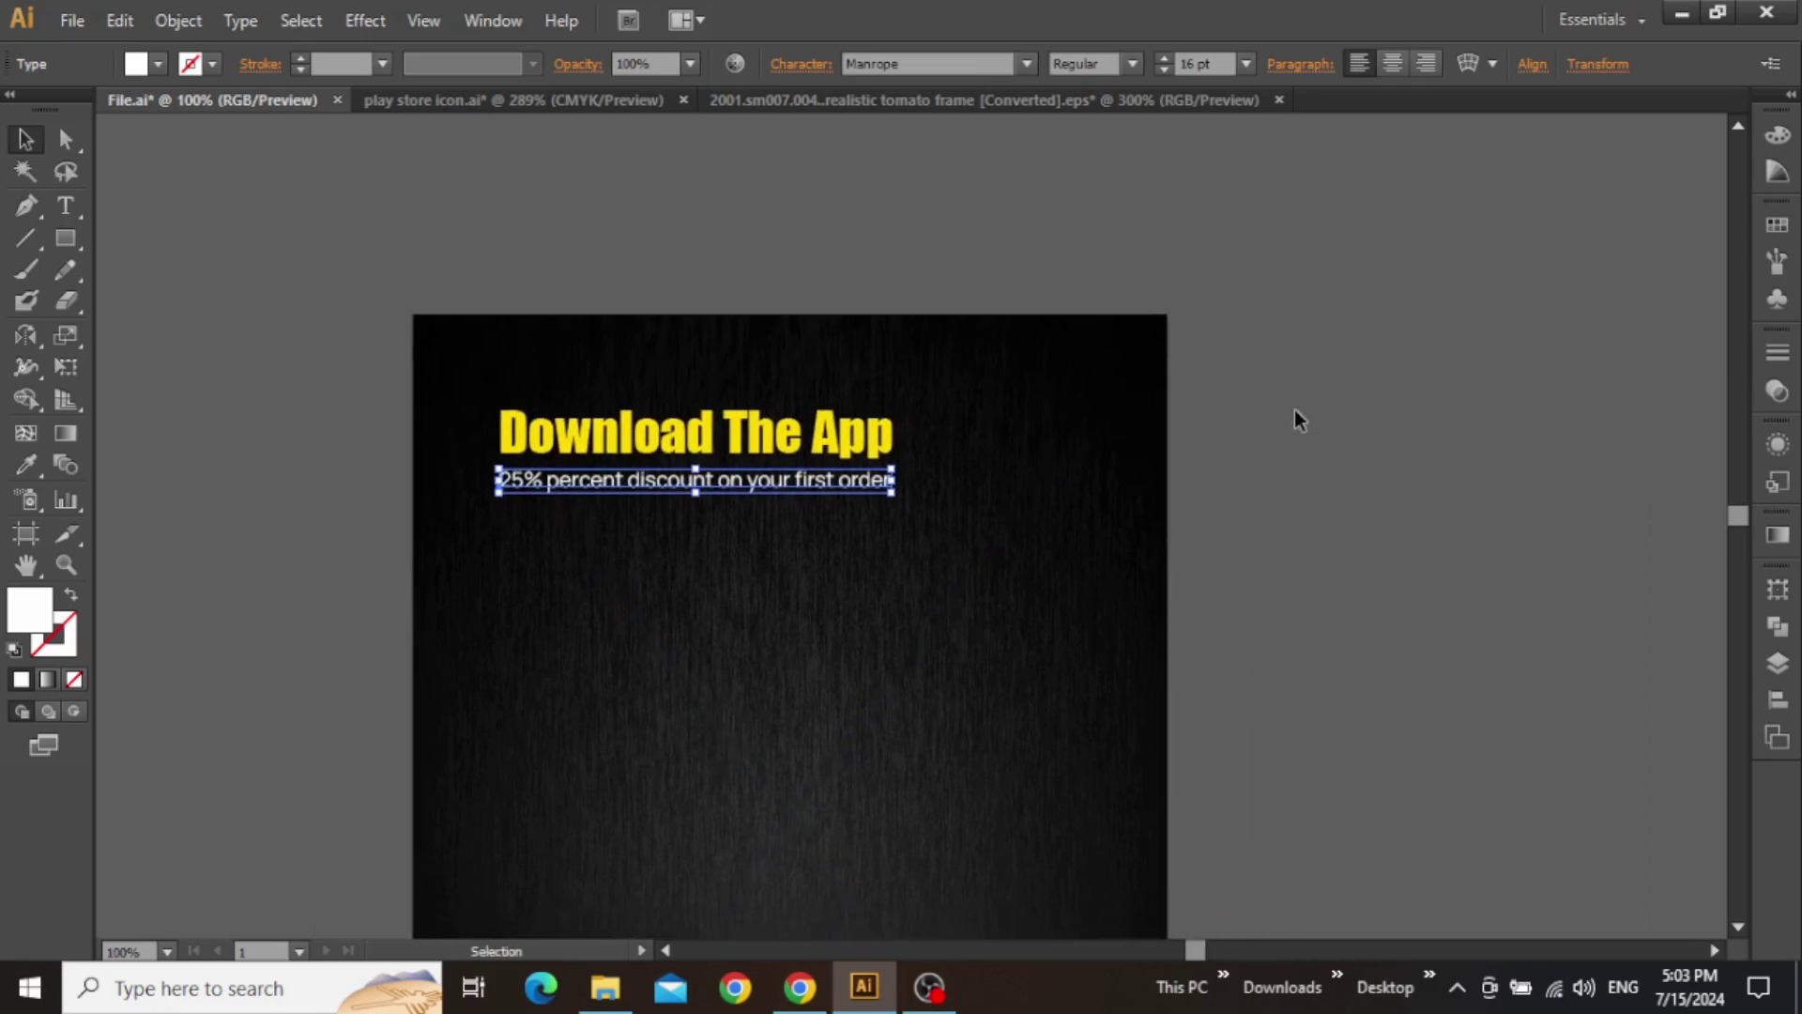
pyautogui.click(1344, 423)
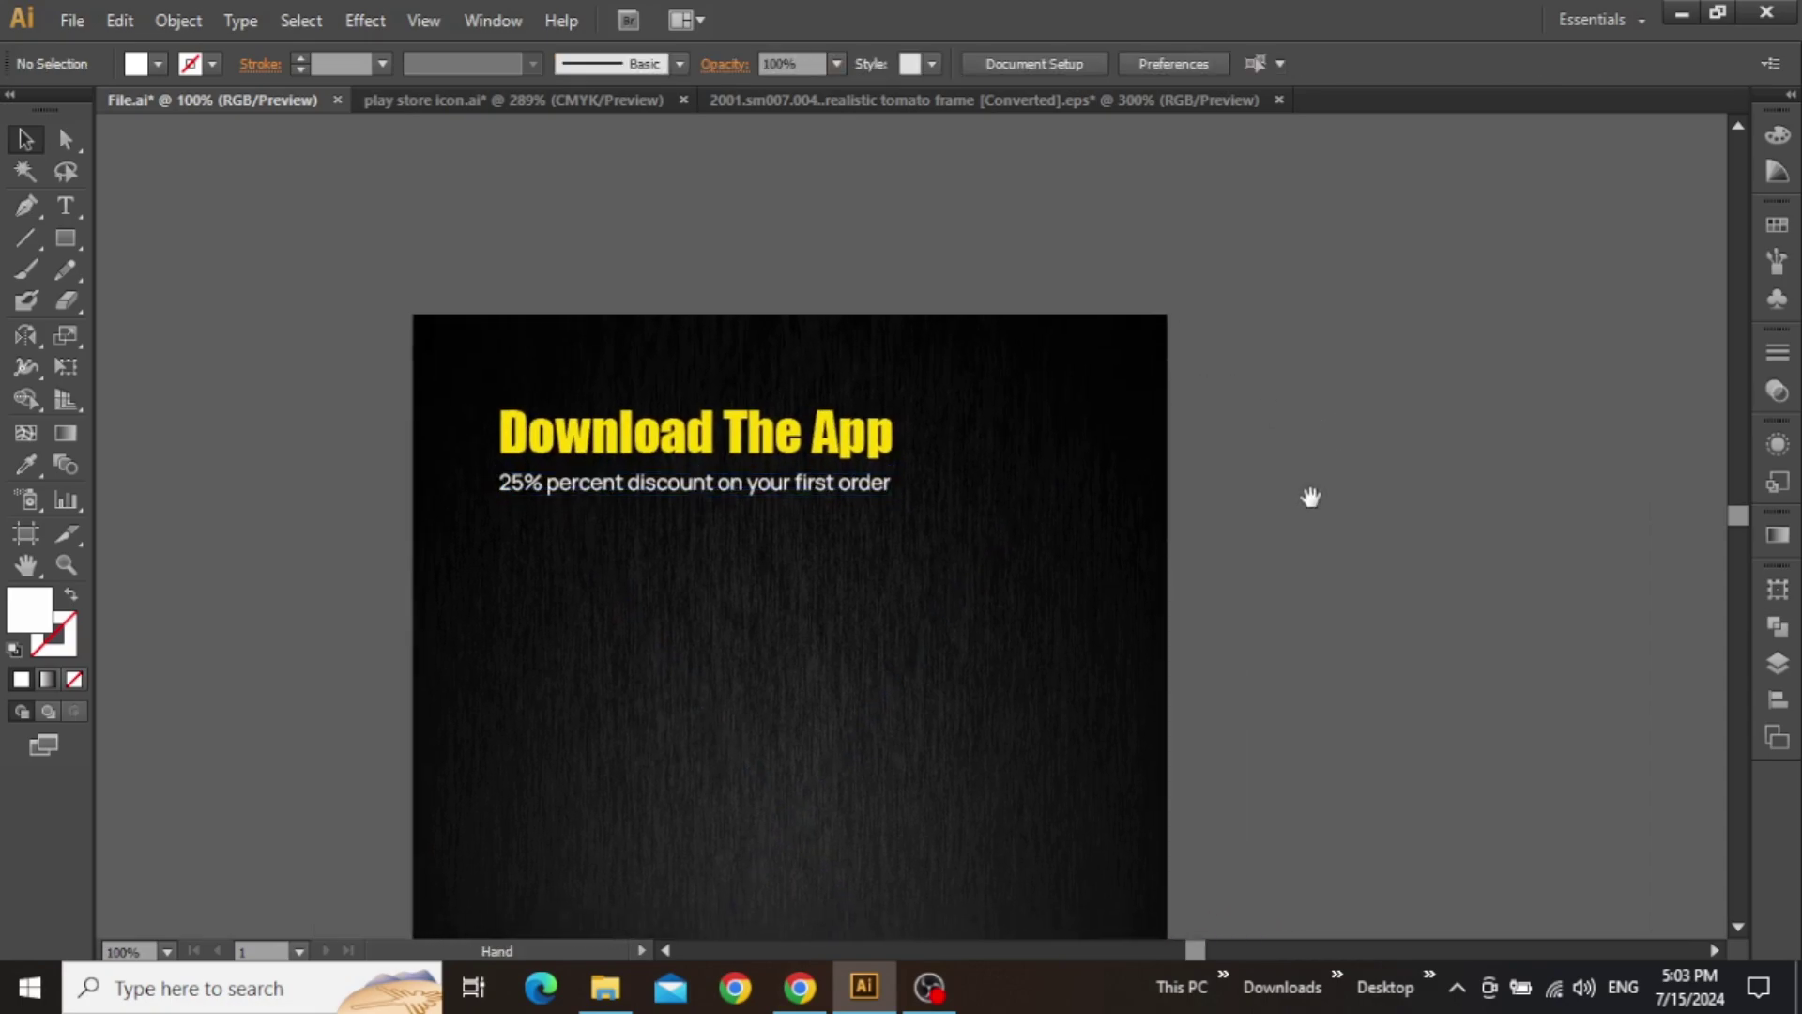
pyautogui.moveTo(1308, 498); pyautogui.dragTo(1336, 414)
pyautogui.scroll(1, 680, 466)
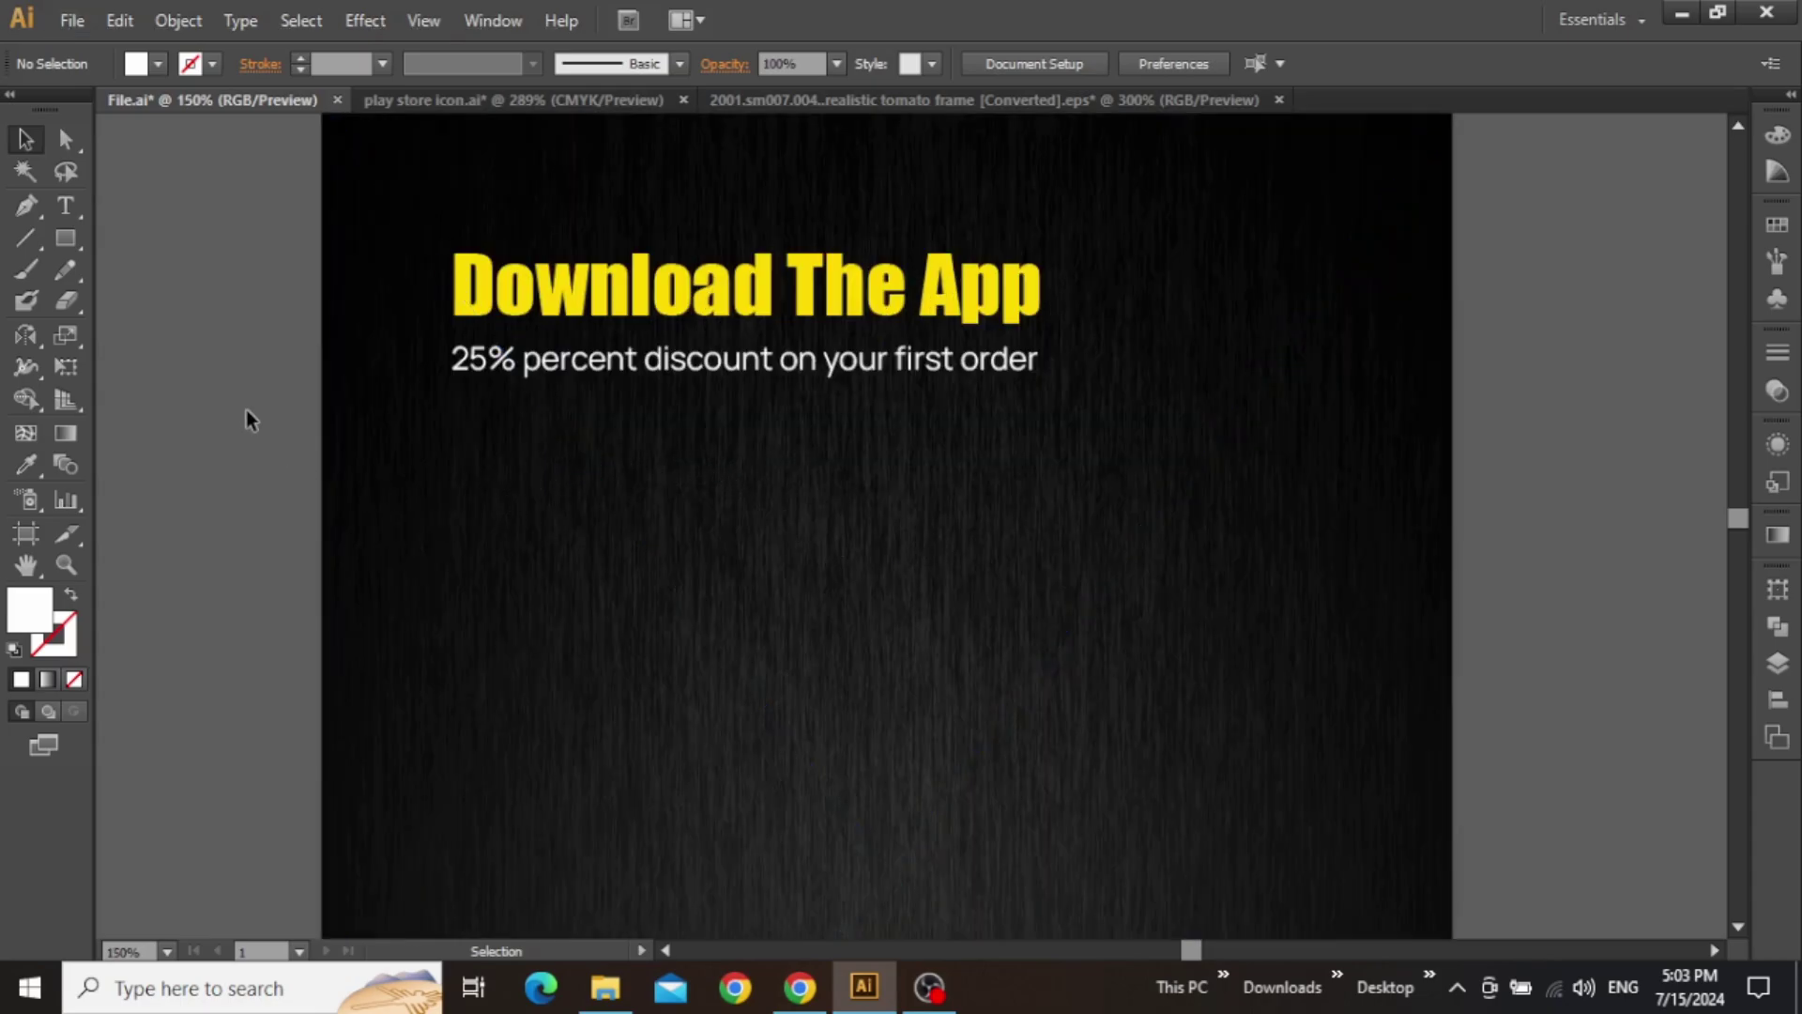
pyautogui.click(464, 100)
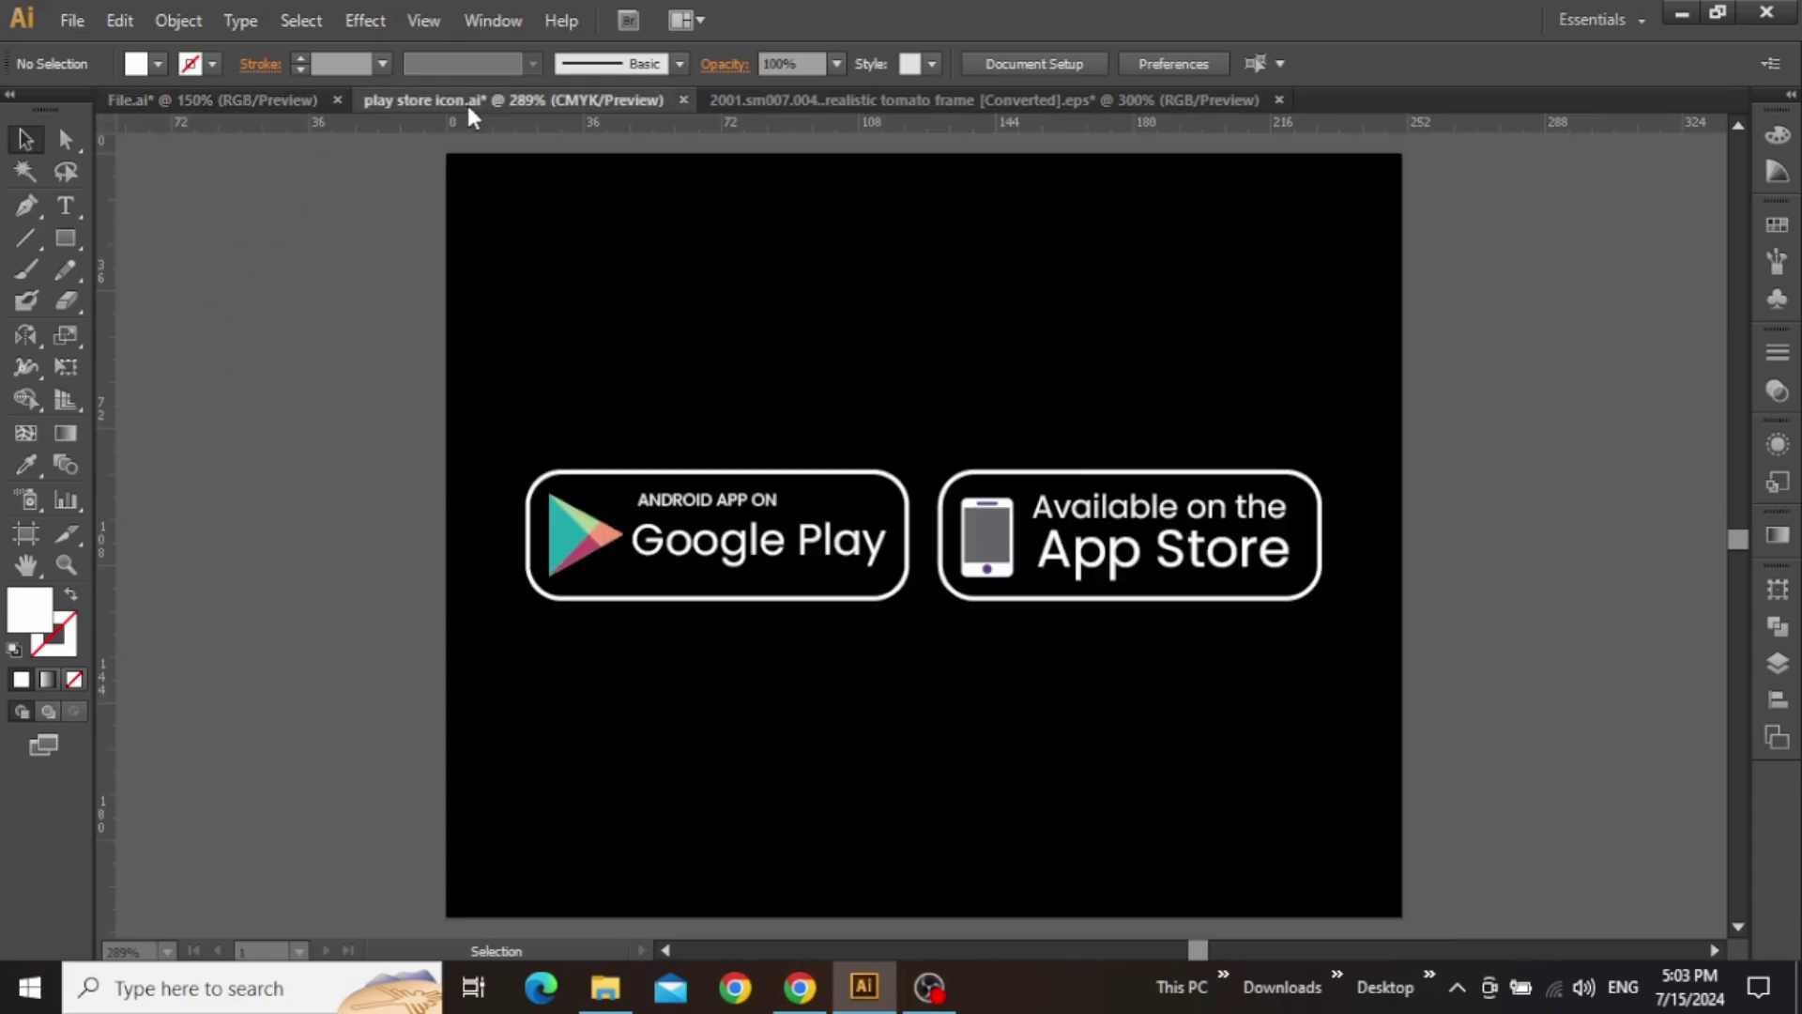
pyautogui.moveTo(591, 385); pyautogui.dragTo(1213, 704)
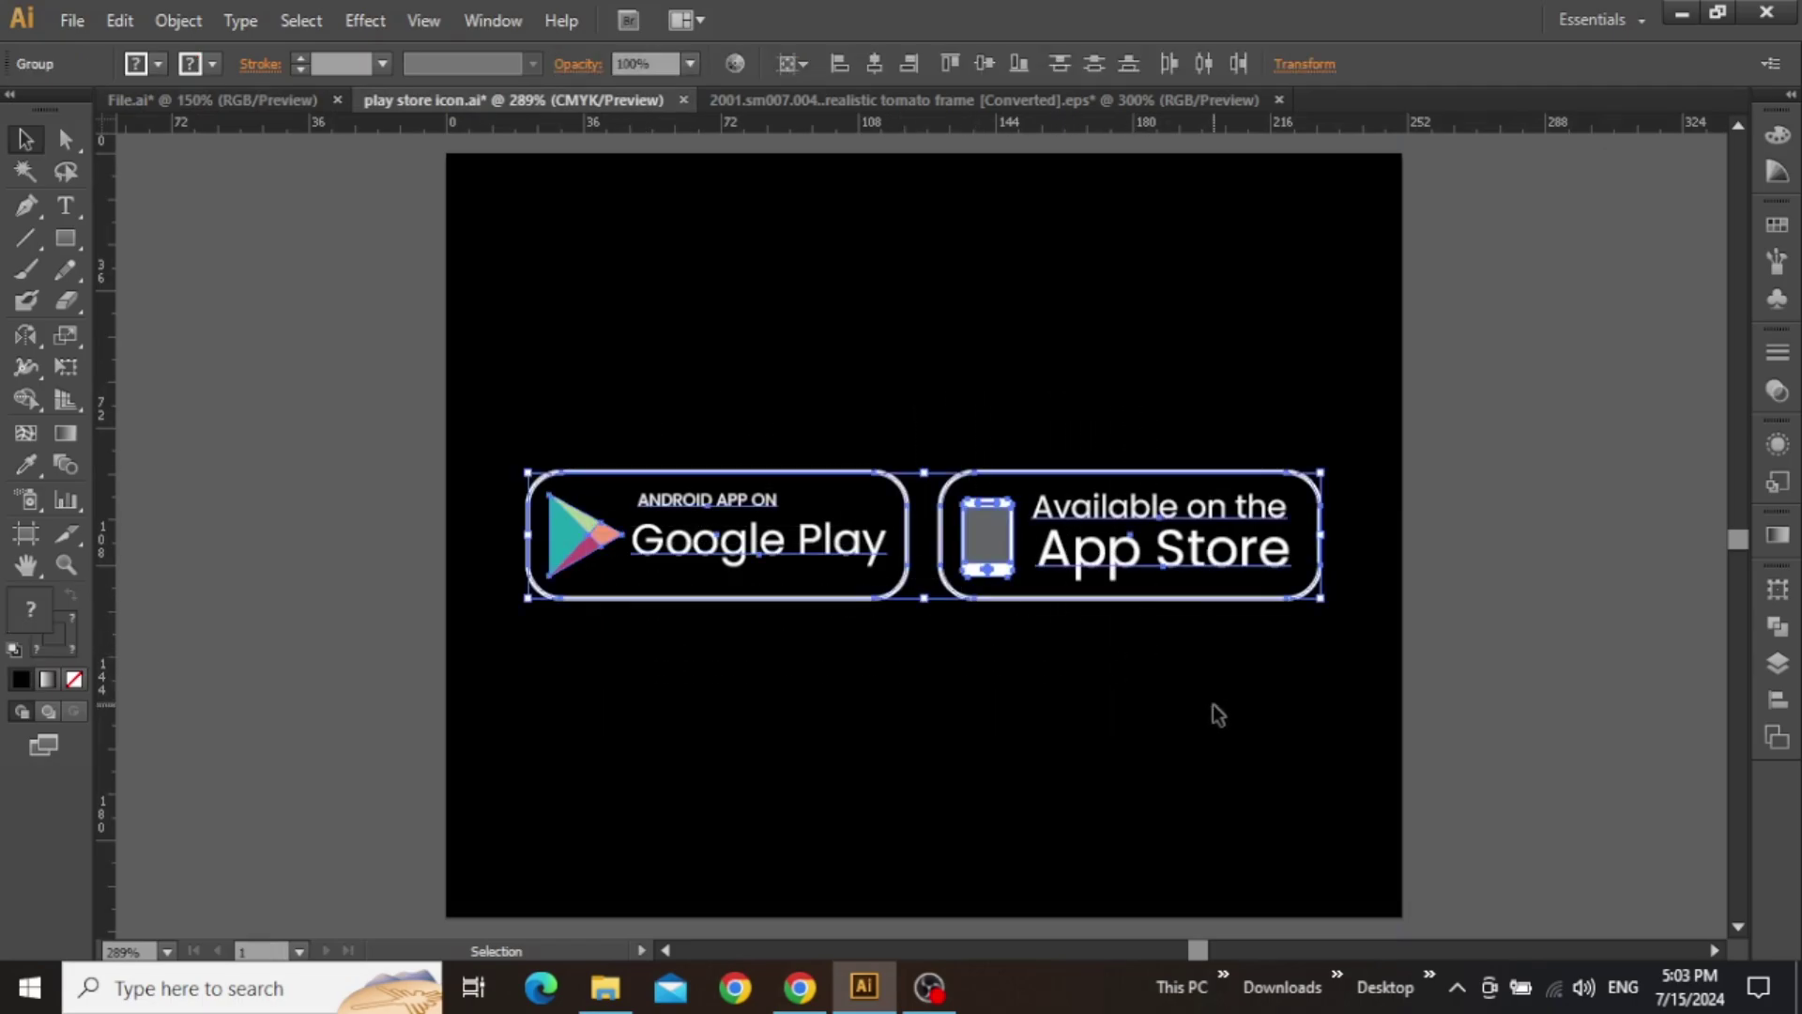
pyautogui.hotkey('ctrl', 'c')
pyautogui.click(212, 101)
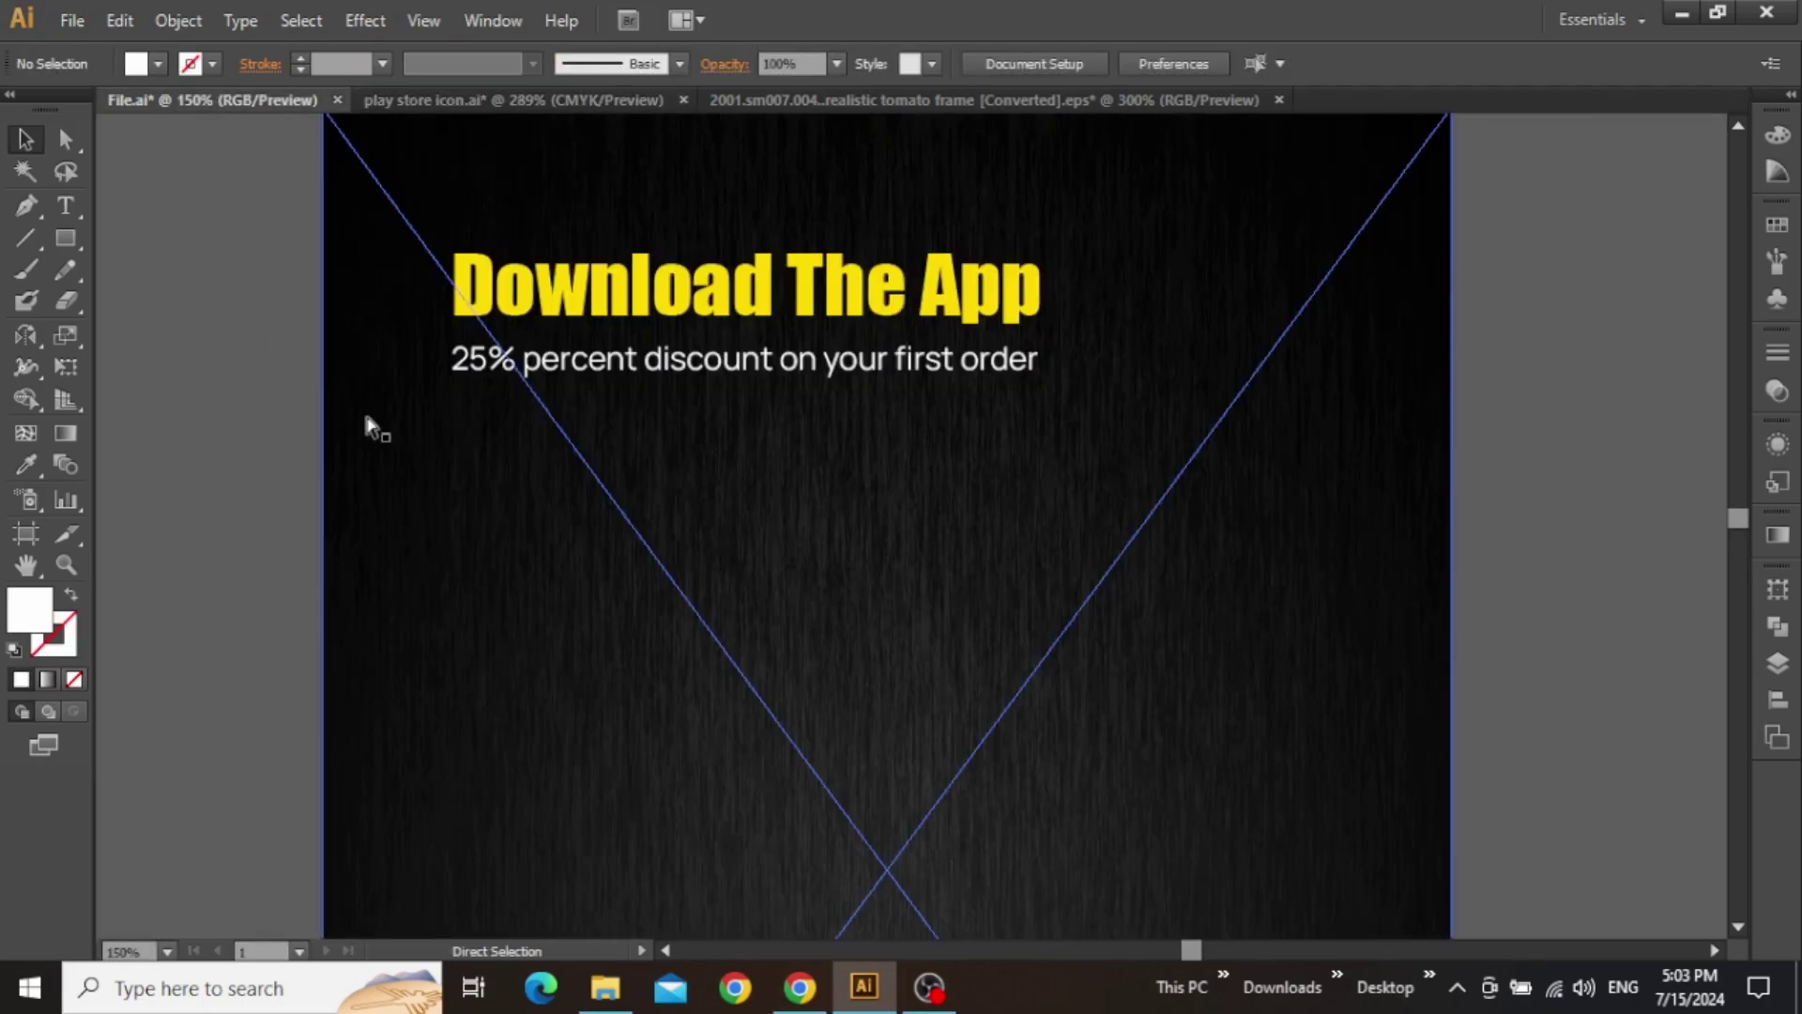
pyautogui.hotkey('ctrl', 'v')
# - Place the store badges beneath the discount line, aligned to its left edge, and enlarge them proportionally to match the headline's width
pyautogui.moveTo(689, 477); pyautogui.dragTo(727, 552)
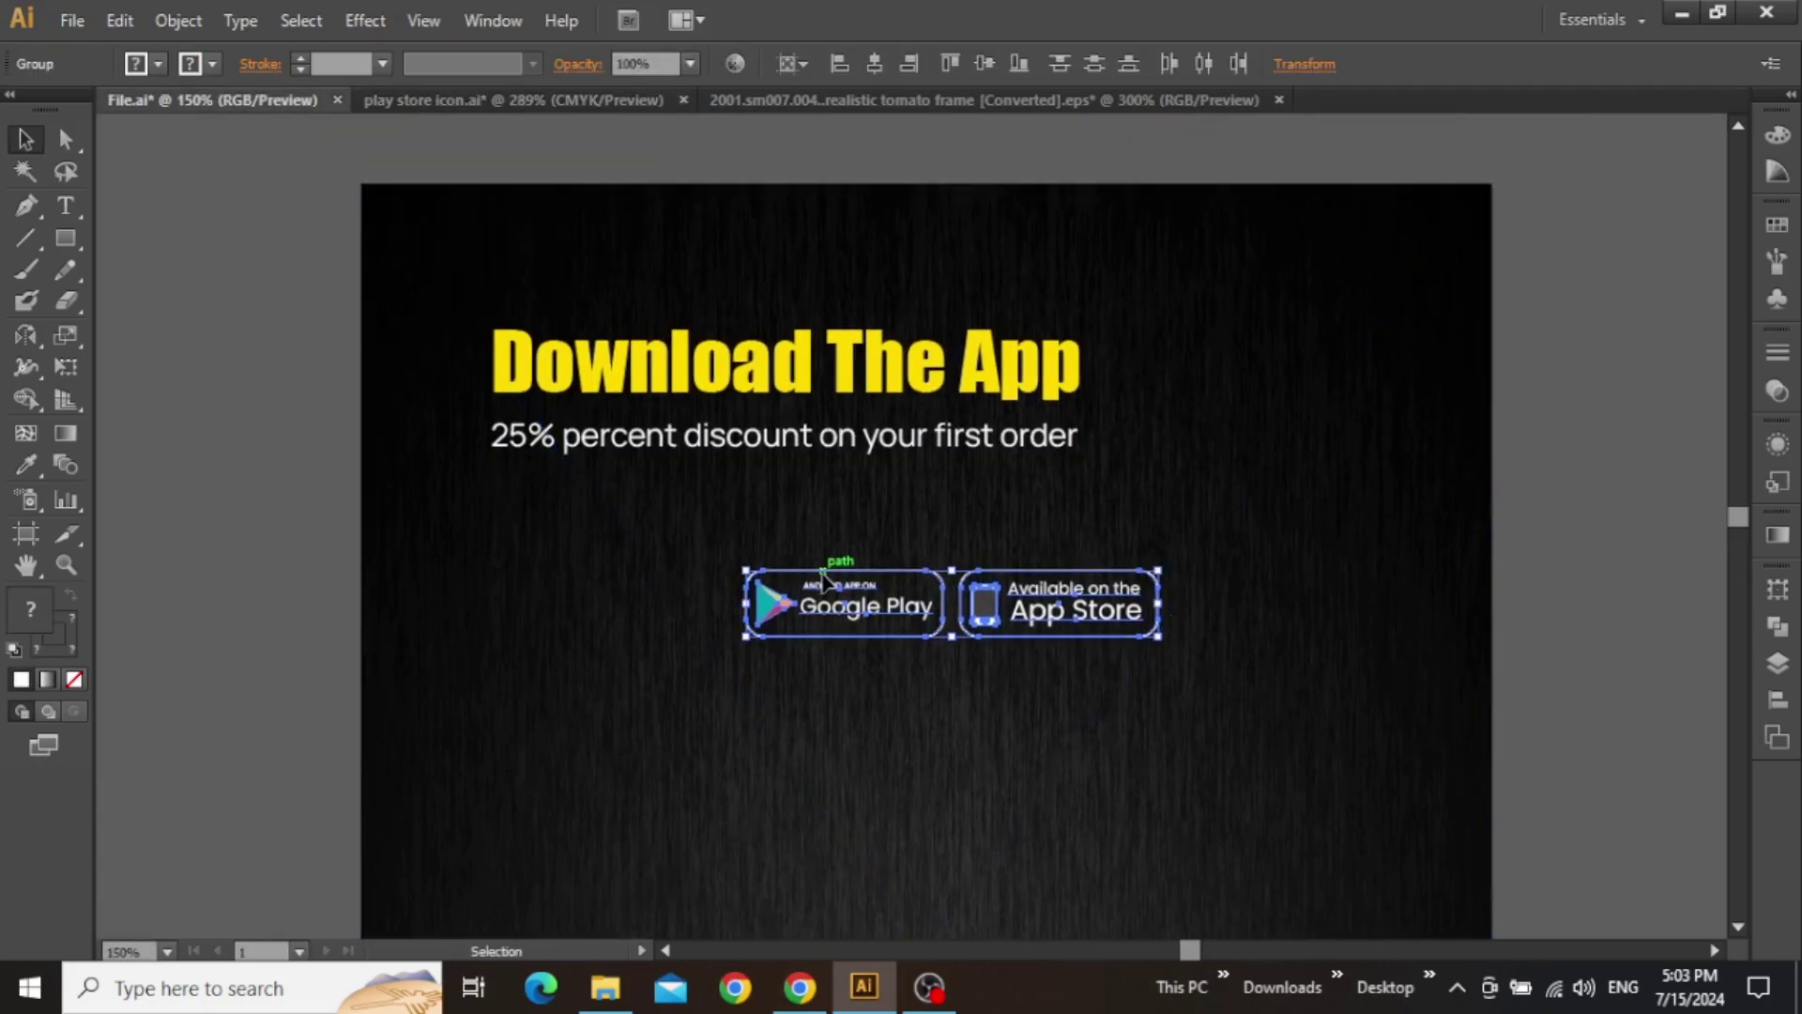
pyautogui.scroll(1, 822, 574)
pyautogui.moveTo(743, 624); pyautogui.dragTo(414, 543)
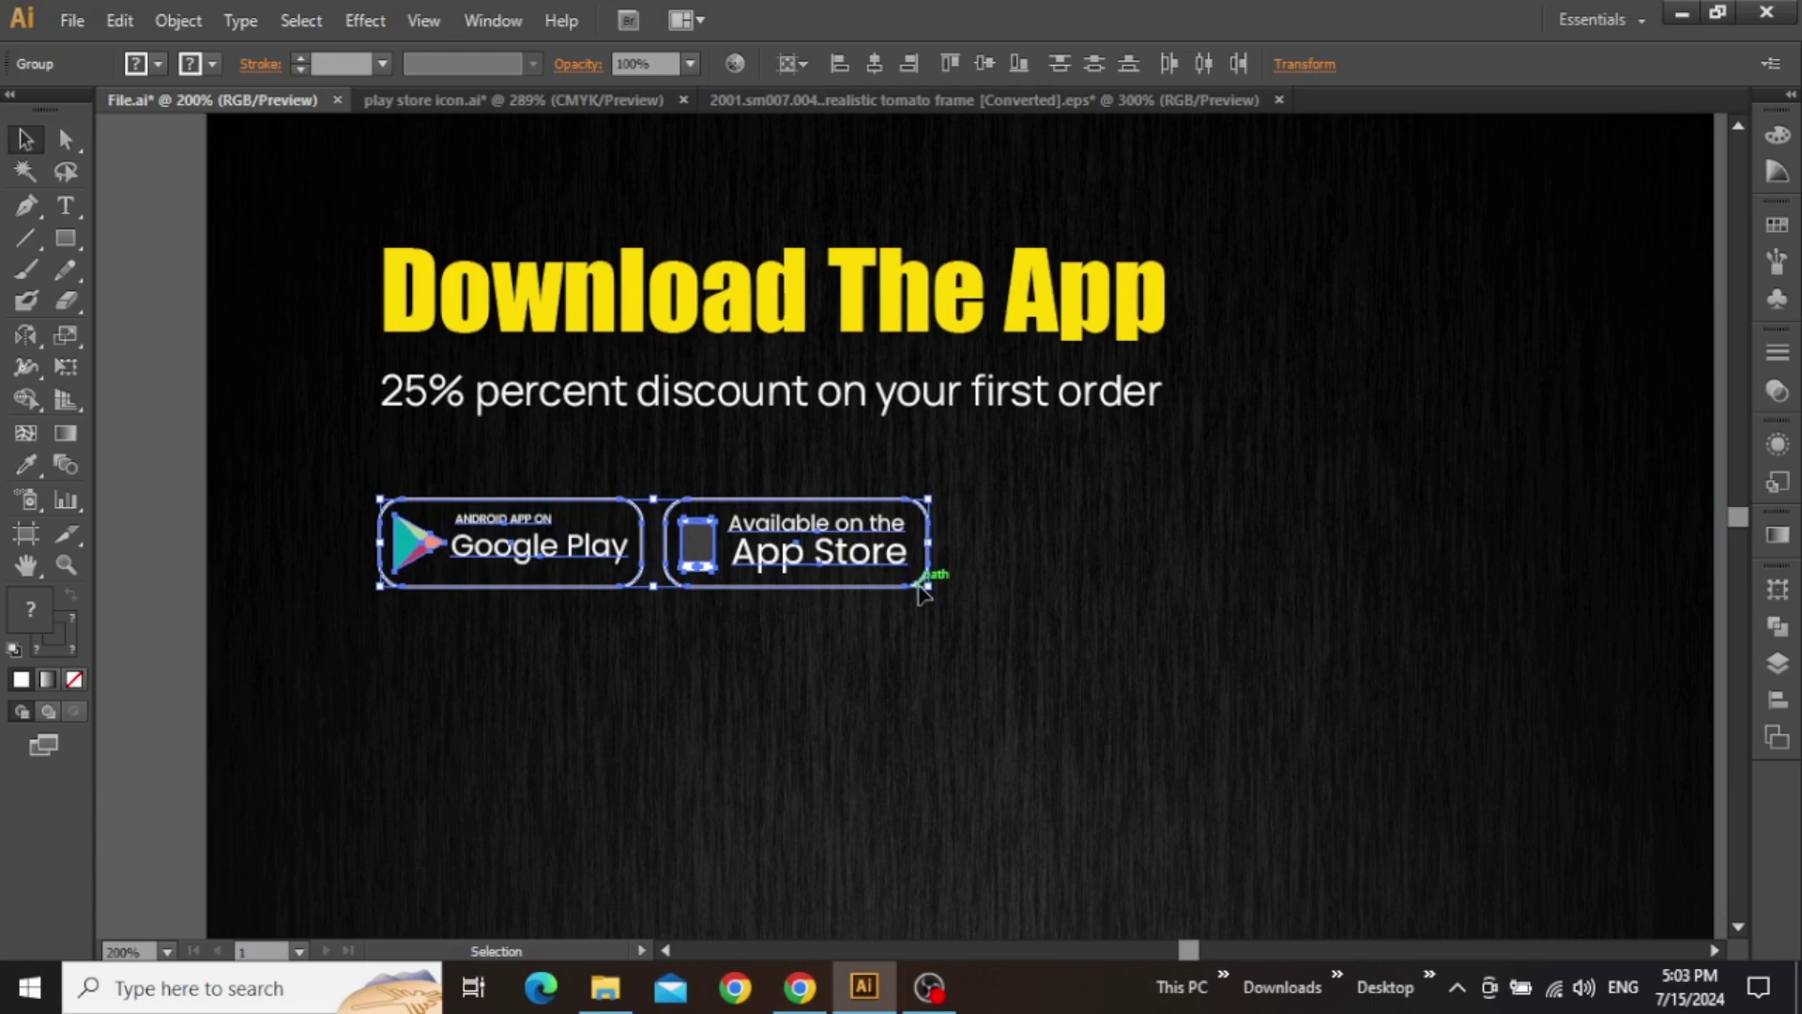
pyautogui.moveTo(929, 592); pyautogui.dragTo(1159, 708)
pyautogui.hotkey('ctrl', '-')
pyautogui.hotkey('ctrl', '-')
pyautogui.click(1485, 448)
# - Select both store badges and nudge them slightly down, away from the discount line
pyautogui.moveTo(1410, 486); pyautogui.dragTo(1335, 429)
pyautogui.click(821, 473)
pyautogui.keyDown('shift'); pyautogui.click(711, 492); pyautogui.keyUp('shift')
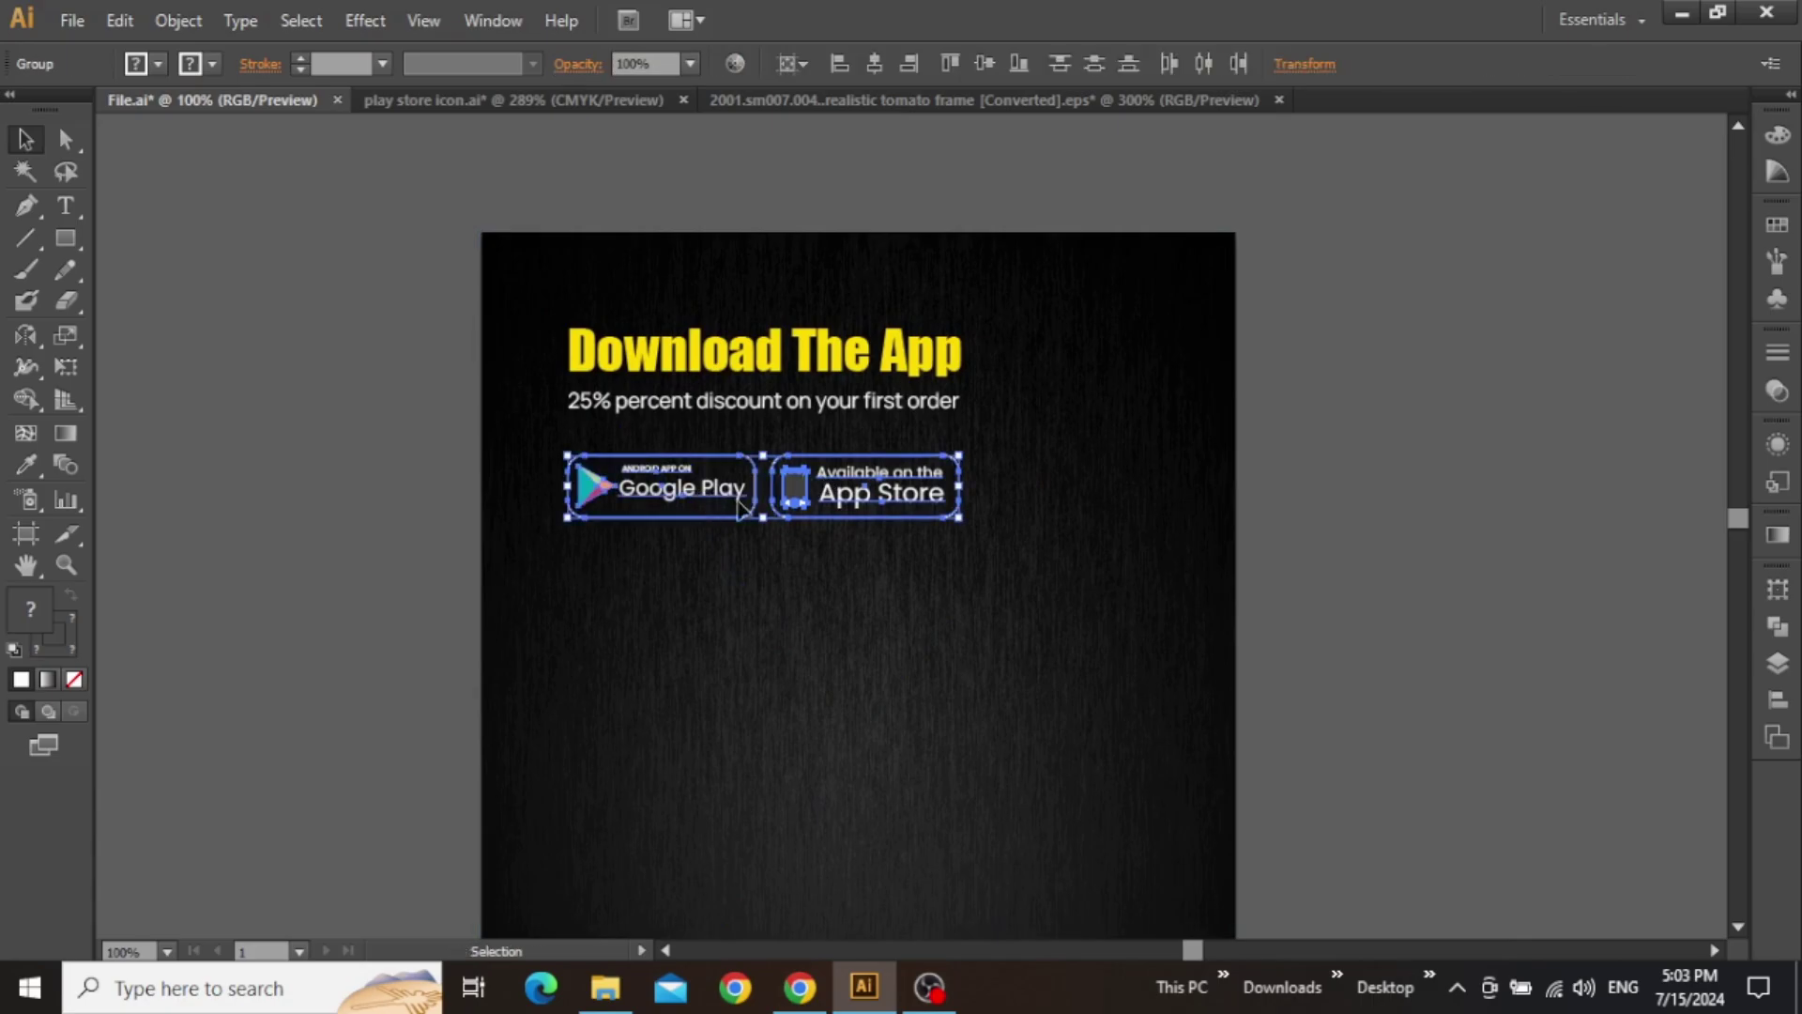
pyautogui.press('Down')
pyautogui.press('Down')
pyautogui.press('Down')
pyautogui.click(1288, 411)
# - Duplicate the discount line straight down below the store badges and set the copy's font style to Bold
pyautogui.scroll(1, 742, 541)
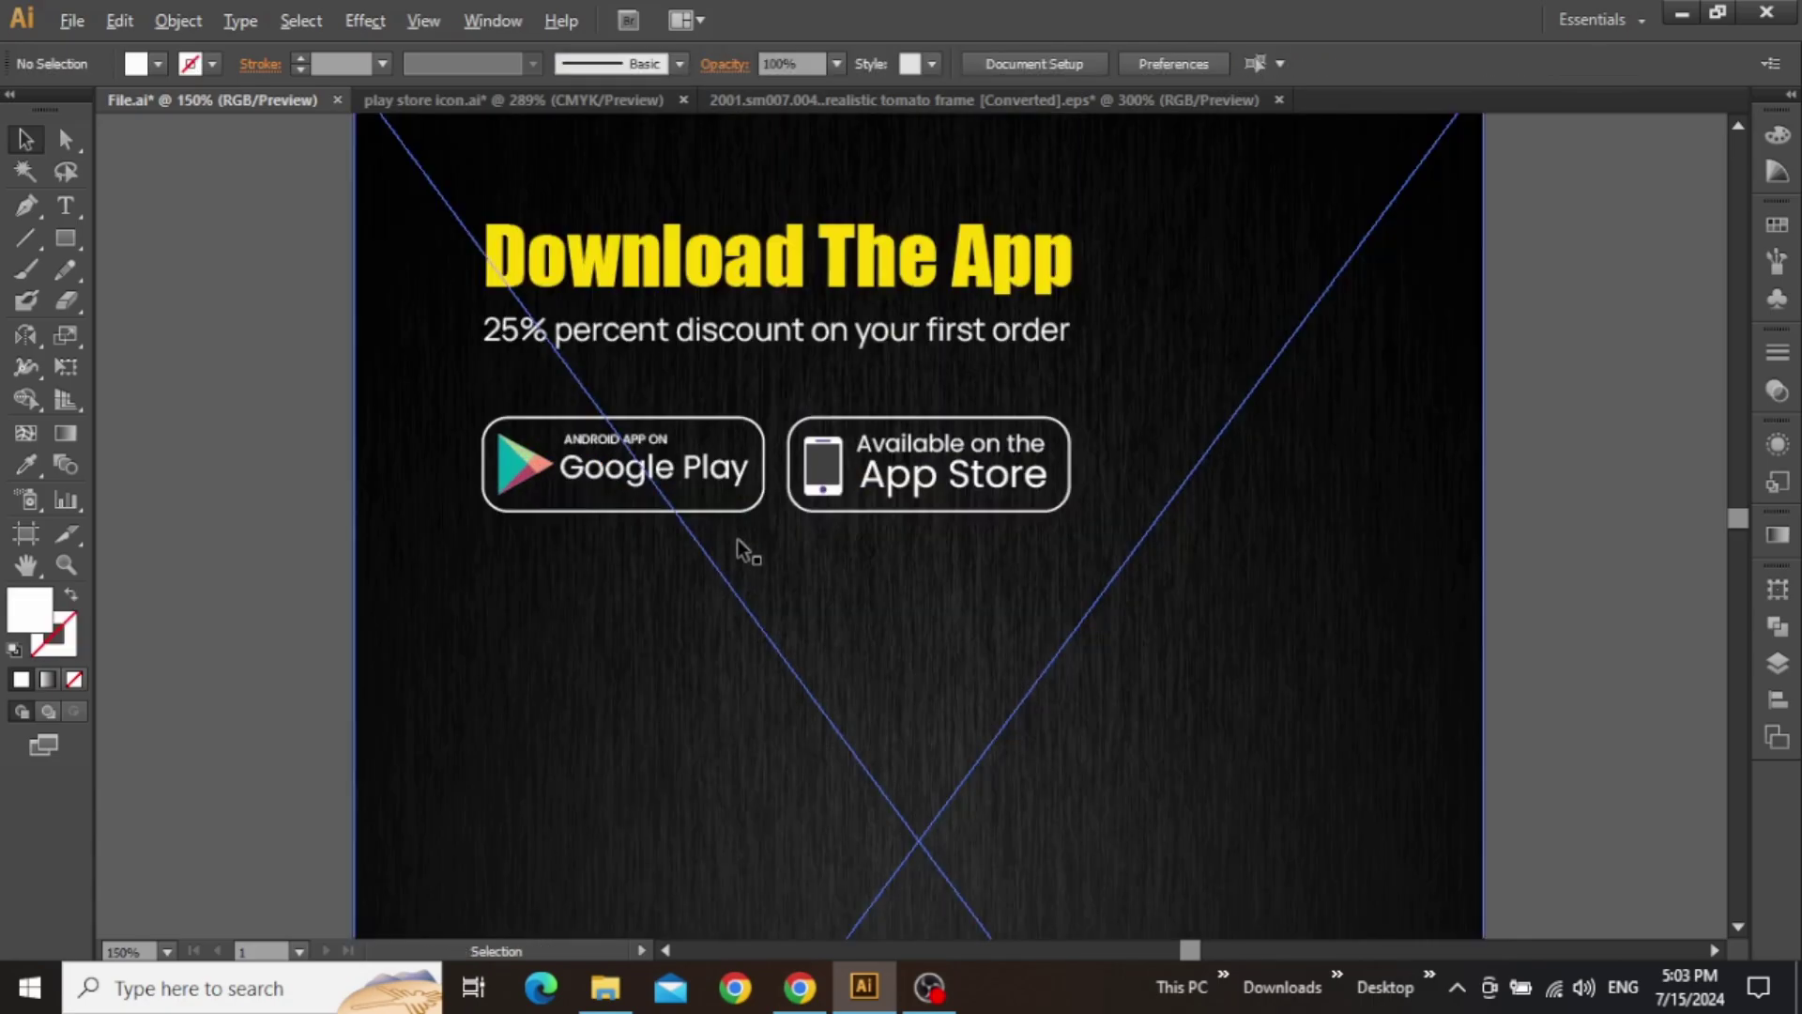
pyautogui.click(627, 342)
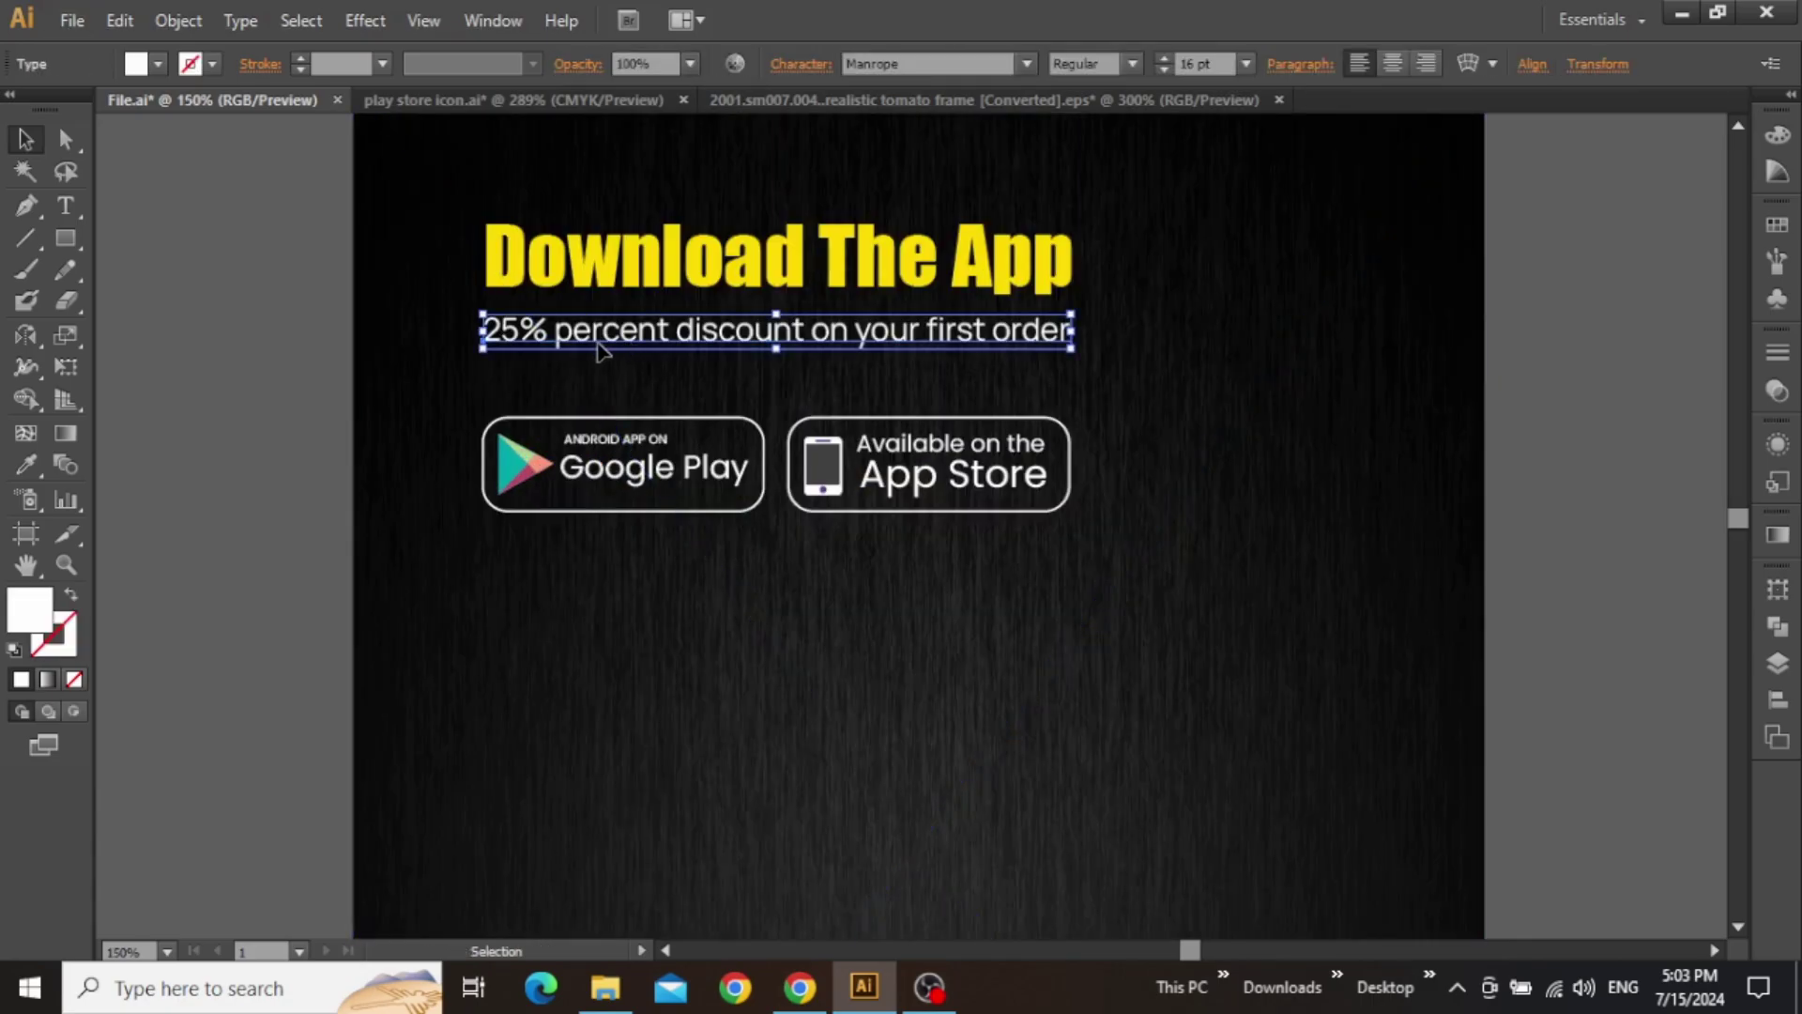
pyautogui.moveTo(601, 350); pyautogui.dragTo(601, 634)
pyautogui.click(1133, 66)
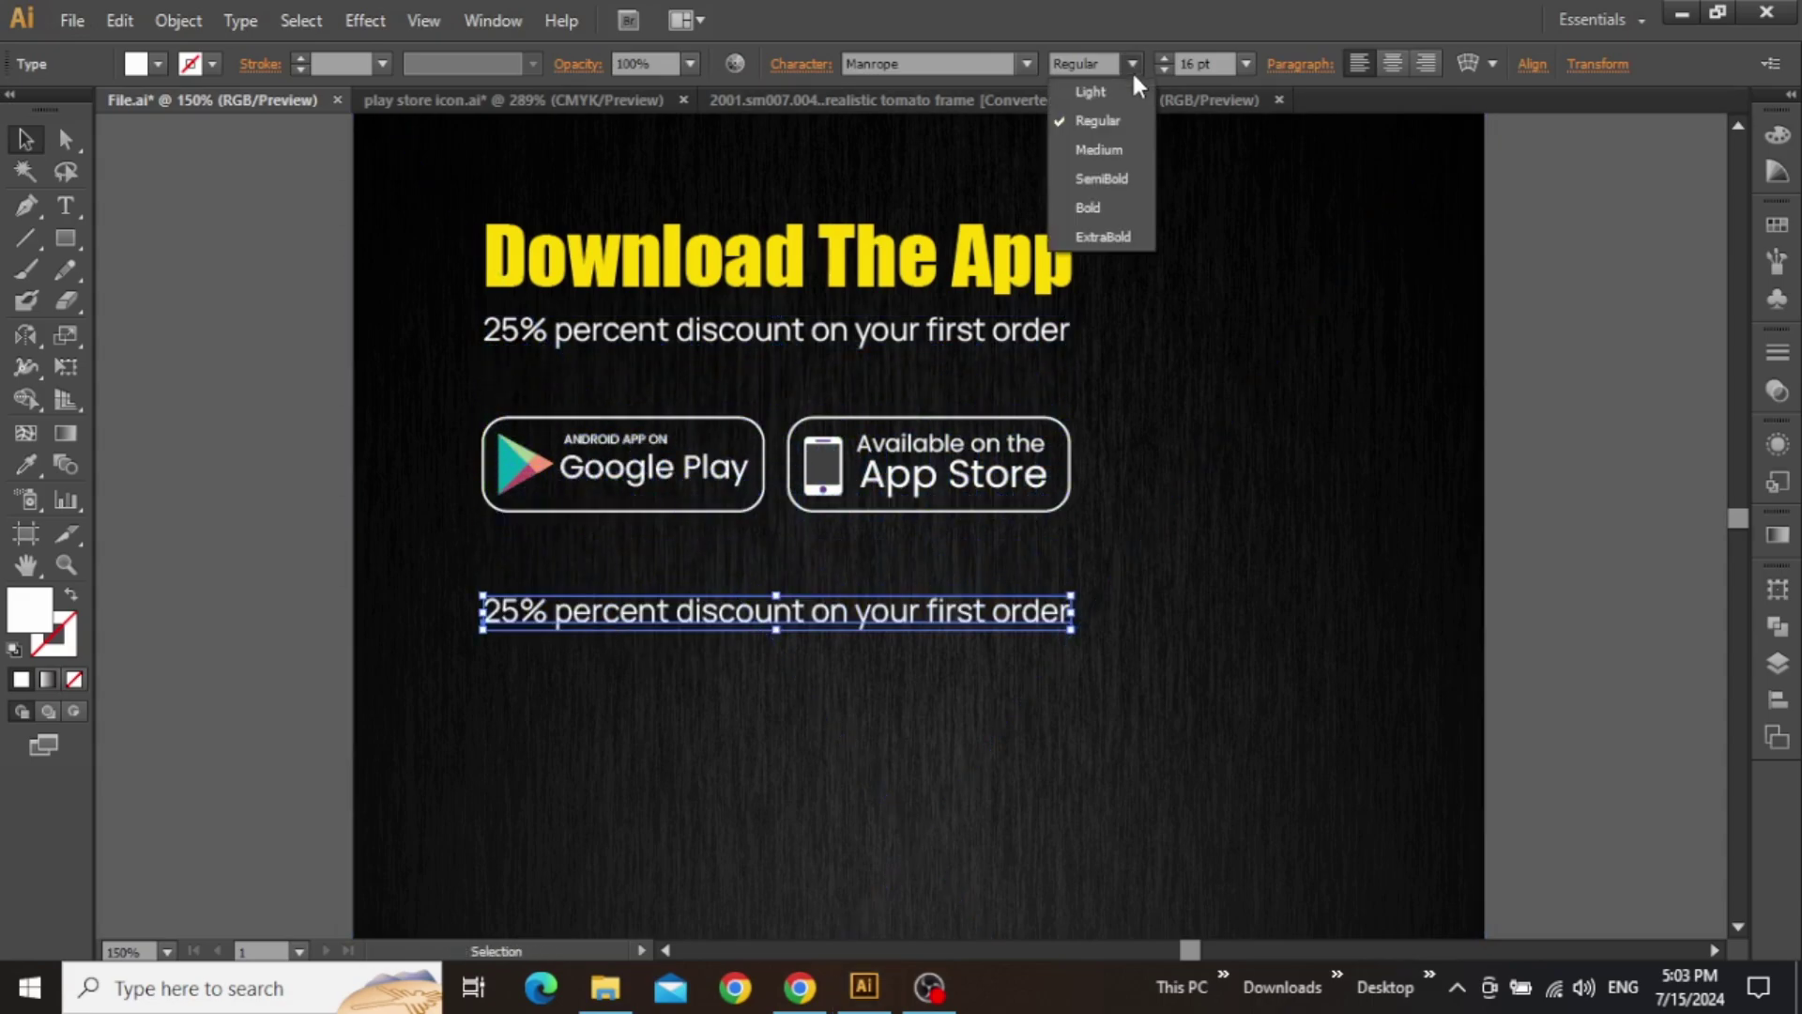
pyautogui.click(1096, 201)
pyautogui.keyDown('alt'); pyautogui.scroll(1, 652, 612); pyautogui.keyUp('alt')
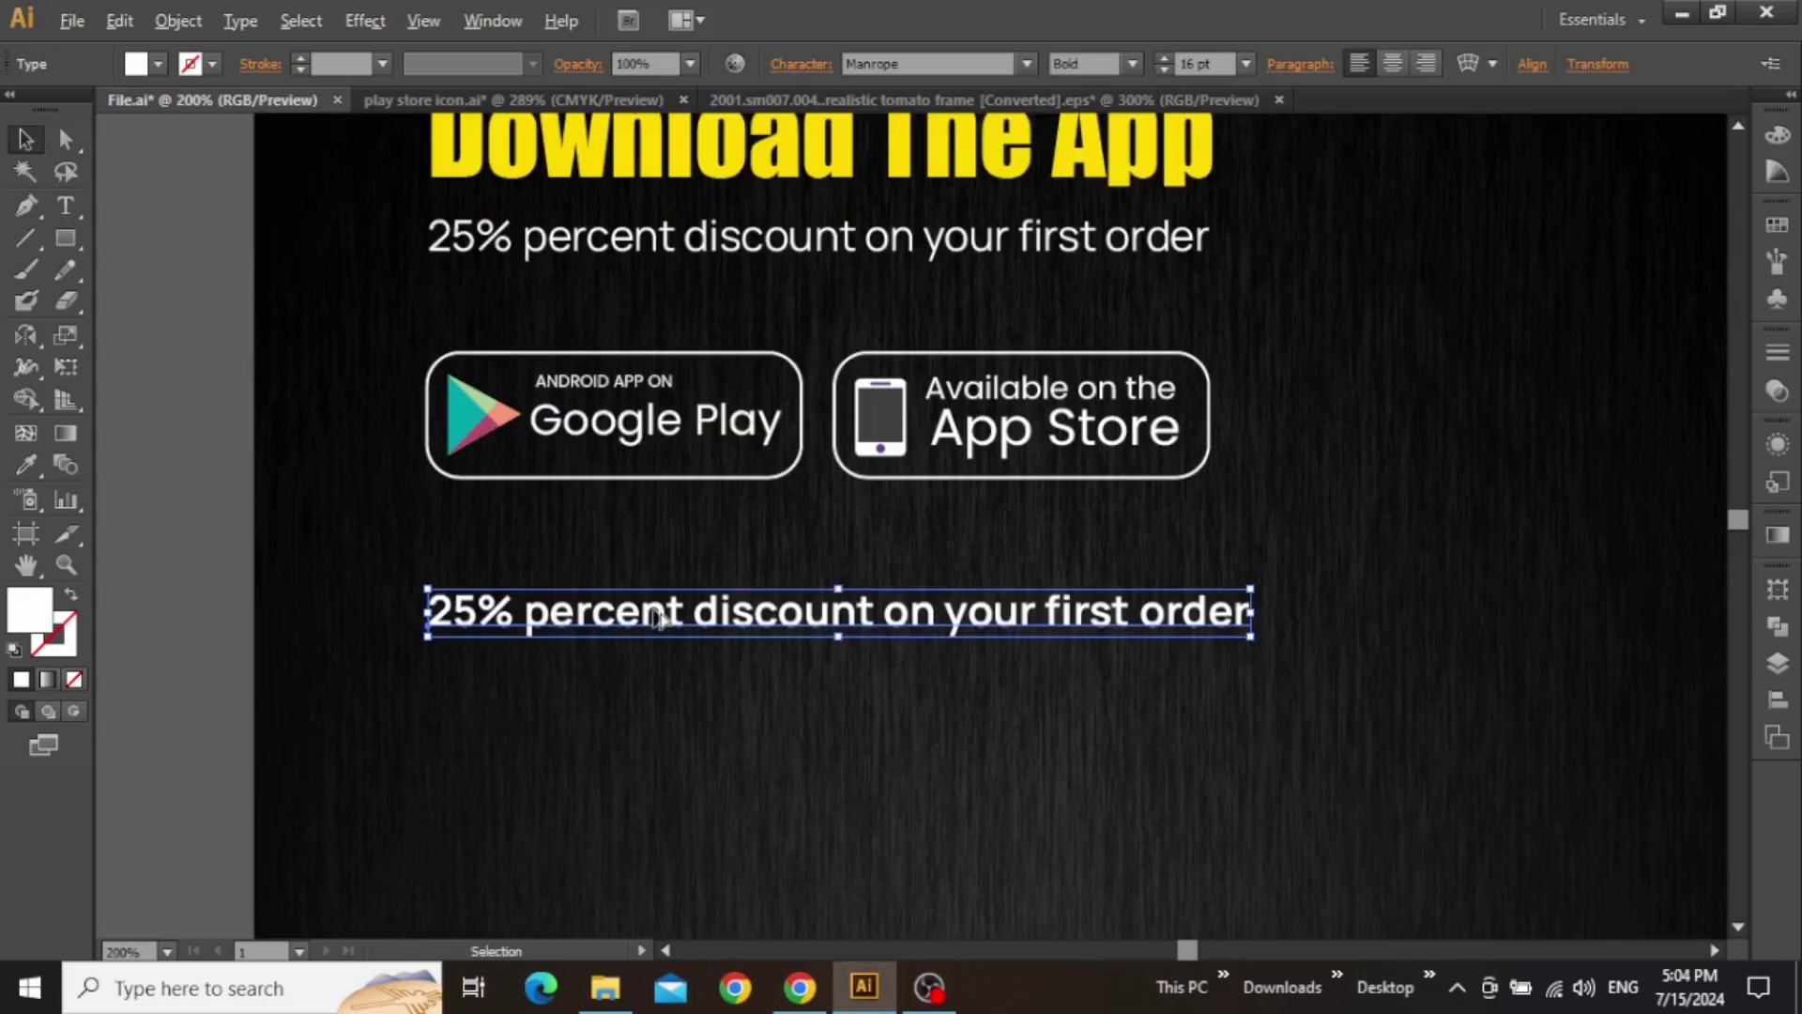
pyautogui.doubleClick(676, 618)
pyautogui.hotkey('ctrl', 'a')
pyautogui.write('www.pizzawebsite.com')
pyautogui.press('Escape')
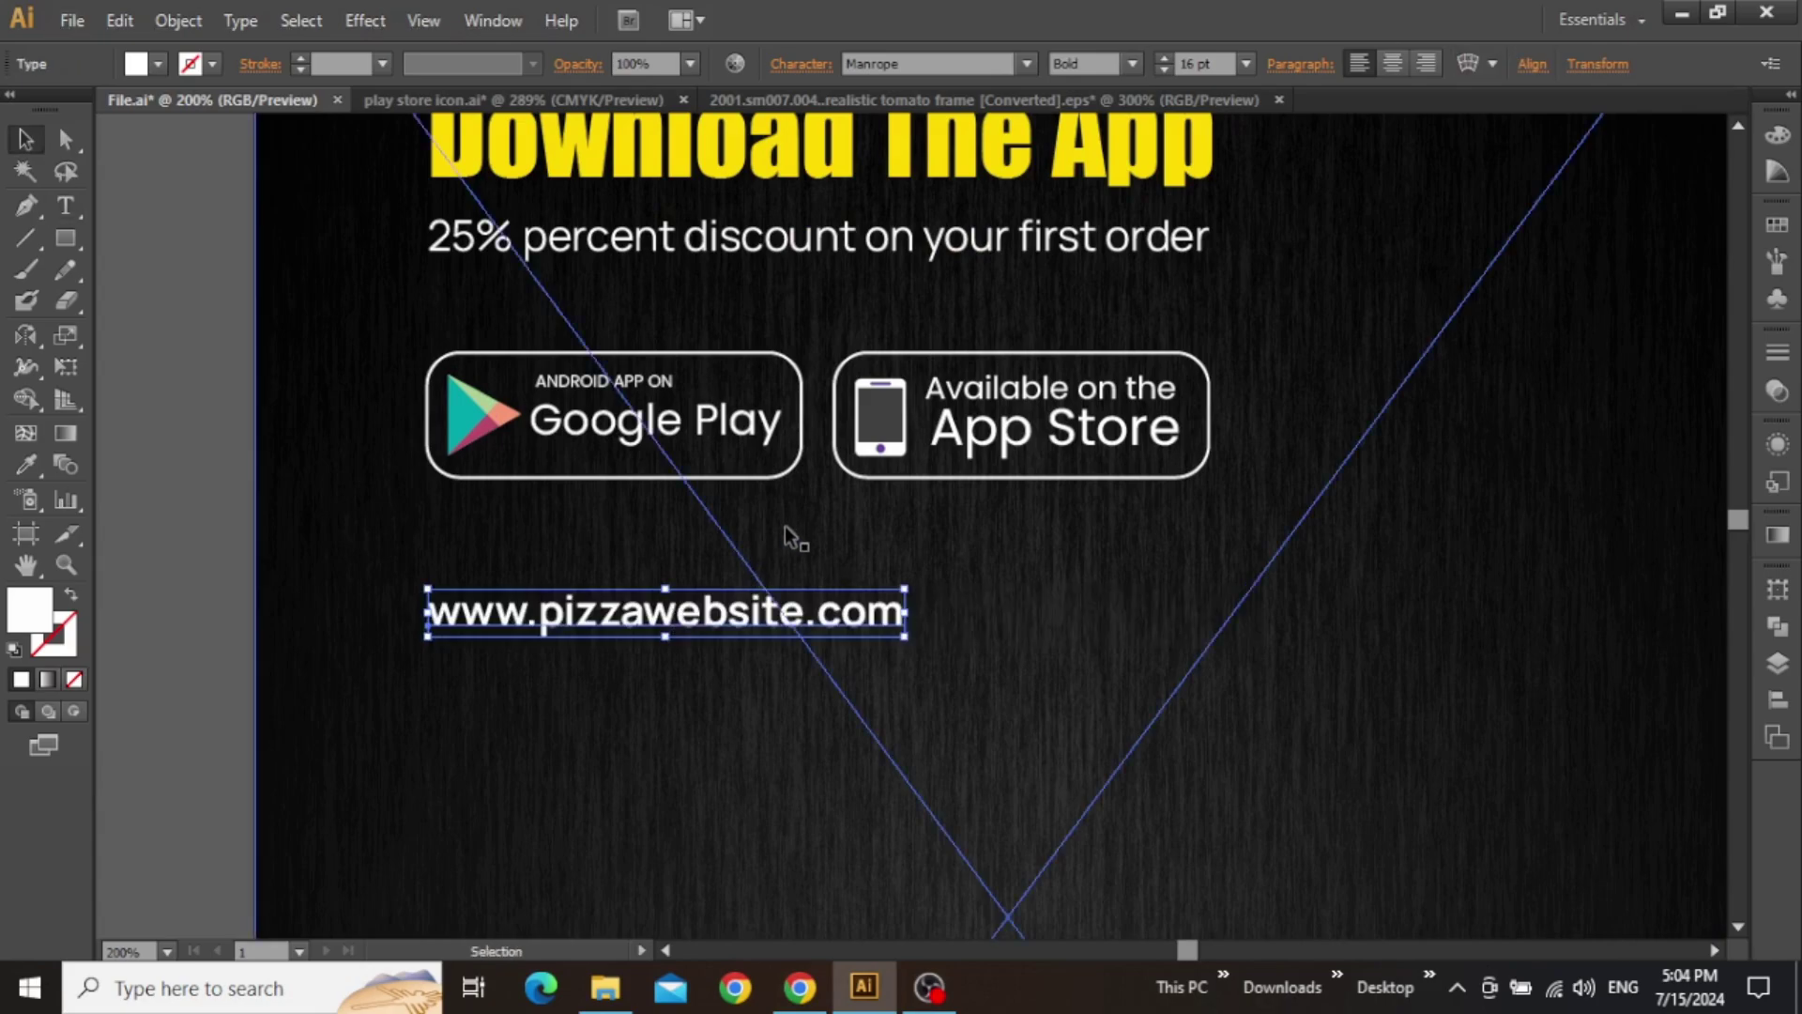
# - Set the website line's font size to 14 pt
pyautogui.click(1211, 63)
pyautogui.press('Down')
pyautogui.press('Down')
pyautogui.press('Down')
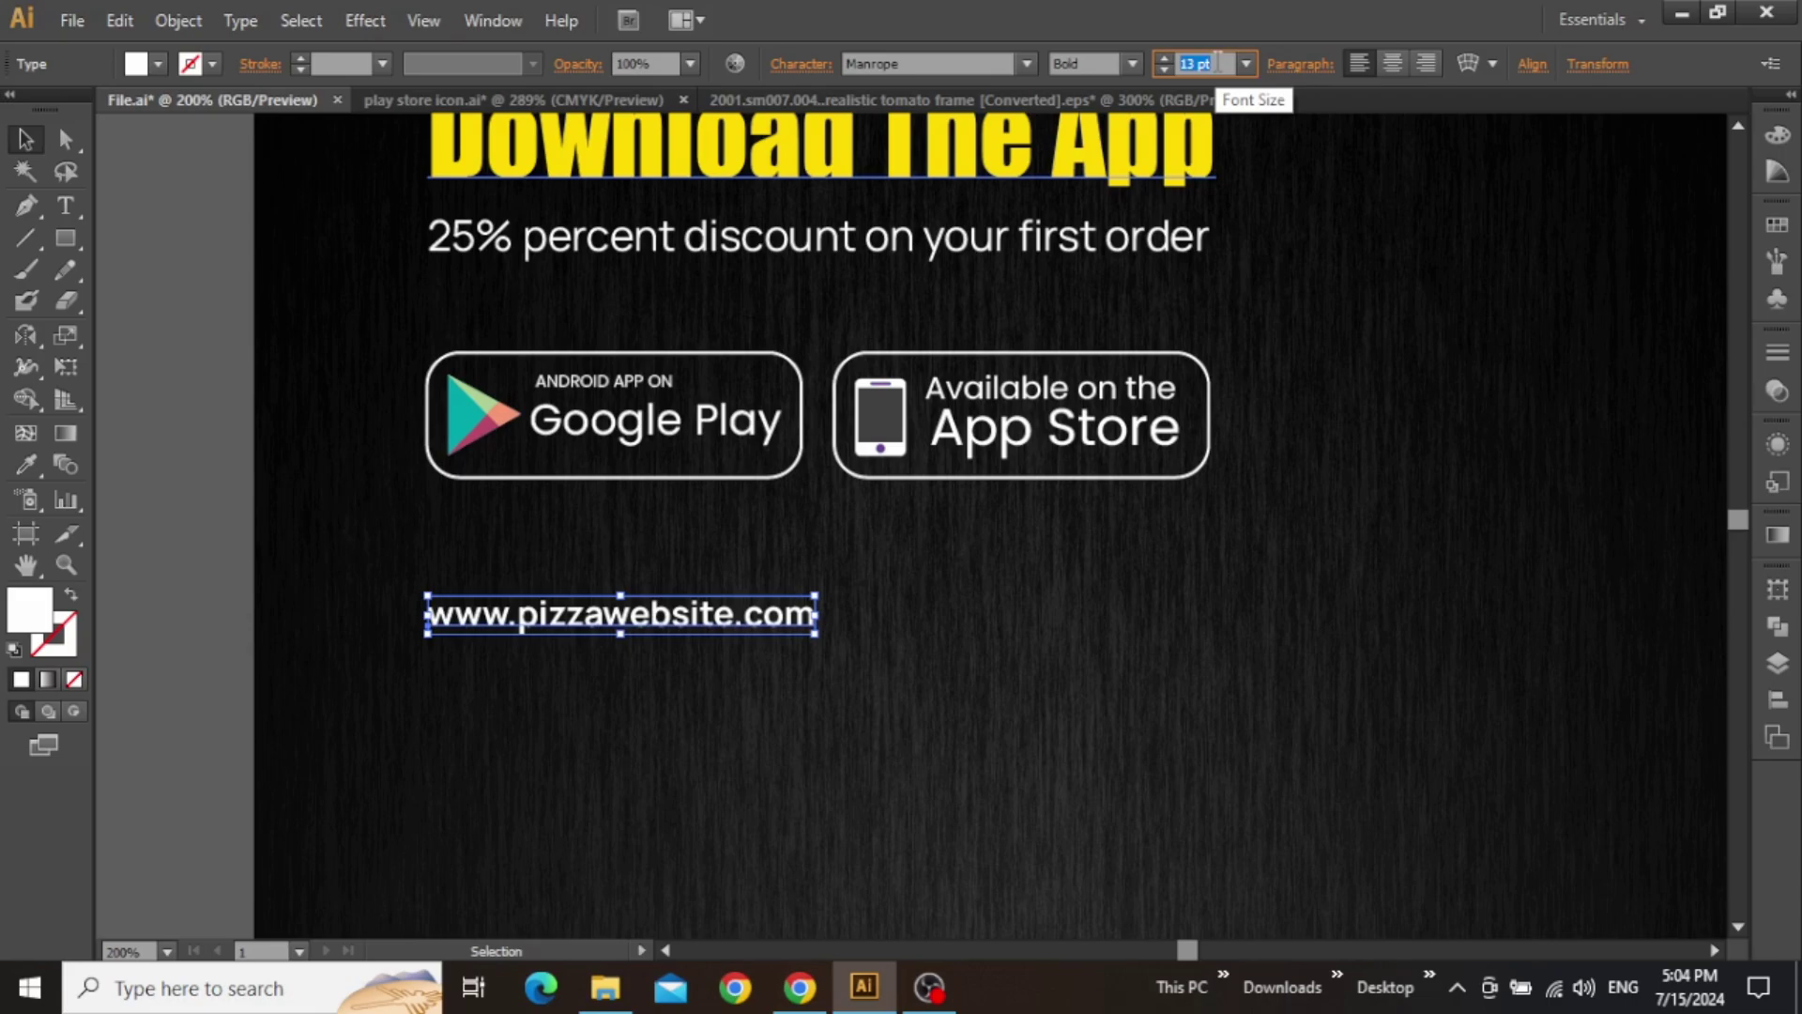
pyautogui.press('Up')
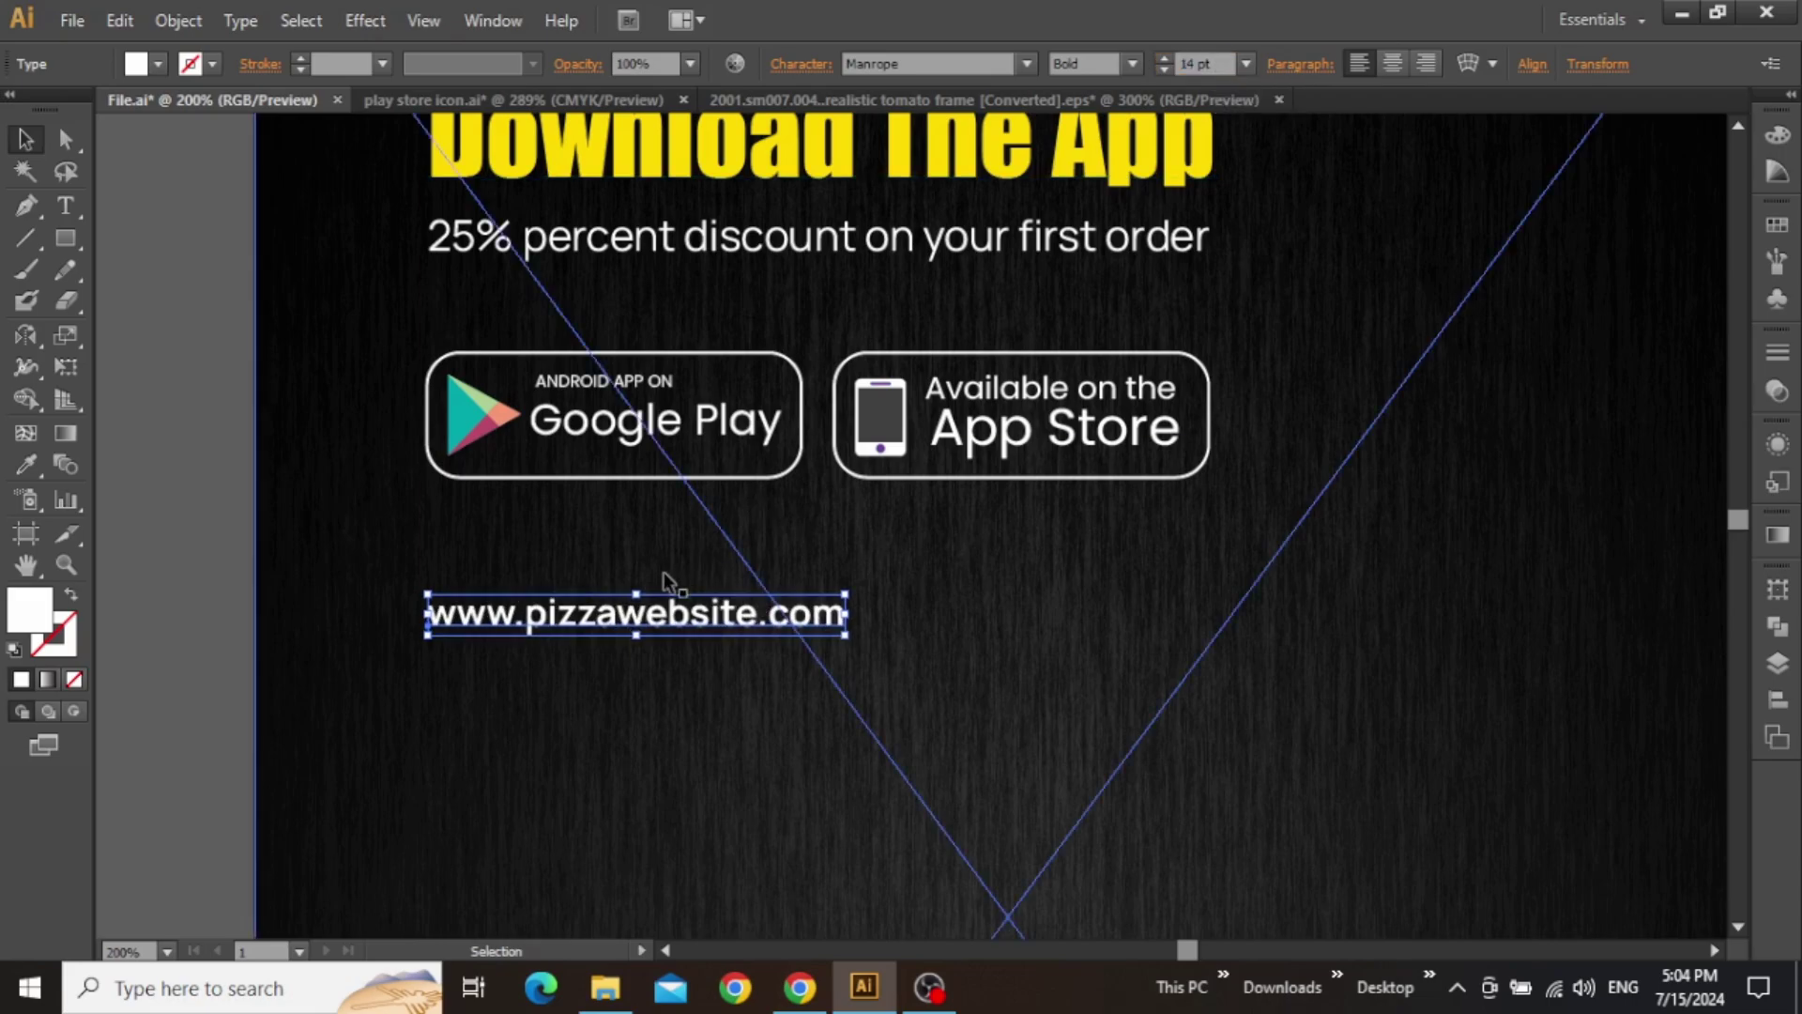
# - Nudge the website line up and duplicate it directly below as a "Call Us:" line with the phone number
pyautogui.press('Up')
pyautogui.press('Up')
pyautogui.press('Up')
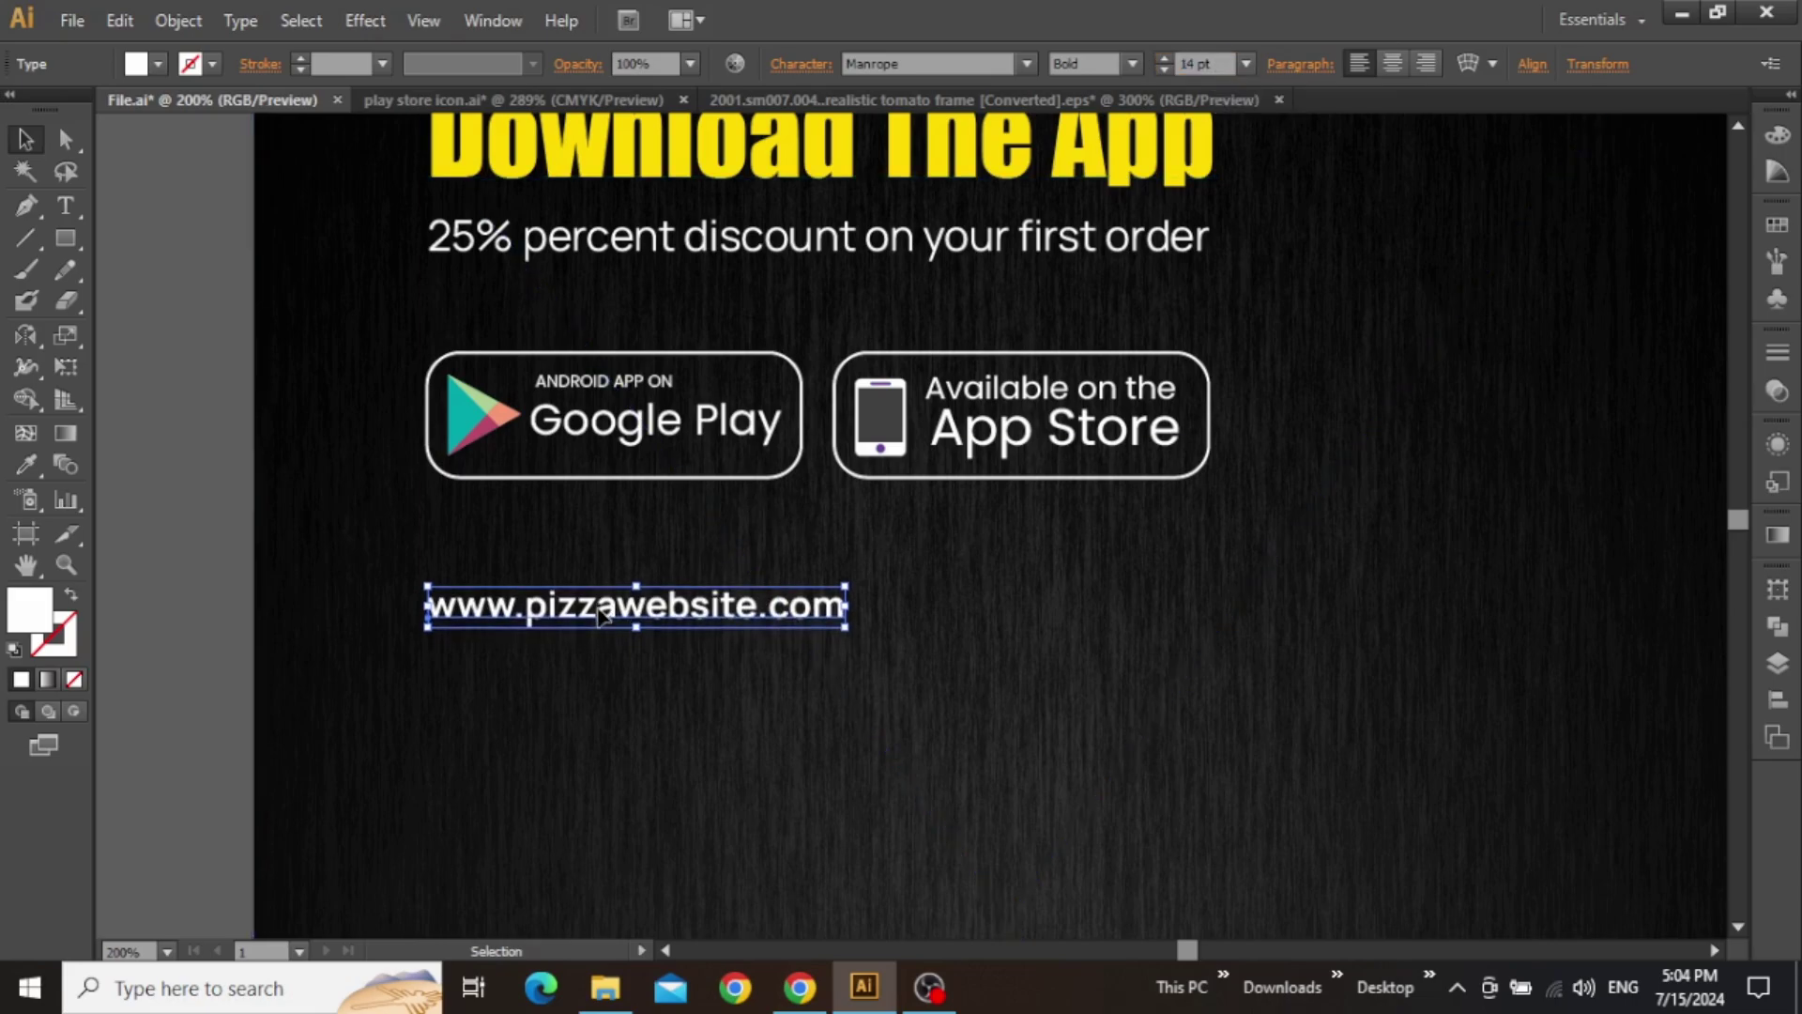
pyautogui.moveTo(602, 615); pyautogui.dragTo(601, 682)
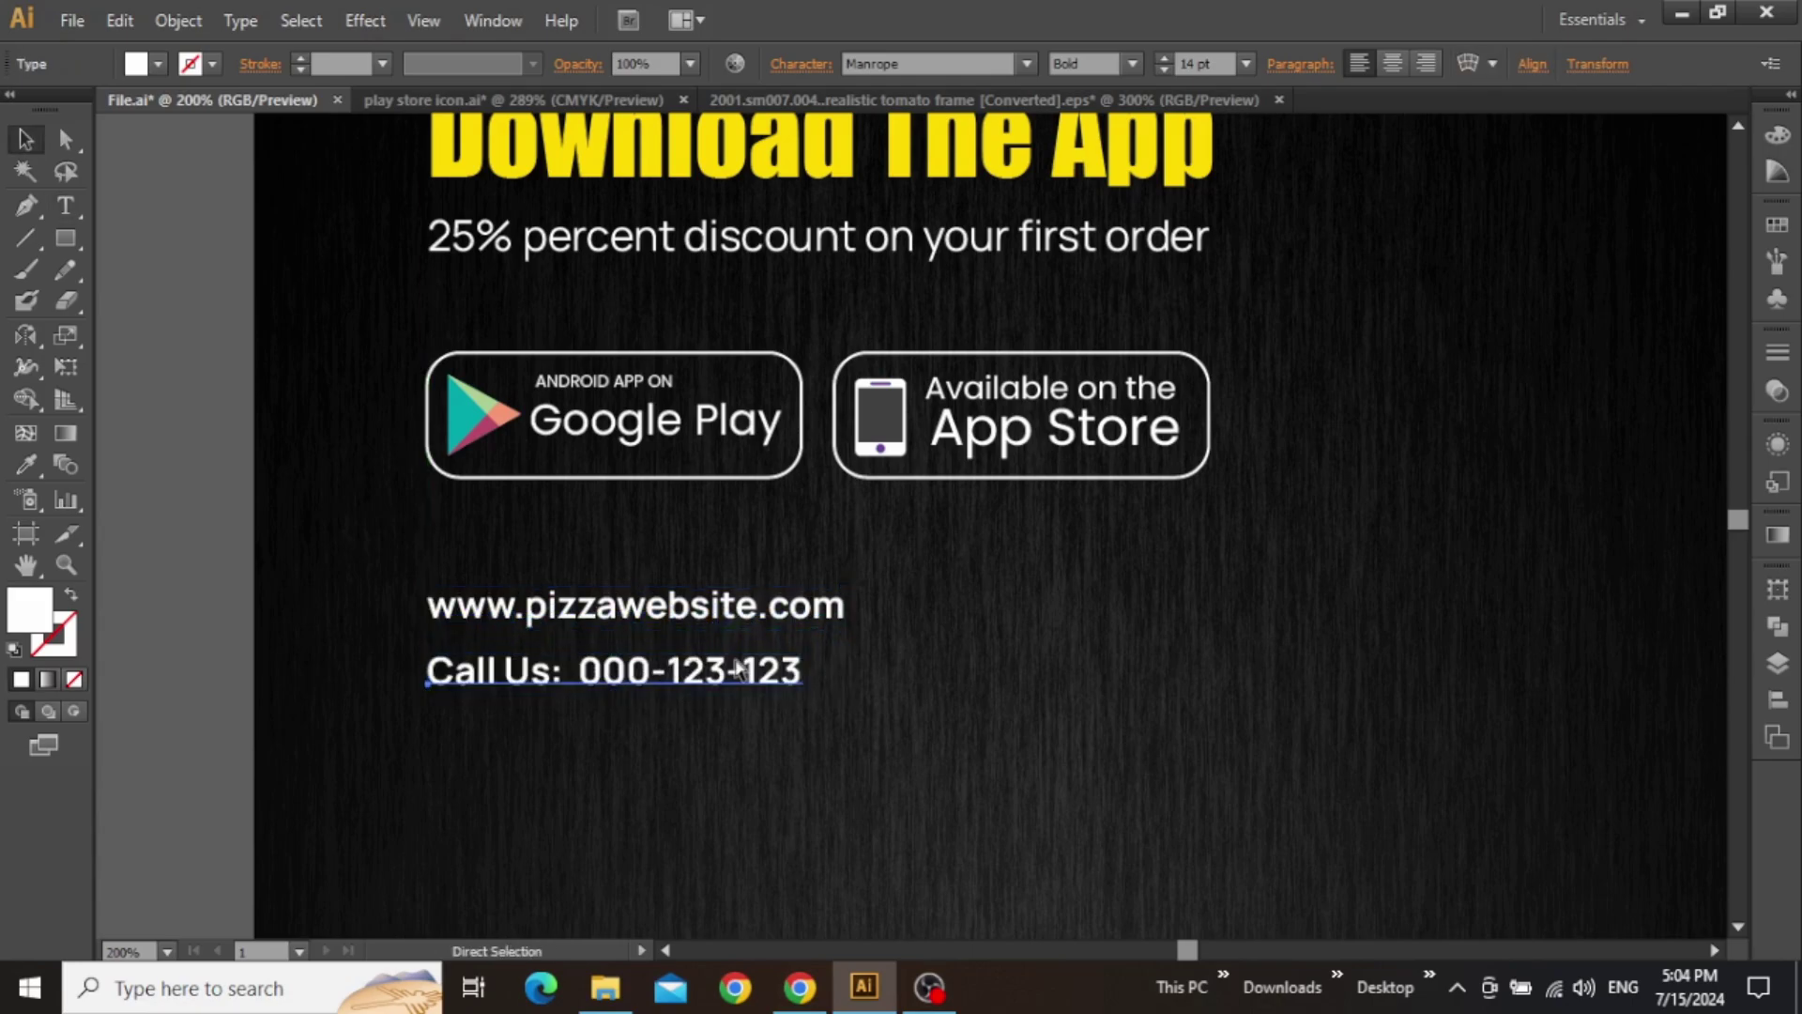
# - Select the website and phone lines together and nudge them slightly up
pyautogui.hotkey('ctrl', '0')
pyautogui.click(808, 404)
pyautogui.keyDown('shift'); pyautogui.click(807, 435); pyautogui.keyUp('shift')
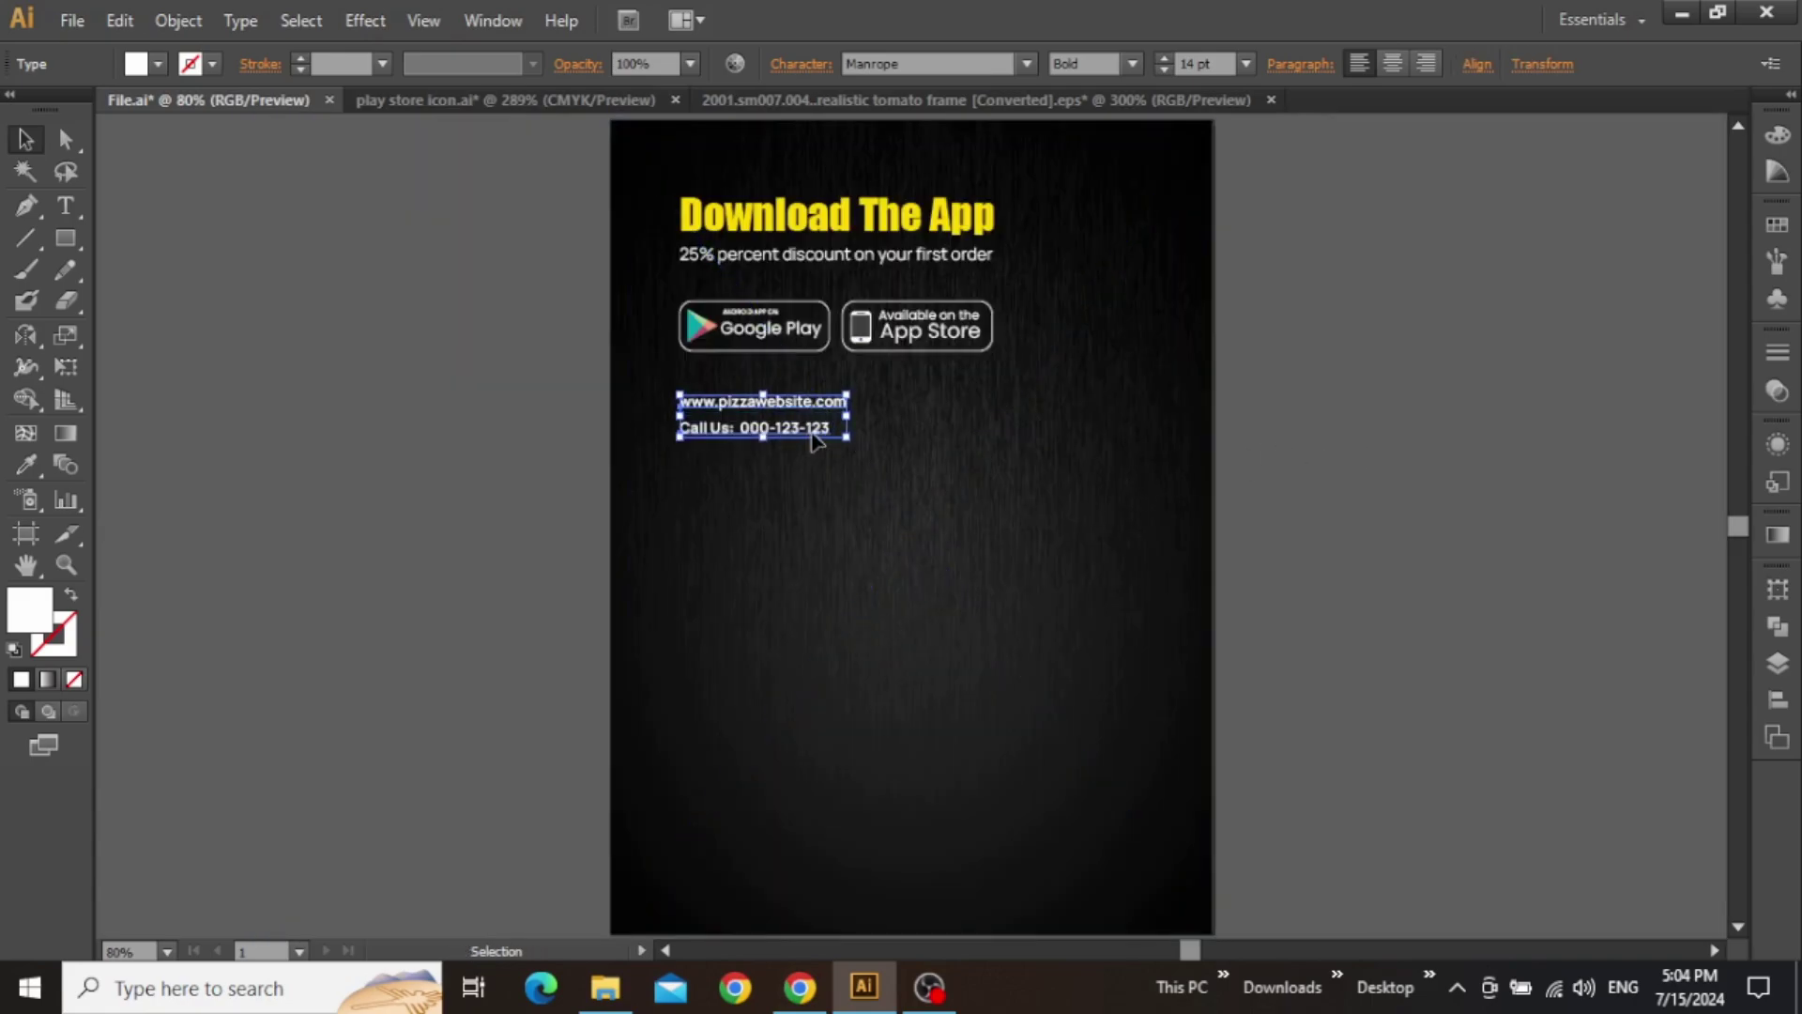
pyautogui.press('Up')
pyautogui.press('Up')
pyautogui.click(1297, 372)
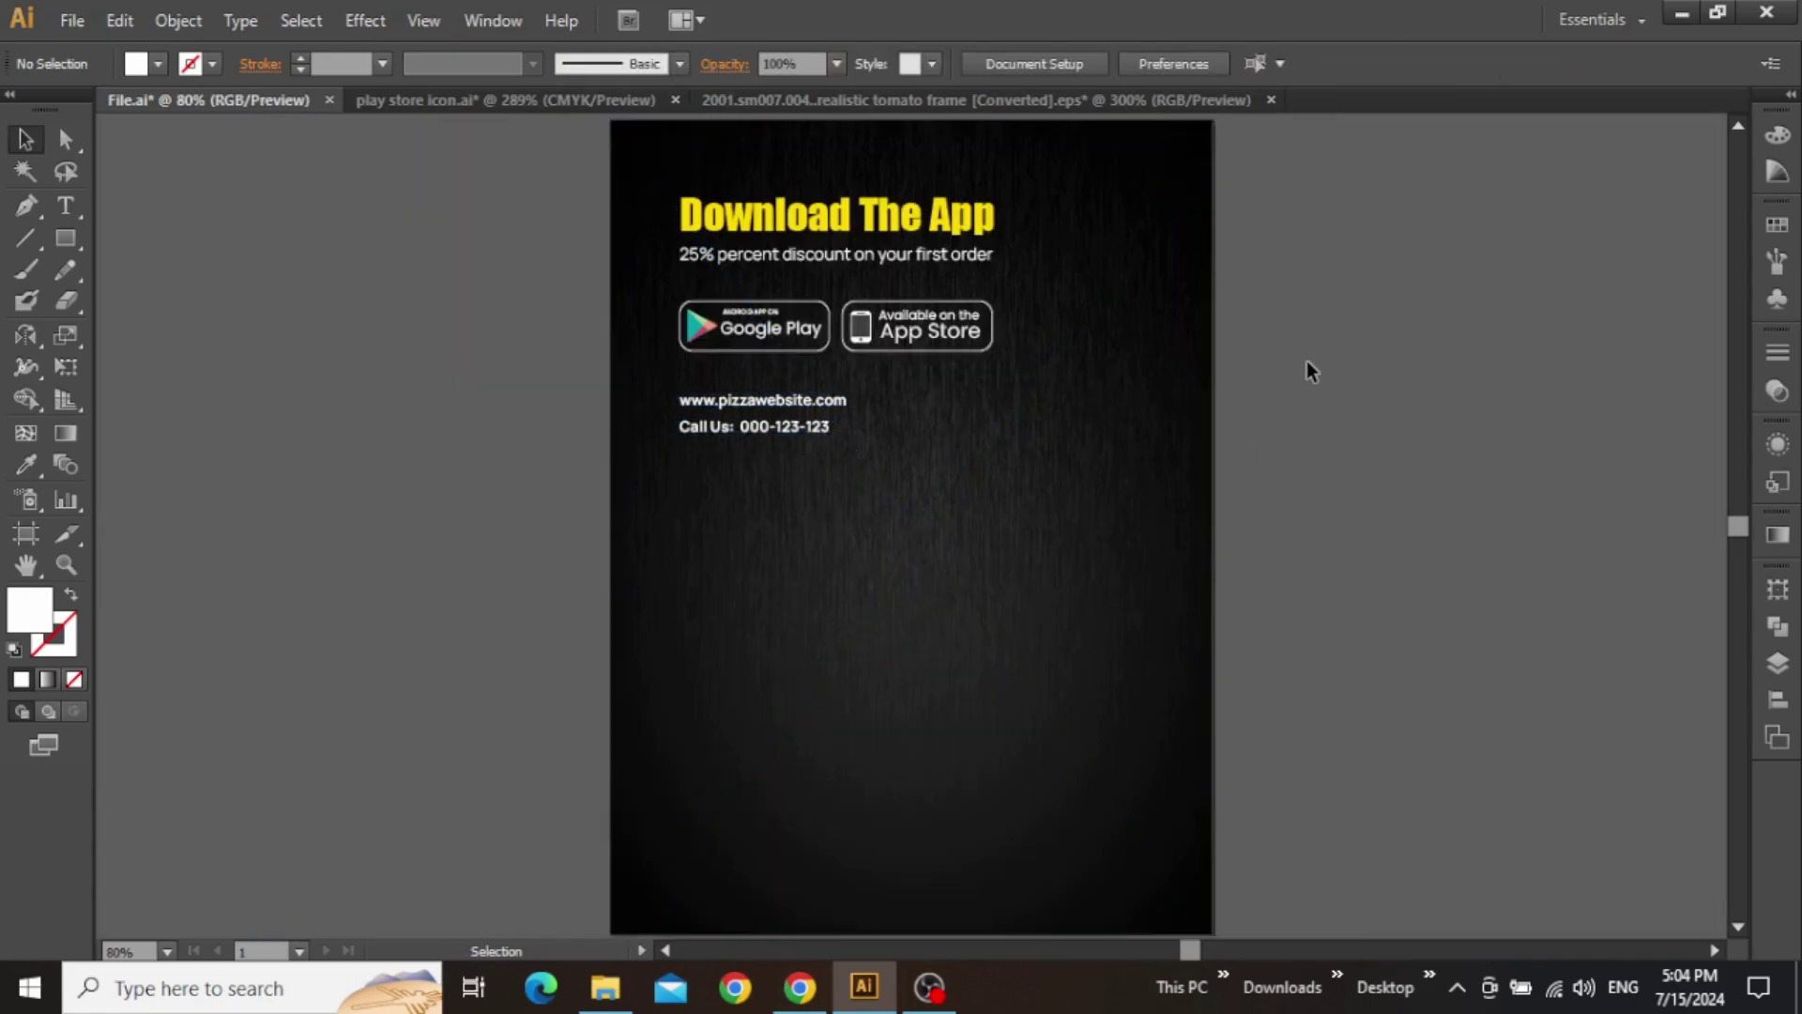
# - Place the Pizza image from the Project Files folder on the poster and scale it down to fit within the poster's width
pyautogui.hscroll(1, 1221, 358)
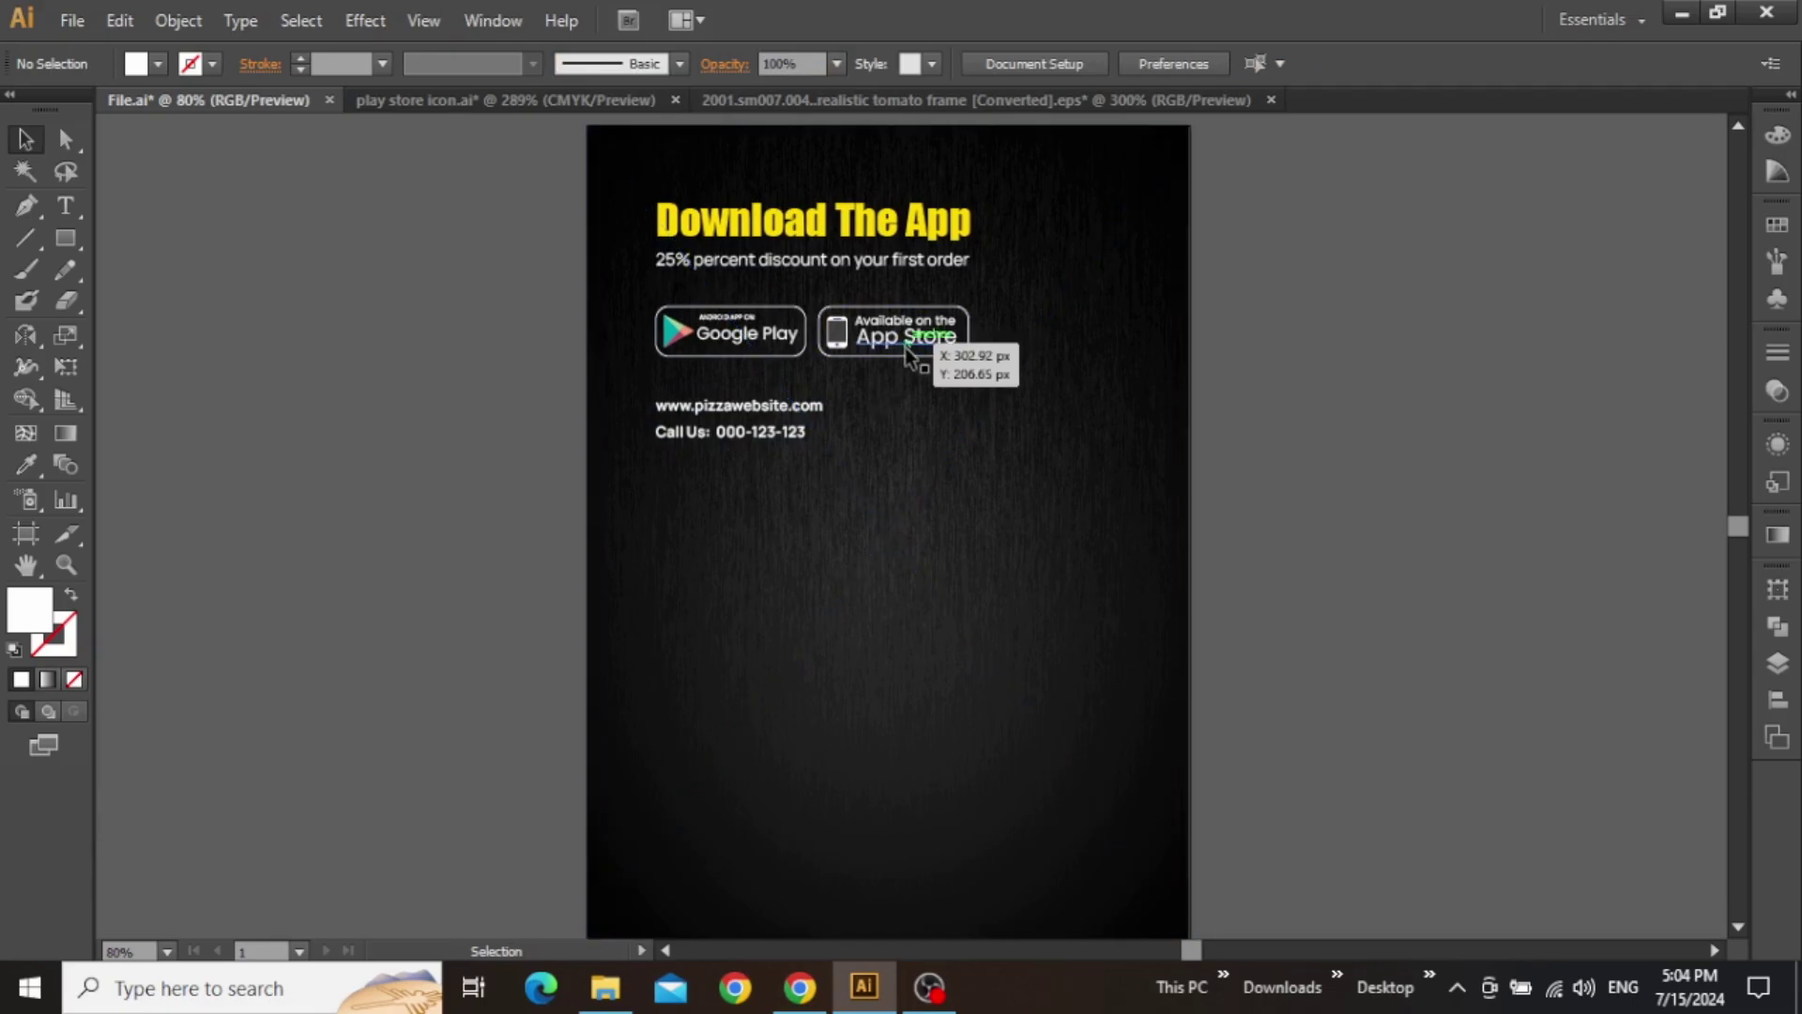
pyautogui.keyDown('alt'); pyautogui.scroll(1, 934, 535); pyautogui.keyUp('alt')
pyautogui.click(610, 984)
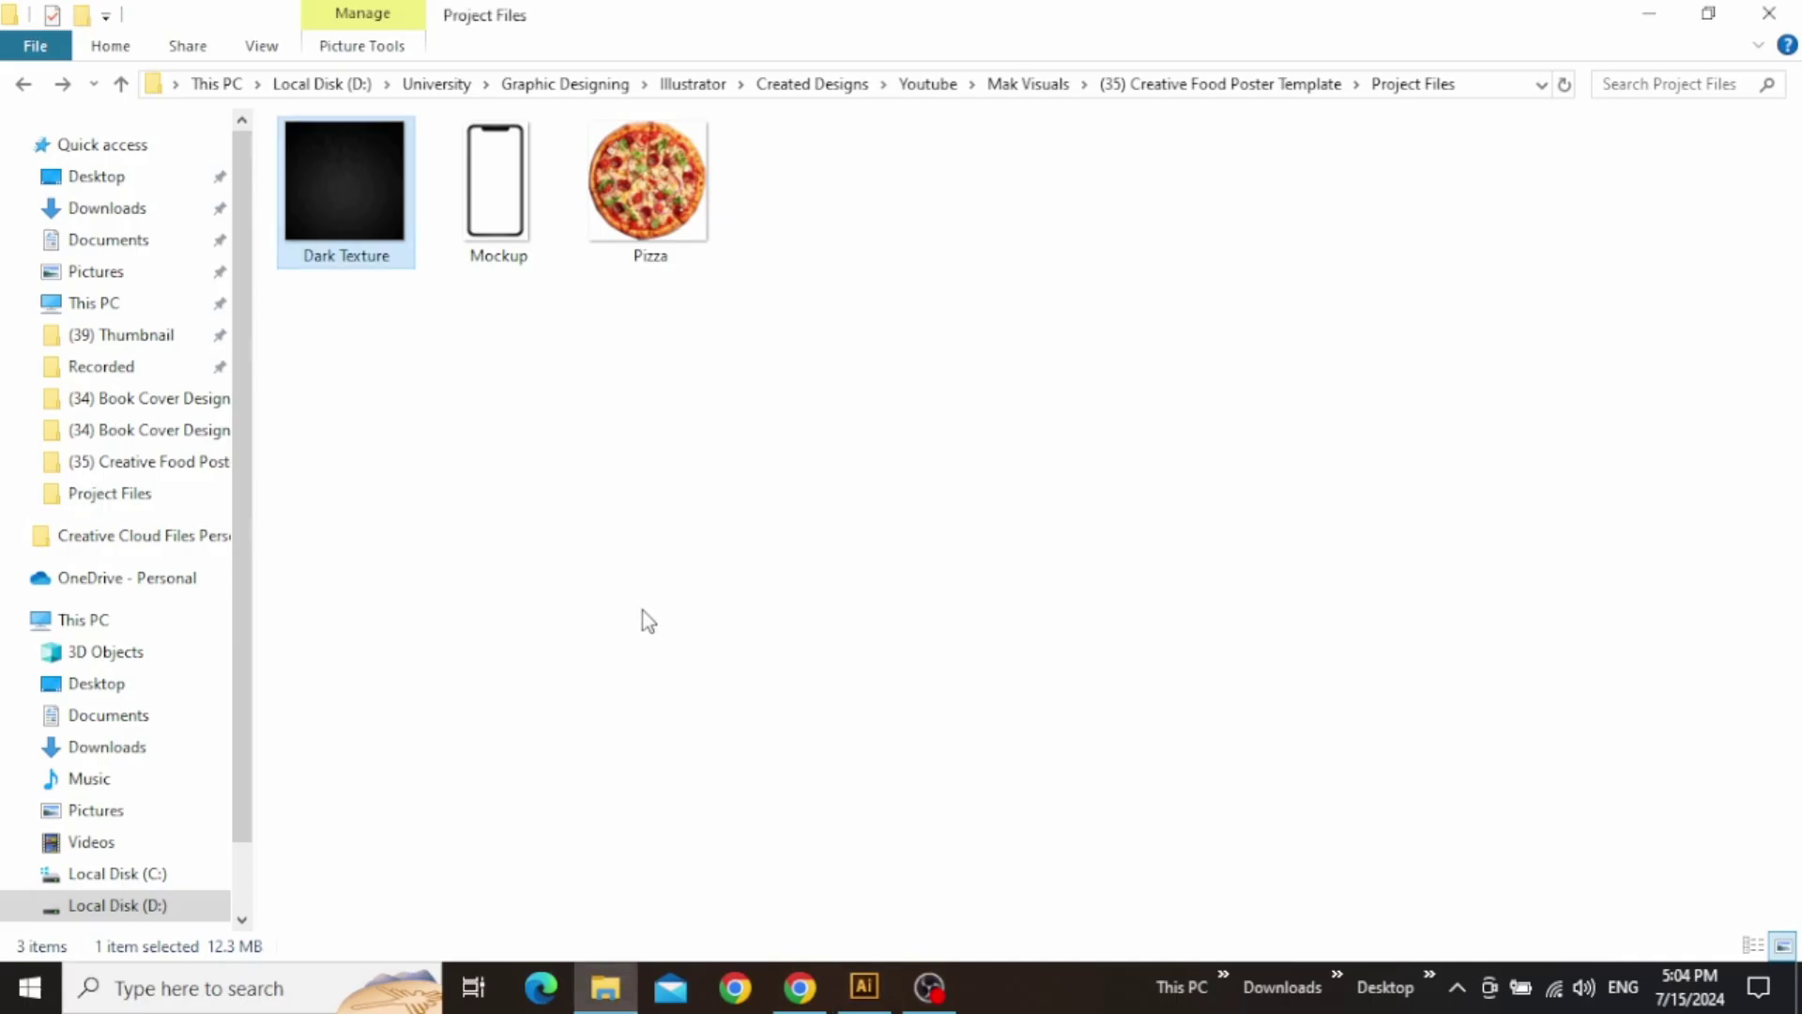
pyautogui.moveTo(628, 204); pyautogui.dragTo(835, 541)
pyautogui.keyDown('alt'); pyautogui.scroll(-1, 909, 554); pyautogui.keyUp('alt')
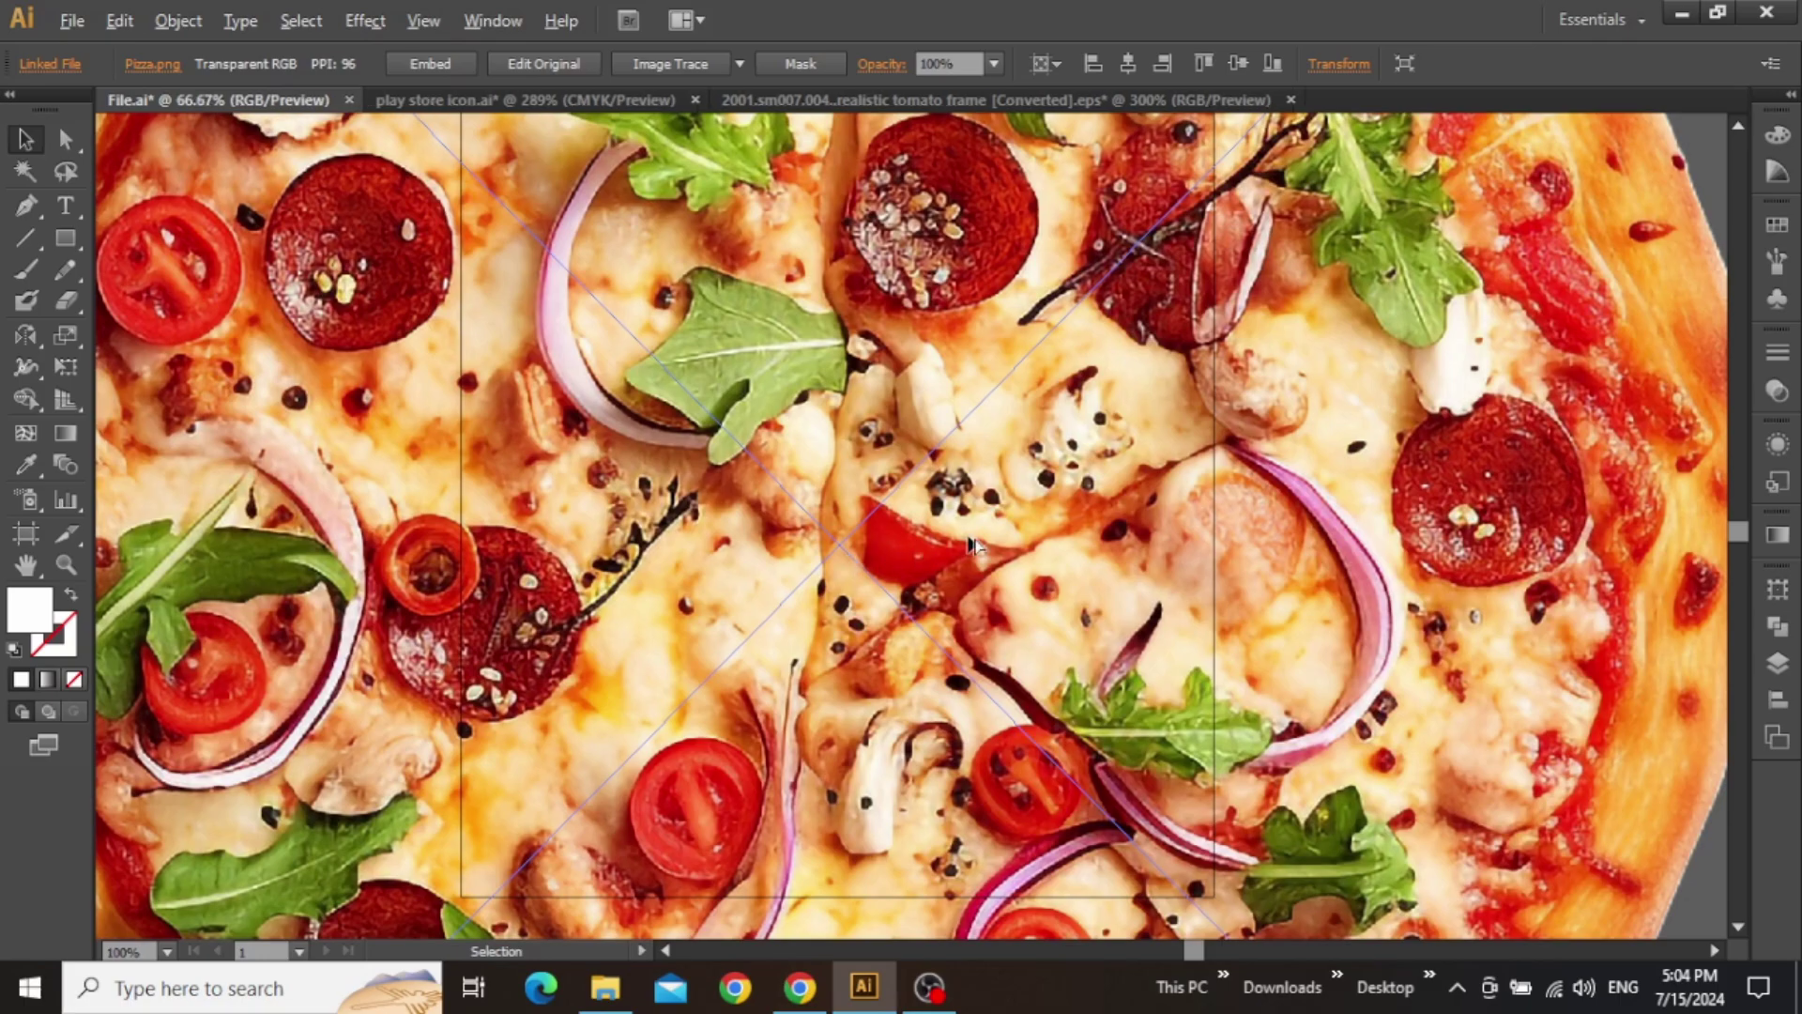
pyautogui.moveTo(1500, 544); pyautogui.dragTo(1091, 542)
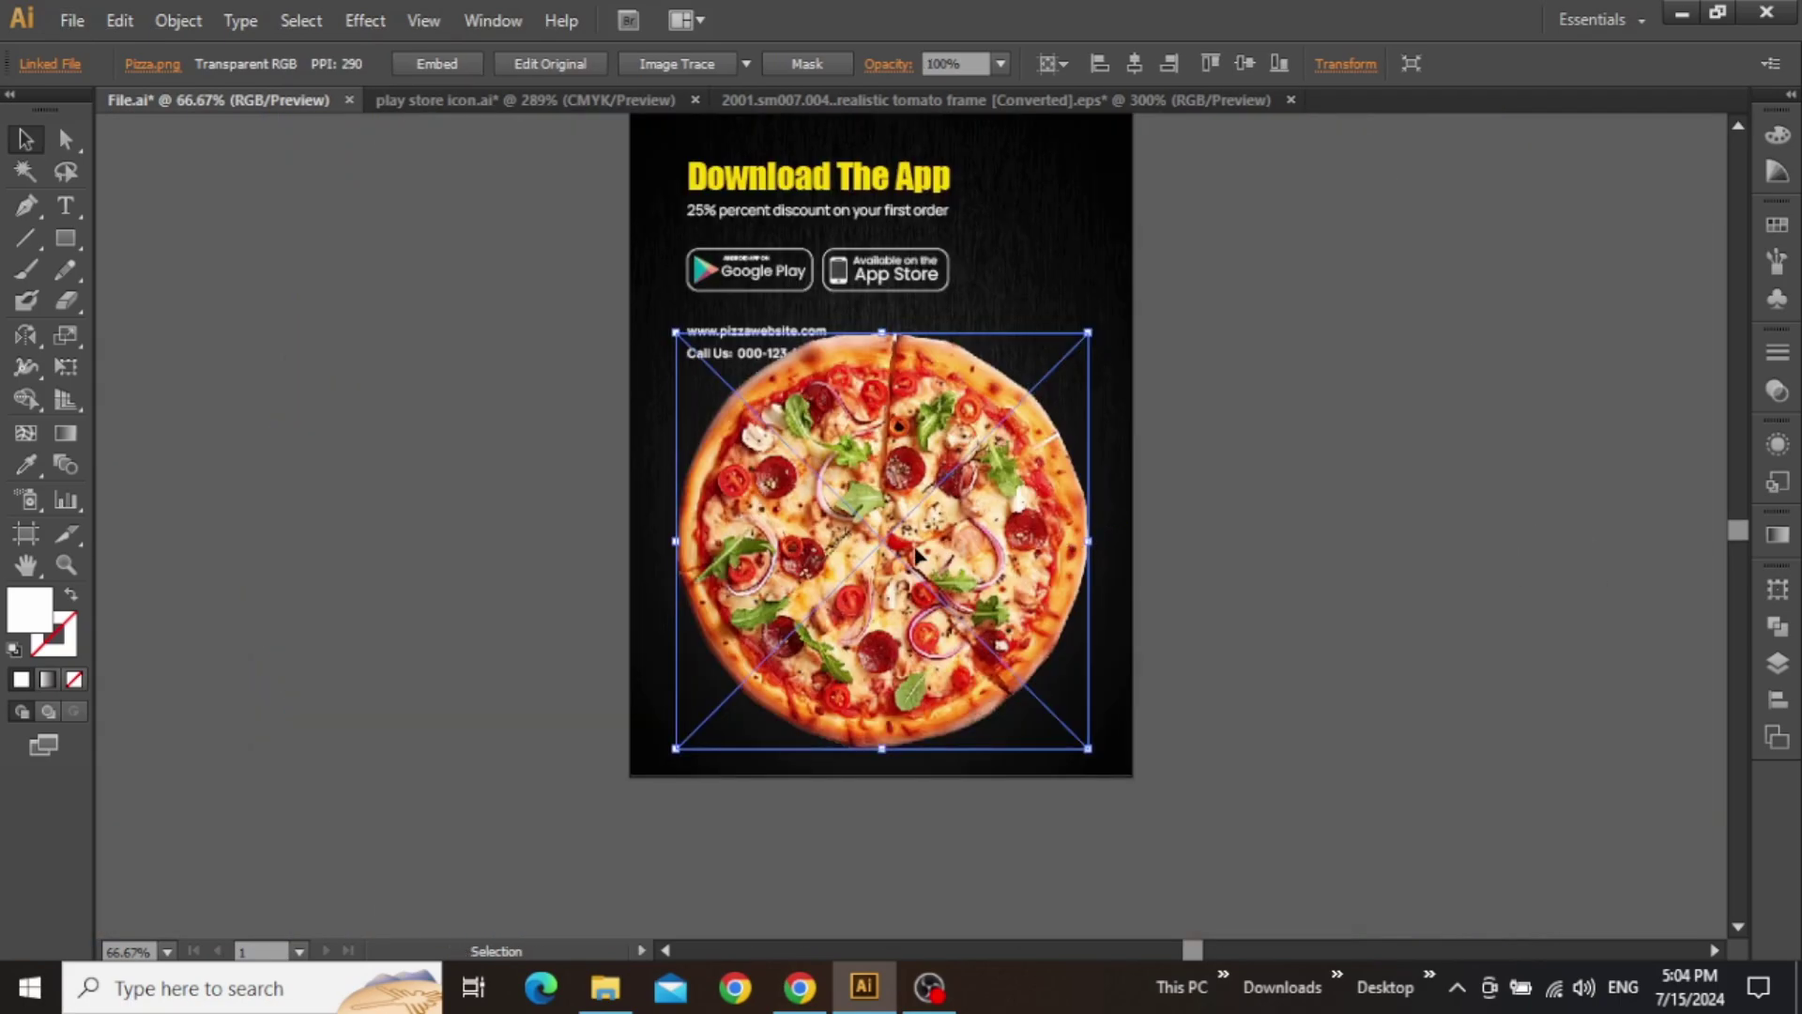
# - Center the pizza image horizontally on the poster
pyautogui.keyDown('alt'); pyautogui.scroll(1, 924, 556); pyautogui.keyUp('alt')
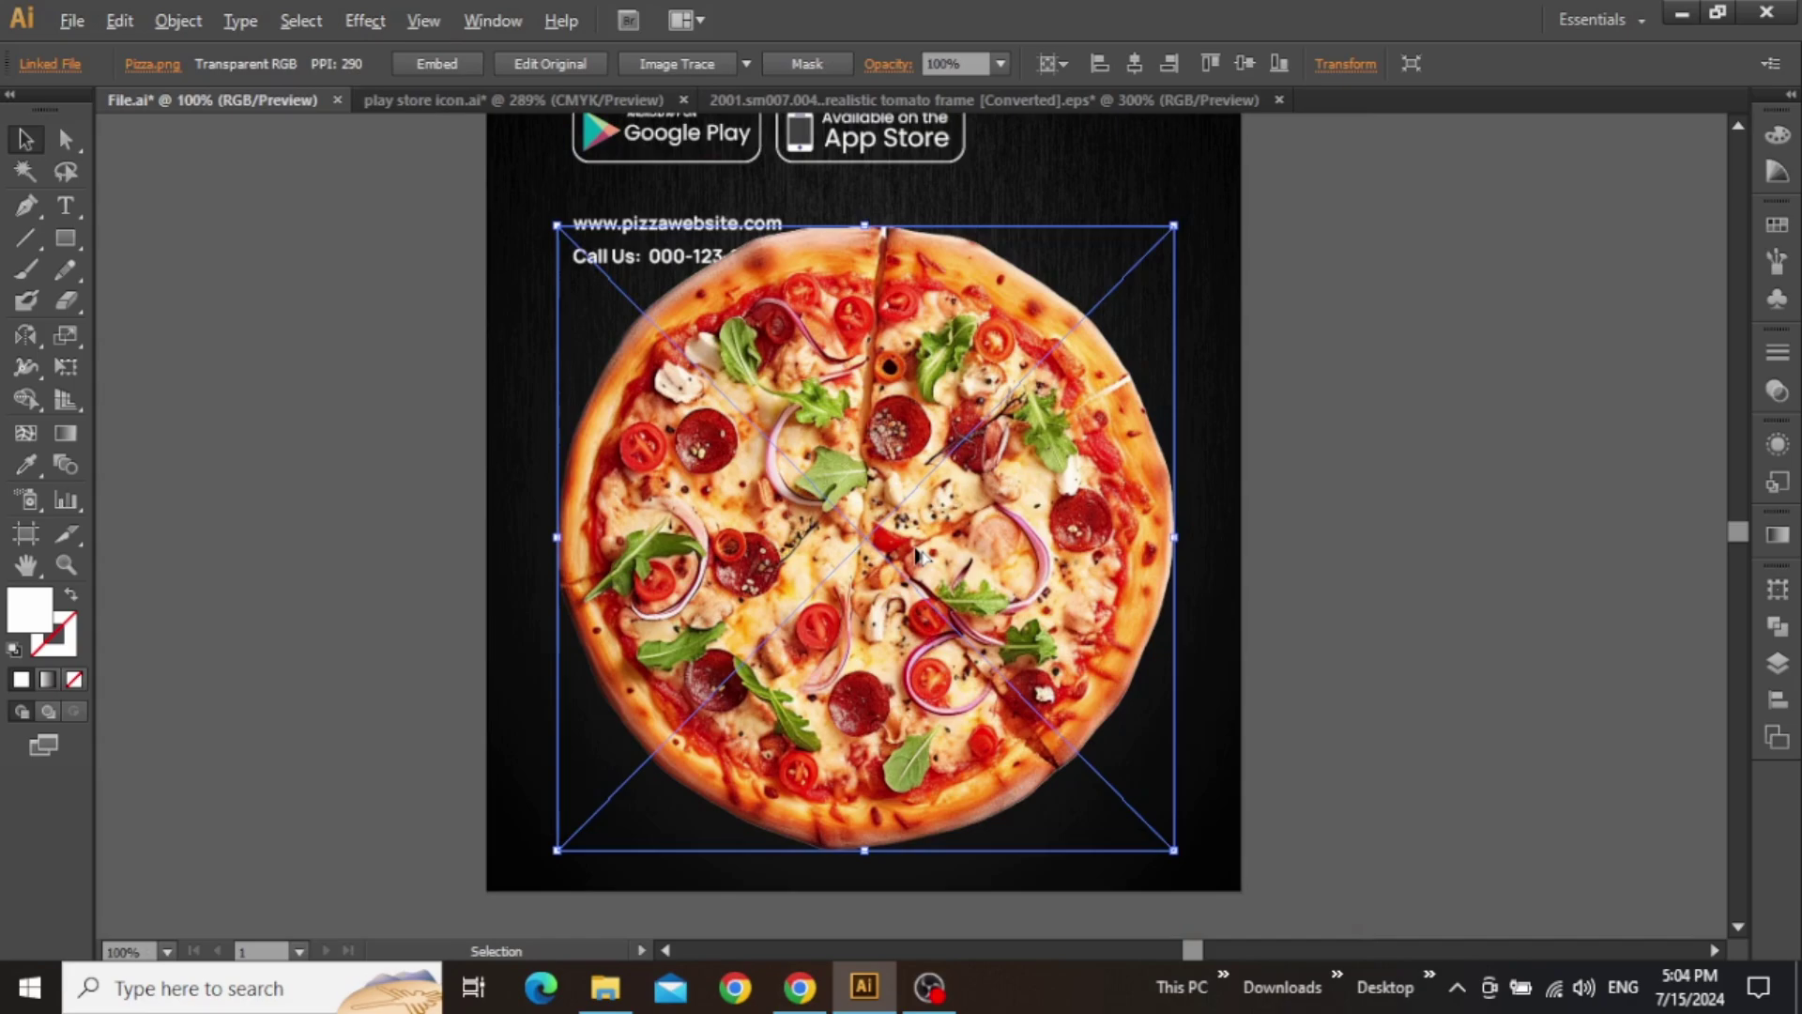
pyautogui.click(1778, 700)
pyautogui.click(1518, 631)
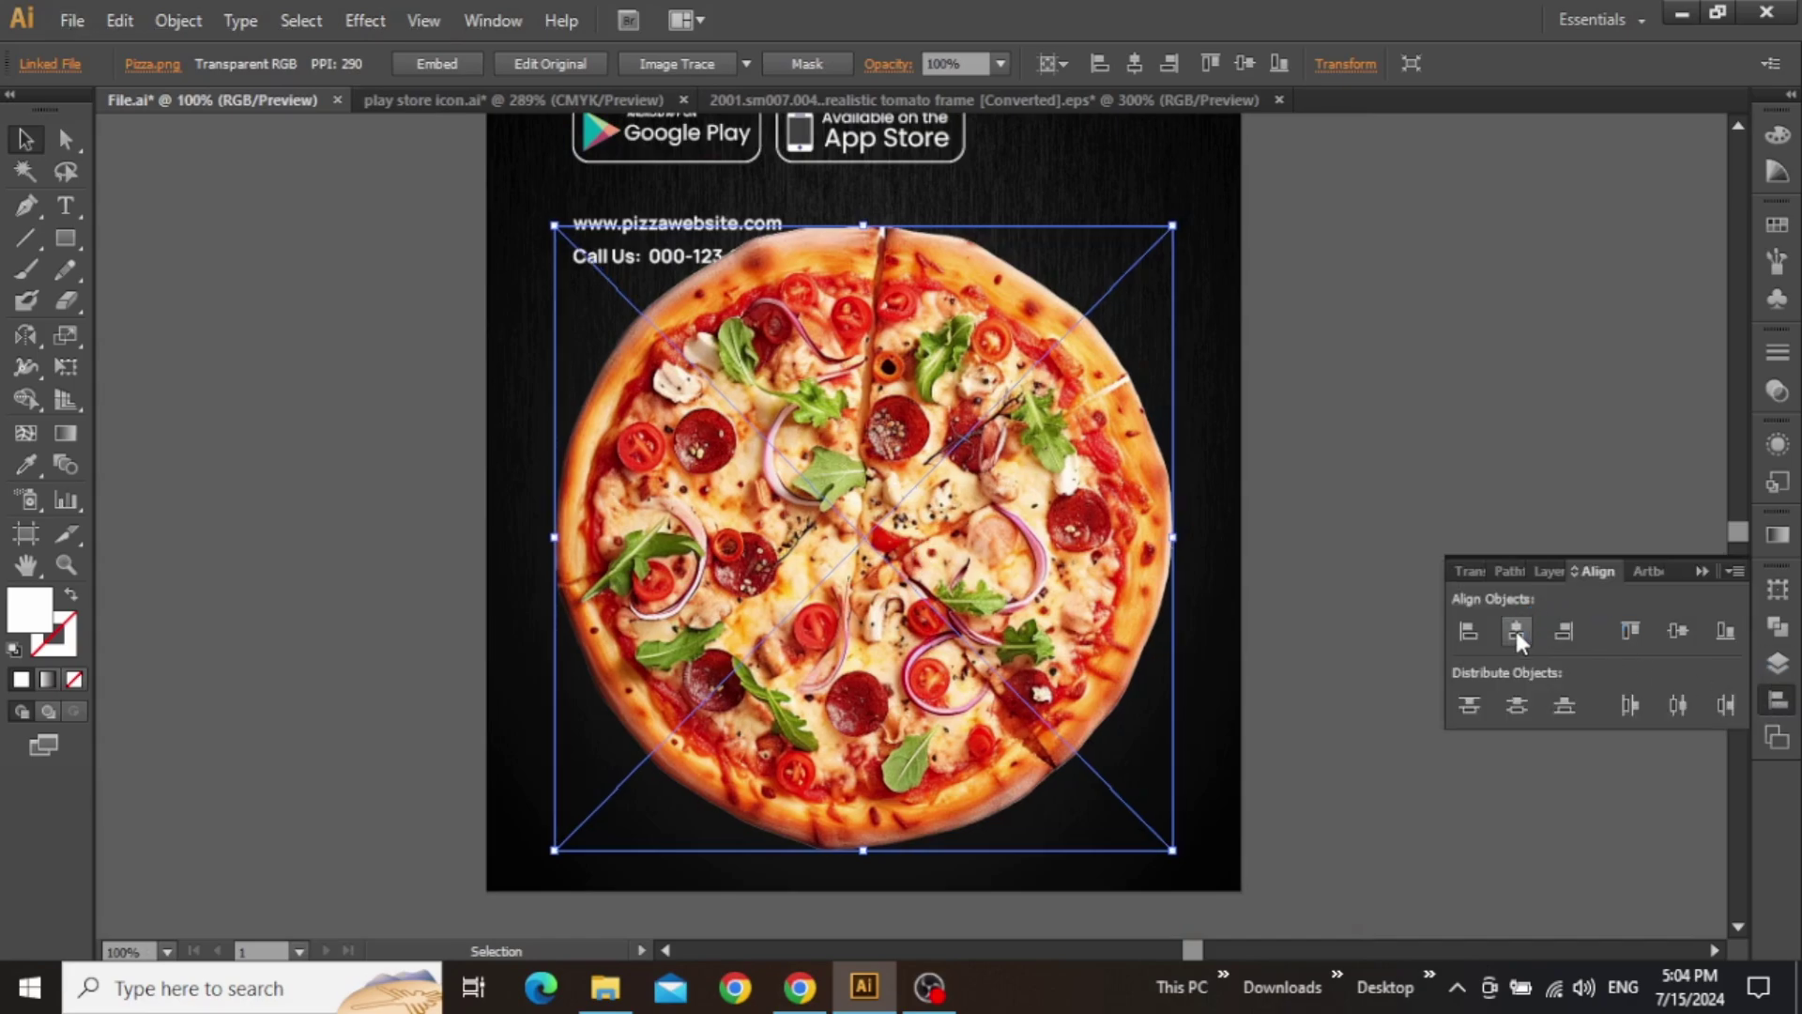
pyautogui.click(1707, 572)
# - Move the pizza down and shrink it proportionally so it sits clear of the contact lines near the poster's lower edge
pyautogui.scroll(-2, 1394, 539)
pyautogui.moveTo(995, 462); pyautogui.dragTo(995, 490)
pyautogui.scroll(2, 908, 353)
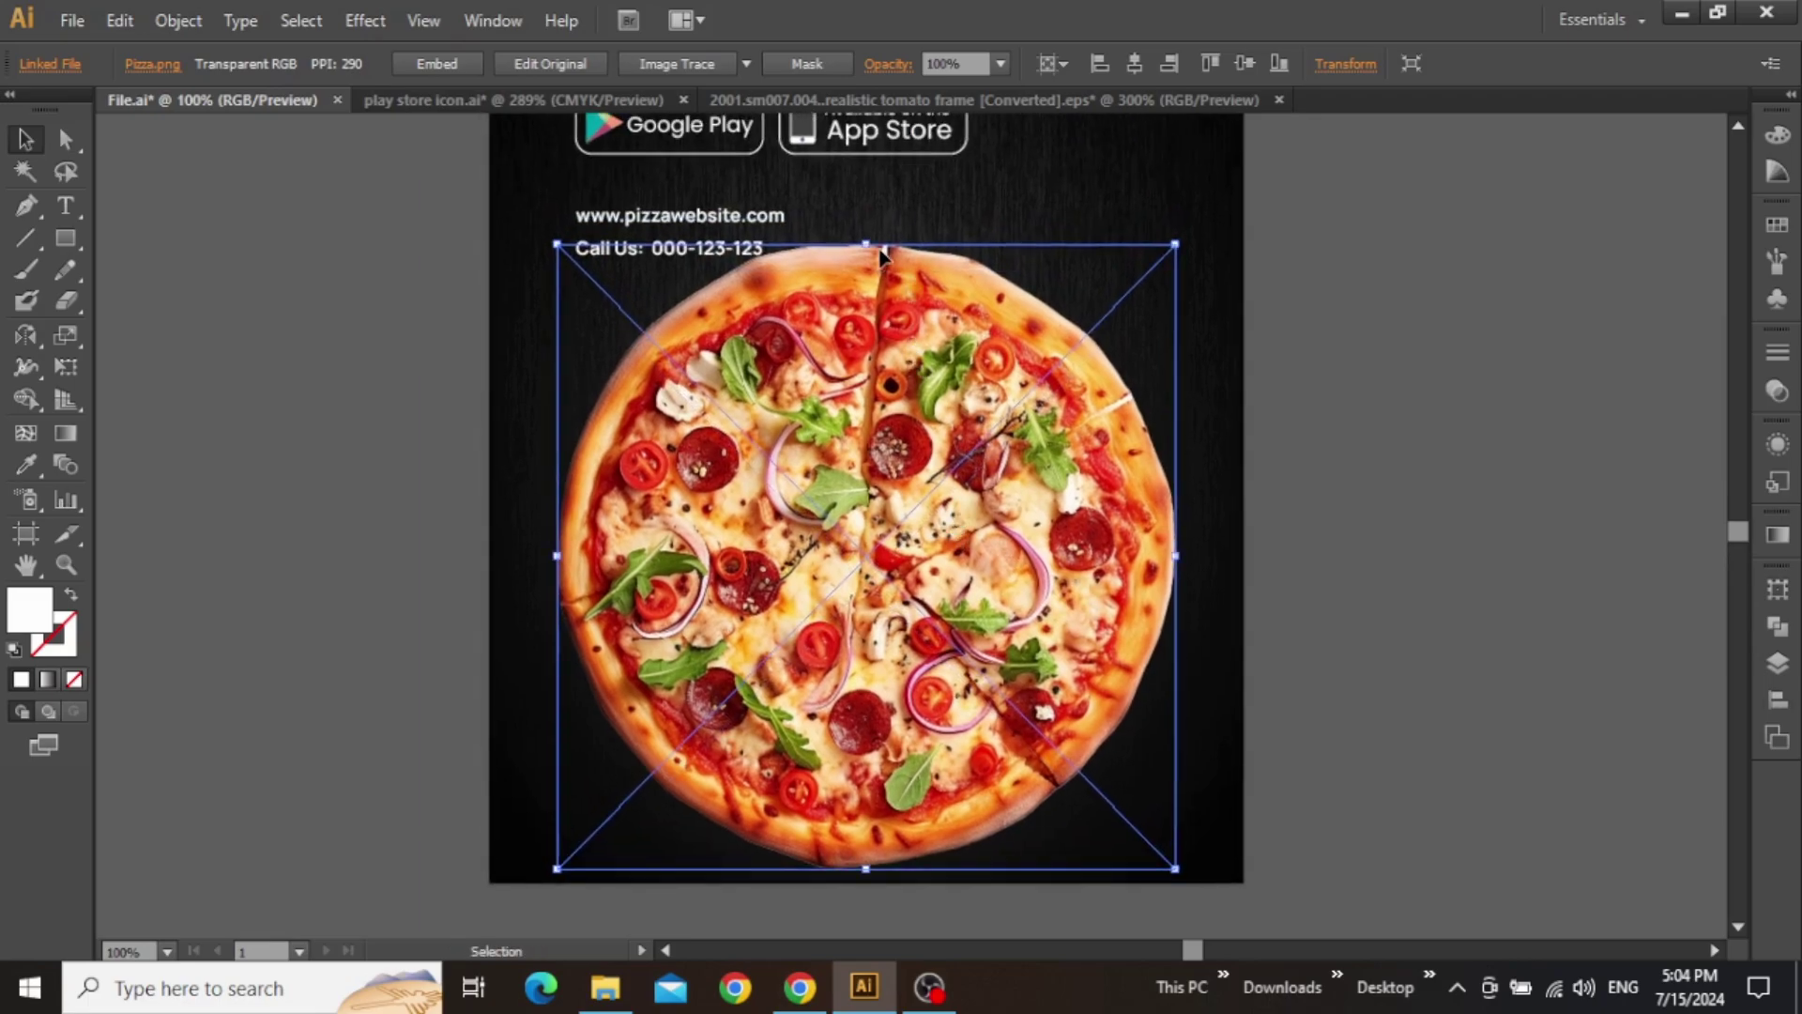
pyautogui.moveTo(866, 246); pyautogui.dragTo(866, 396)
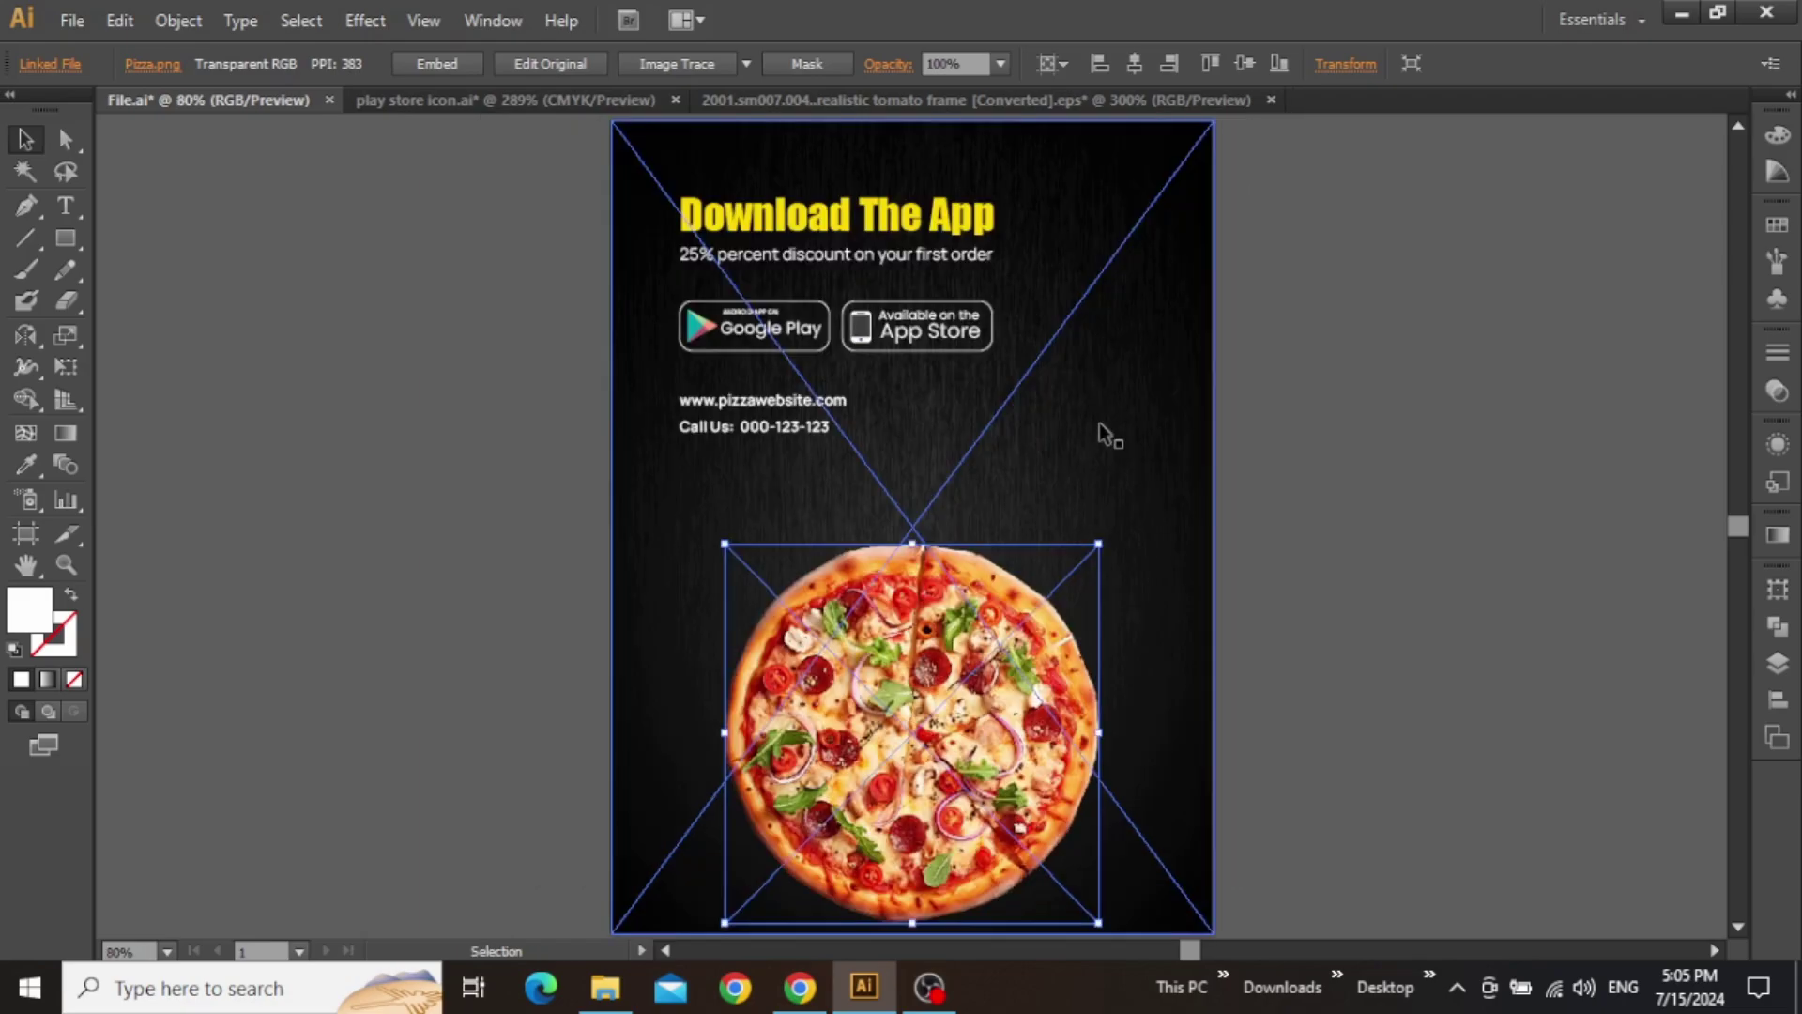
pyautogui.click(1366, 573)
# - Duplicate the pizza image up and to the right of the original, leaving the two overlapping
pyautogui.moveTo(1372, 580); pyautogui.dragTo(1333, 449)
pyautogui.scroll(1, 960, 580)
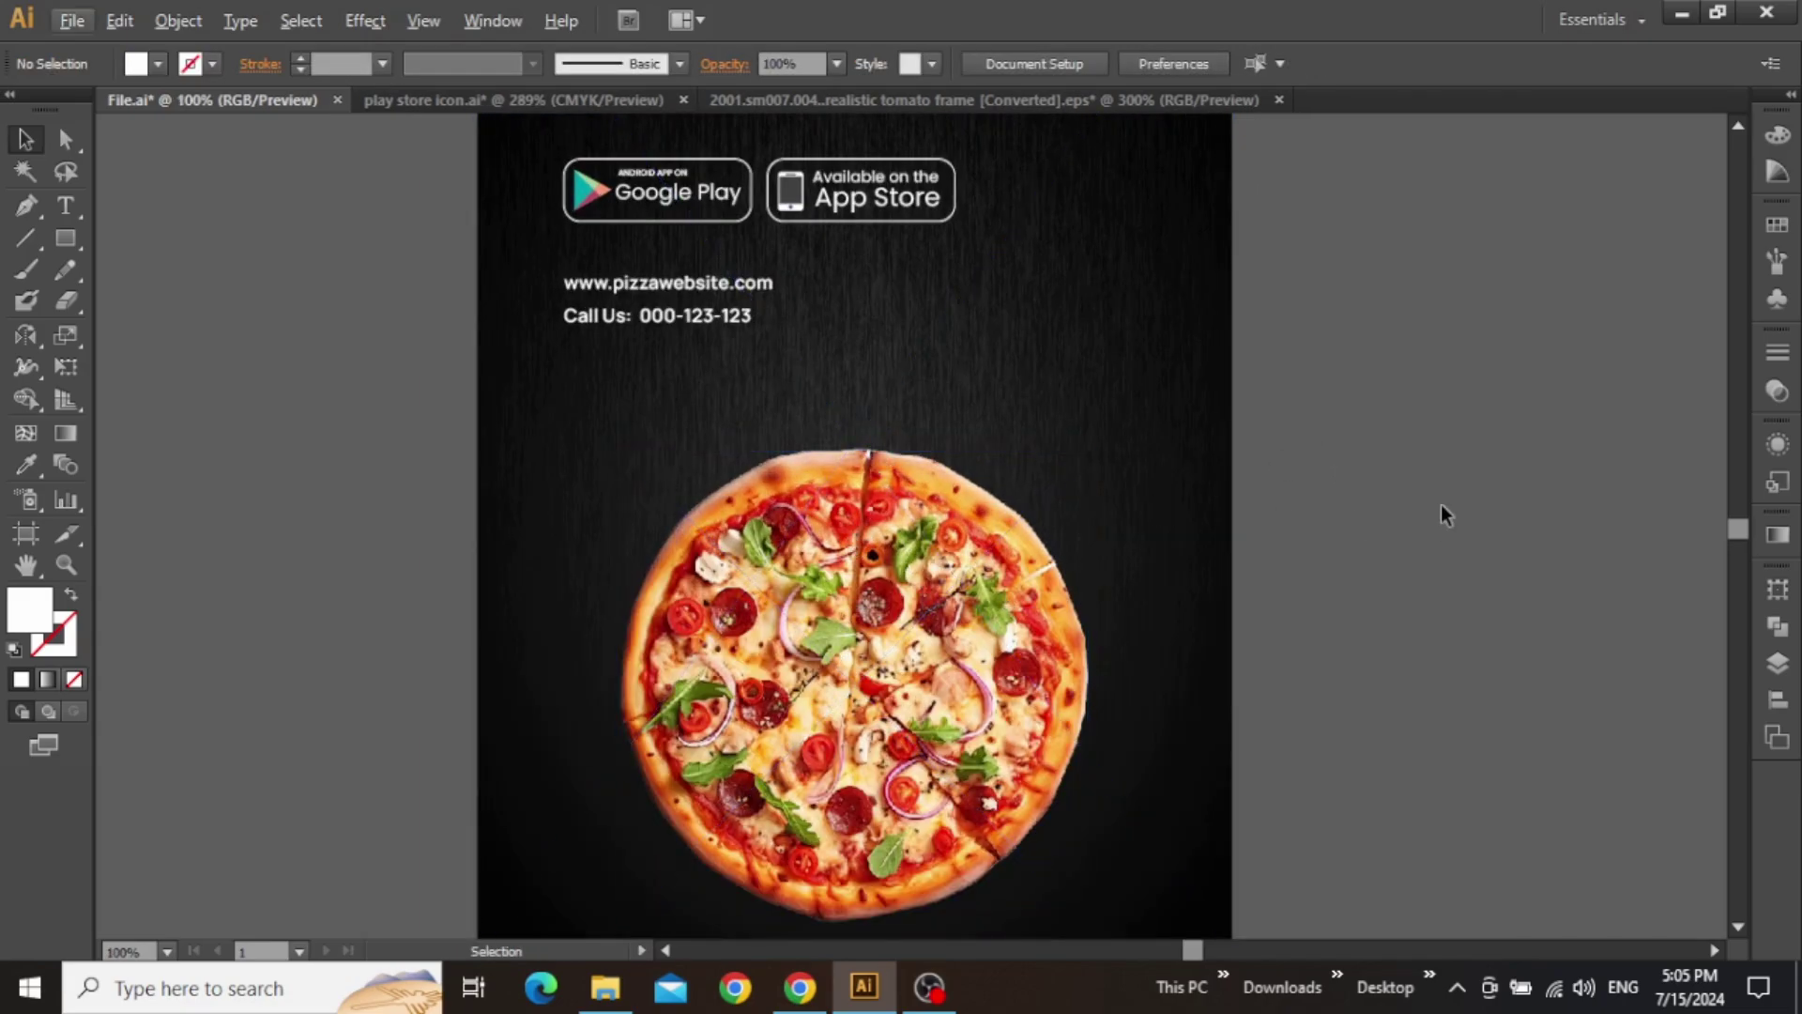
pyautogui.scroll(2, 923, 534)
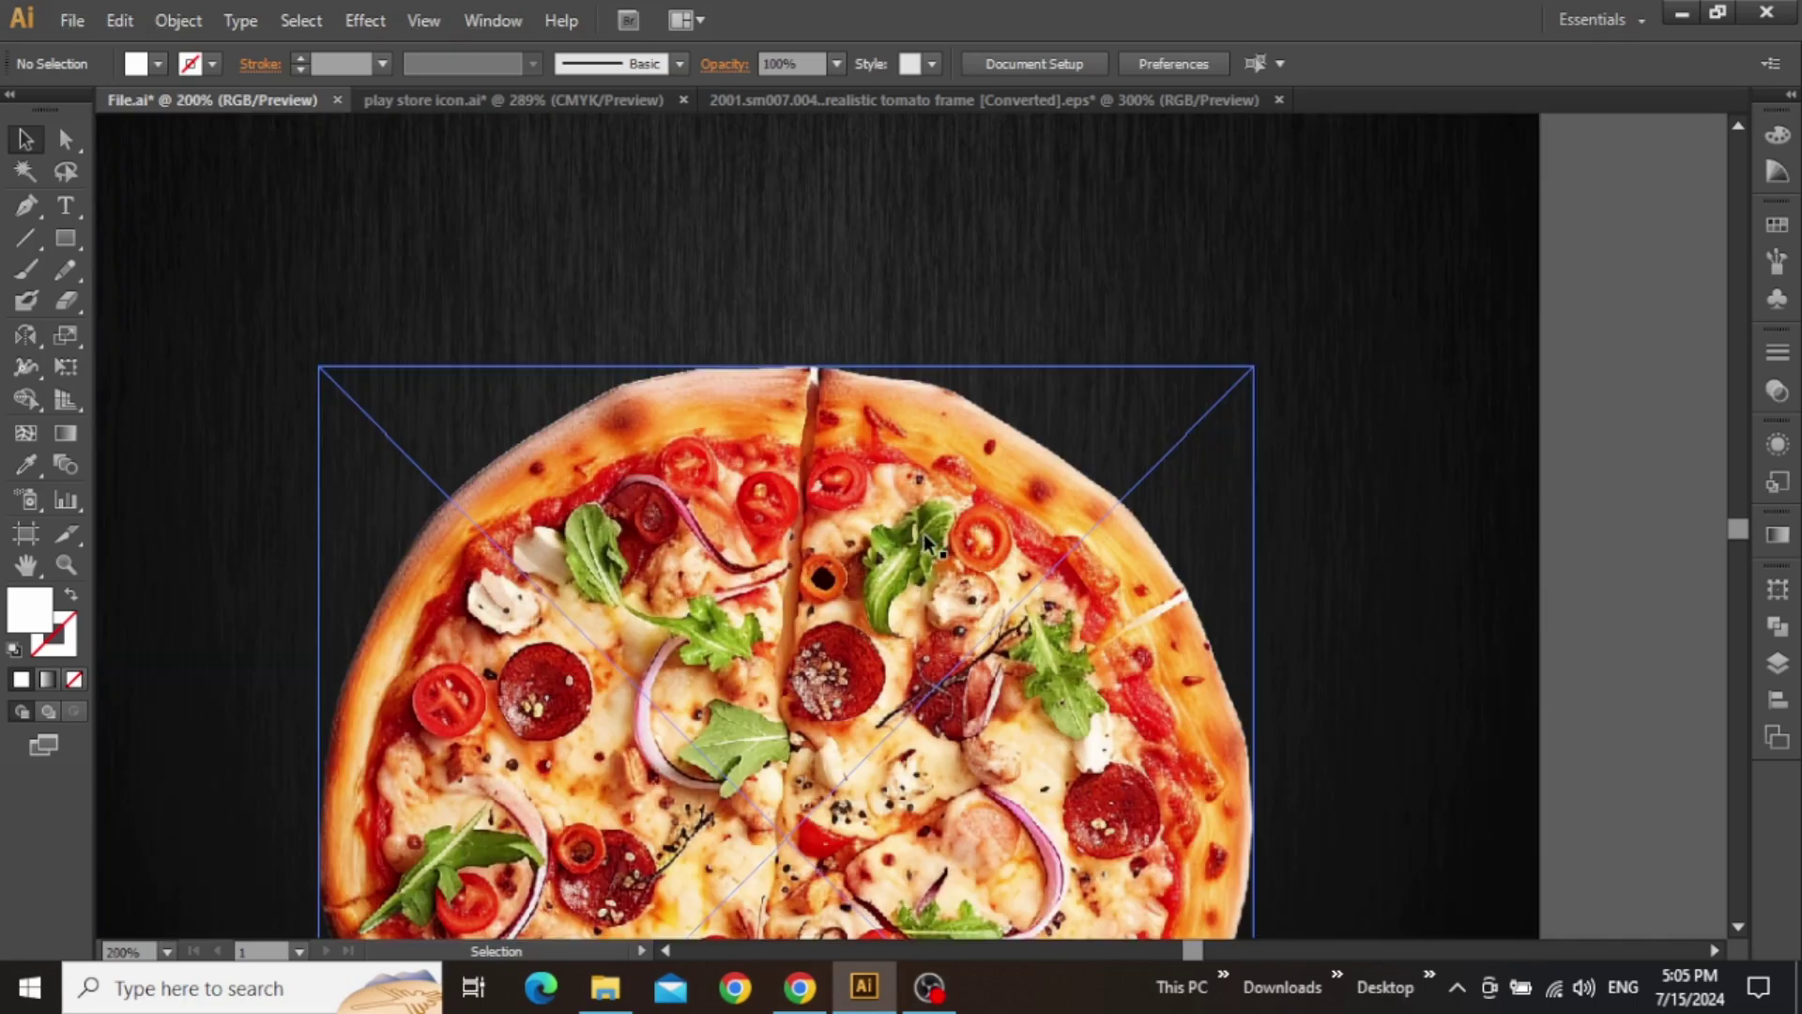
pyautogui.click(797, 468)
pyautogui.moveTo(941, 535); pyautogui.dragTo(779, 493)
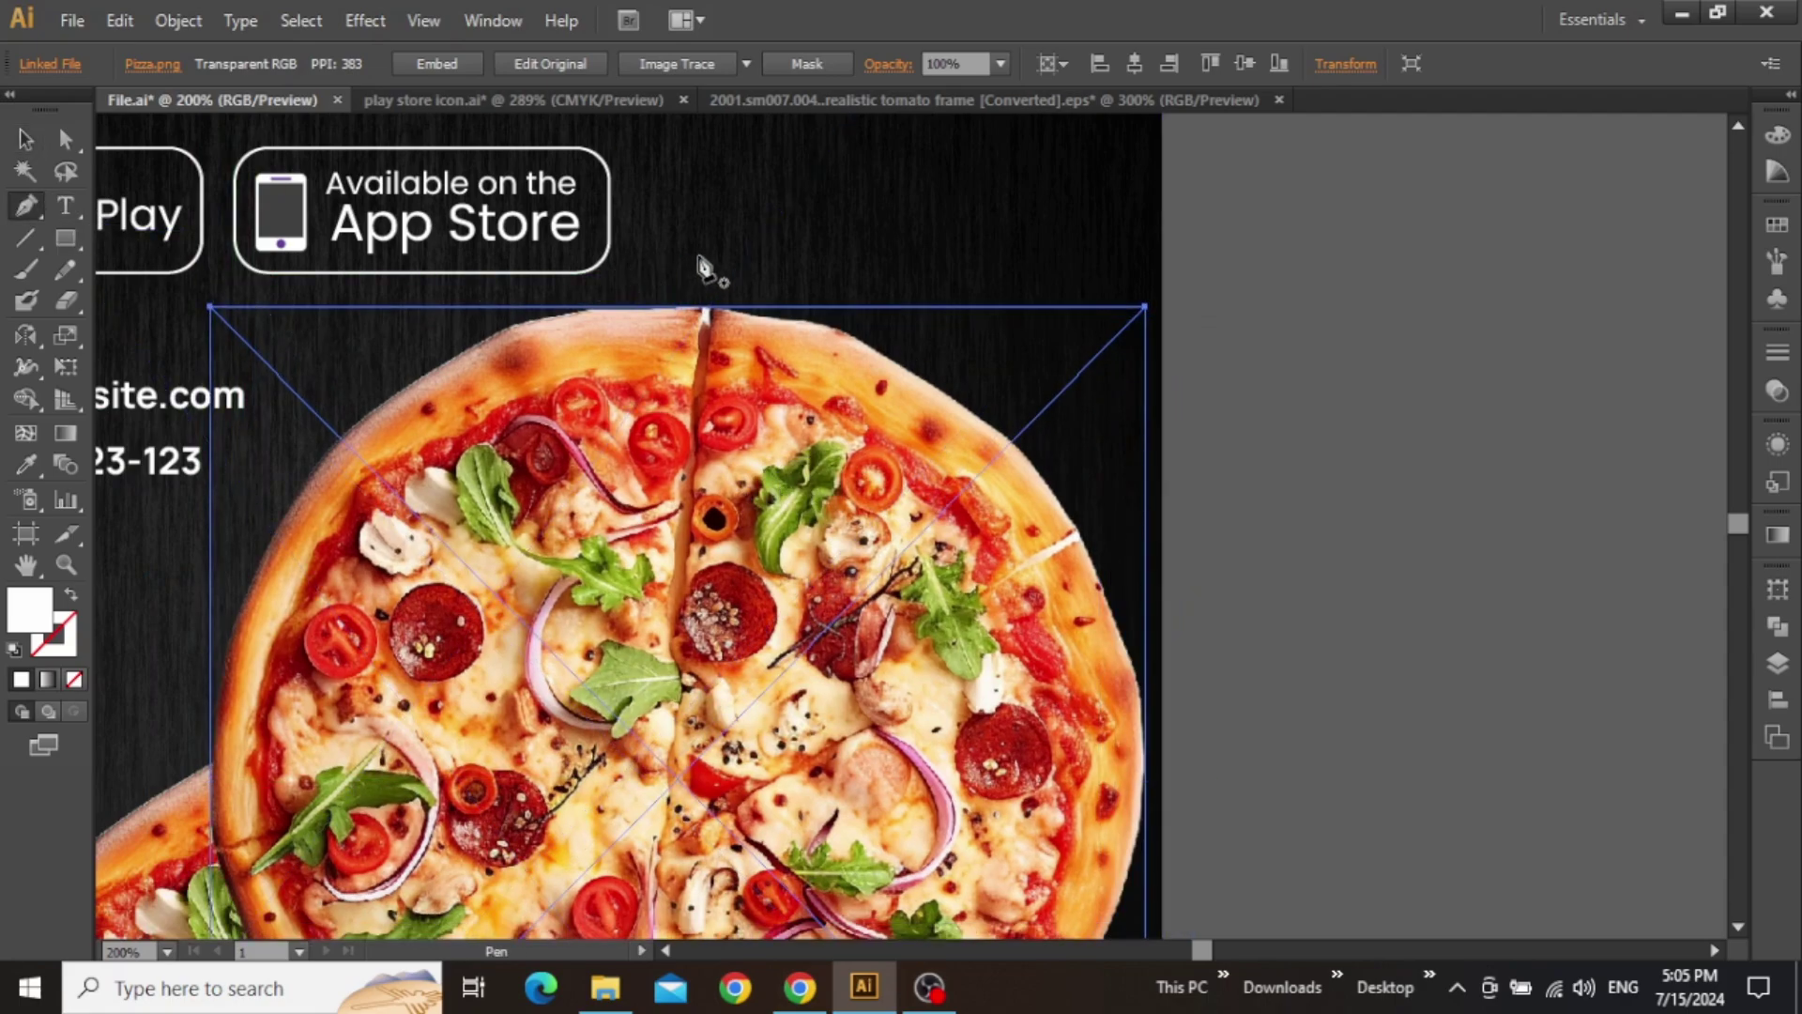
# - Draw a closed white triangle with the Pen tool over the pizza copy's upper-right slice, from its center out past the crust
pyautogui.click(712, 229)
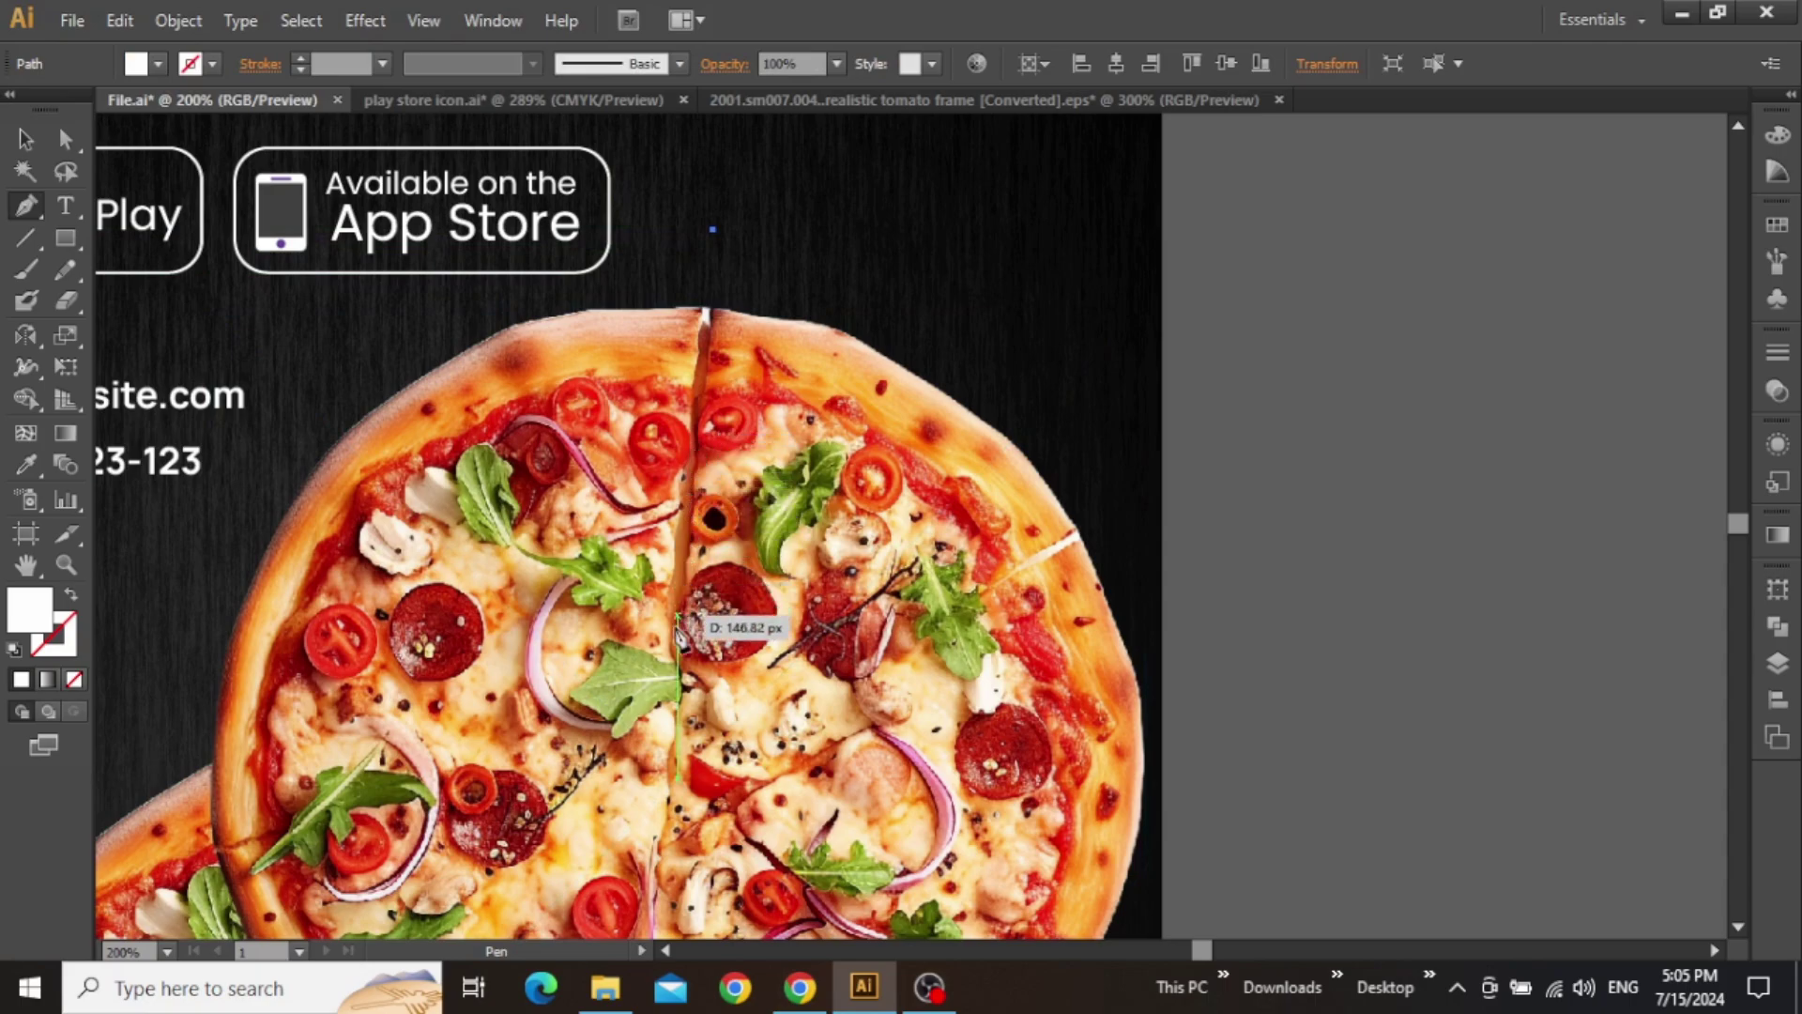
pyautogui.click(674, 765)
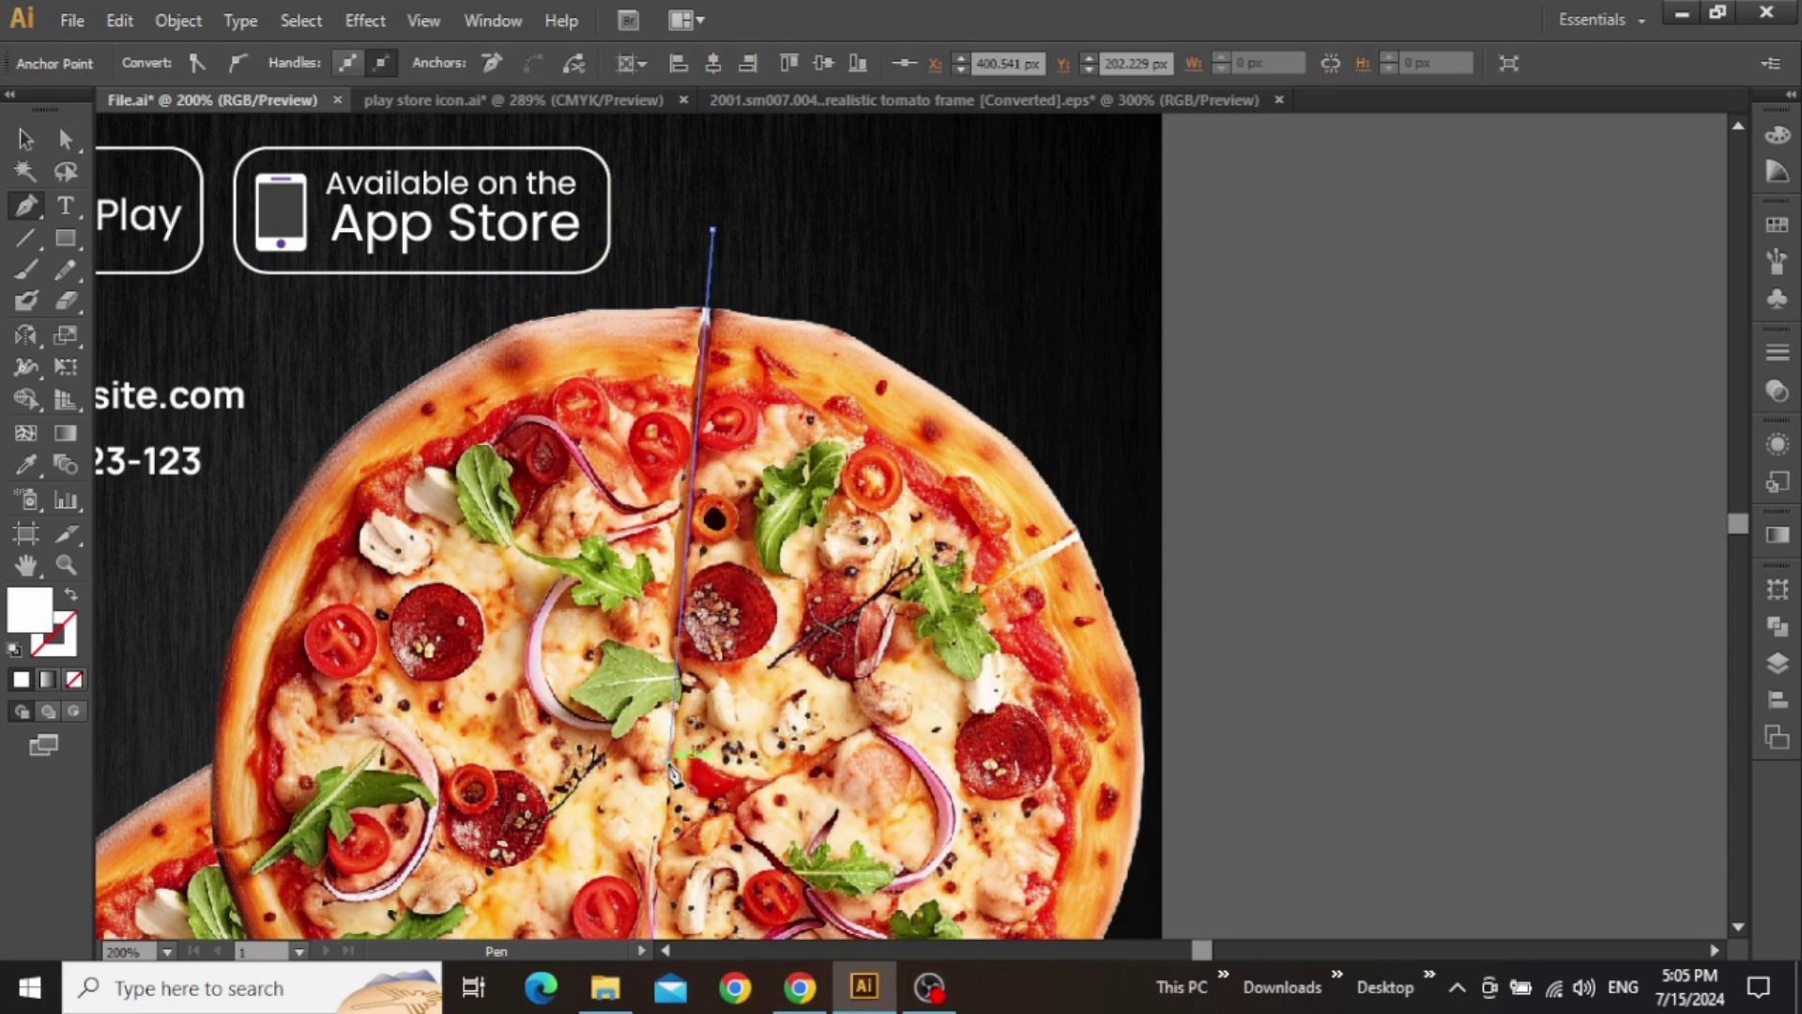
pyautogui.click(1161, 489)
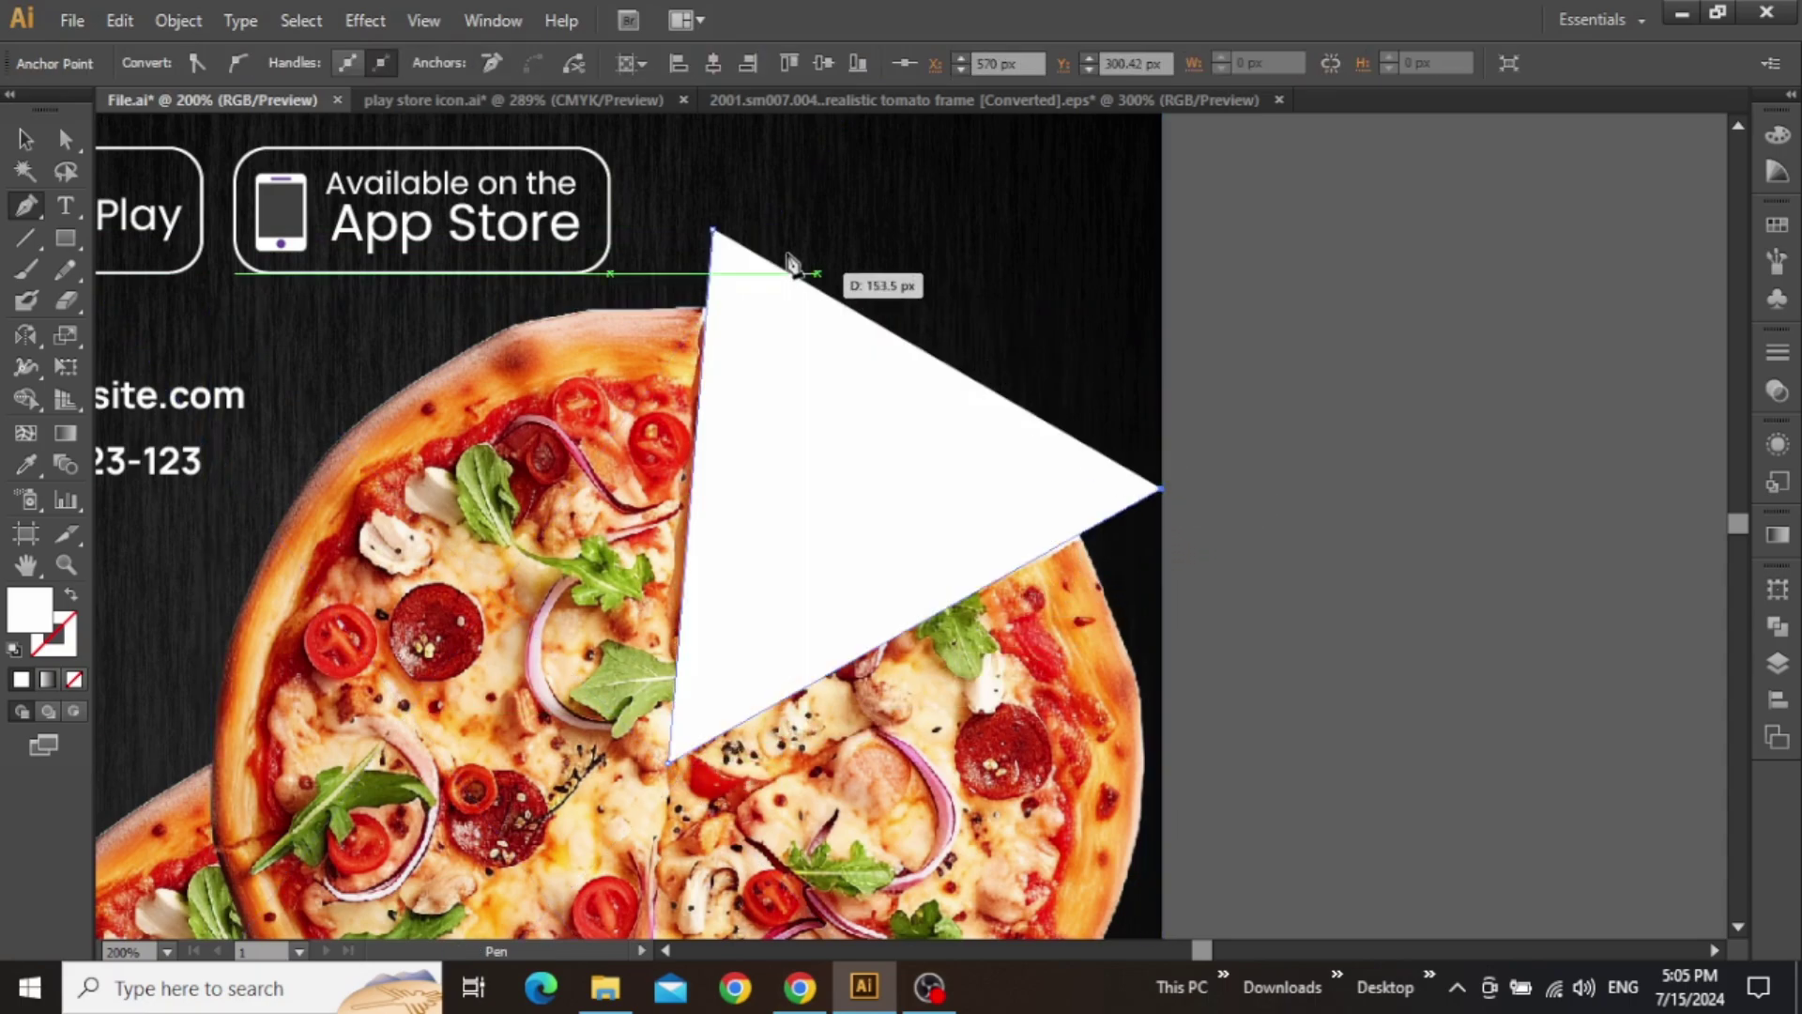
pyautogui.click(713, 230)
pyautogui.press('v')
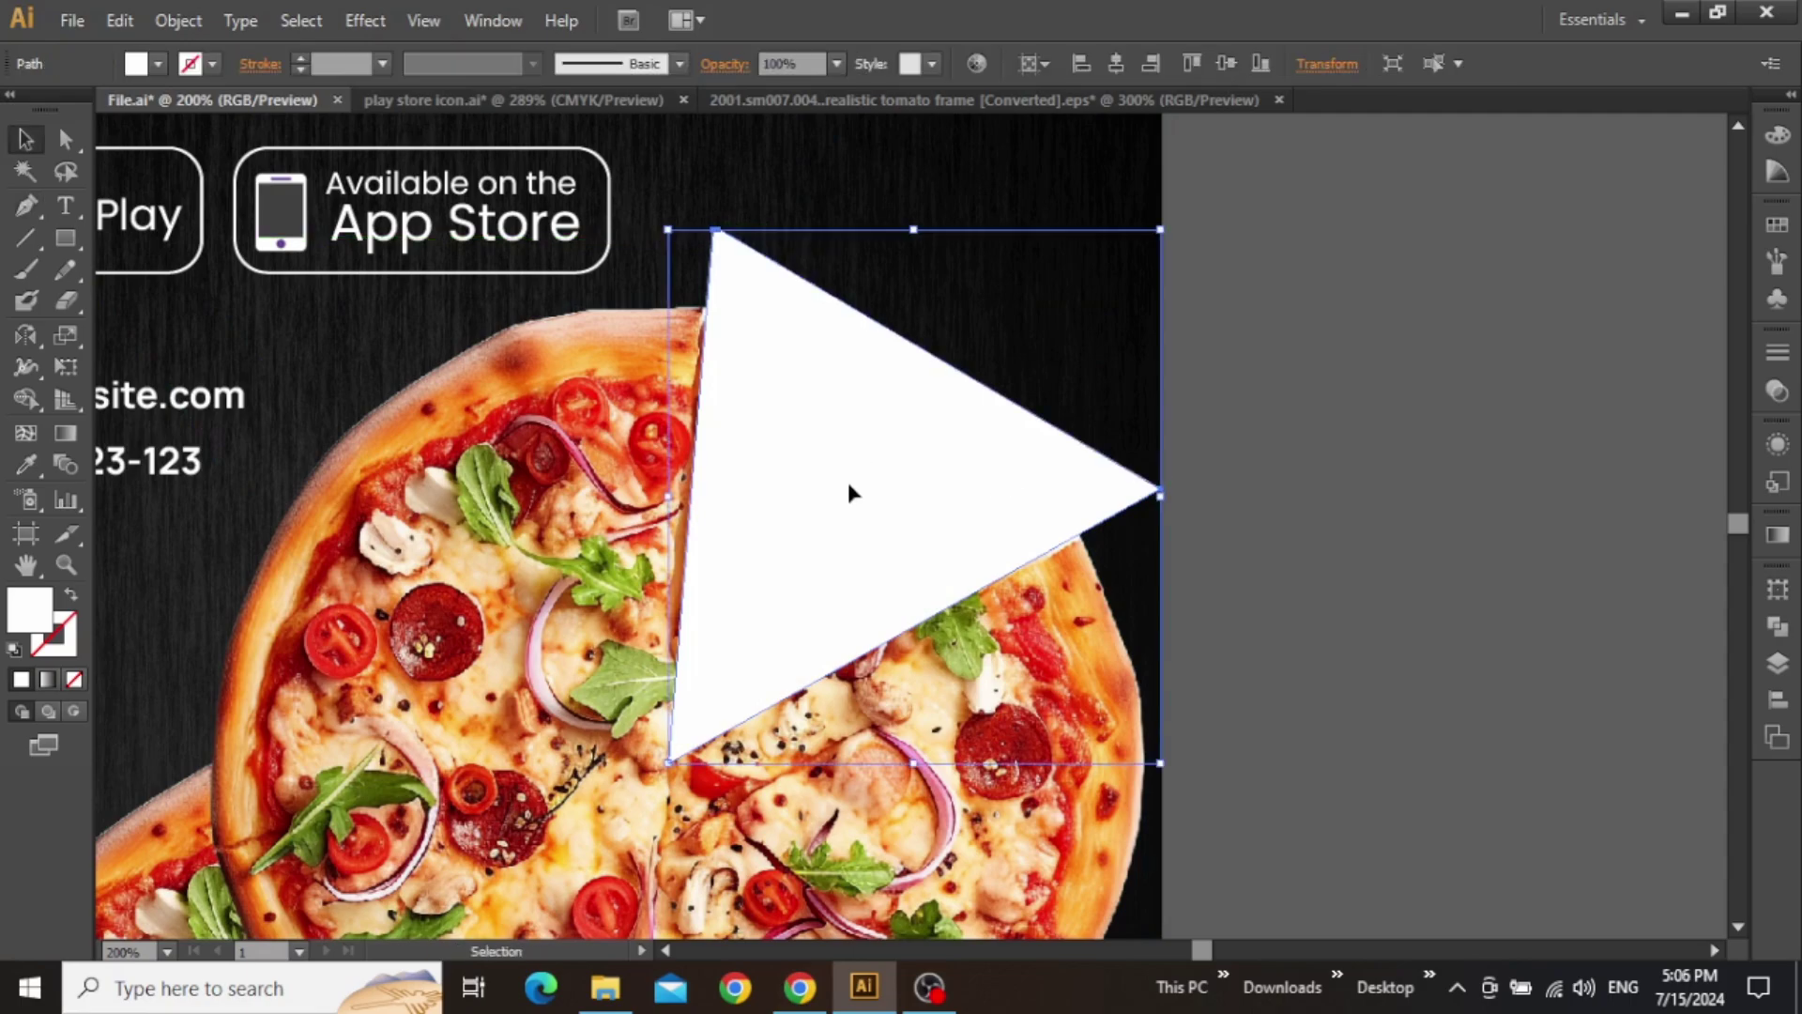
# - Mask the pizza copy with the white triangle as a clipping mask so only the single slice is kept
pyautogui.keyDown('shift'); pyautogui.click(615, 502); pyautogui.keyUp('shift')
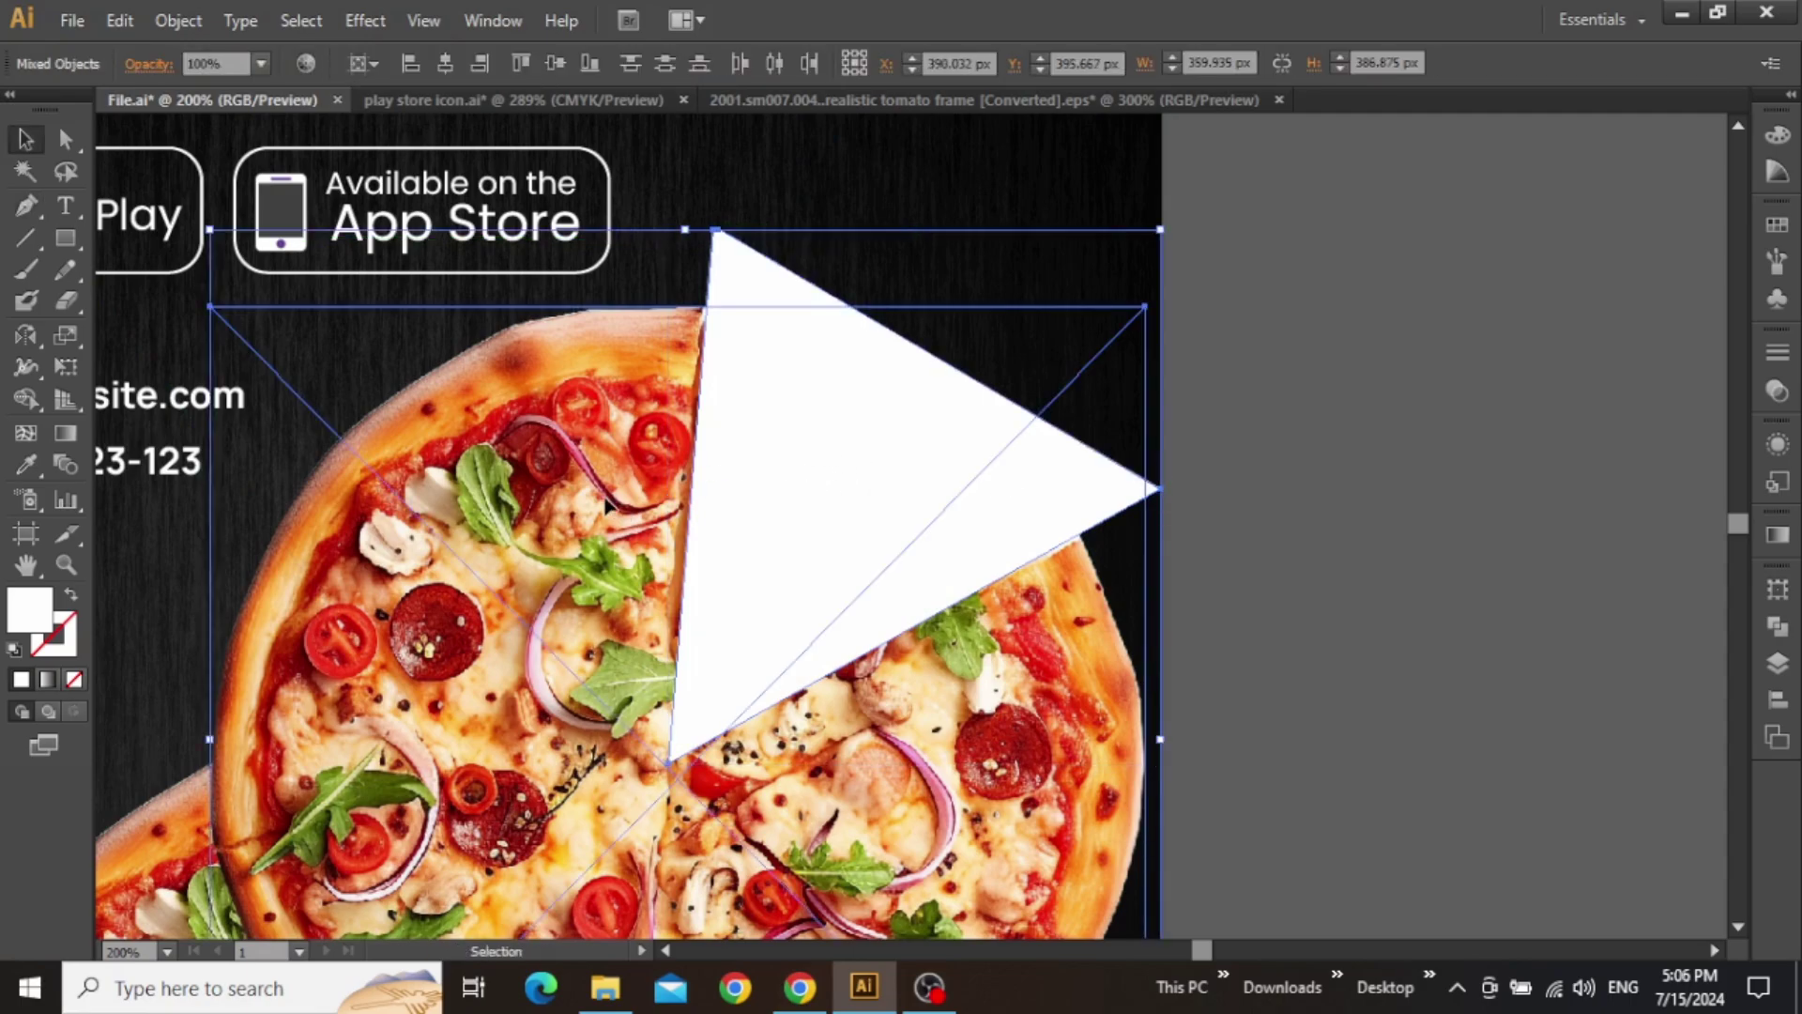
pyautogui.click(179, 20)
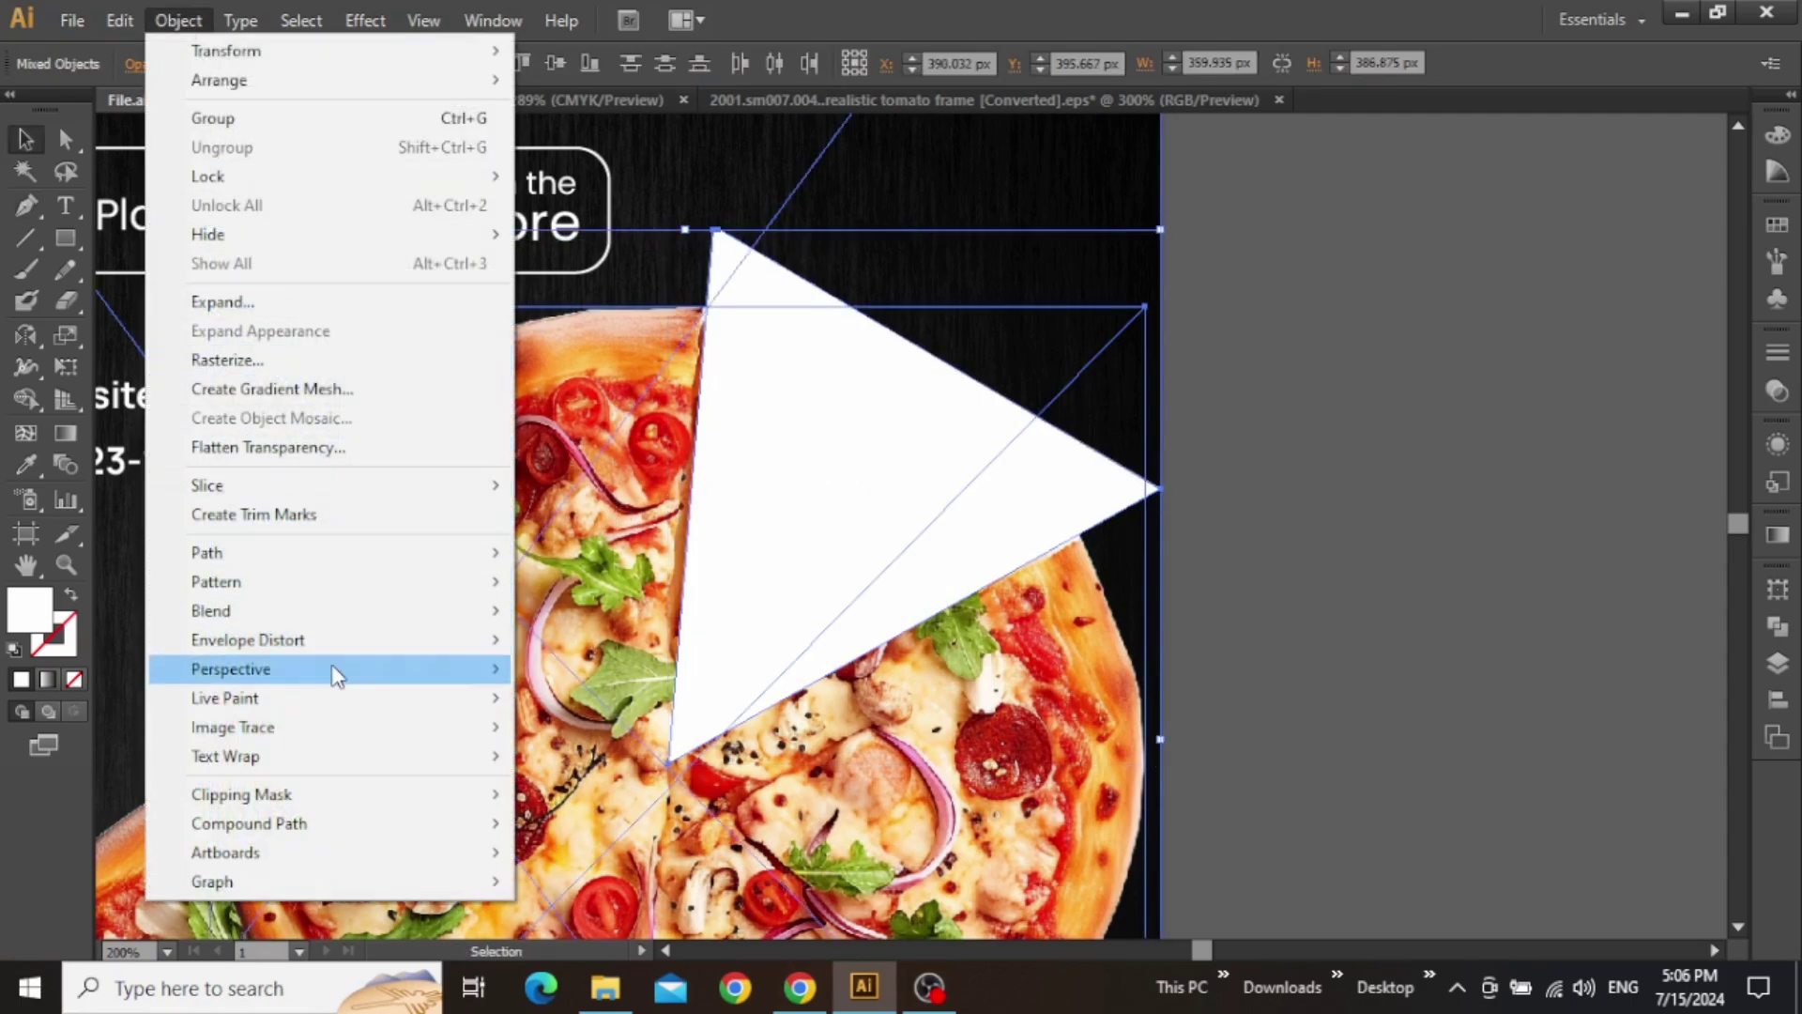
pyautogui.moveTo(413, 794)
pyautogui.click(531, 791)
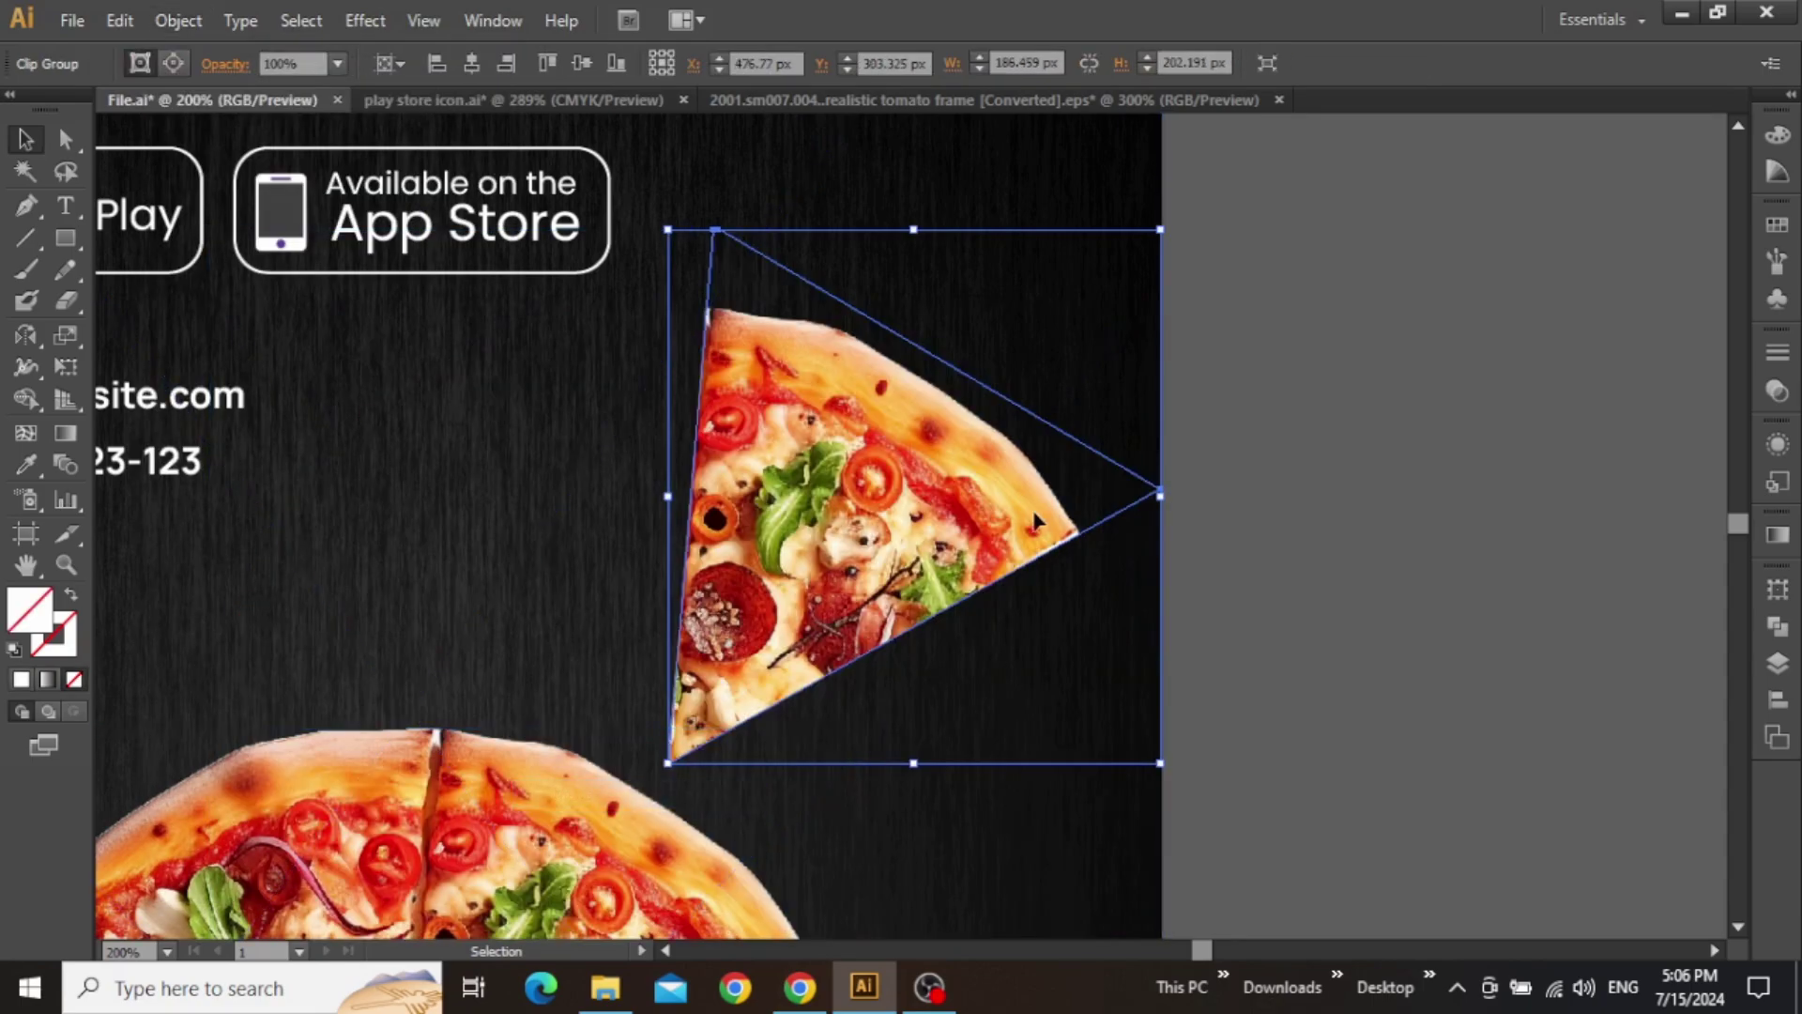
pyautogui.click(1388, 425)
# - Move the pizza slice up beside the headline and store badges and shrink it proportionally to about 144 px wide
pyautogui.click(725, 503)
pyautogui.hotkey('ctrl', '-')
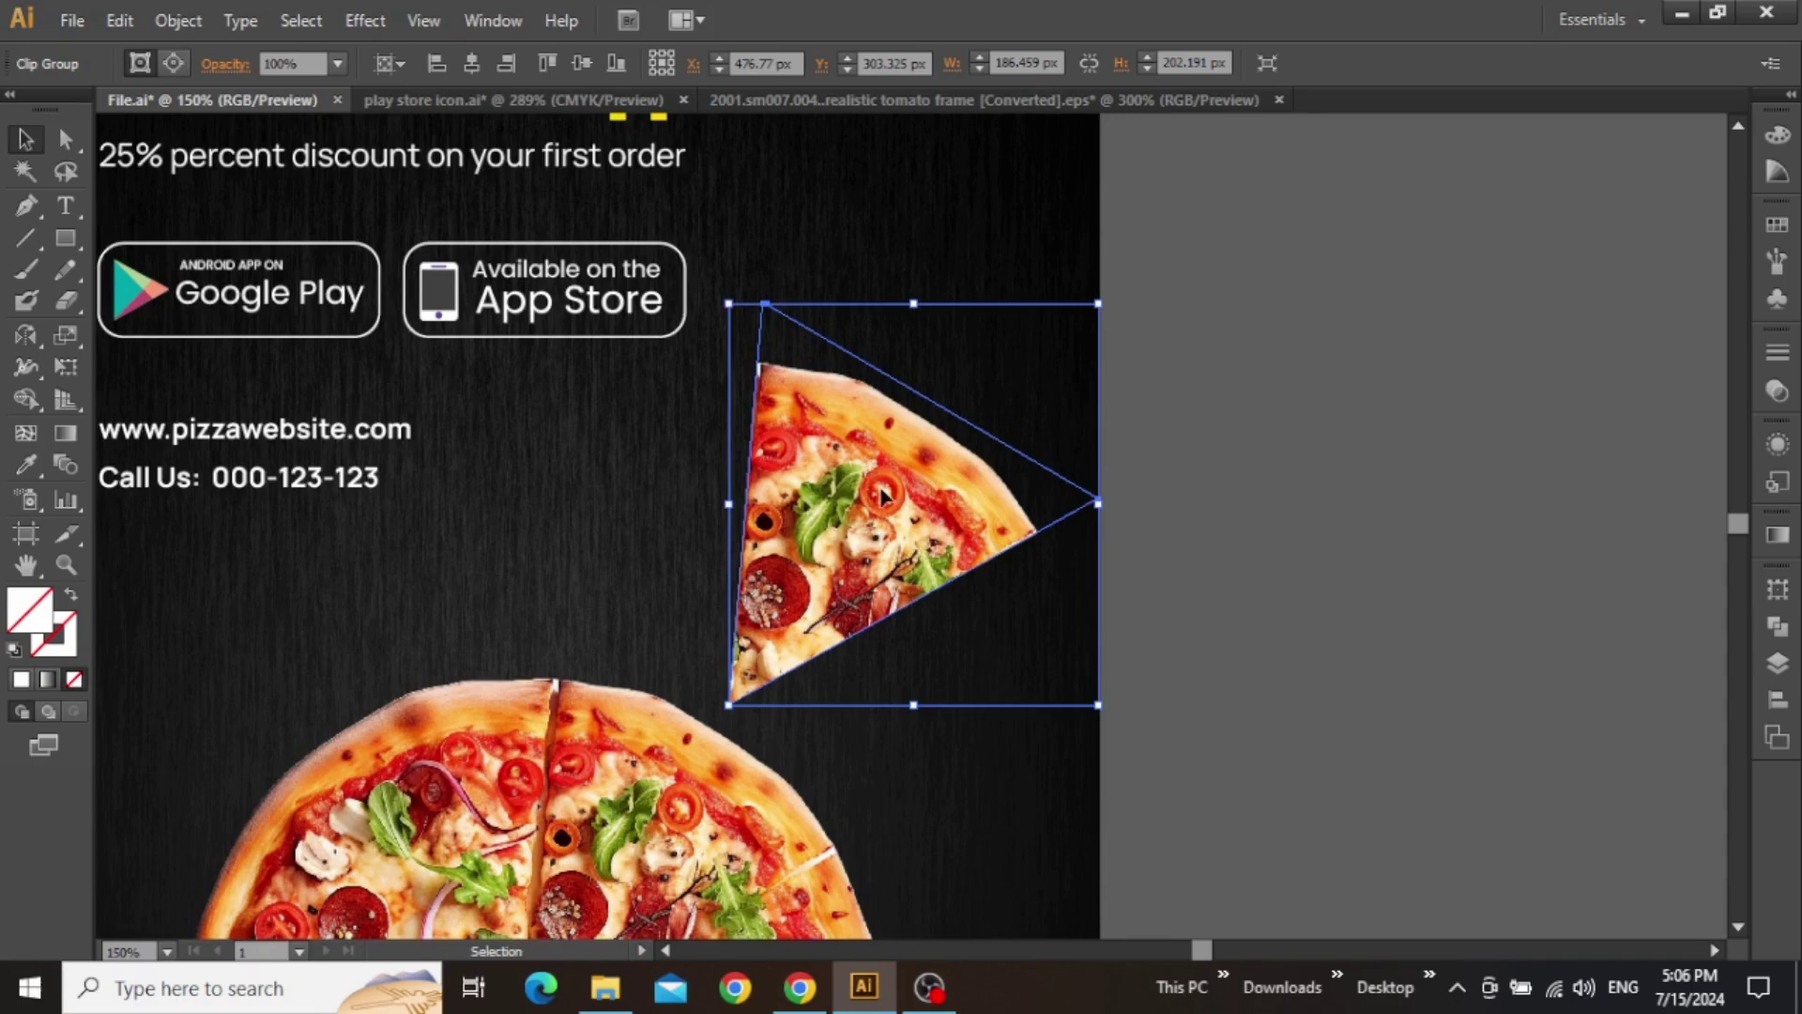
pyautogui.moveTo(869, 507); pyautogui.dragTo(792, 455)
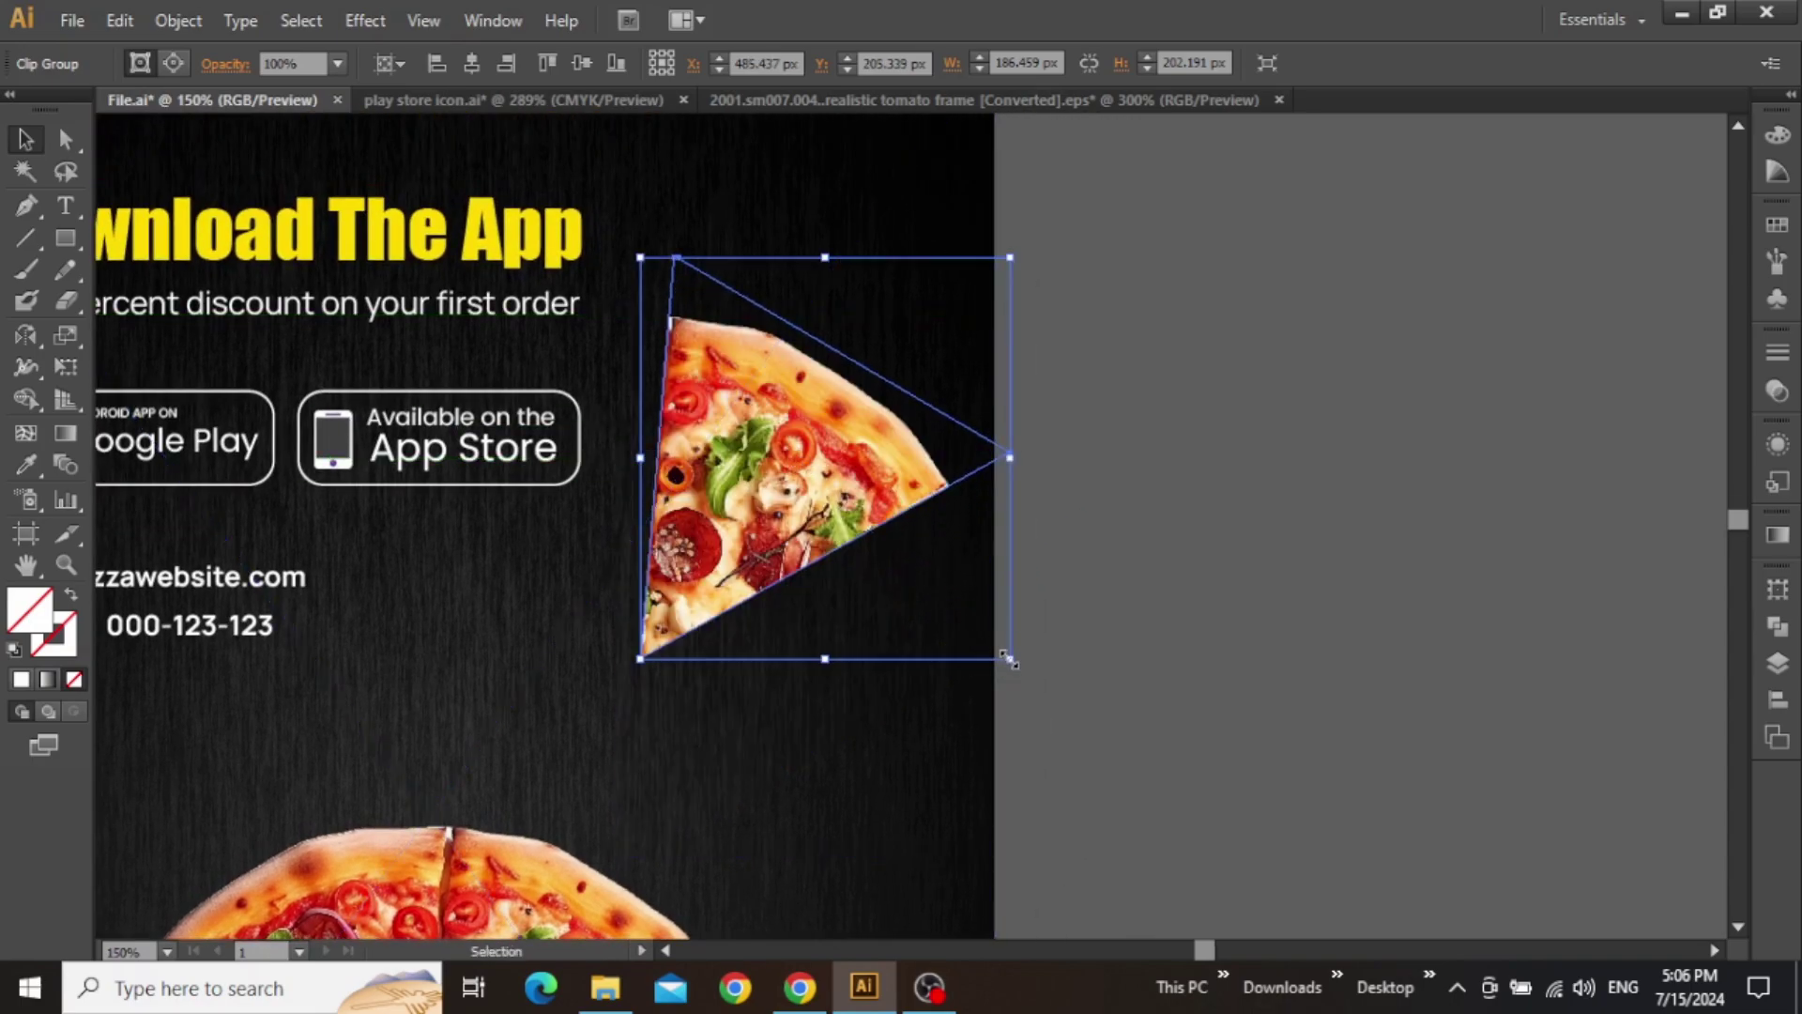
pyautogui.moveTo(1011, 660); pyautogui.dragTo(945, 588)
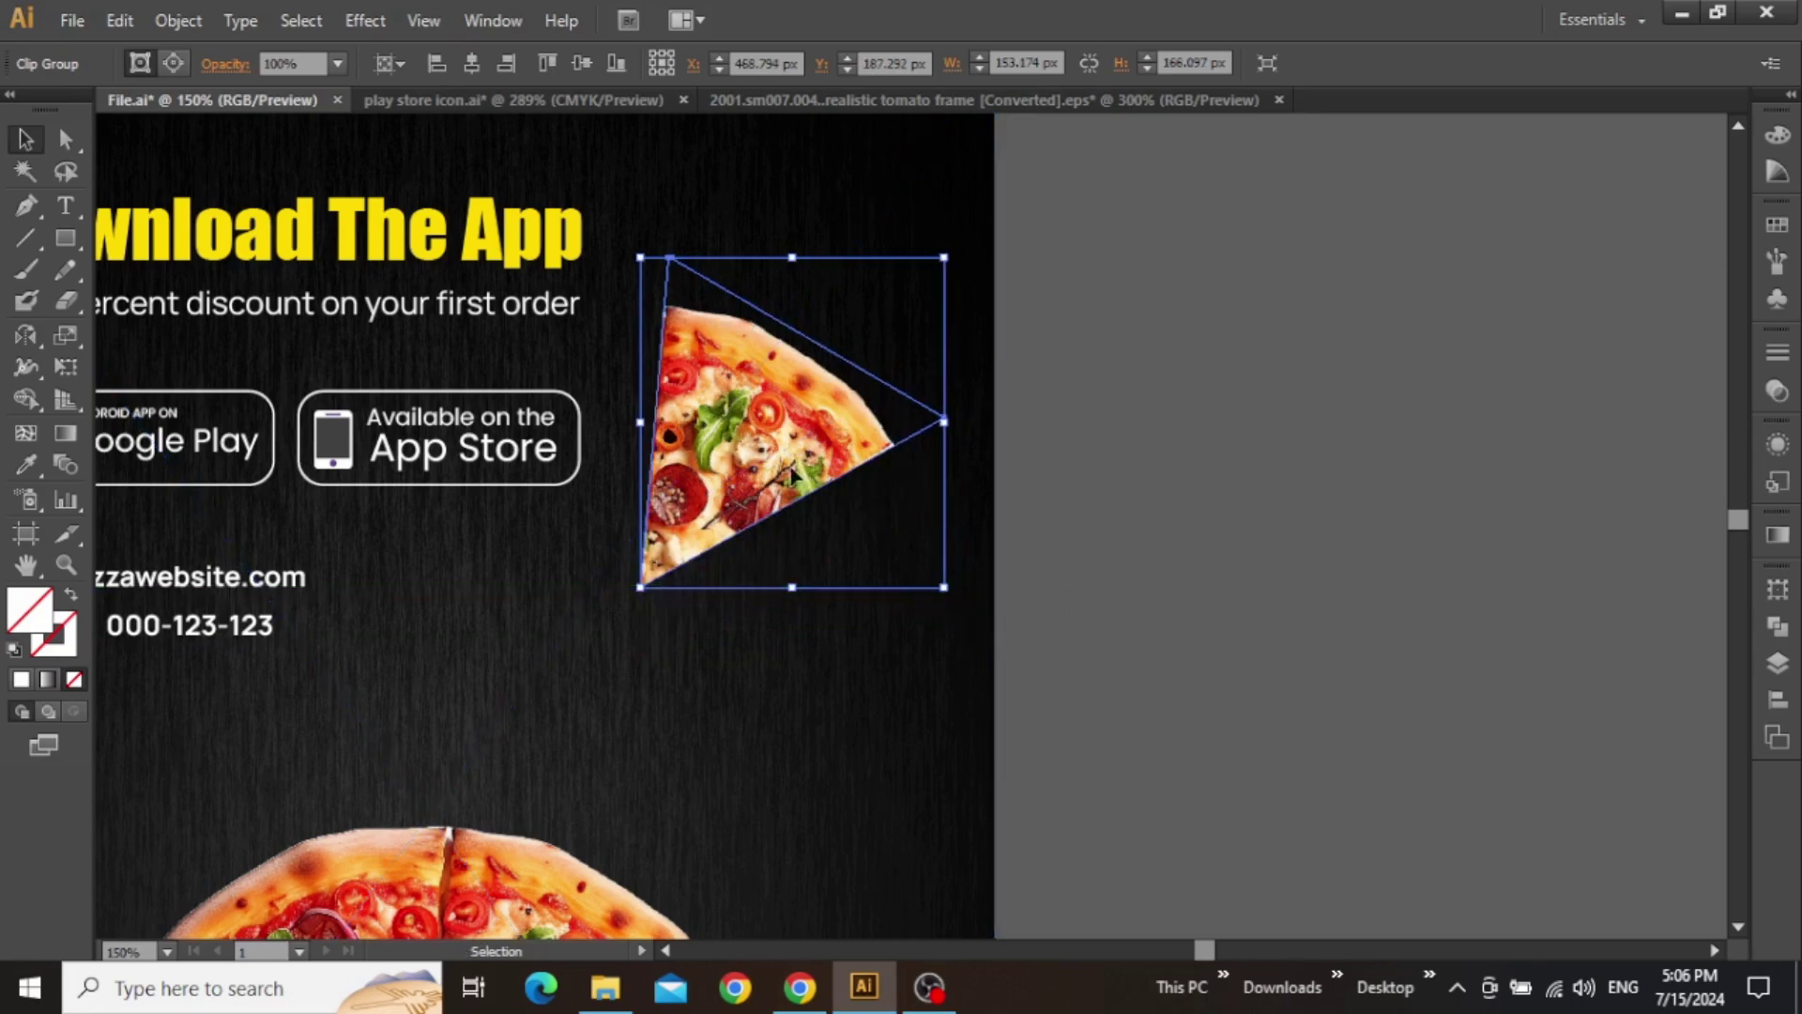
pyautogui.moveTo(779, 451); pyautogui.dragTo(831, 428)
pyautogui.click(1151, 438)
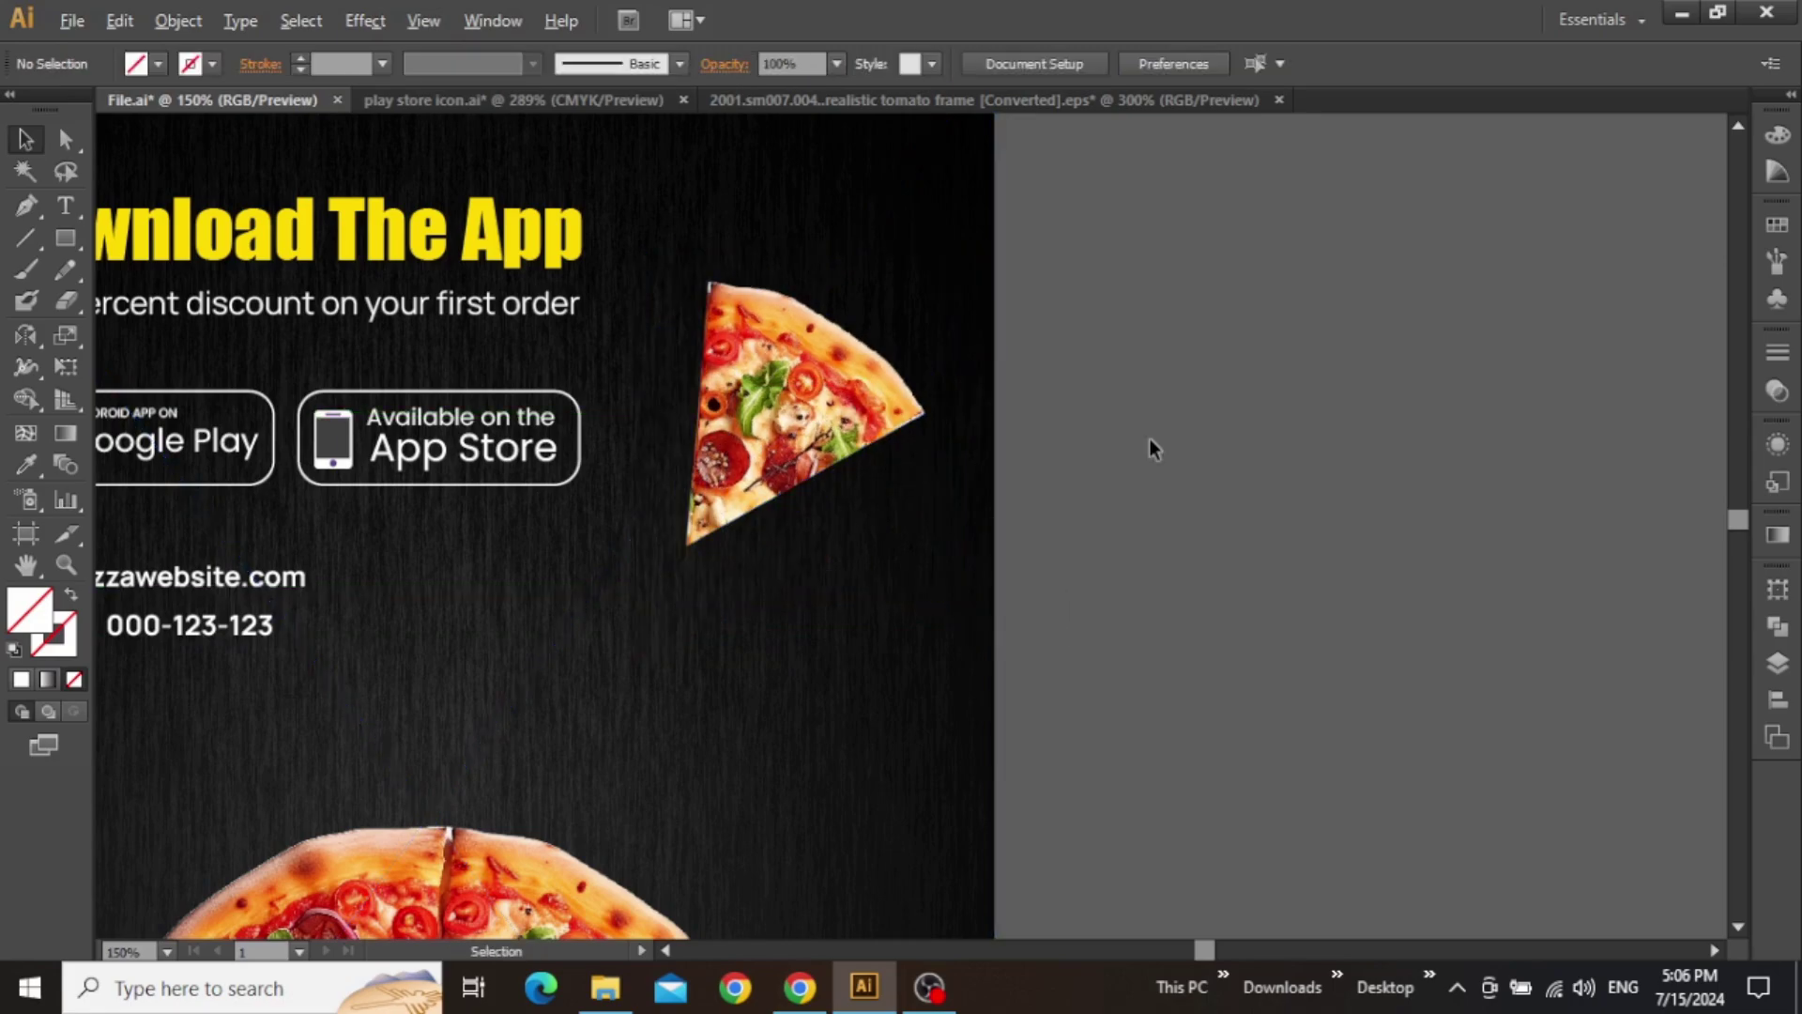
# - Apply a Multiply drop shadow to the slice and the whole pizza: 75% opacity, X offset -5 px, Y offset 5 px, 7 px blur
pyautogui.hotkey('ctrl', '-')
pyautogui.press('space')
pyautogui.moveTo(1151, 475); pyautogui.dragTo(1217, 353)
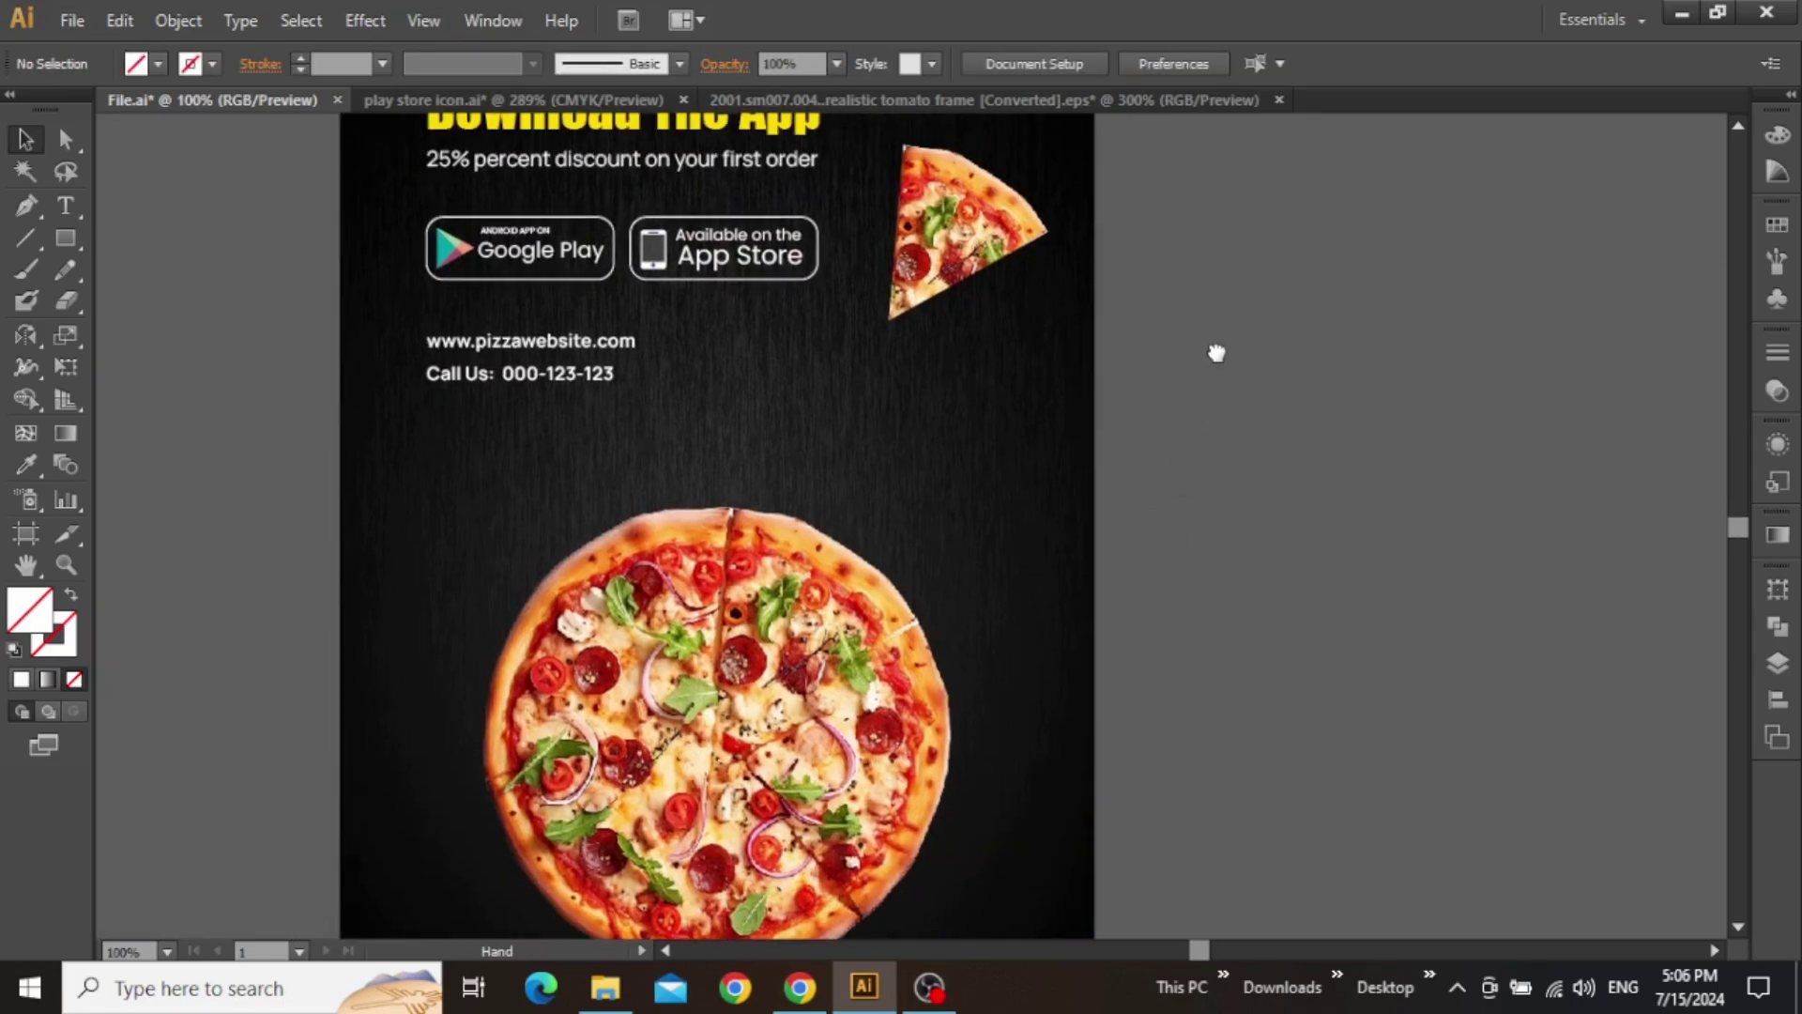
pyautogui.click(950, 218)
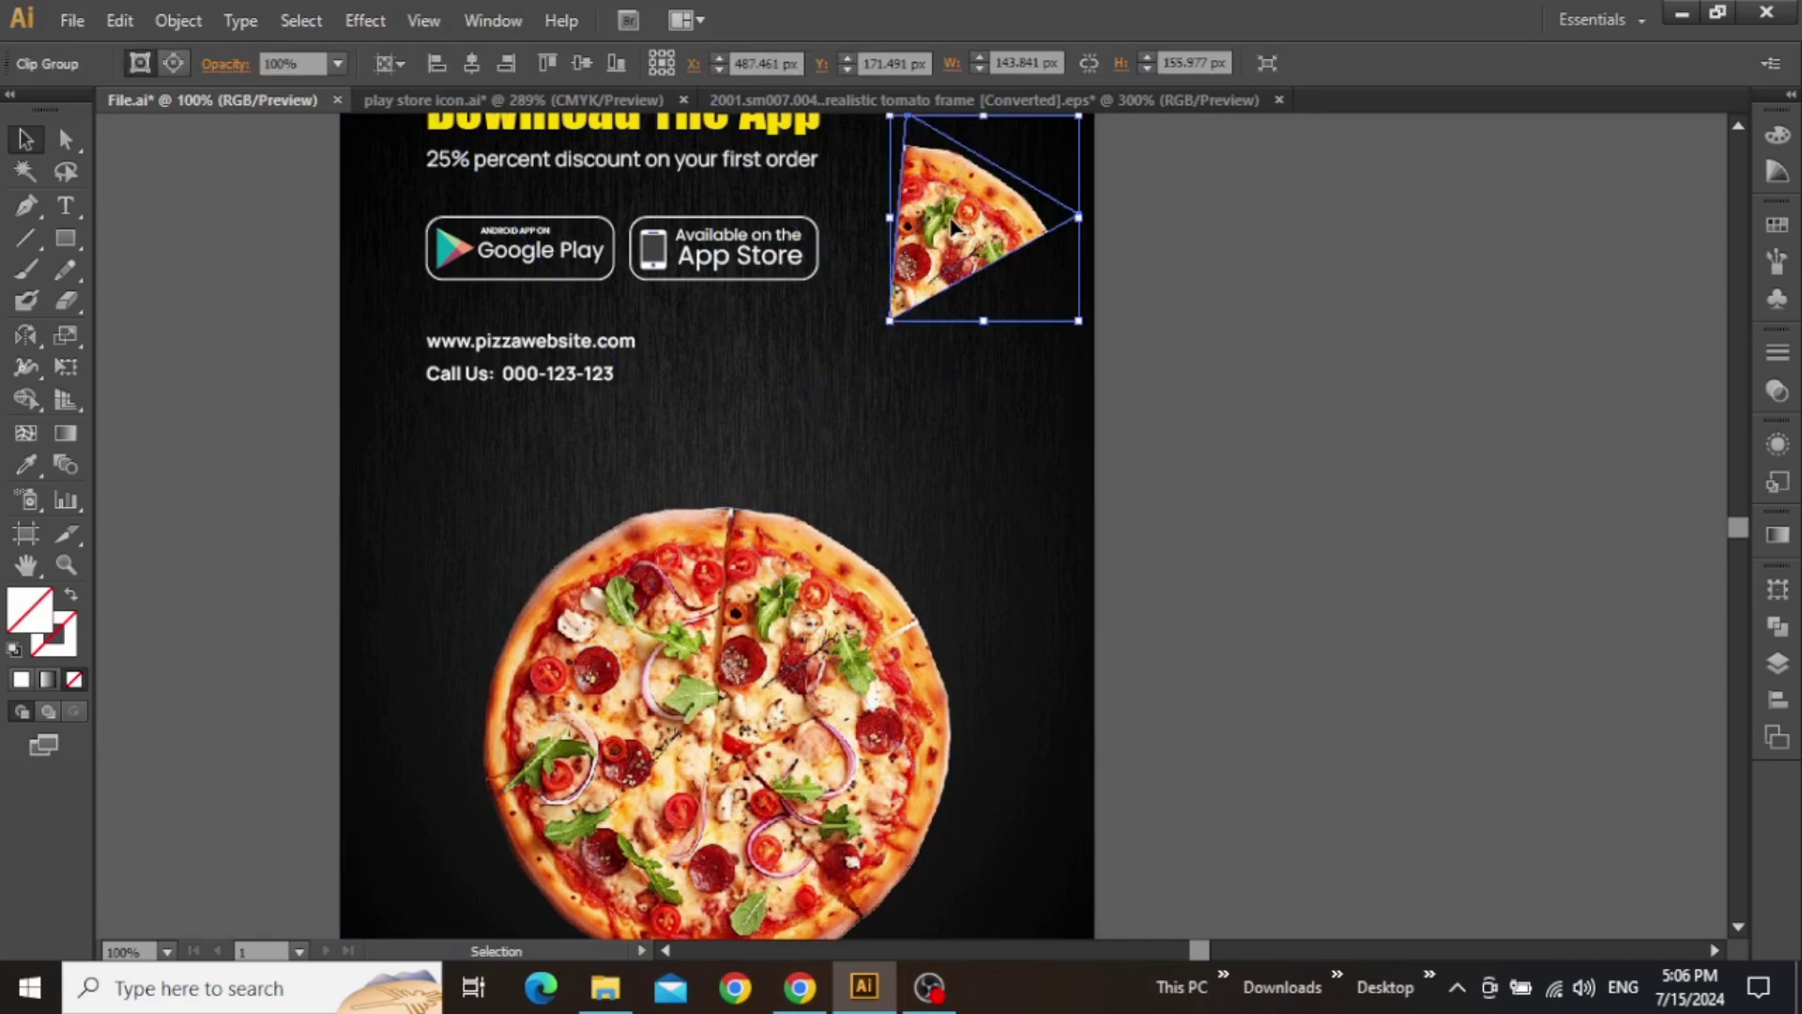
pyautogui.keyDown('shift'); pyautogui.click(791, 658); pyautogui.keyUp('shift')
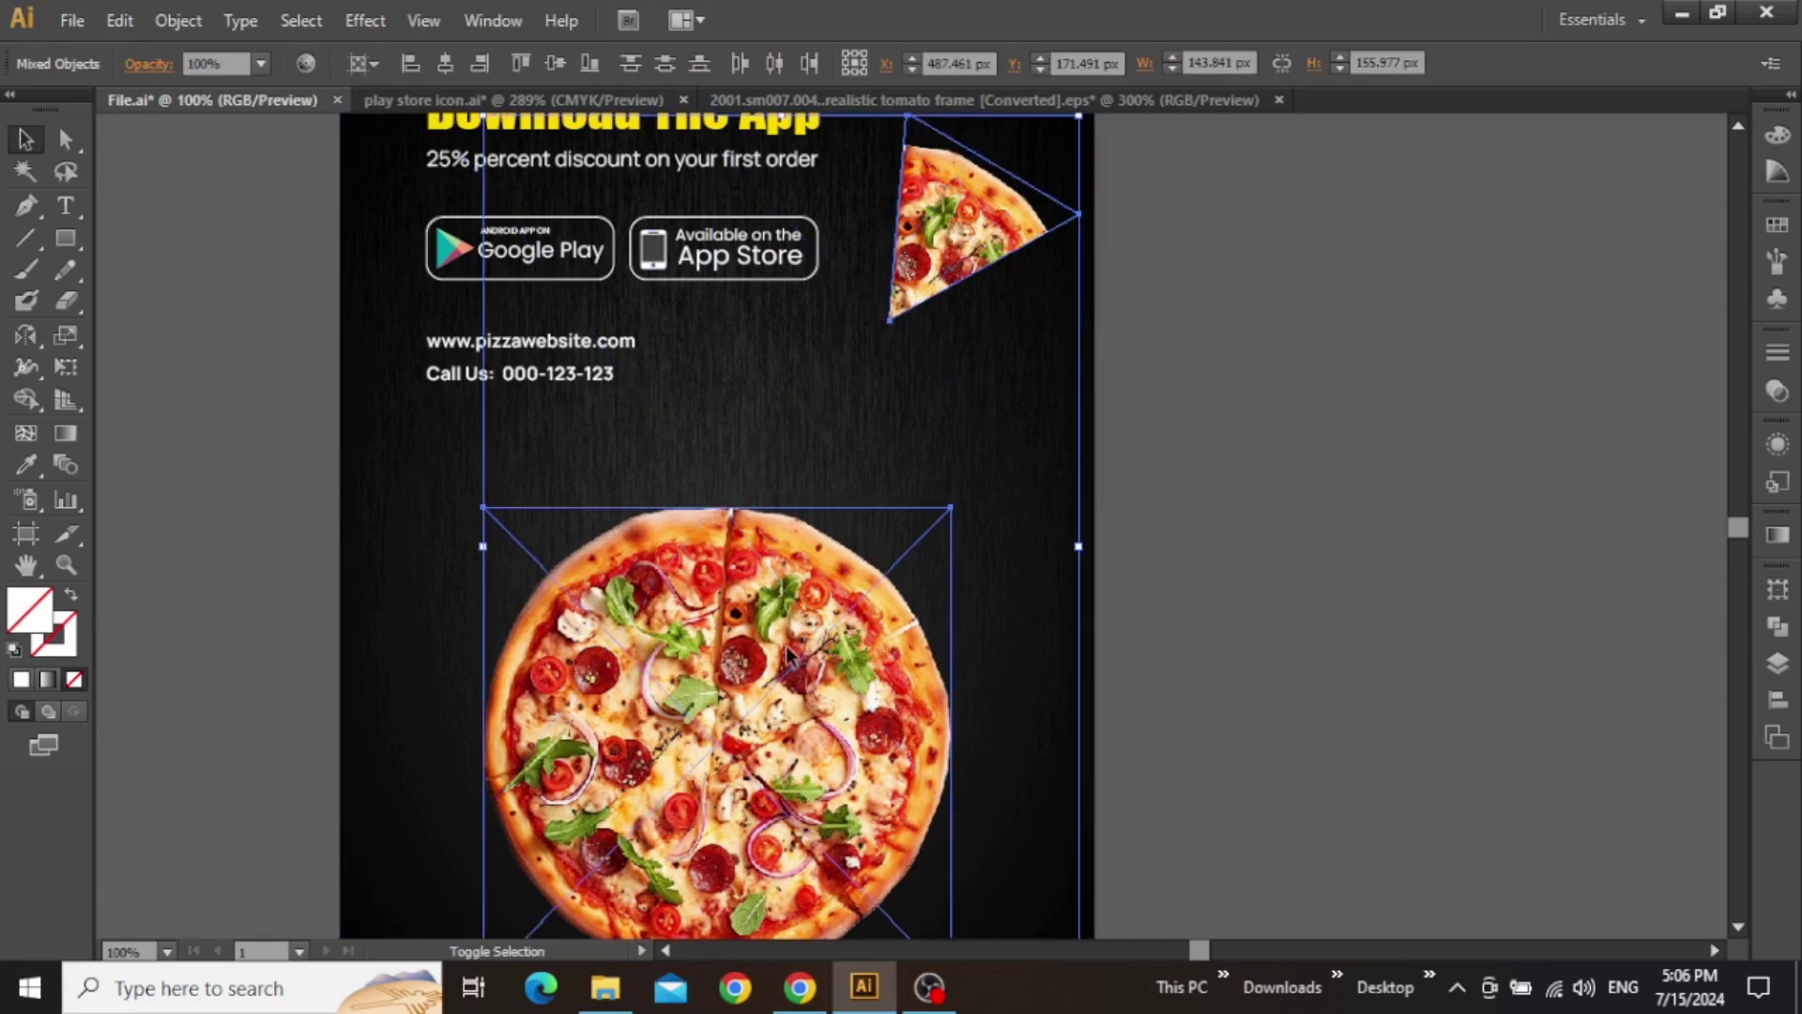
pyautogui.click(365, 20)
pyautogui.moveTo(525, 319)
pyautogui.click(664, 323)
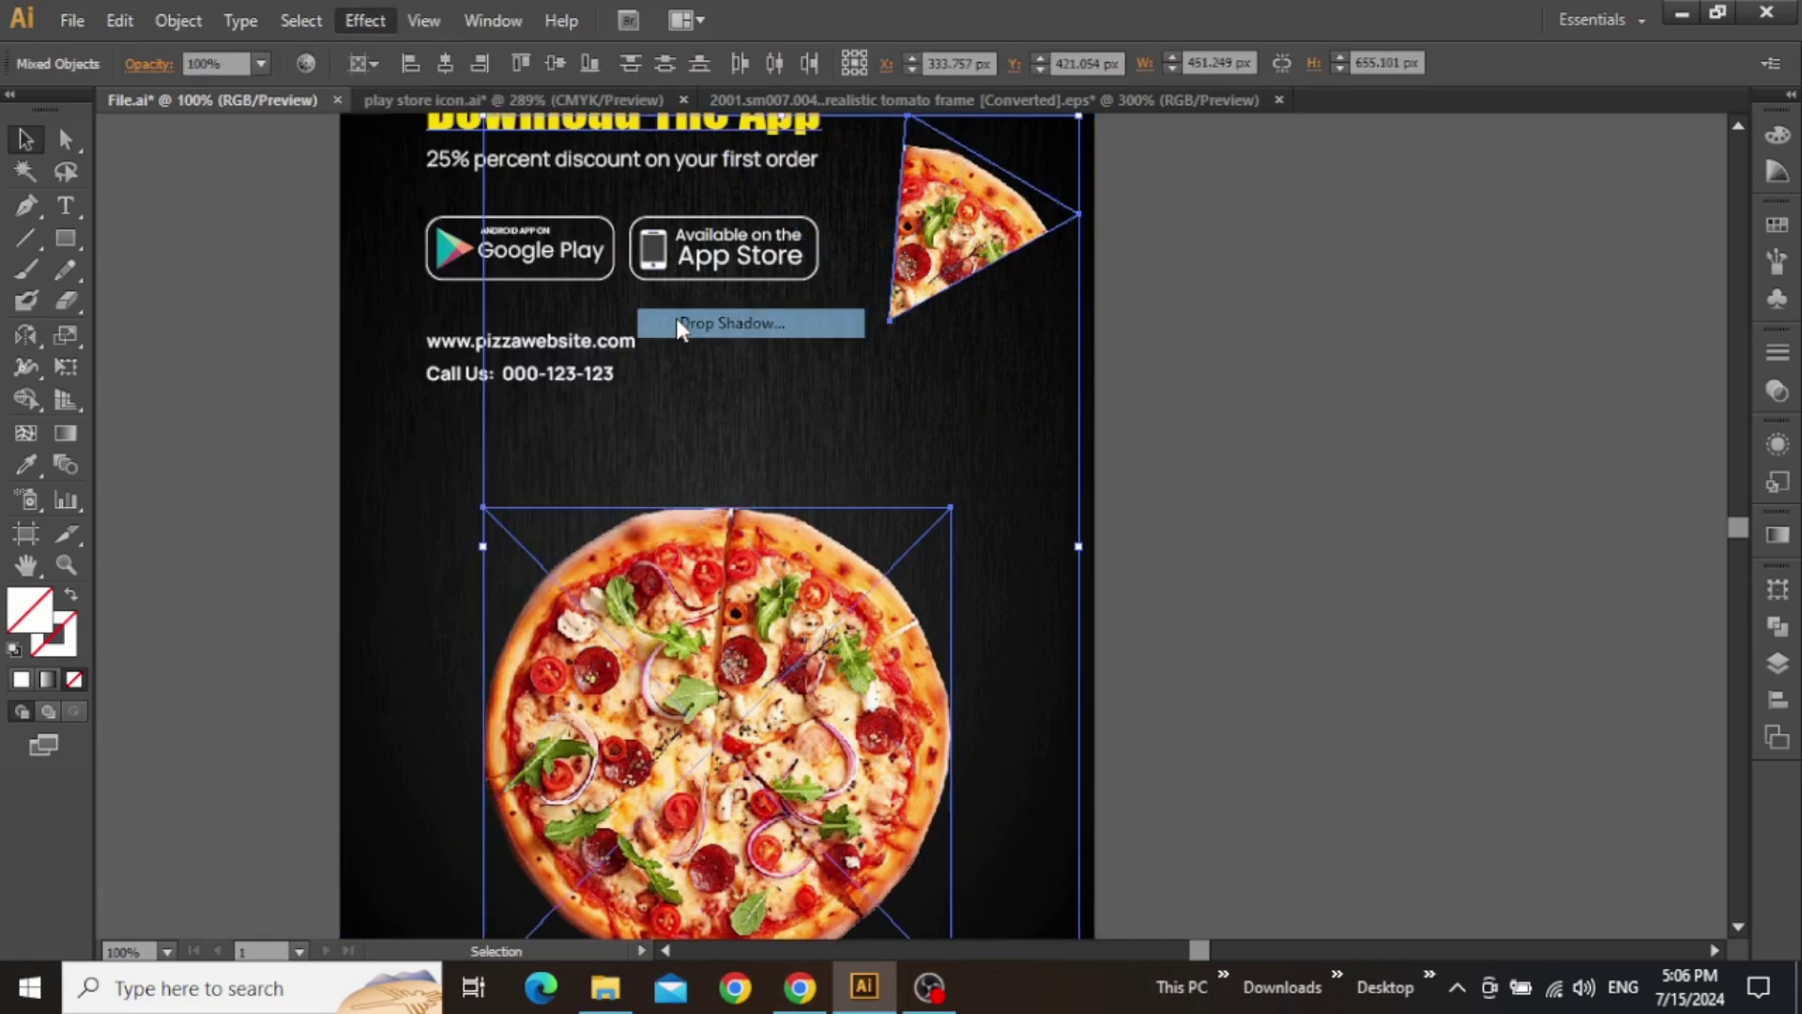
pyautogui.moveTo(1293, 242); pyautogui.dragTo(1252, 234)
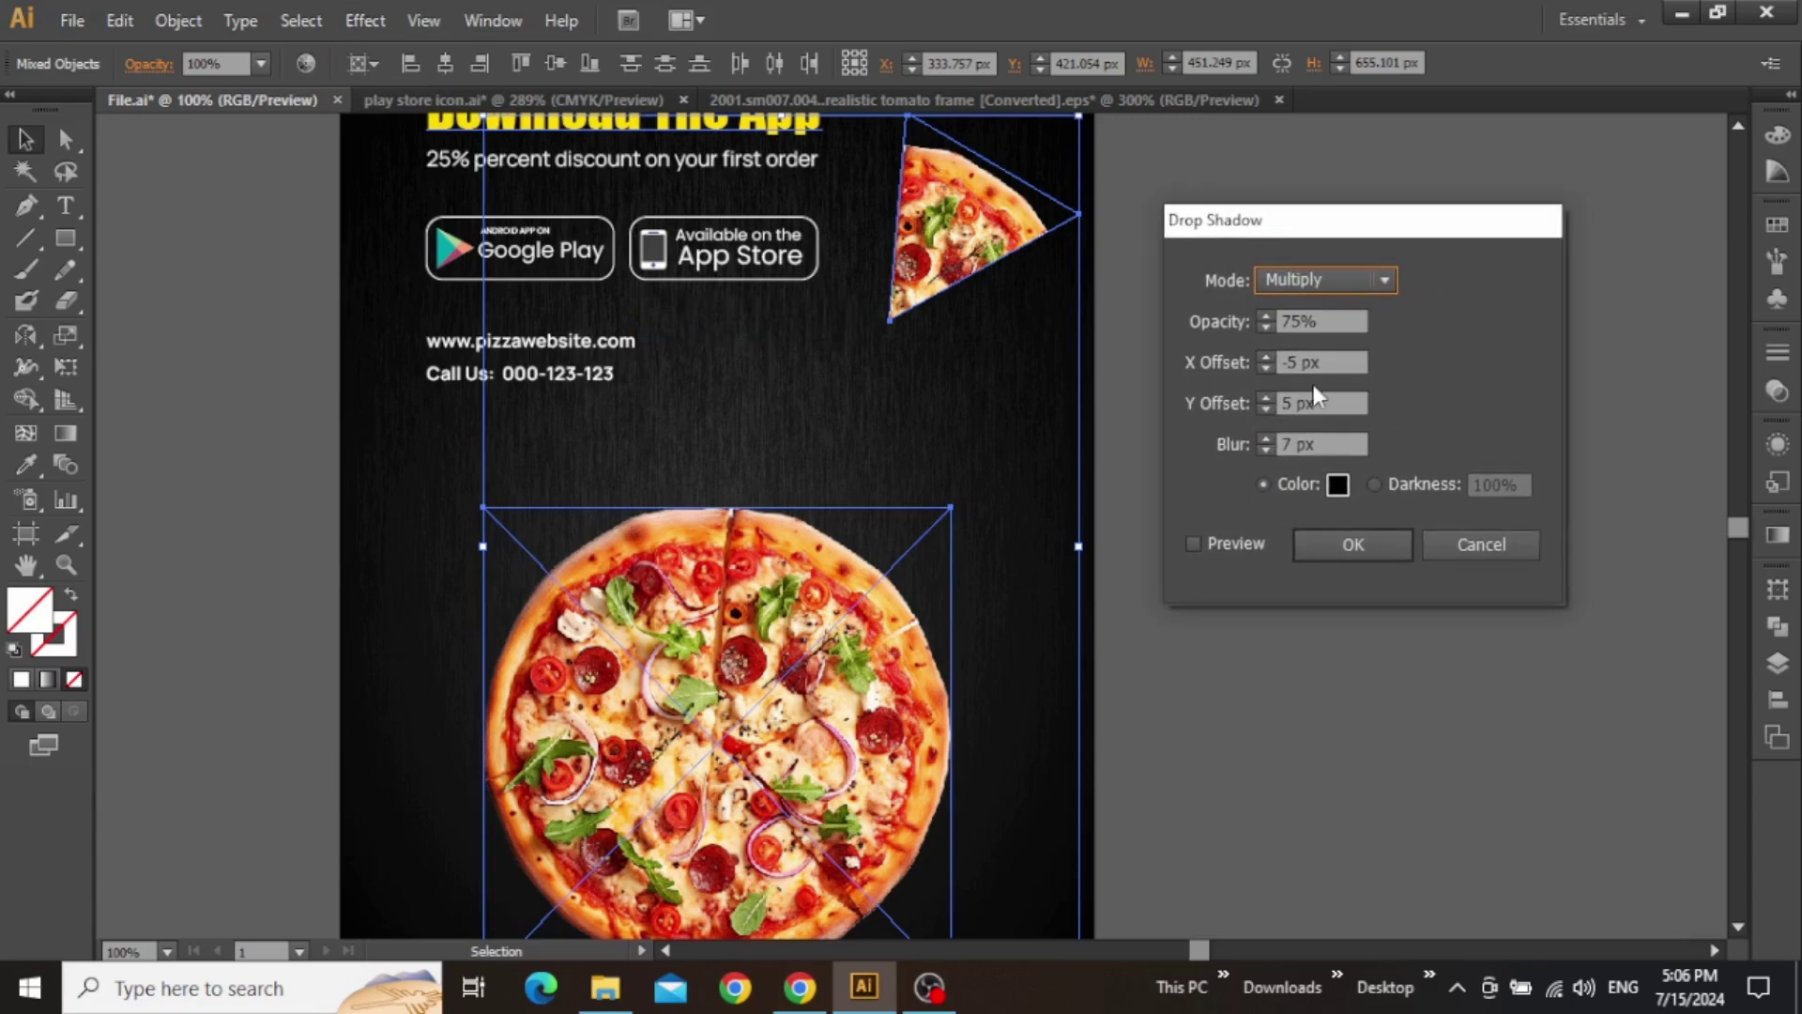
pyautogui.click(1328, 542)
pyautogui.moveTo(1254, 554); pyautogui.dragTo(1394, 382)
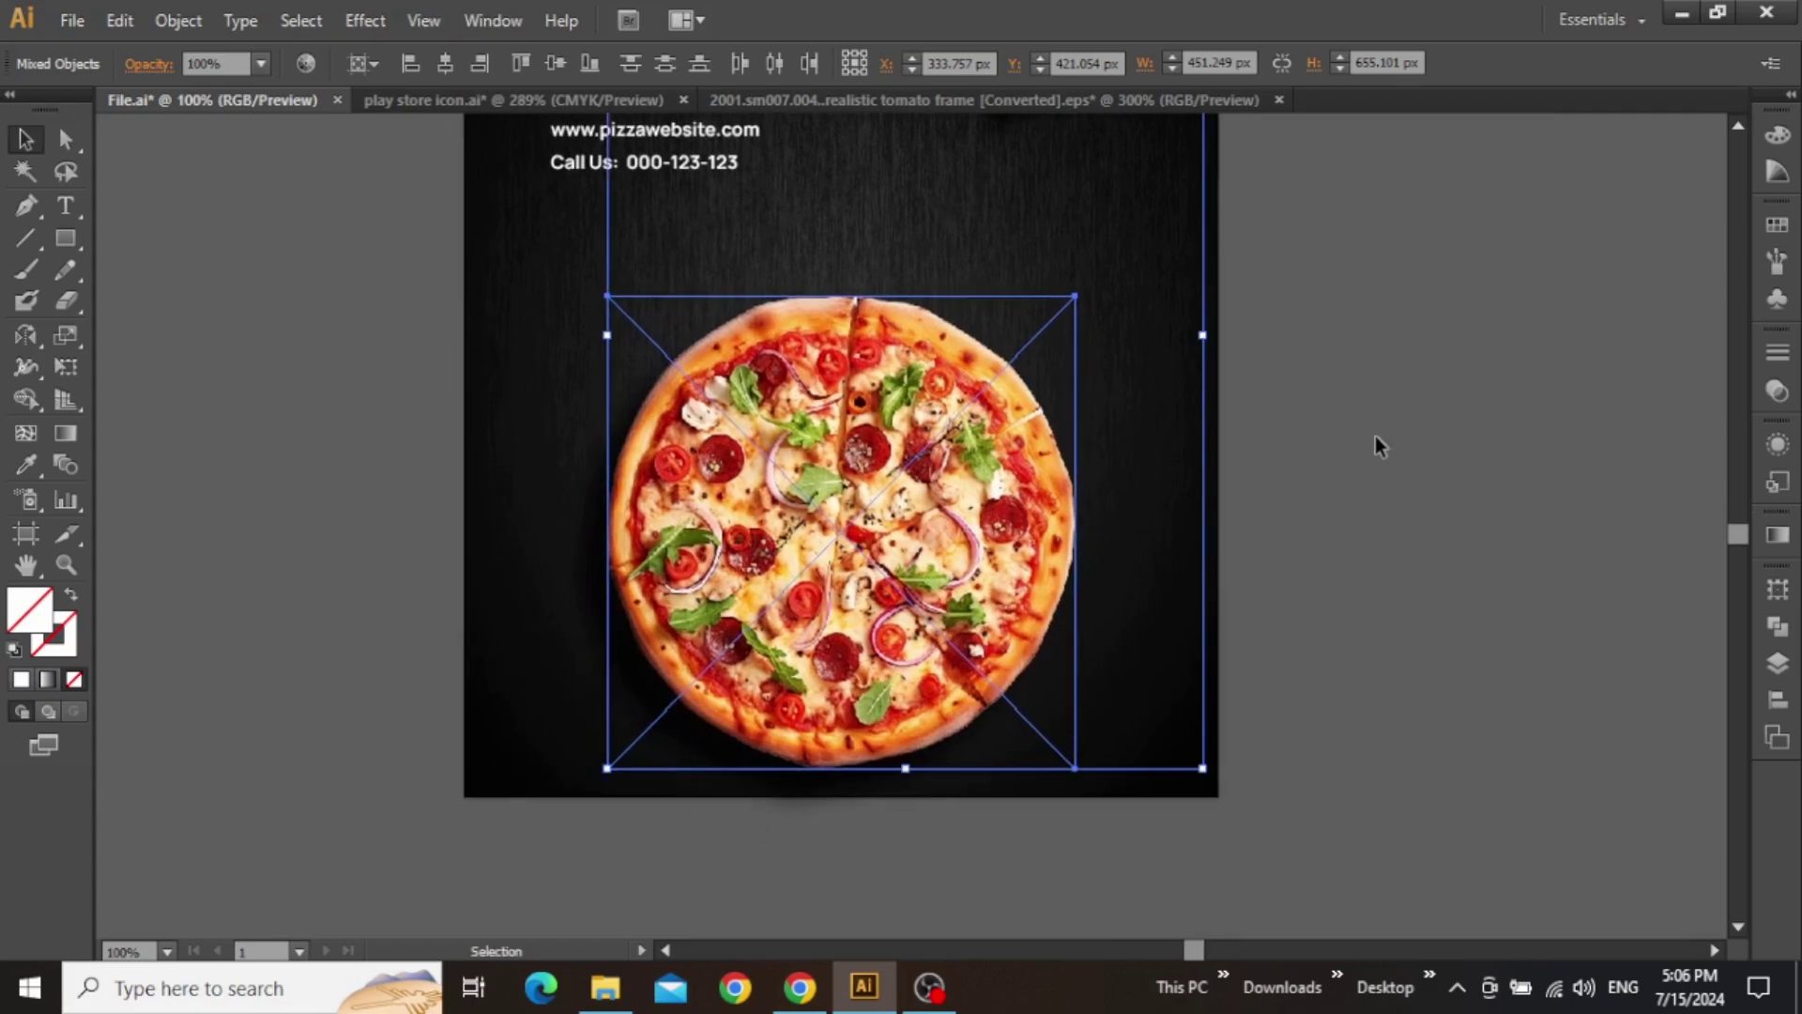
pyautogui.click(1377, 438)
# - Place Mockup.png from the file folder over the pizza and shrink the phone frame proportionally until it fits within the poster
pyautogui.moveTo(827, 553); pyautogui.dragTo(721, 699)
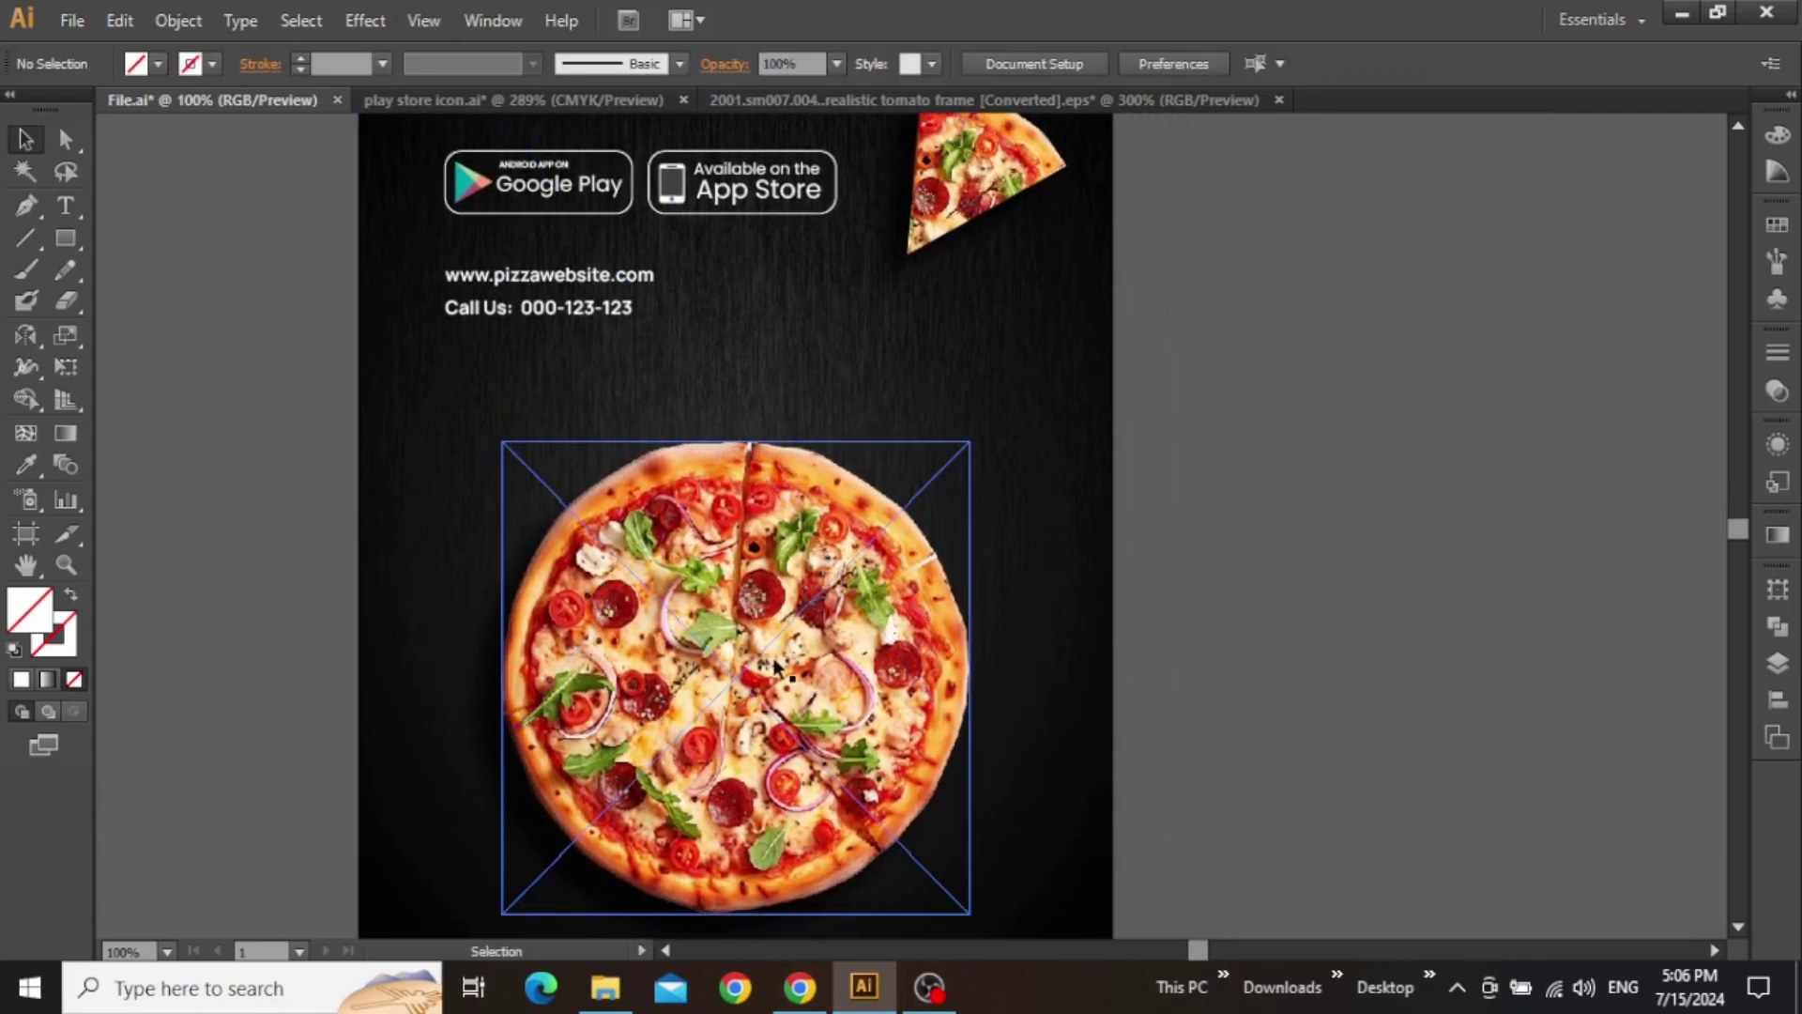
pyautogui.moveTo(1248, 366); pyautogui.dragTo(1303, 432)
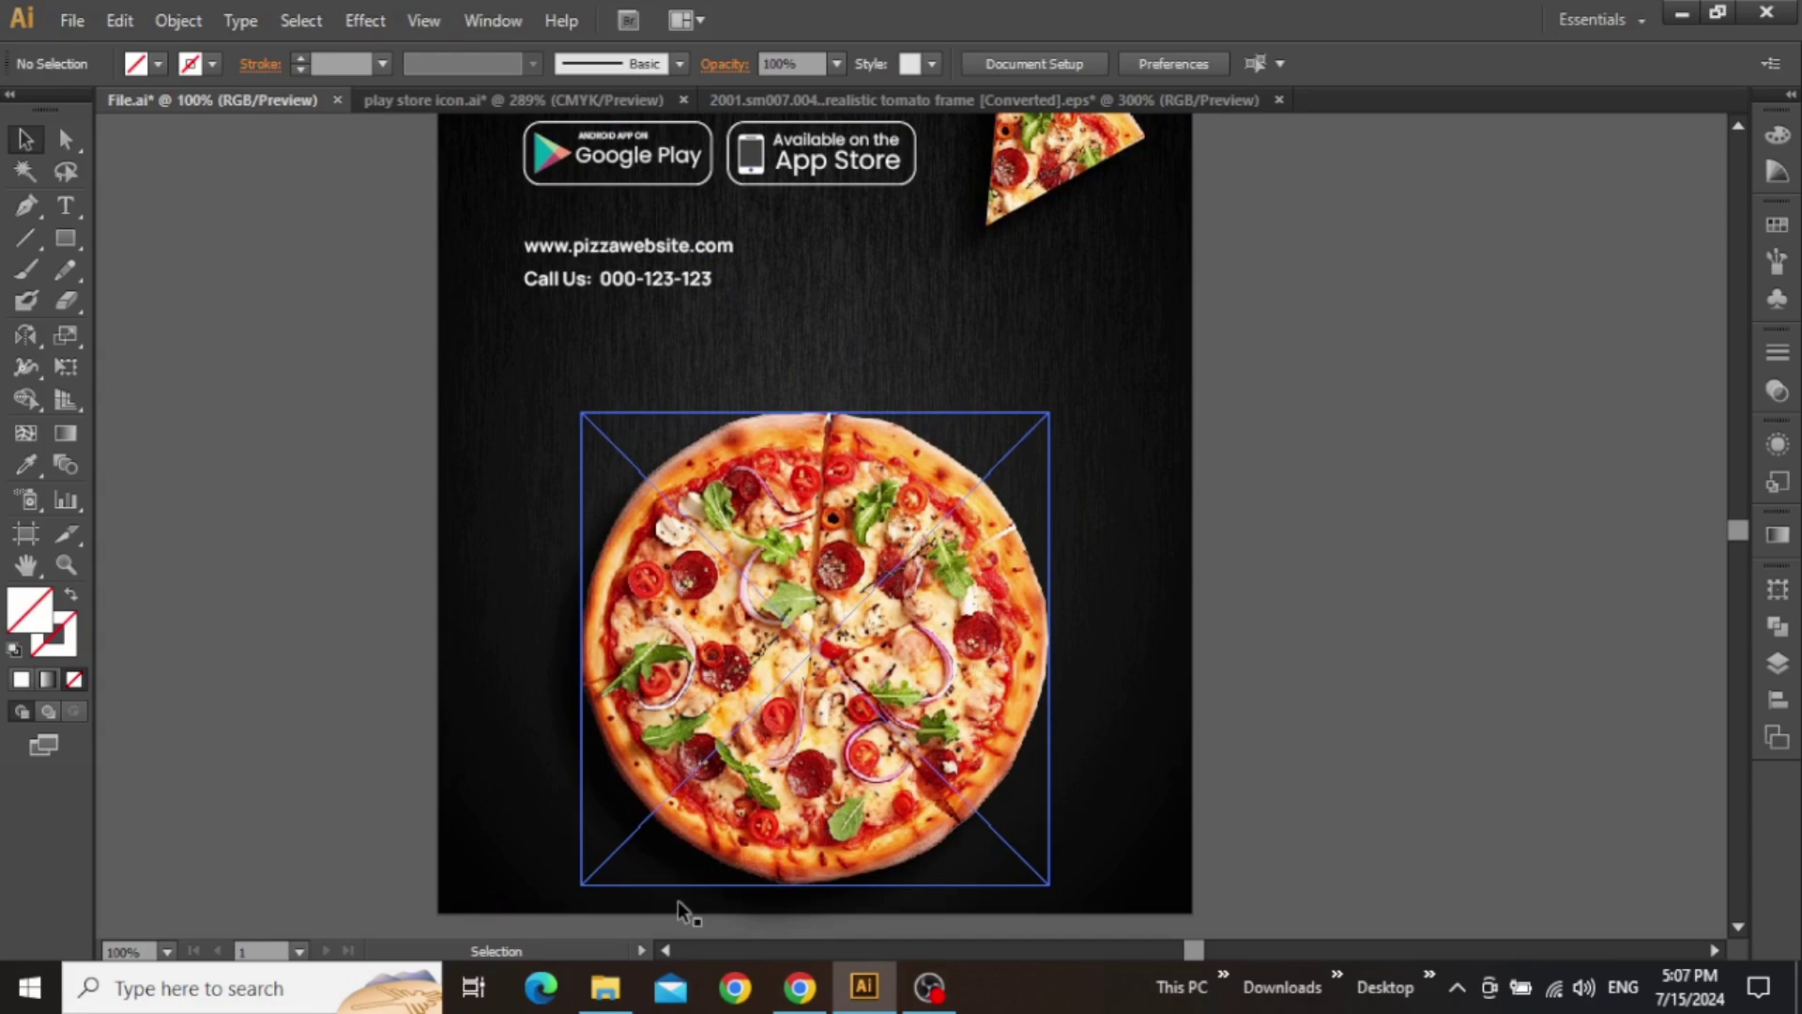
pyautogui.click(606, 987)
pyautogui.moveTo(497, 188); pyautogui.dragTo(871, 542)
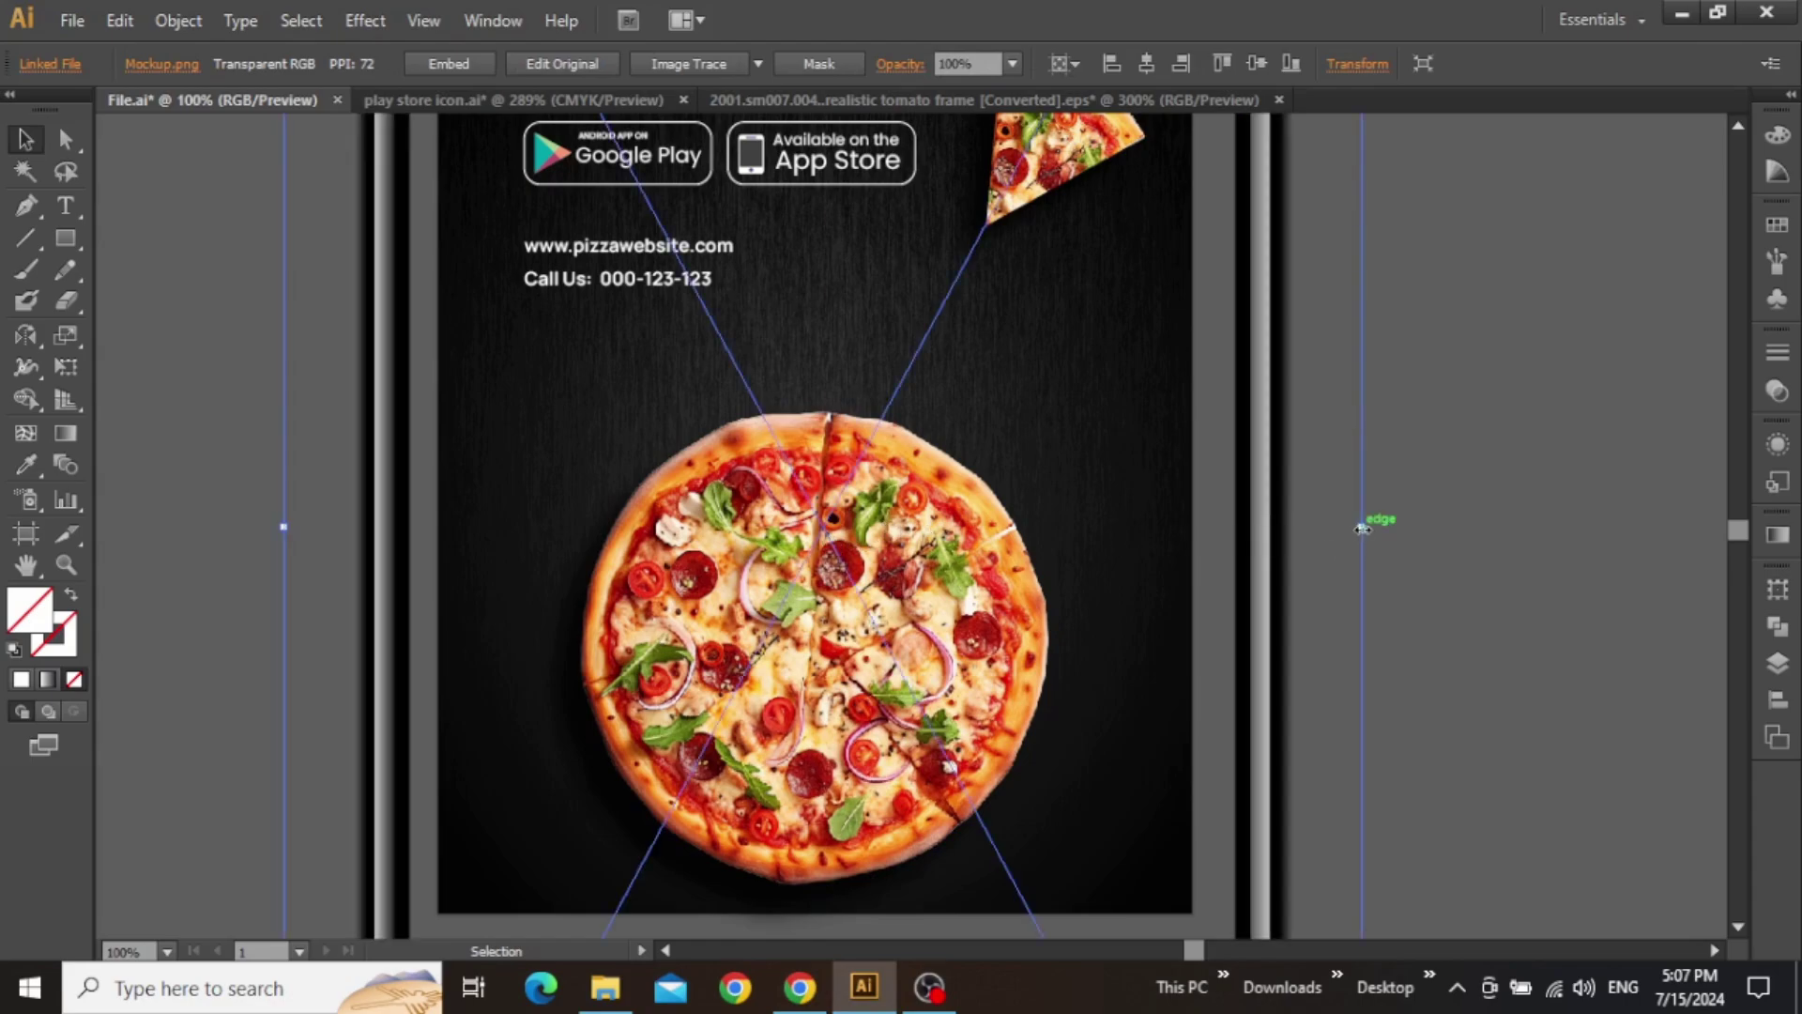
pyautogui.moveTo(1363, 528); pyautogui.dragTo(997, 483)
# - Center the phone mockup horizontally on the poster and shrink it slightly from its upper edge
pyautogui.click(1777, 700)
pyautogui.click(1524, 638)
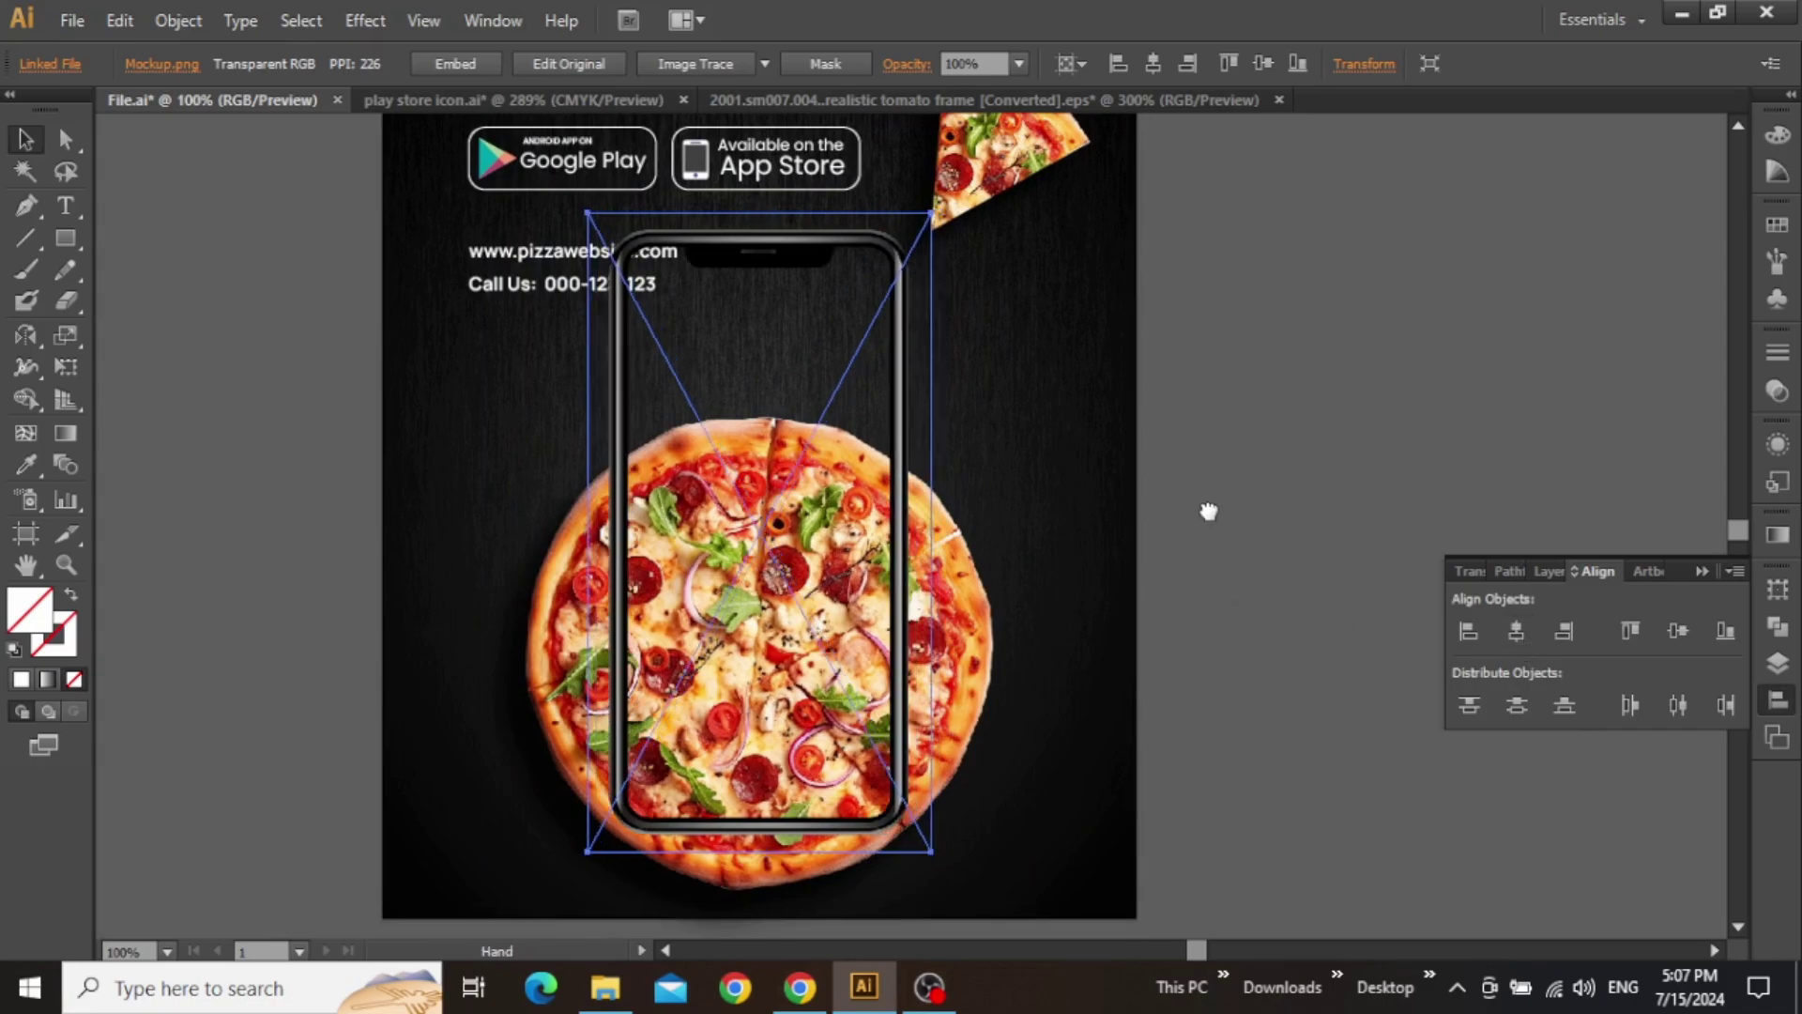
pyautogui.moveTo(1209, 511); pyautogui.dragTo(1221, 466)
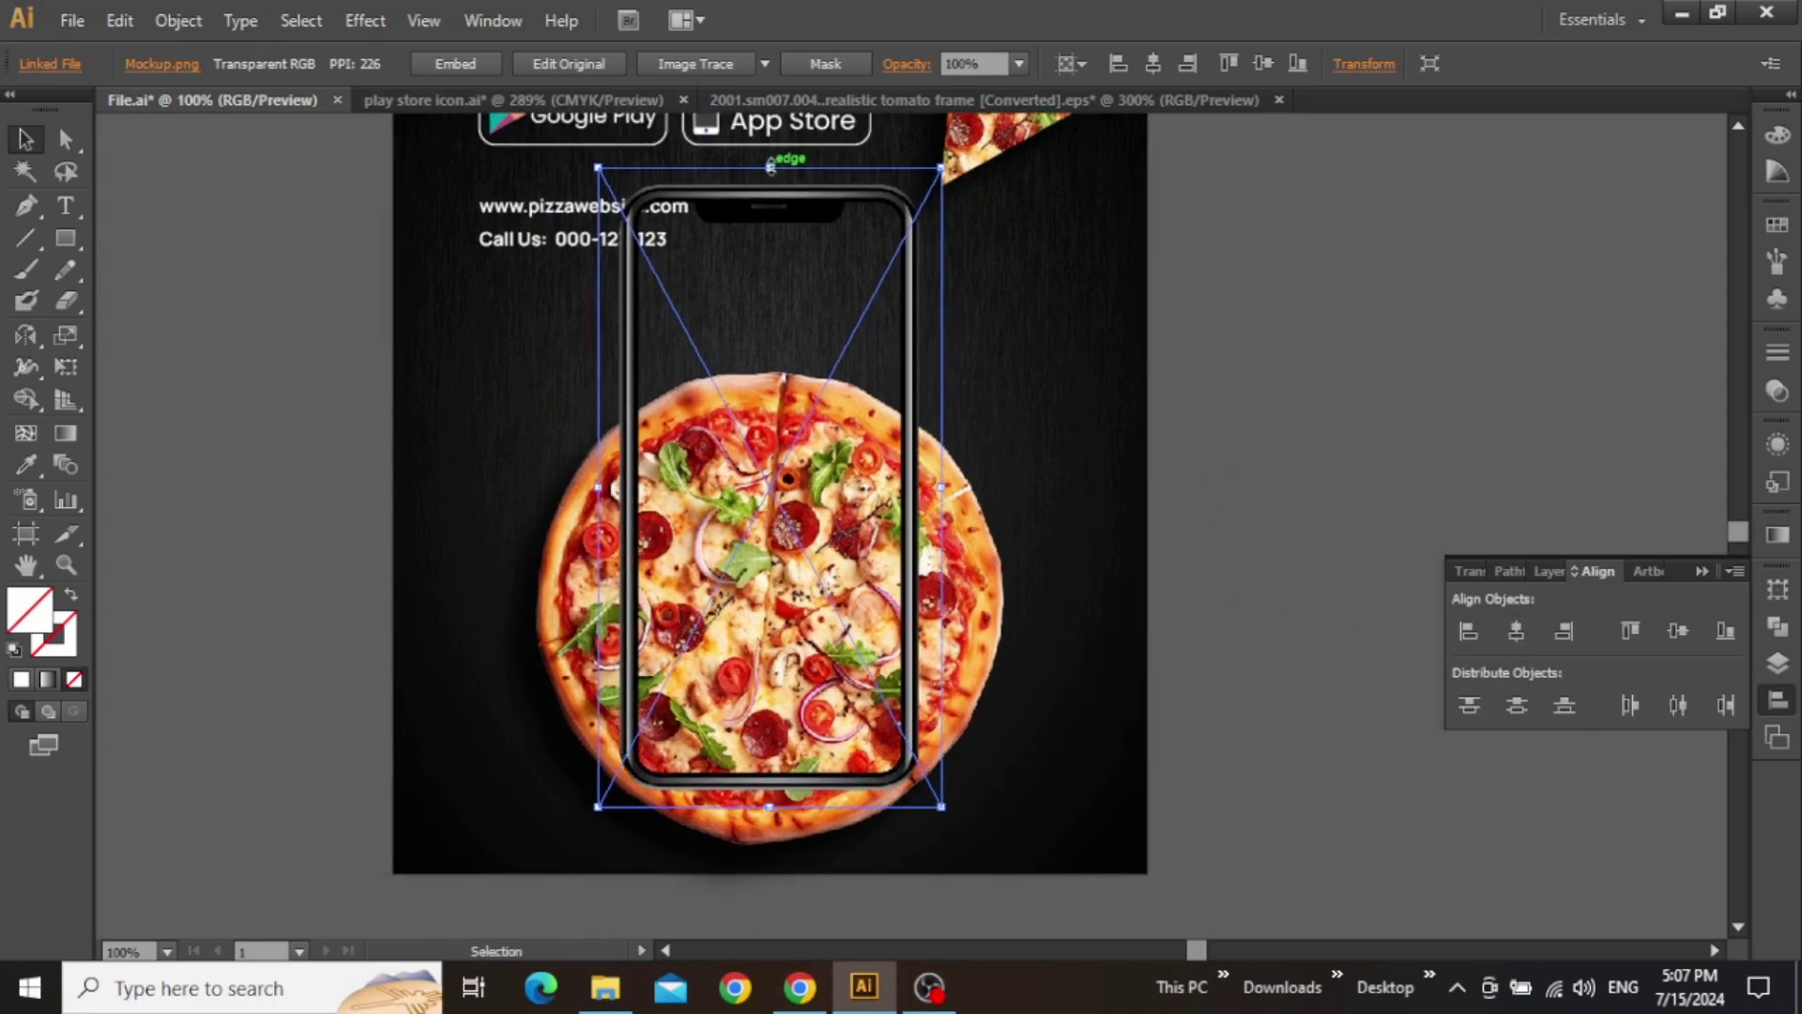
pyautogui.moveTo(770, 168); pyautogui.dragTo(770, 219)
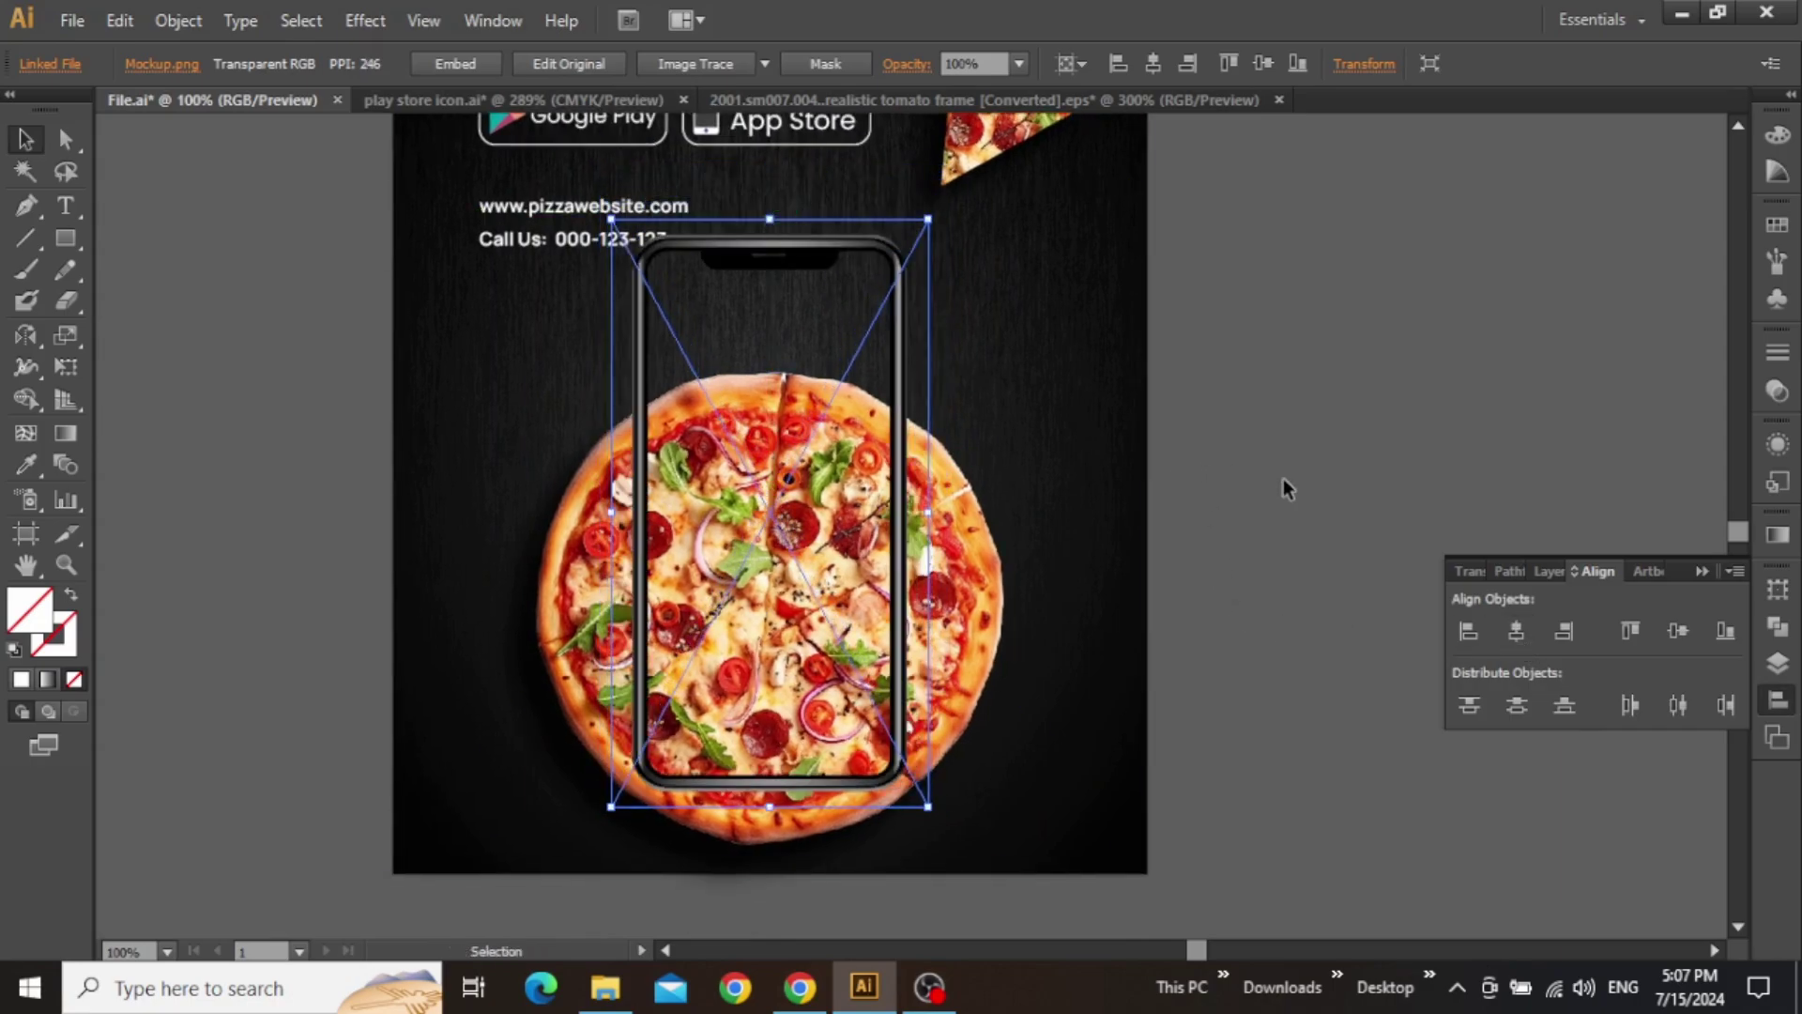
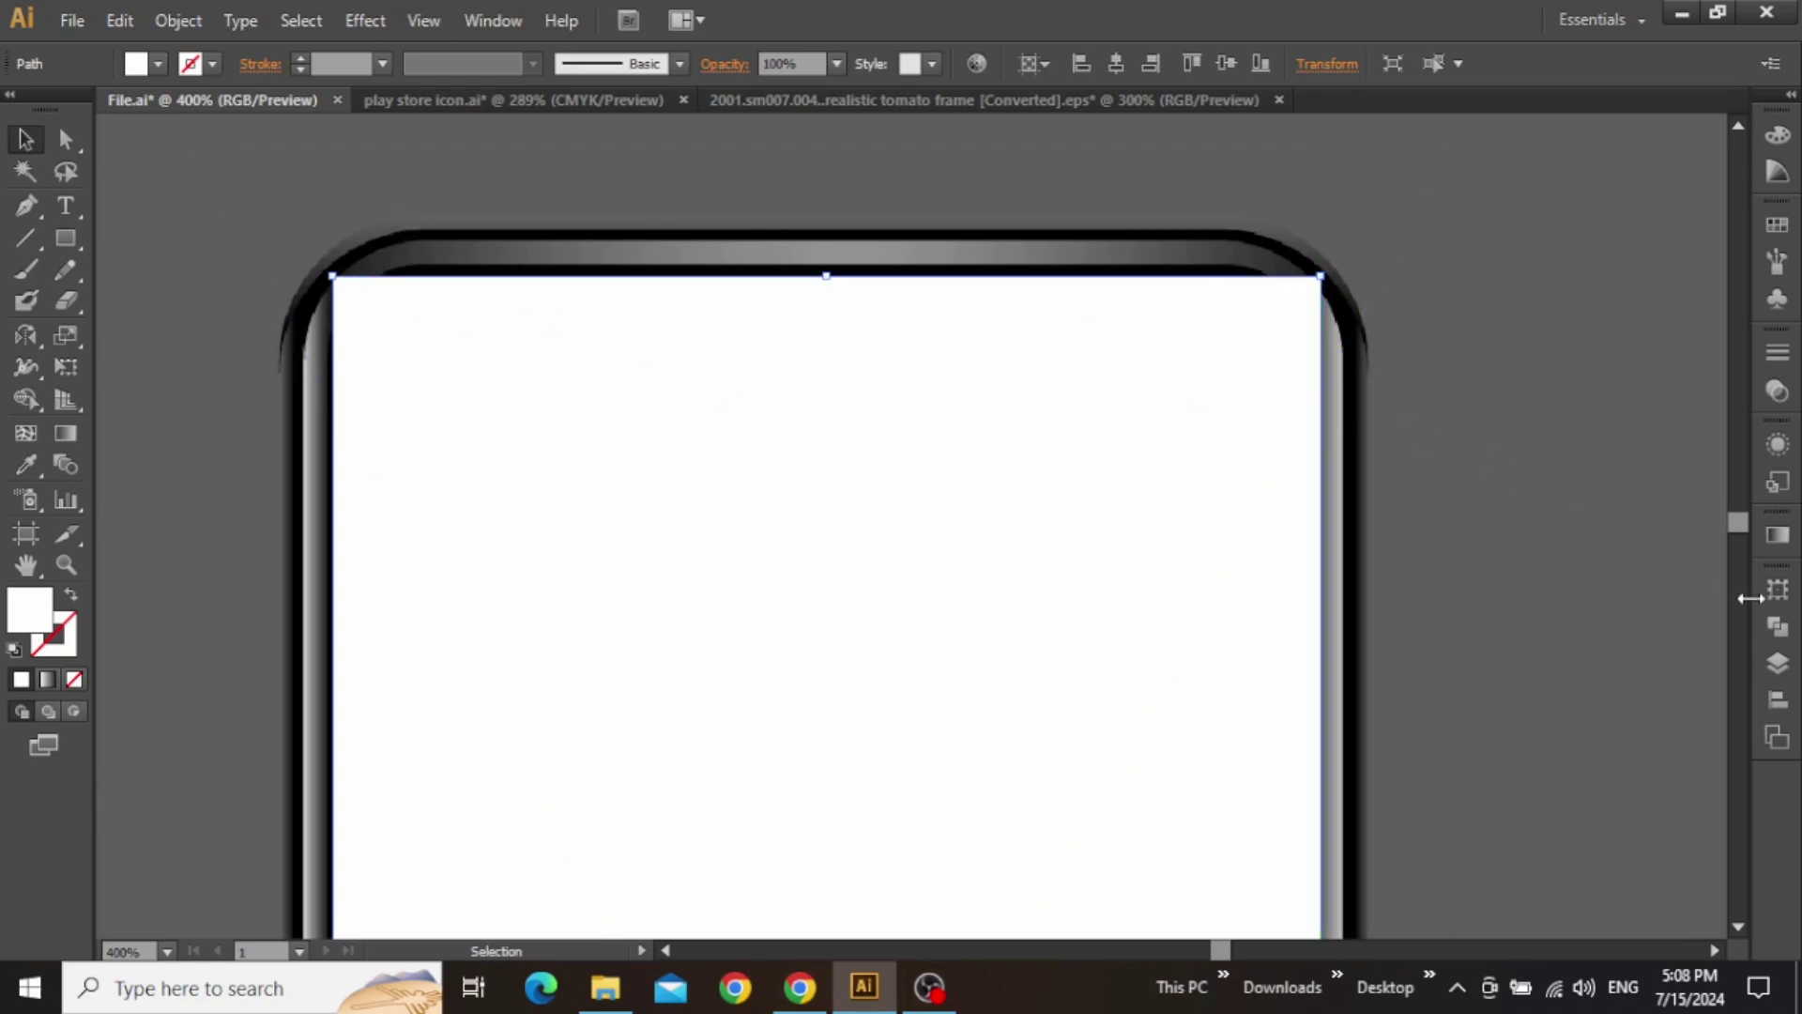
# - Move the white screen rectangle directly below the phone mockup in the layer order
pyautogui.click(1777, 663)
pyautogui.moveTo(1535, 634); pyautogui.dragTo(1570, 675)
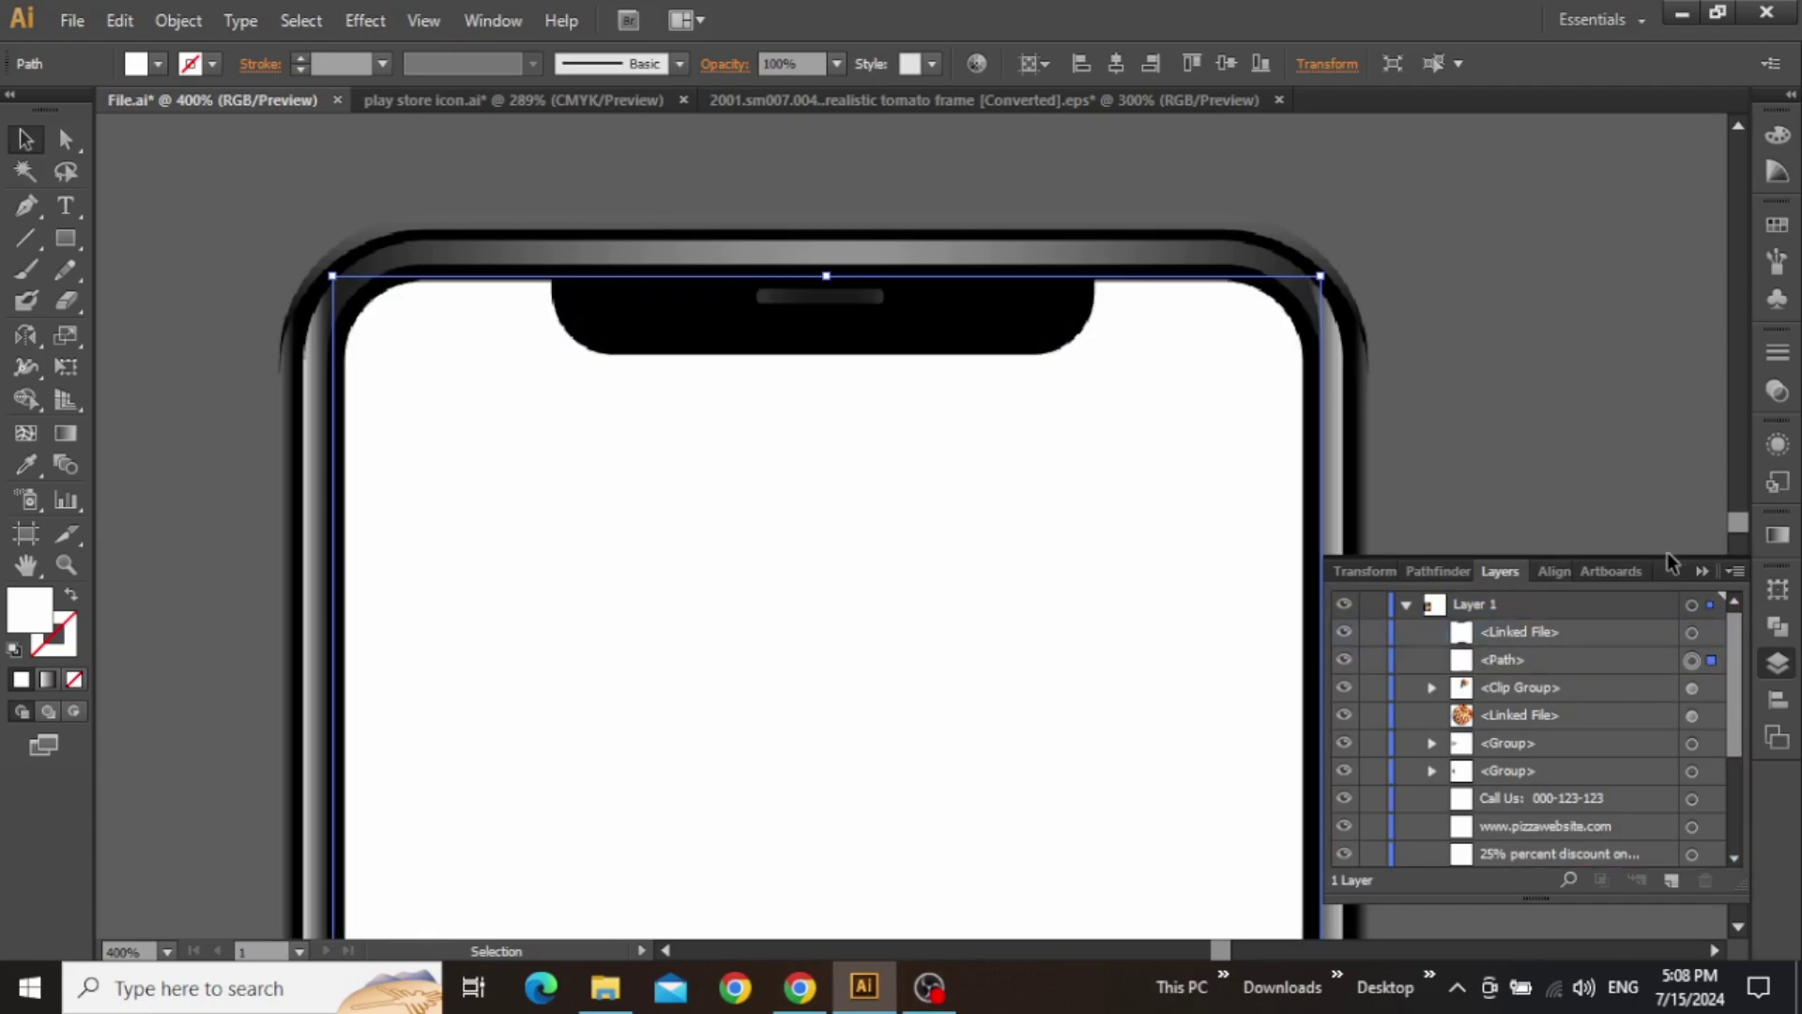
pyautogui.click(1701, 570)
pyautogui.scroll(-2, 1495, 488)
pyautogui.moveTo(1521, 514); pyautogui.dragTo(1302, 364)
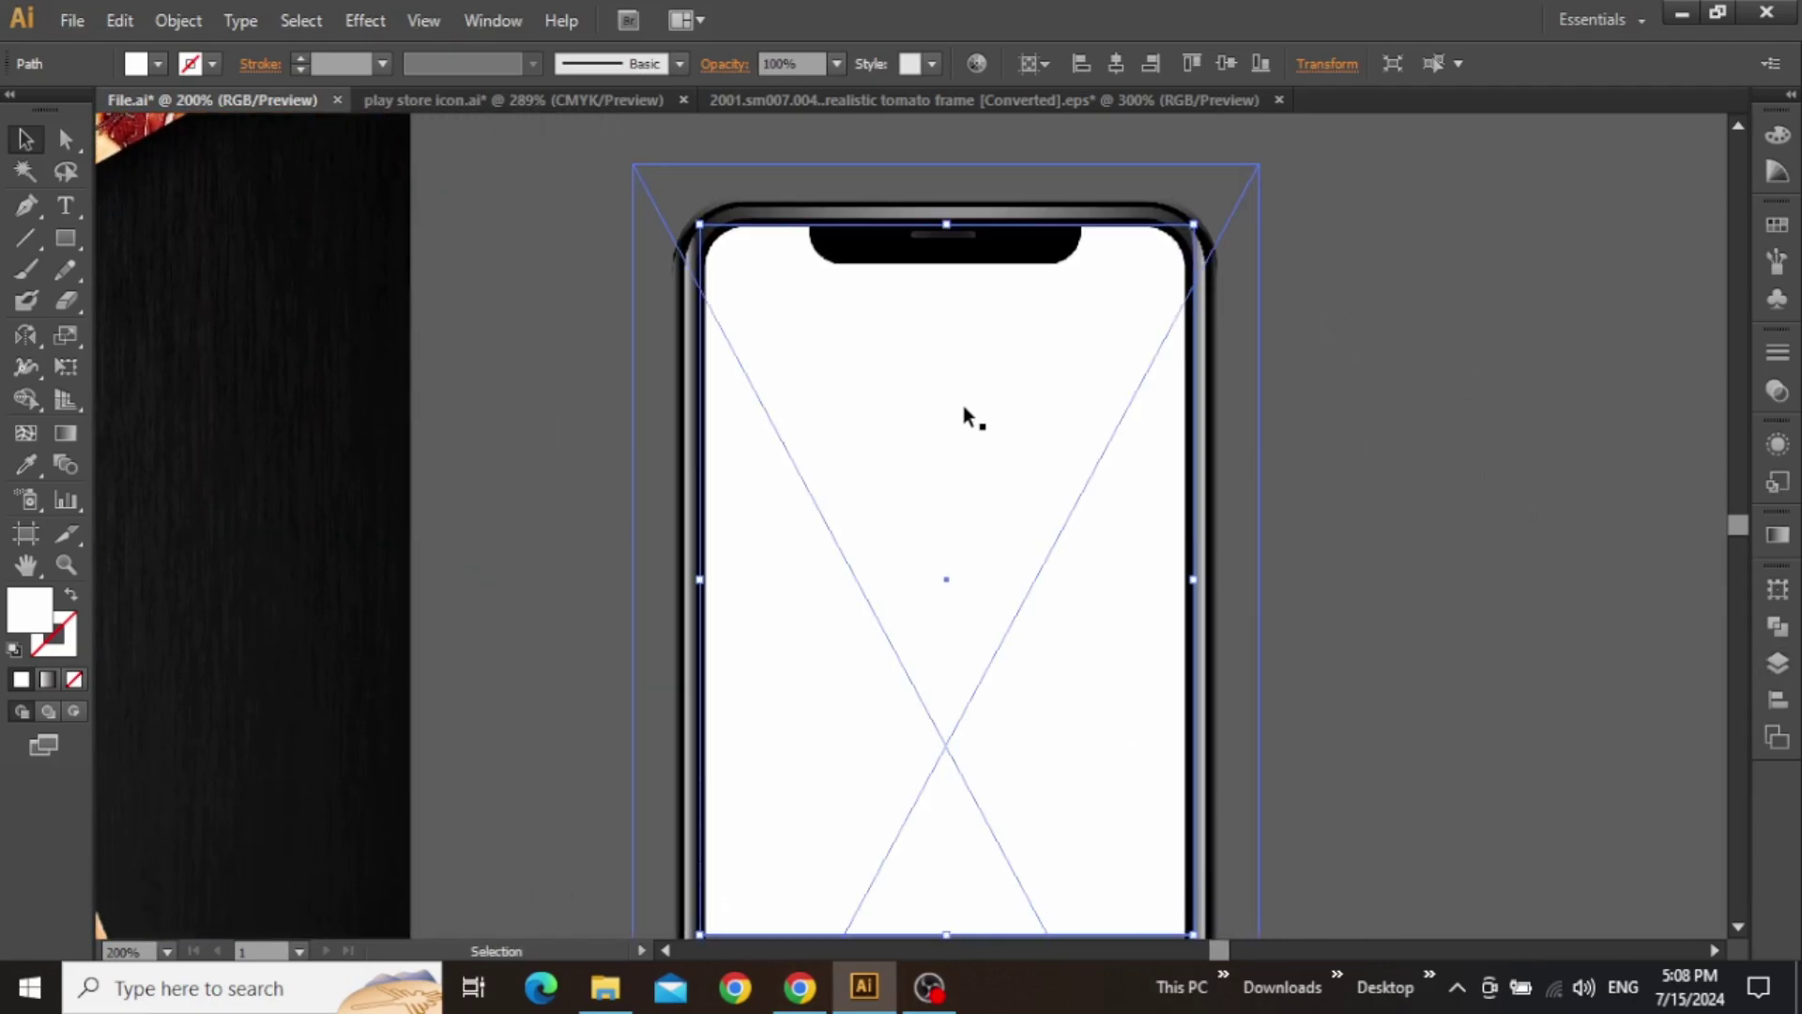
# - Fill the white screen rectangle with a linear gradient at a 90° angle
pyautogui.click(1779, 537)
pyautogui.click(1471, 564)
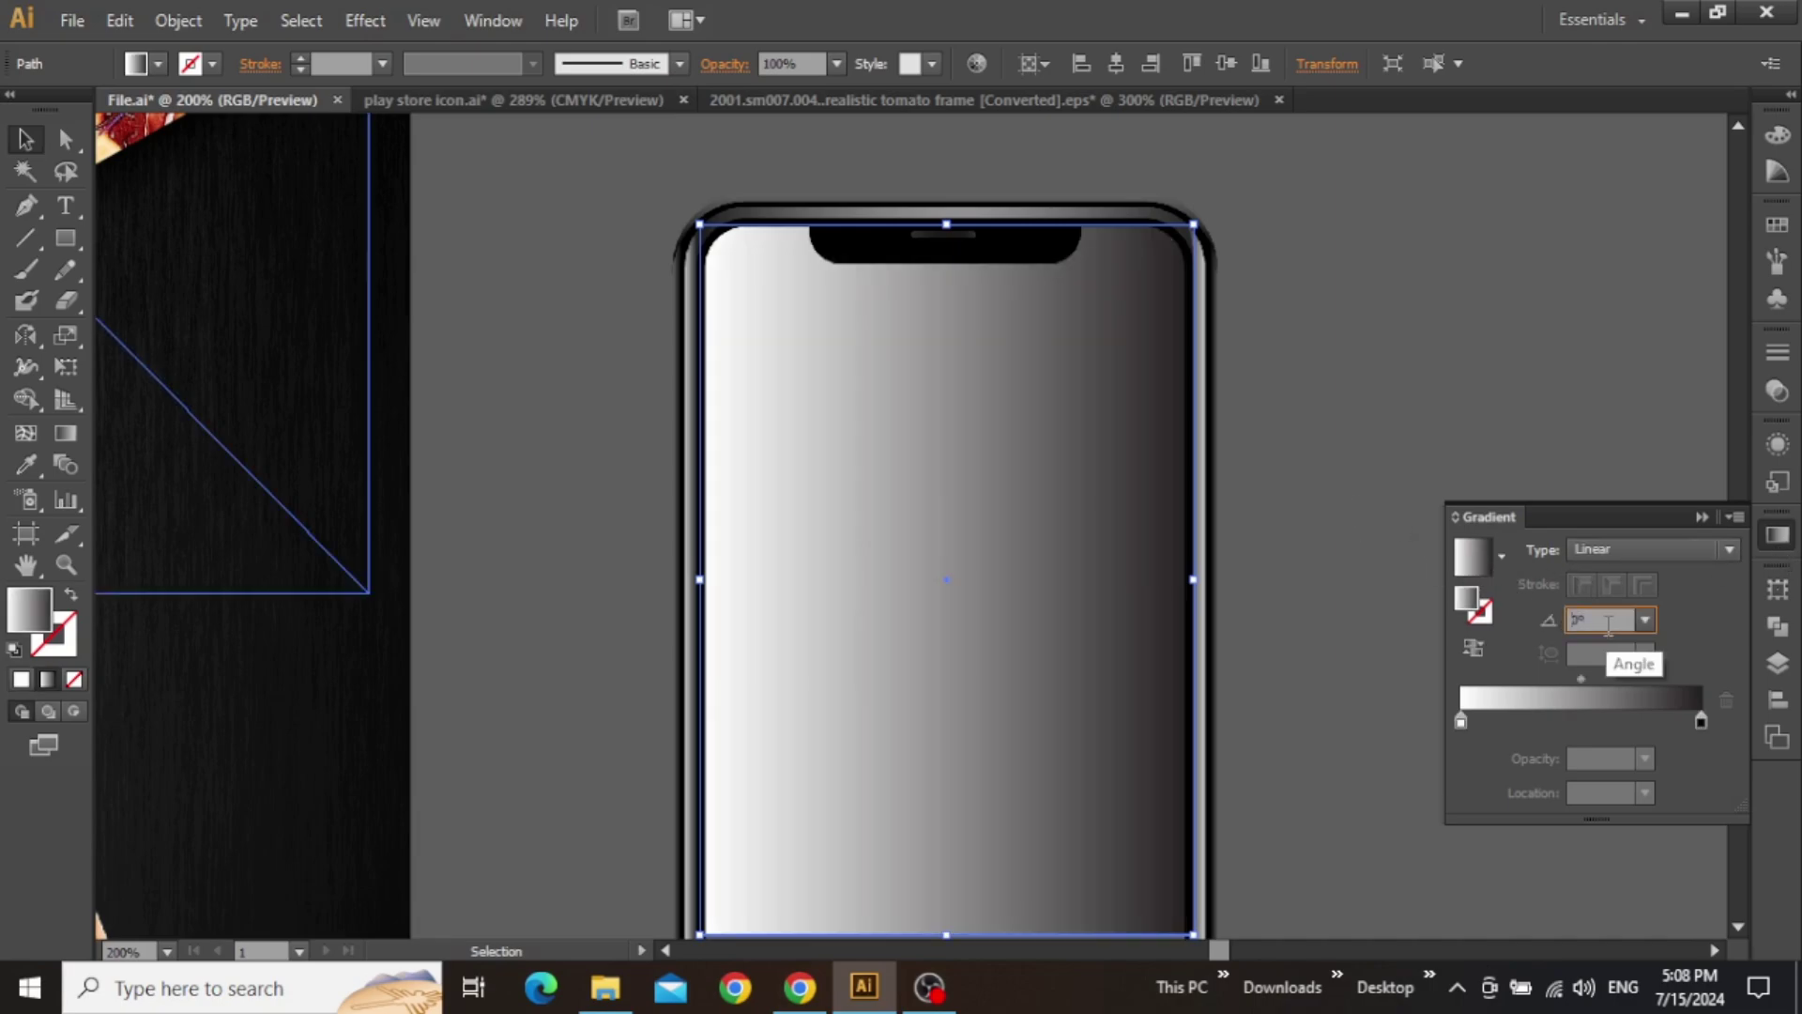
pyautogui.press('Return')
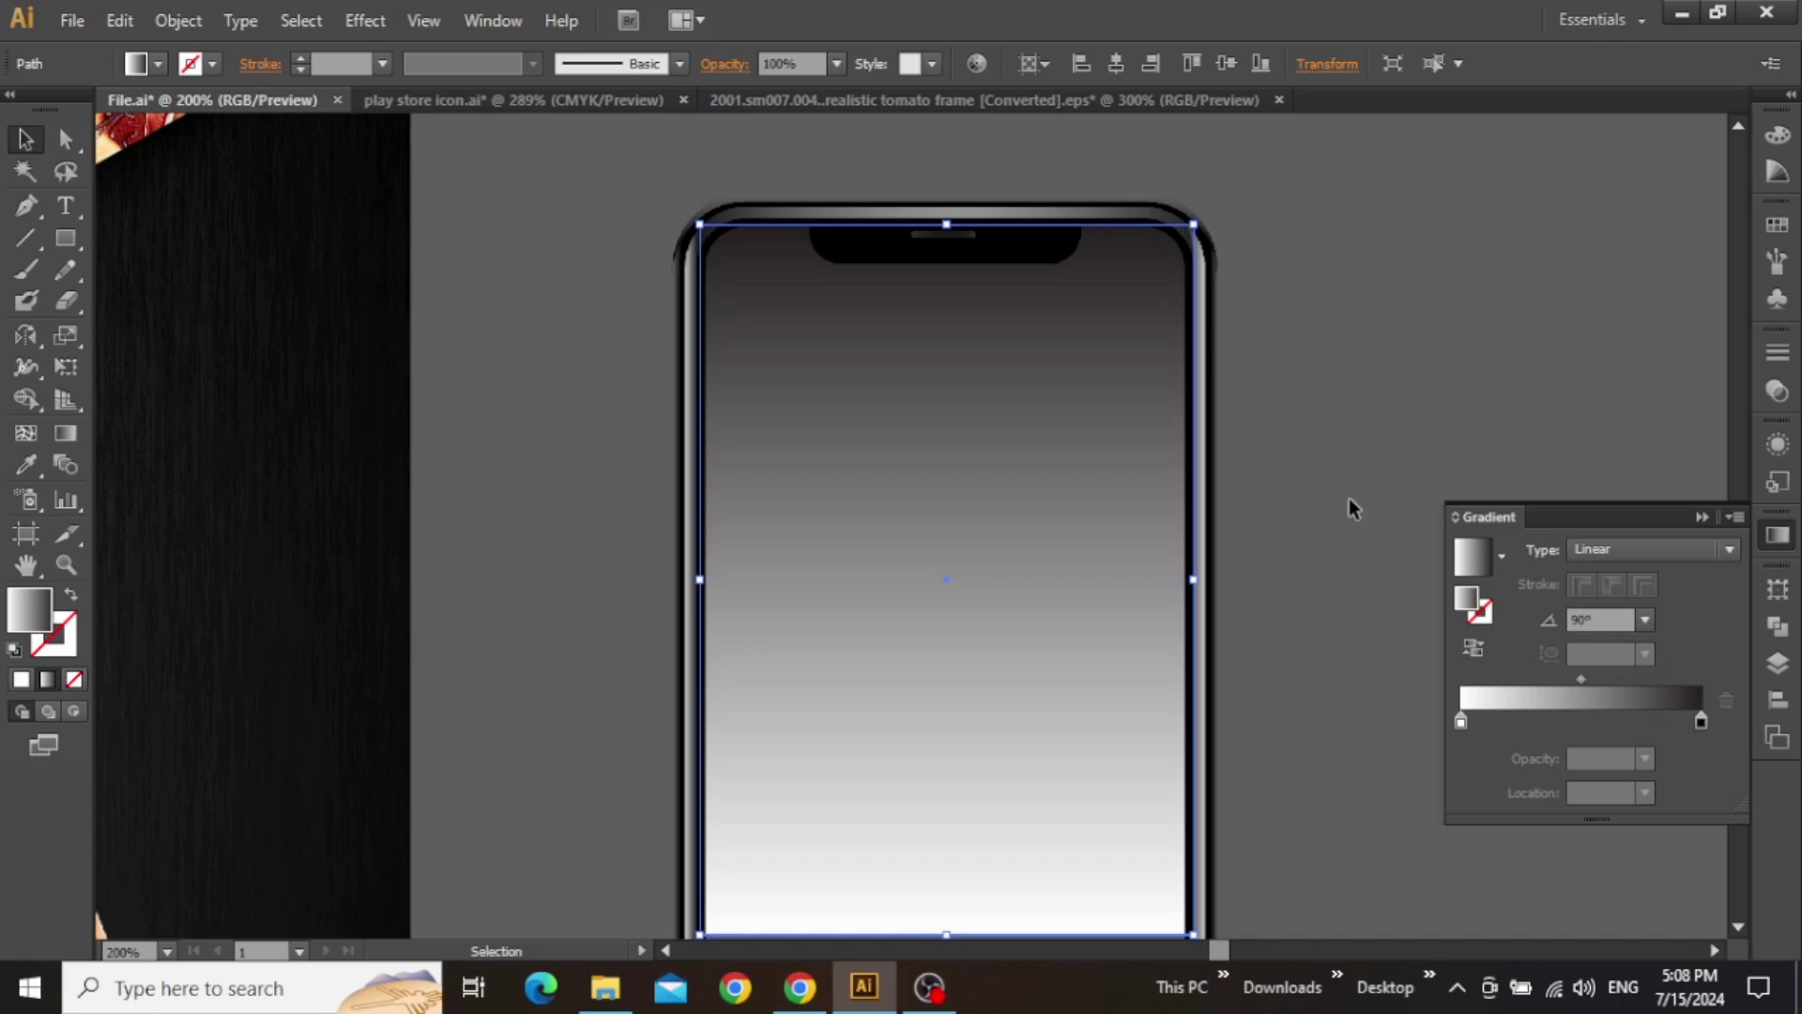
# - Switch both color stops of the screen gradient to RGB and make each one black (000000)
pyautogui.moveTo(1272, 466); pyautogui.dragTo(1179, 450)
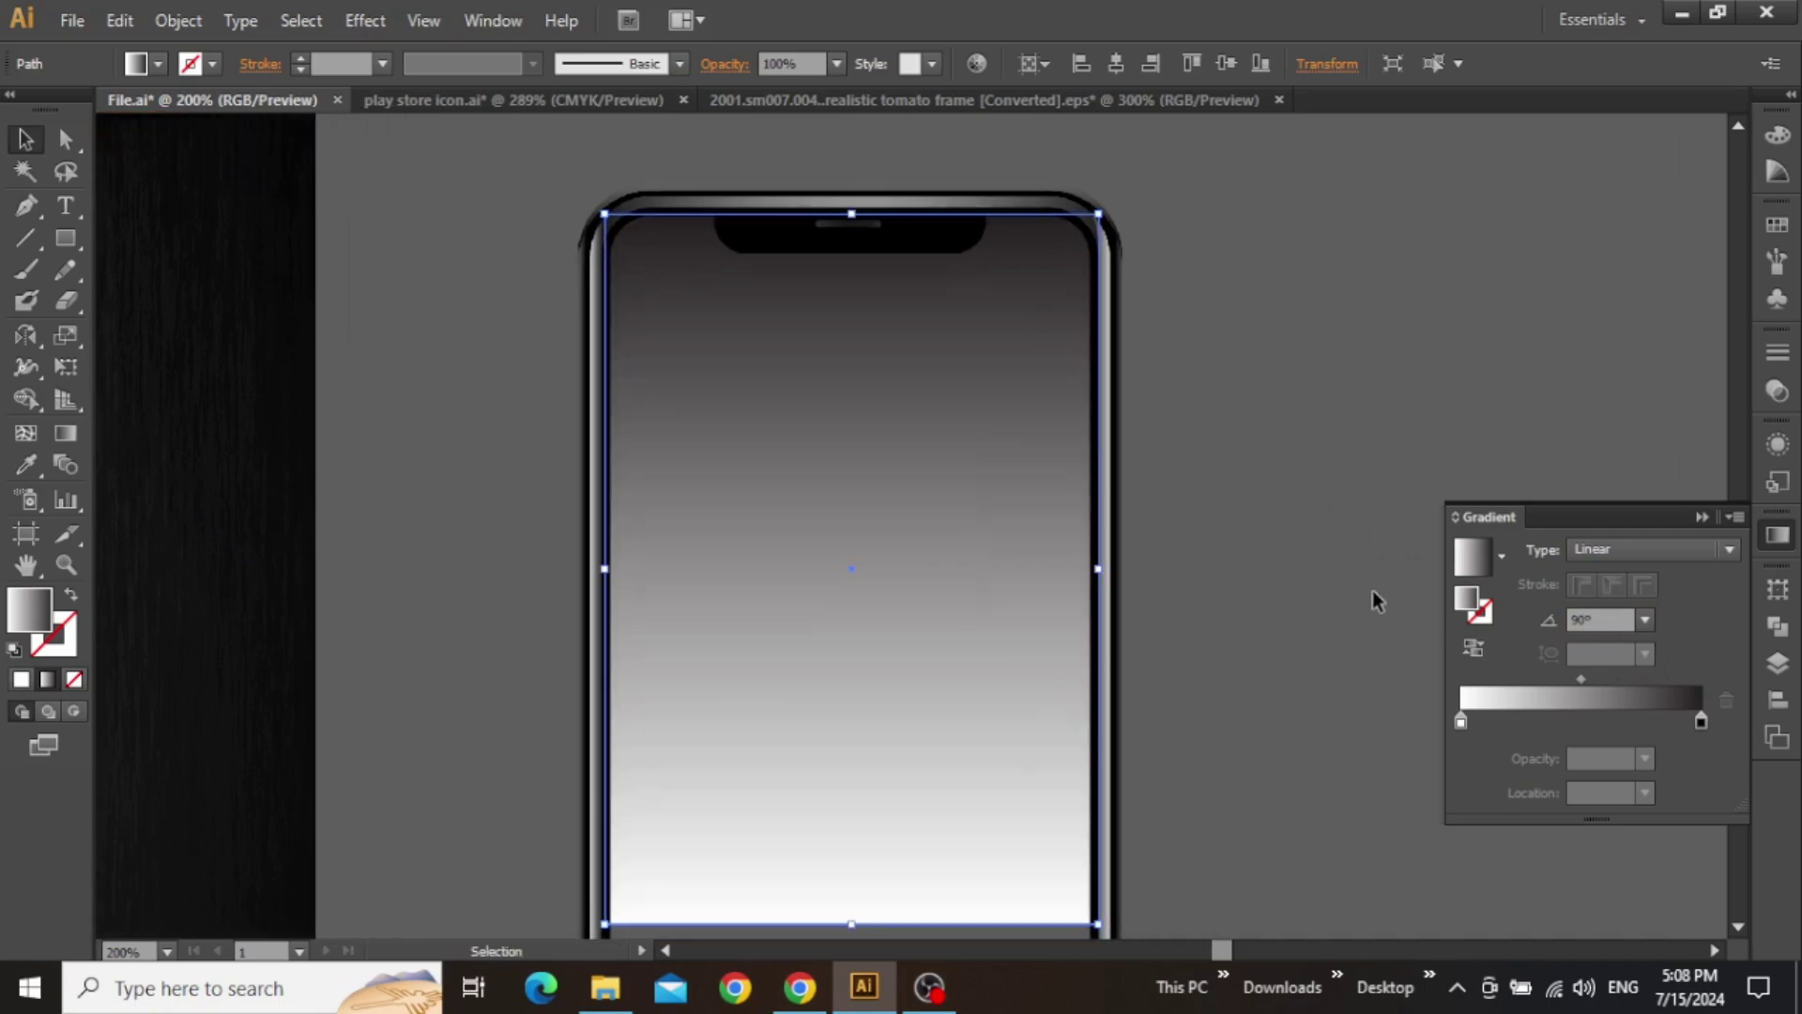
pyautogui.doubleClick(1463, 723)
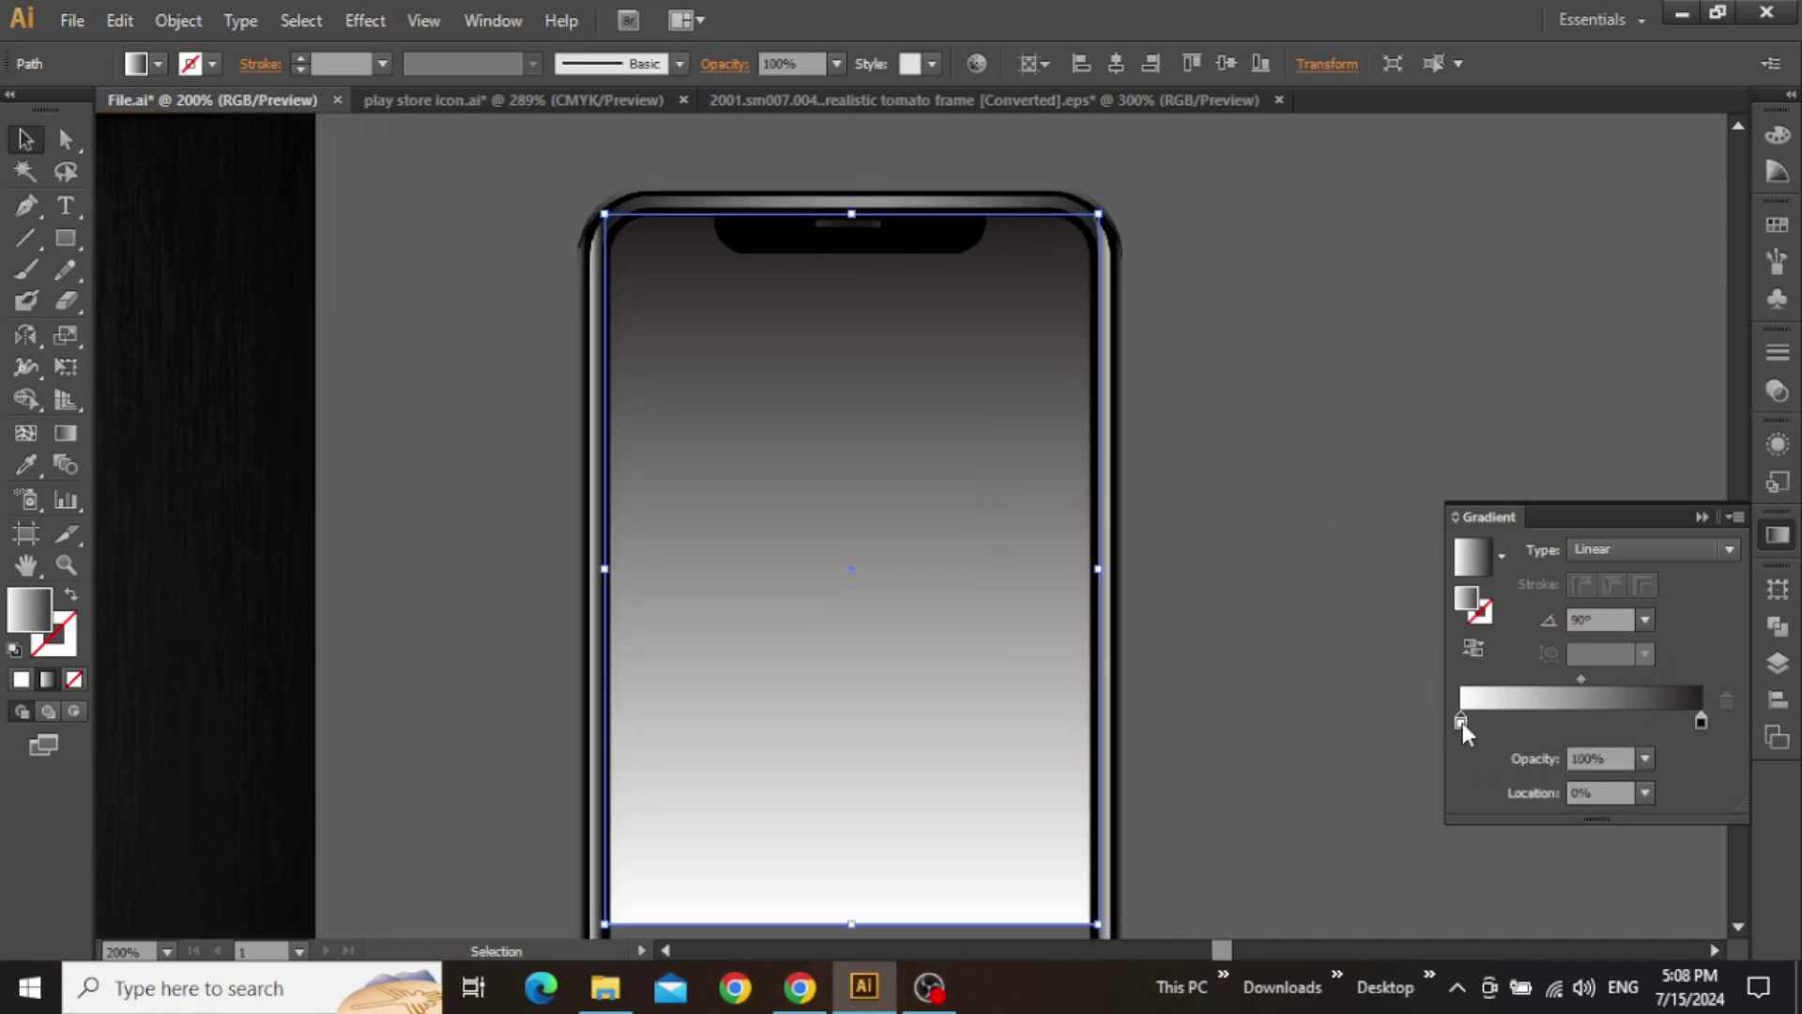
pyautogui.click(1694, 399)
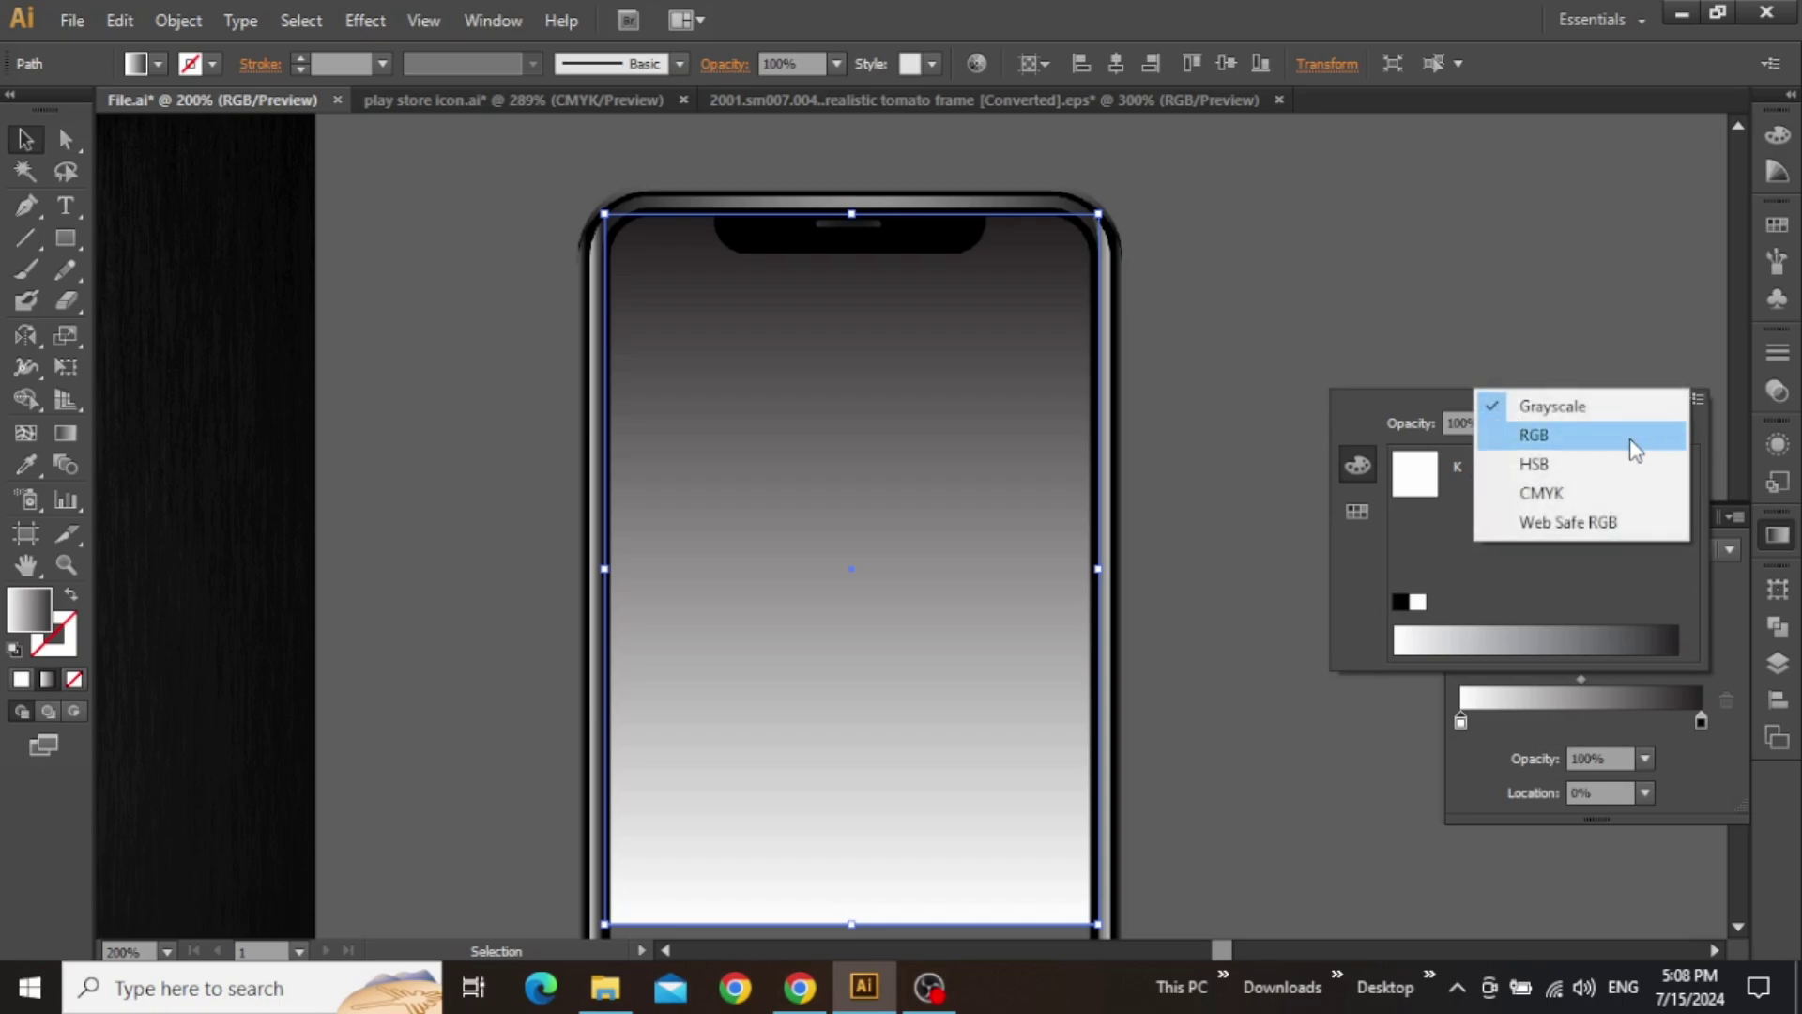
pyautogui.click(1630, 431)
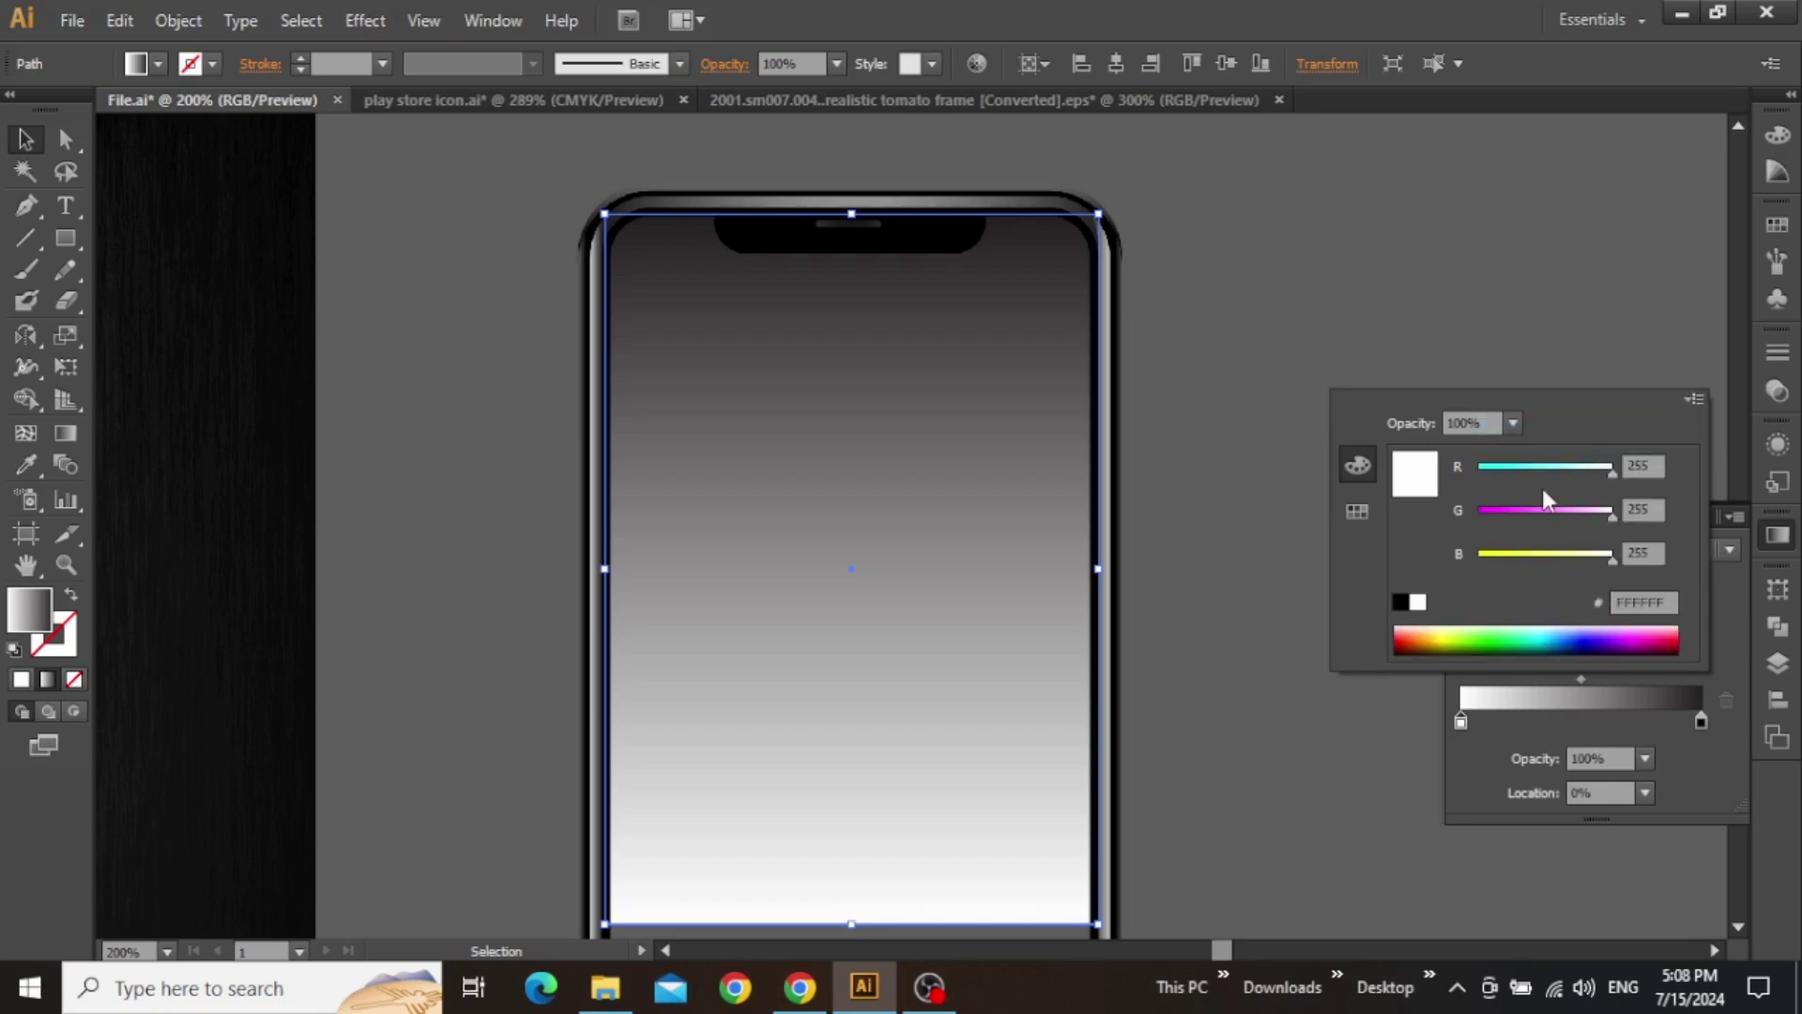
pyautogui.click(1401, 603)
pyautogui.click(1235, 525)
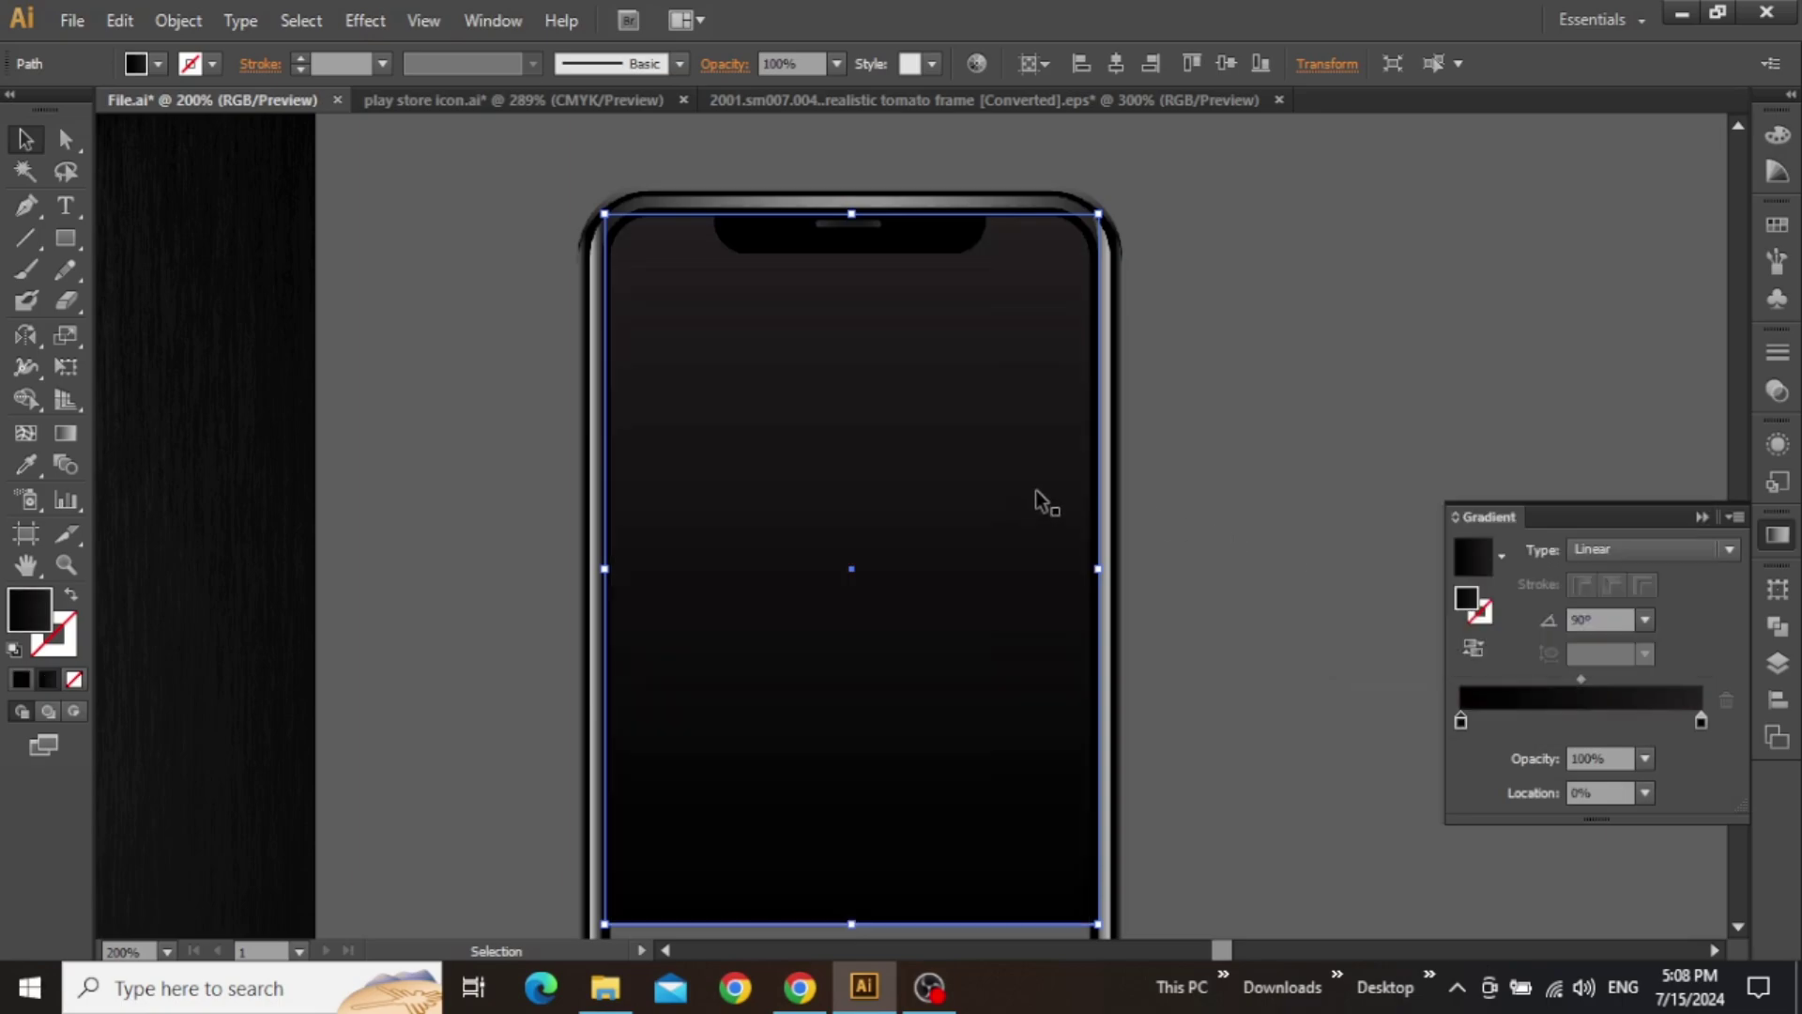
pyautogui.doubleClick(1702, 719)
pyautogui.click(1696, 398)
pyautogui.click(1540, 434)
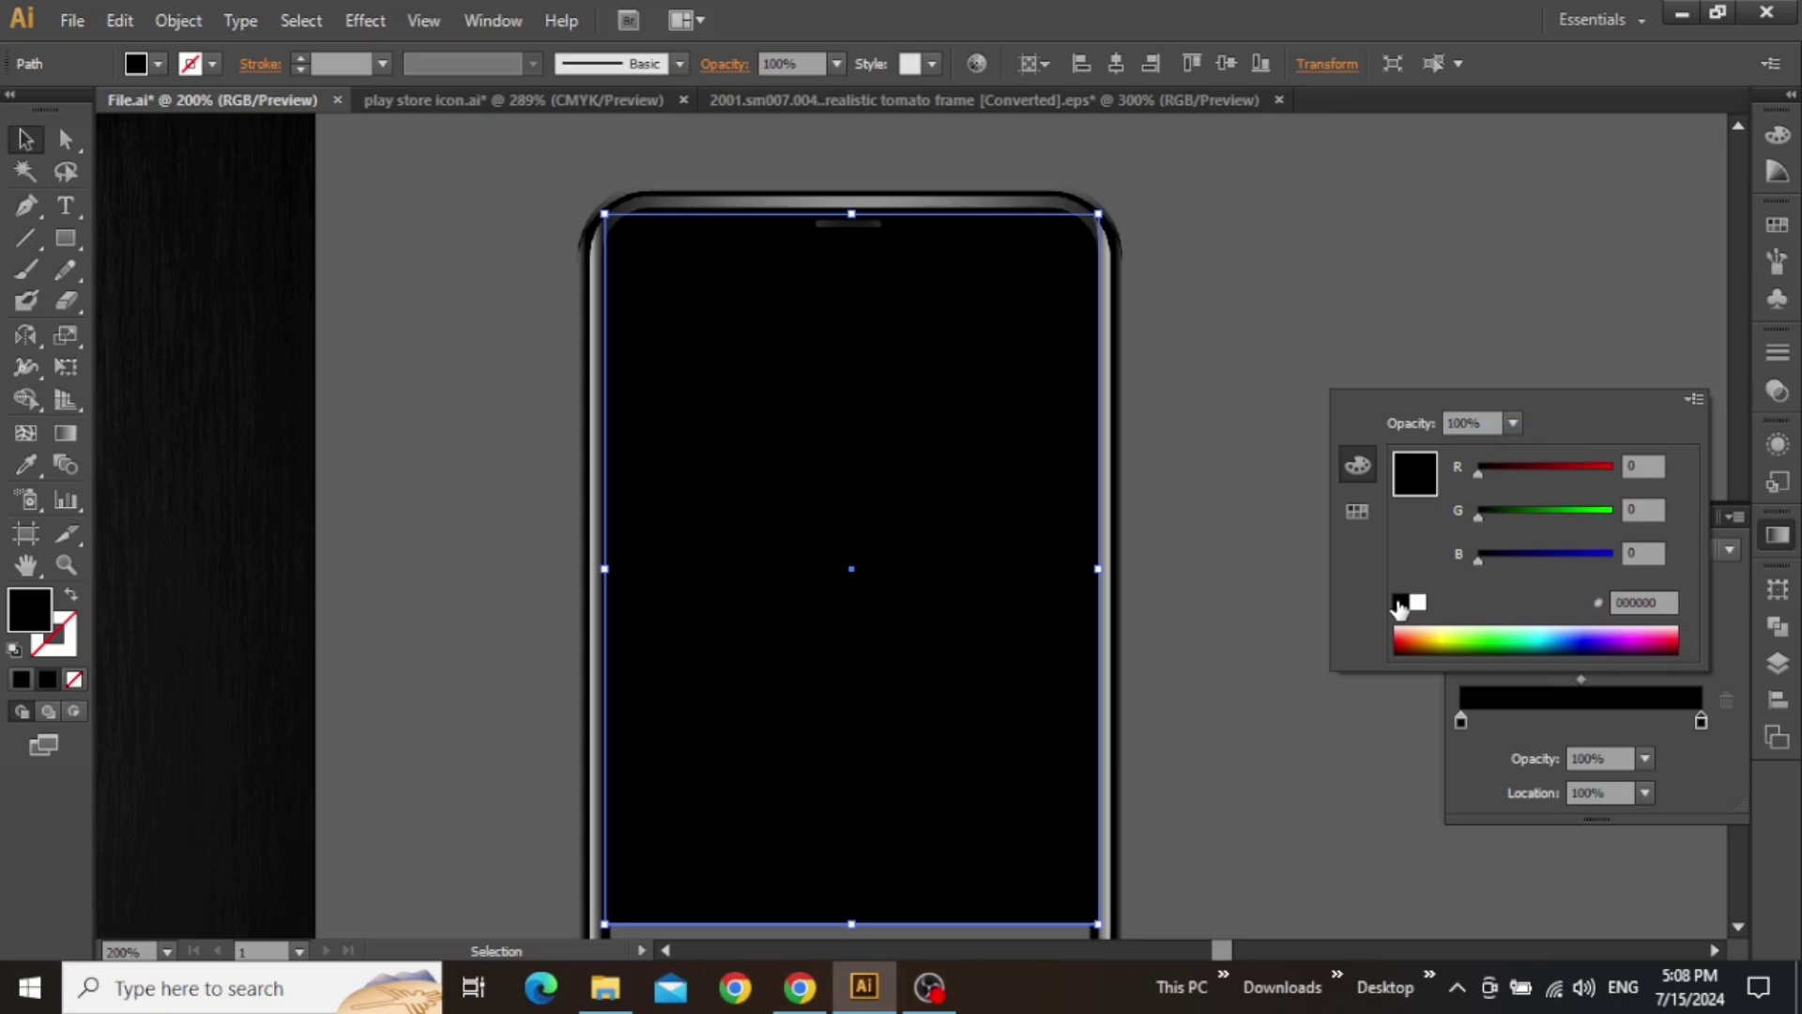
pyautogui.click(1249, 510)
# - Set the opacity of the gradient stop at the 0% location to 0% so the screen fades out downward
pyautogui.moveTo(1248, 458); pyautogui.dragTo(1224, 427)
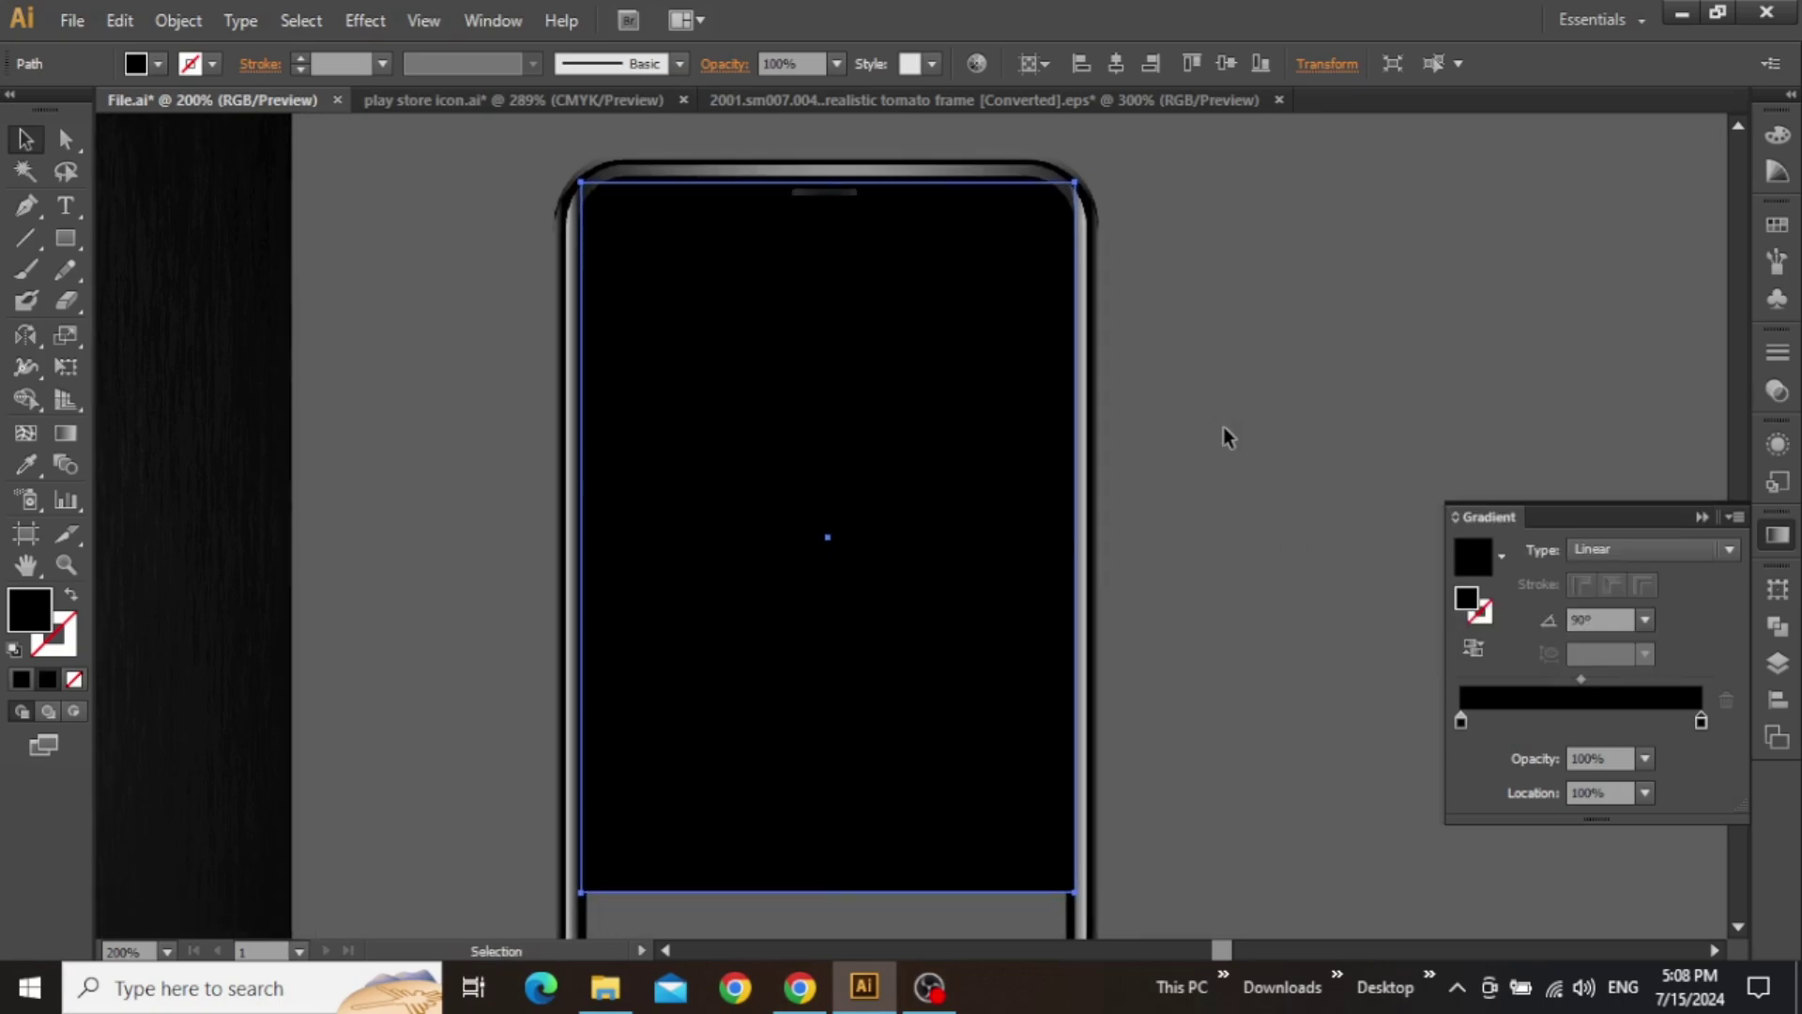
pyautogui.click(1460, 719)
pyautogui.click(1646, 766)
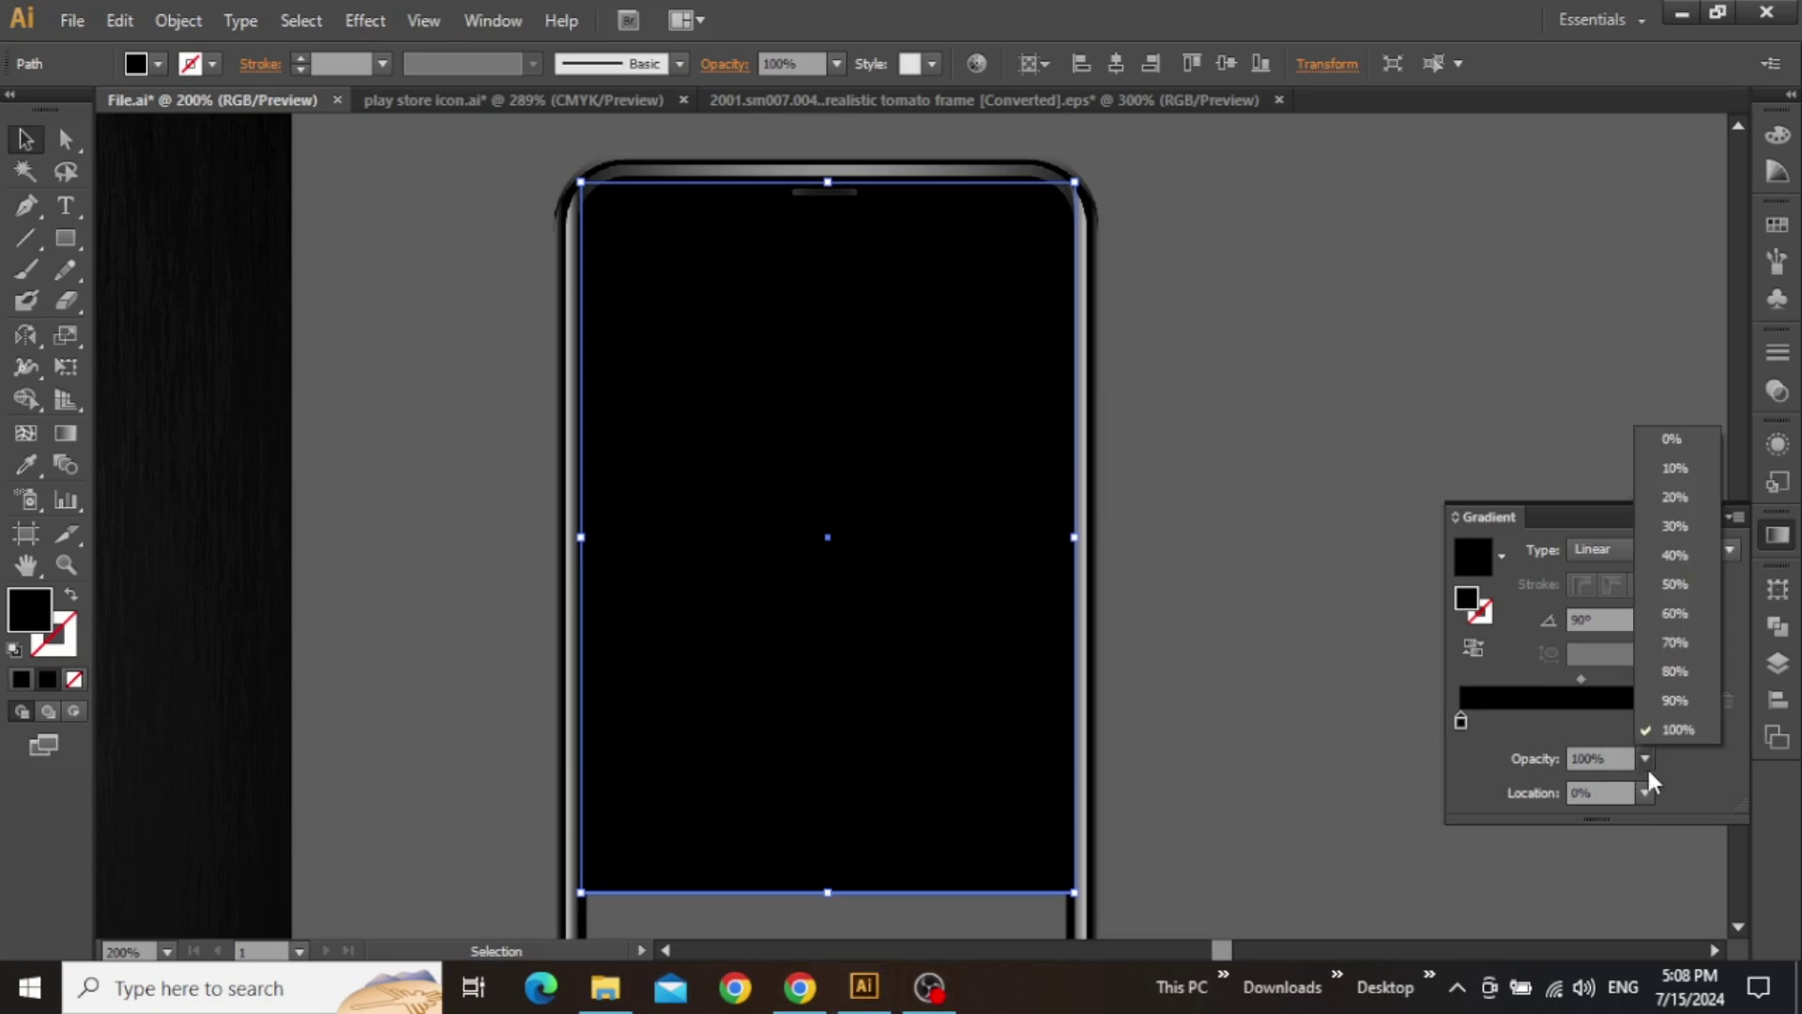
pyautogui.click(1679, 438)
pyautogui.moveTo(1293, 439); pyautogui.dragTo(1329, 410)
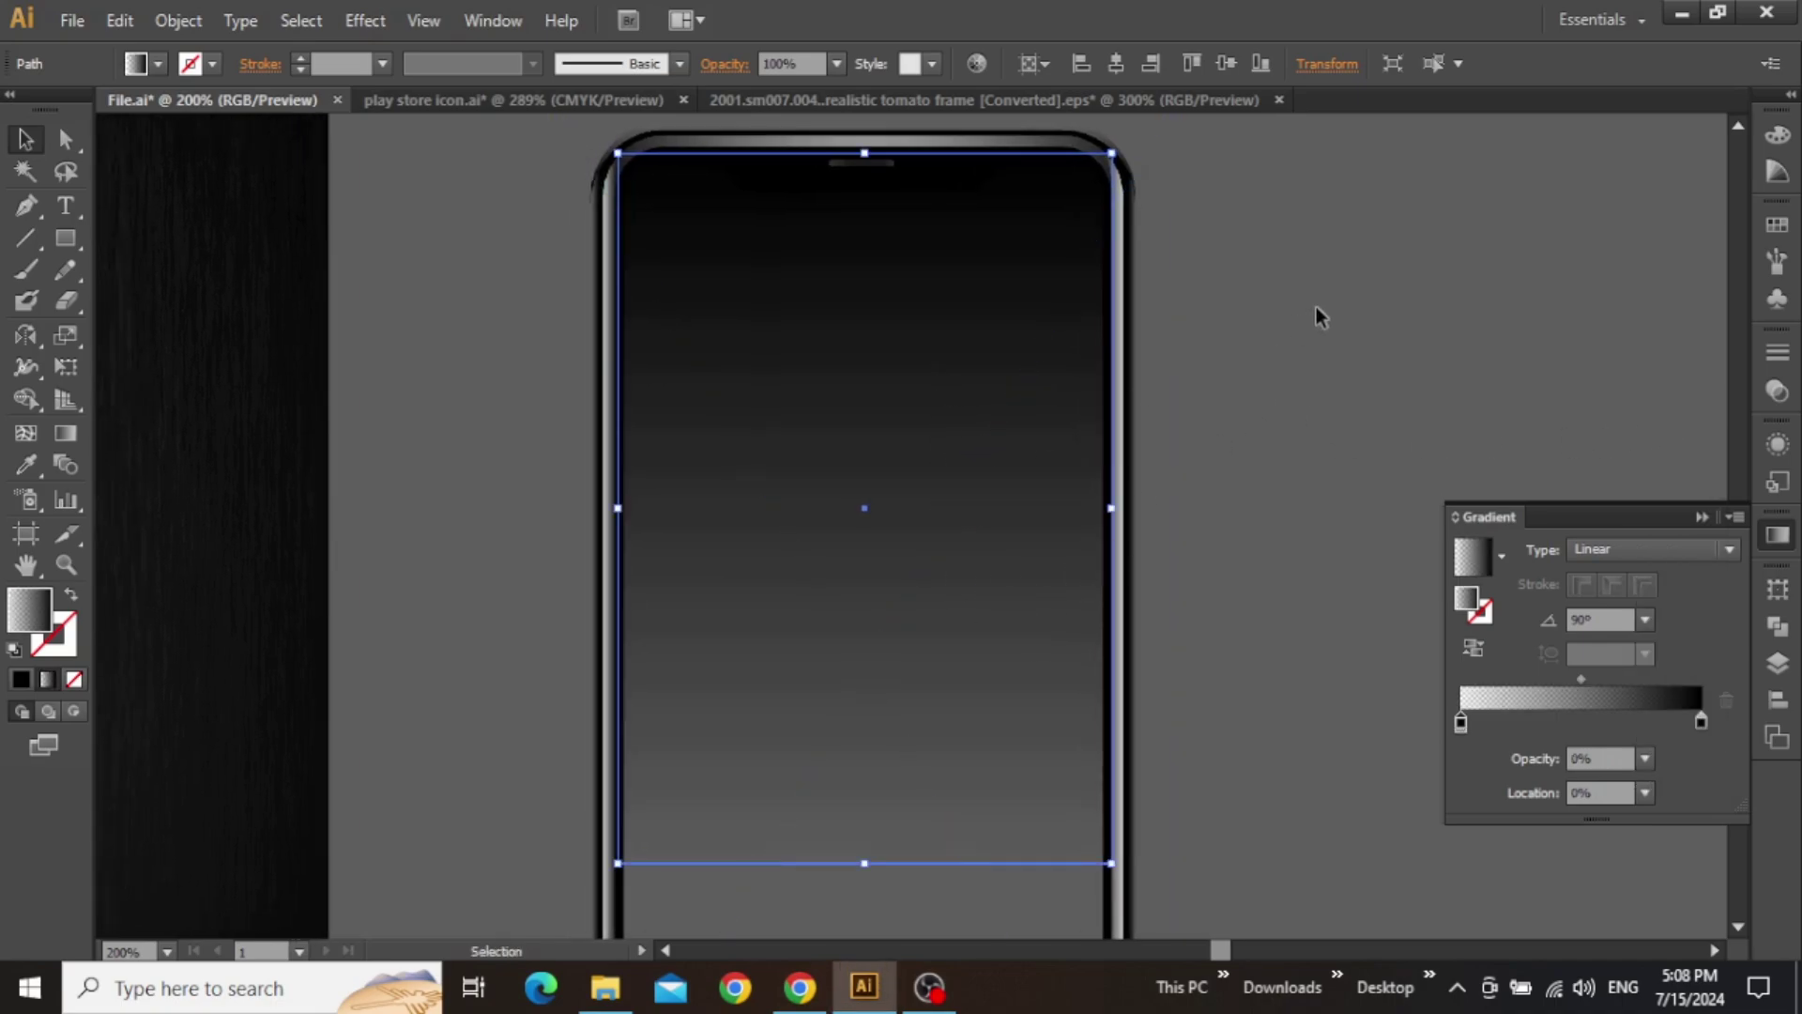
pyautogui.click(1295, 323)
# - Copy the yellow "Download The App" headline from the poster and paste it onto the phone mockup's screen
pyautogui.moveTo(457, 234); pyautogui.dragTo(978, 600)
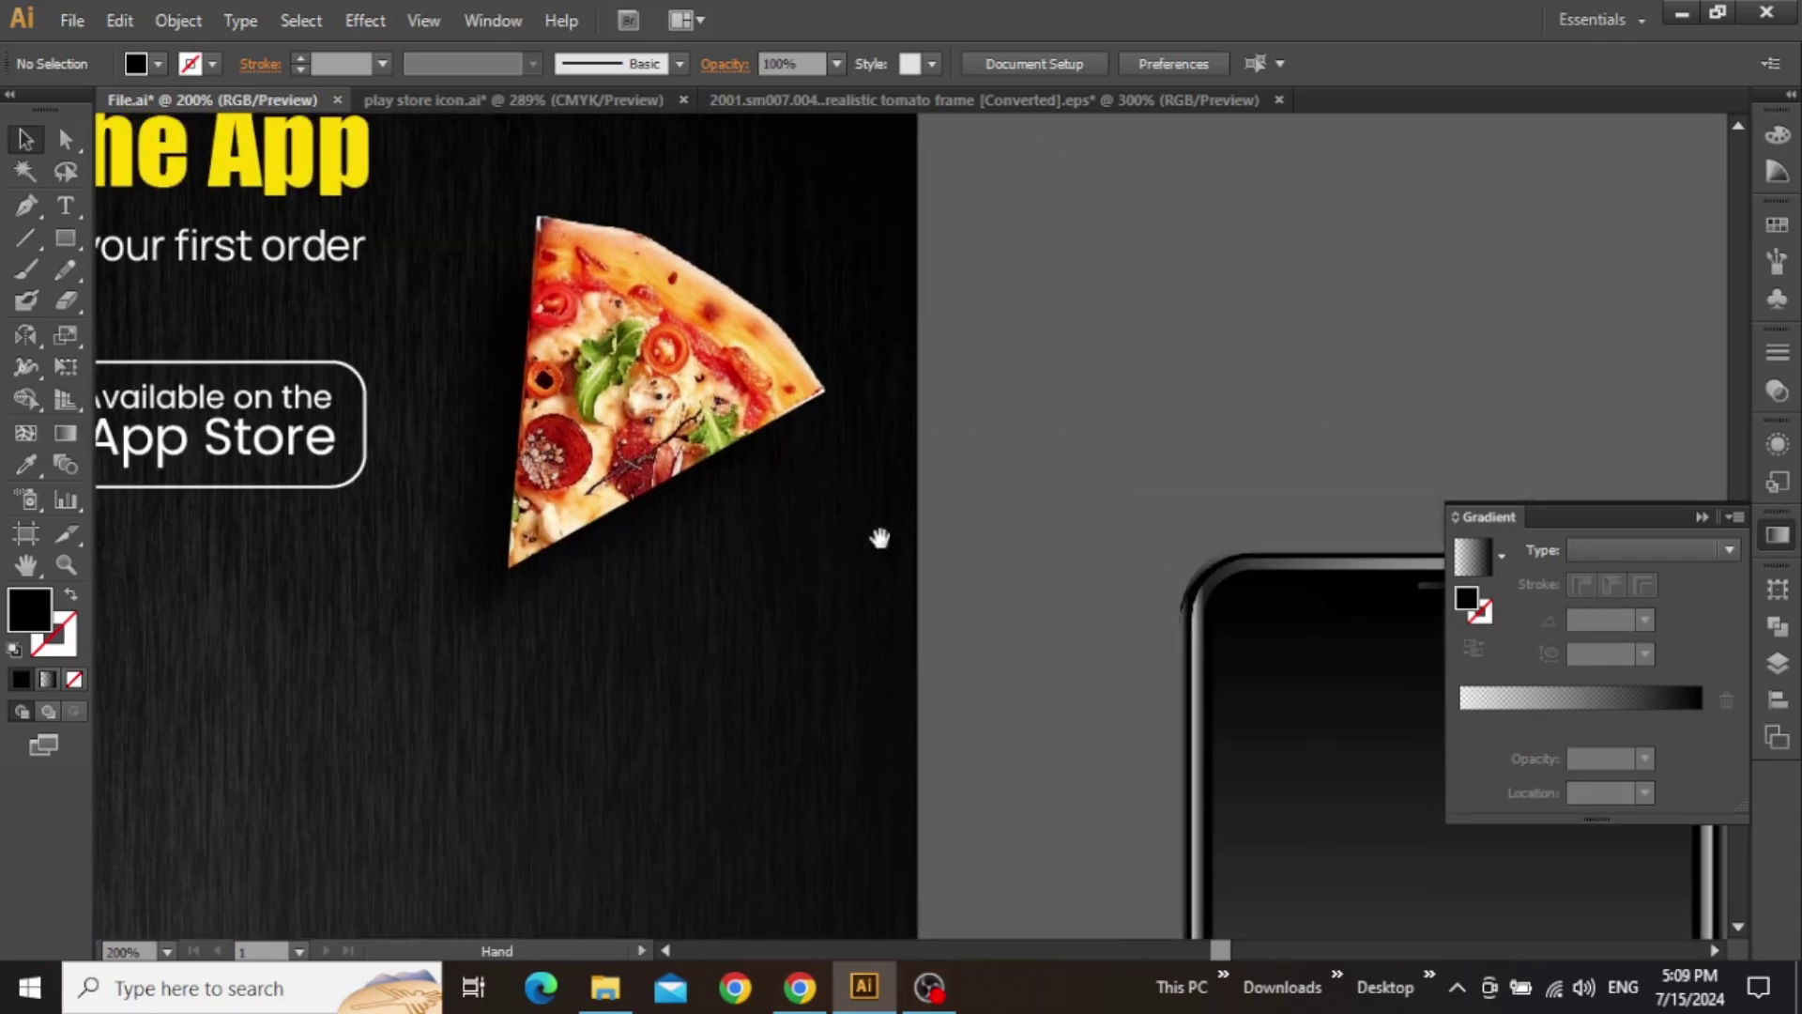
pyautogui.moveTo(519, 378); pyautogui.dragTo(873, 591)
pyautogui.click(489, 385)
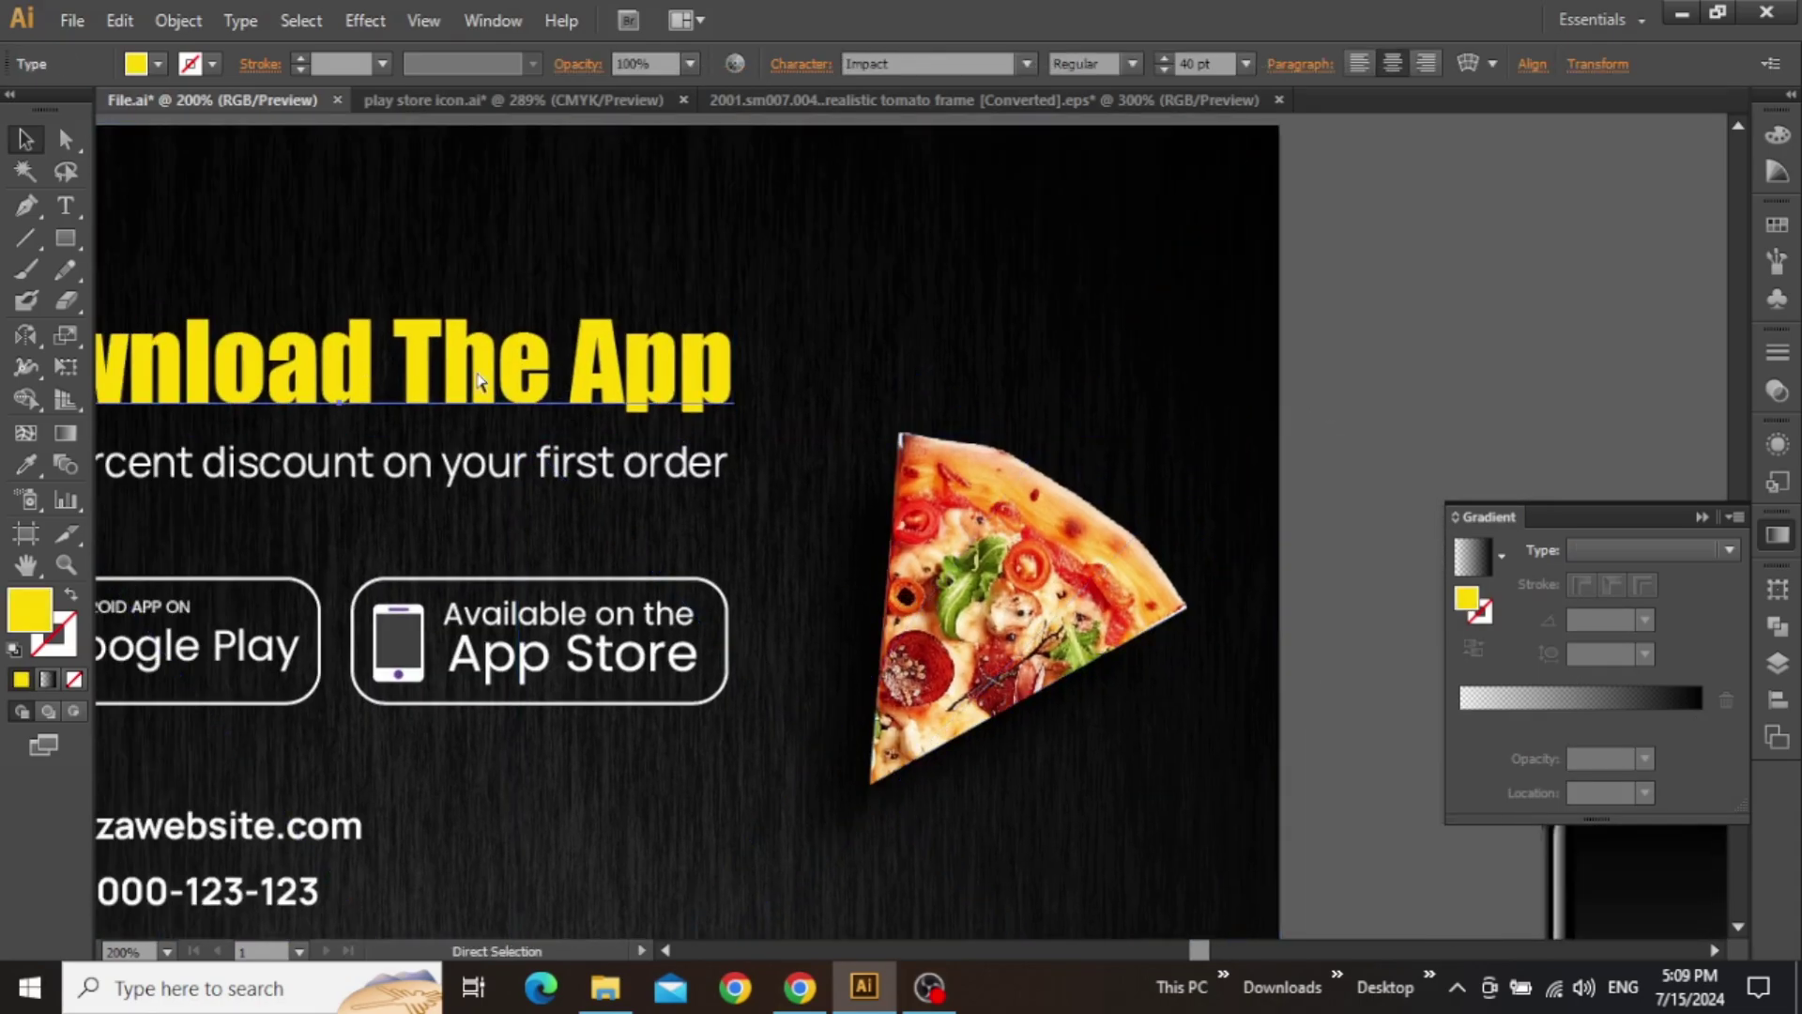
pyautogui.moveTo(1396, 383); pyautogui.dragTo(490, 293)
pyautogui.moveTo(891, 623); pyautogui.dragTo(829, 288)
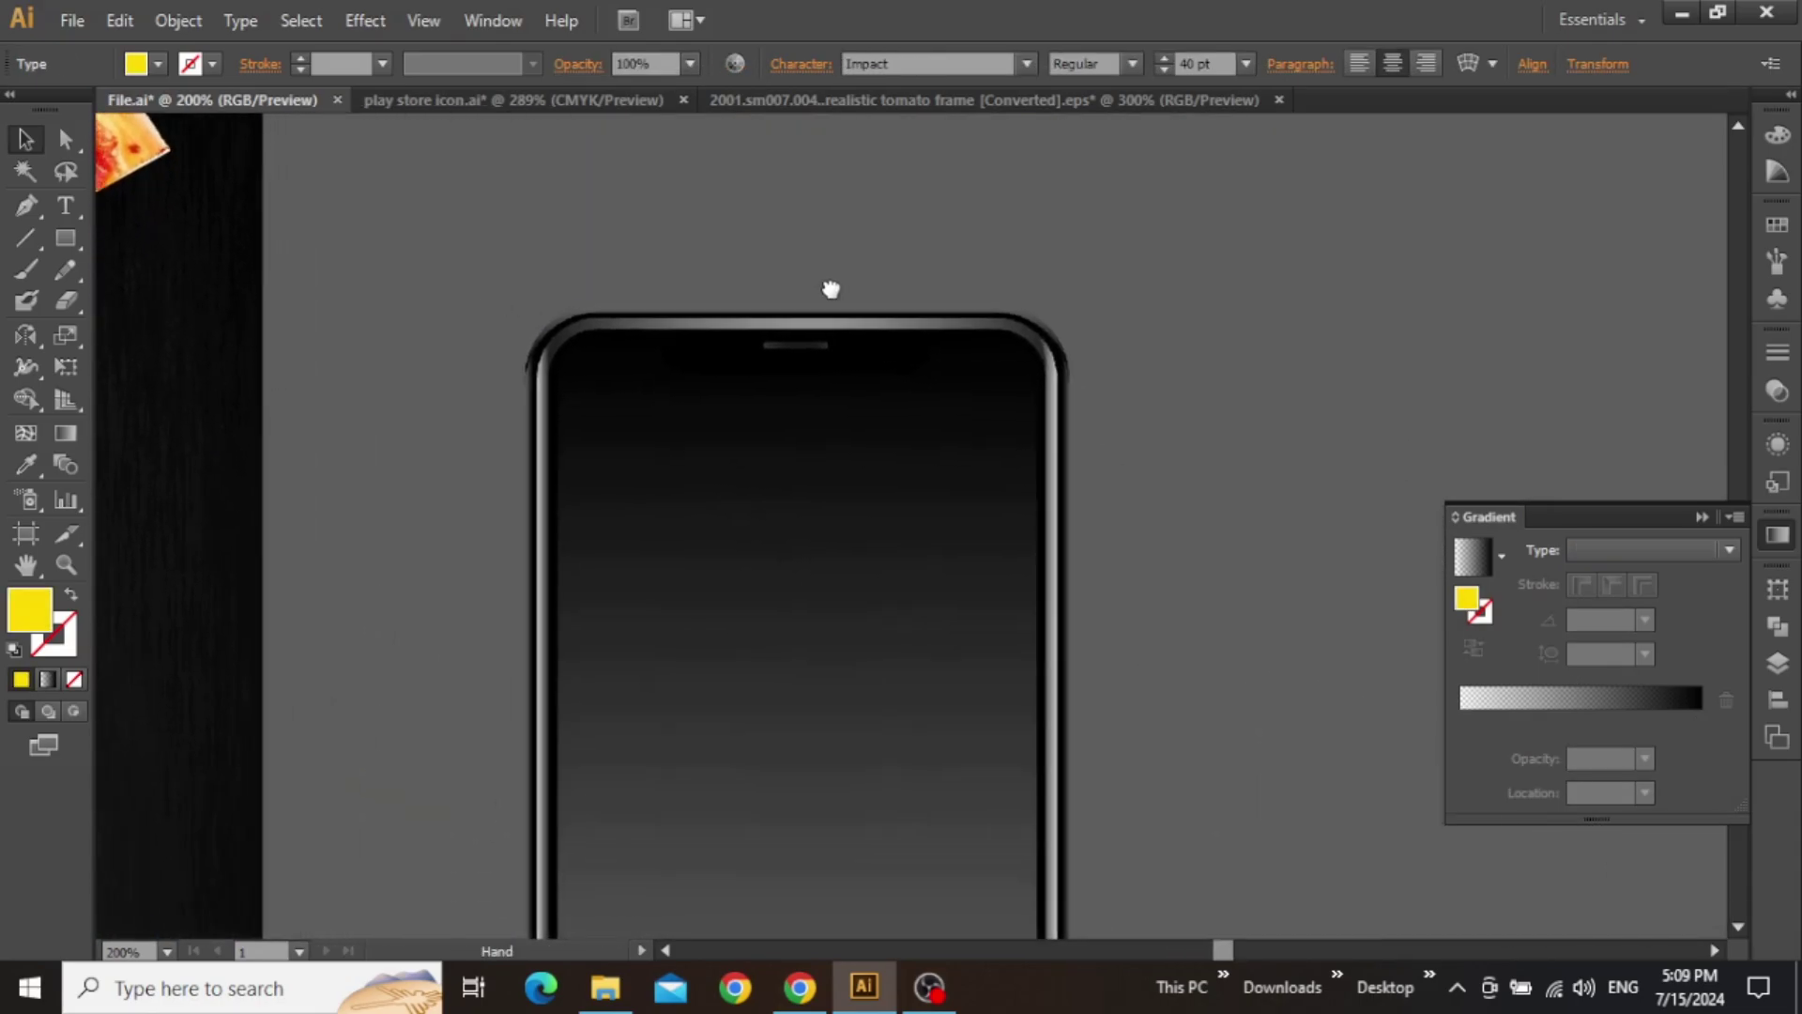
pyautogui.write('Download The App')
# - Replace the pasted headline with "Savor Every Slice" on three lines and place it in the upper part of the phone screen
pyautogui.doubleClick(824, 504)
pyautogui.hotkey('ctrl', 'a')
pyautogui.write('Savor Every Slice')
pyautogui.press('Escape')
pyautogui.moveTo(1114, 439); pyautogui.dragTo(1259, 328)
pyautogui.moveTo(1023, 401); pyautogui.dragTo(948, 402)
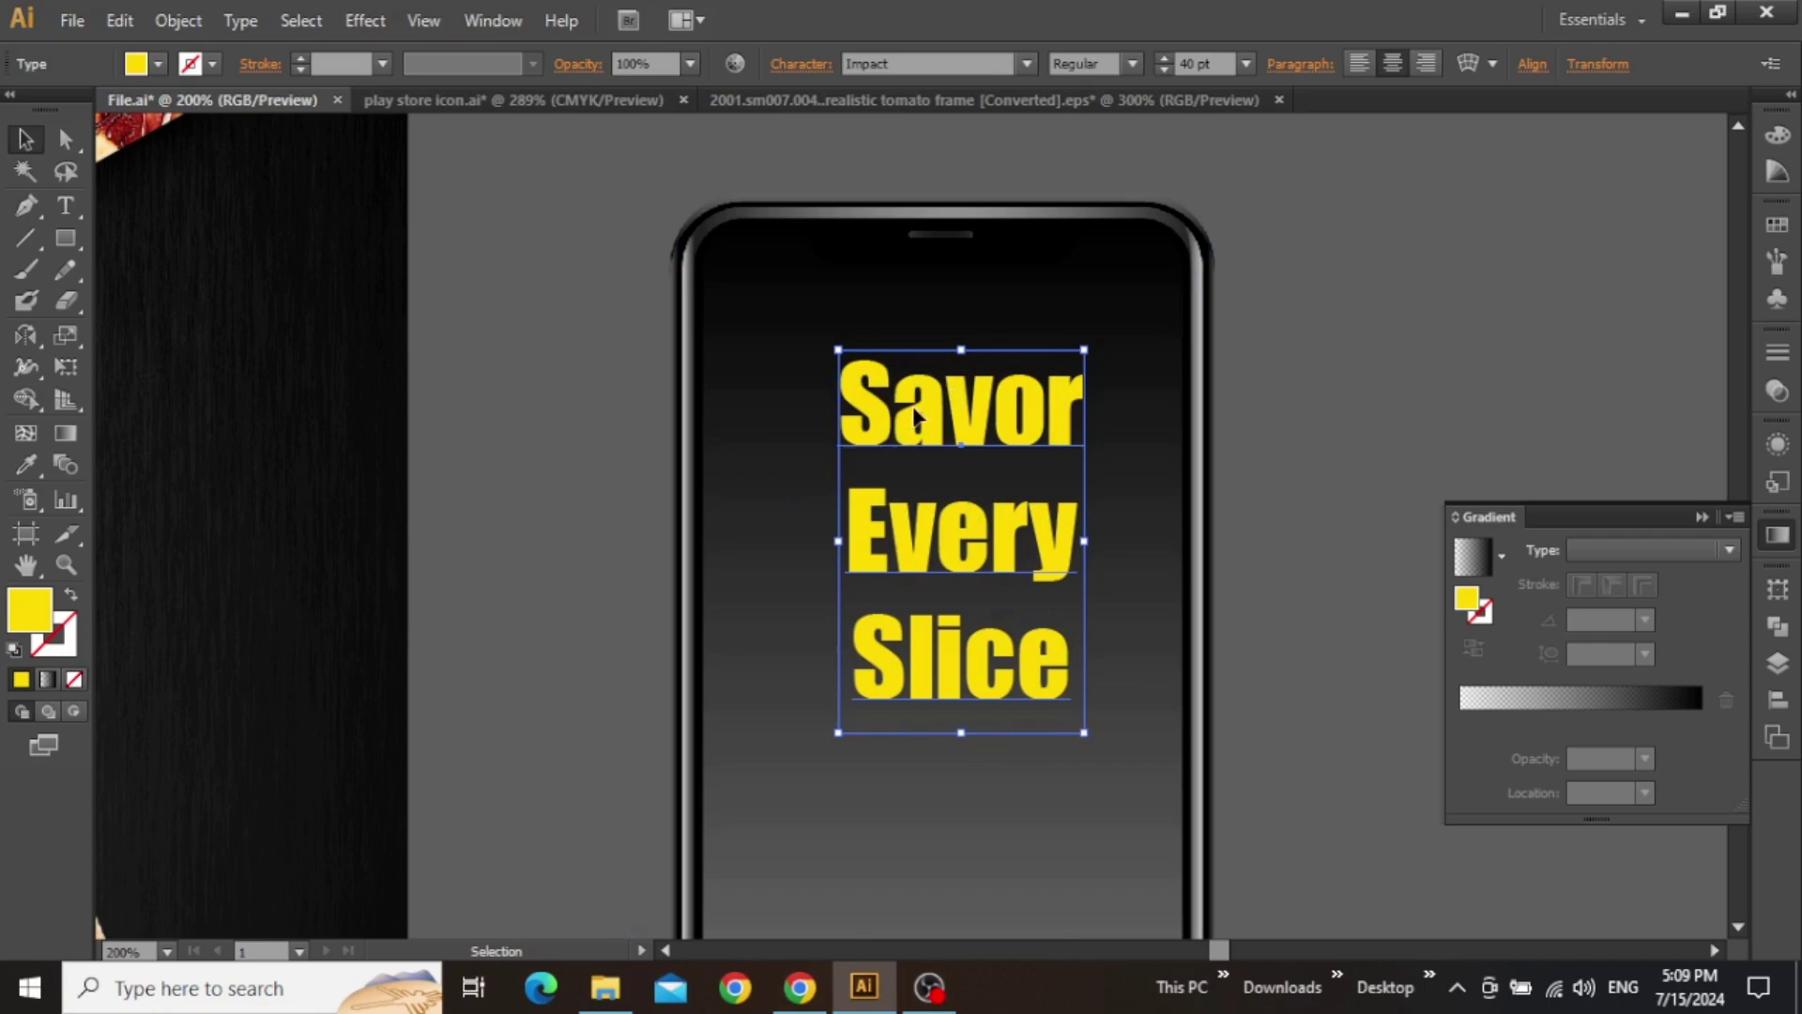
# - Change the fill color of the "Savor Every Slice" text to white (FFFFFF)
pyautogui.doubleClick(47, 606)
pyautogui.click(1105, 241)
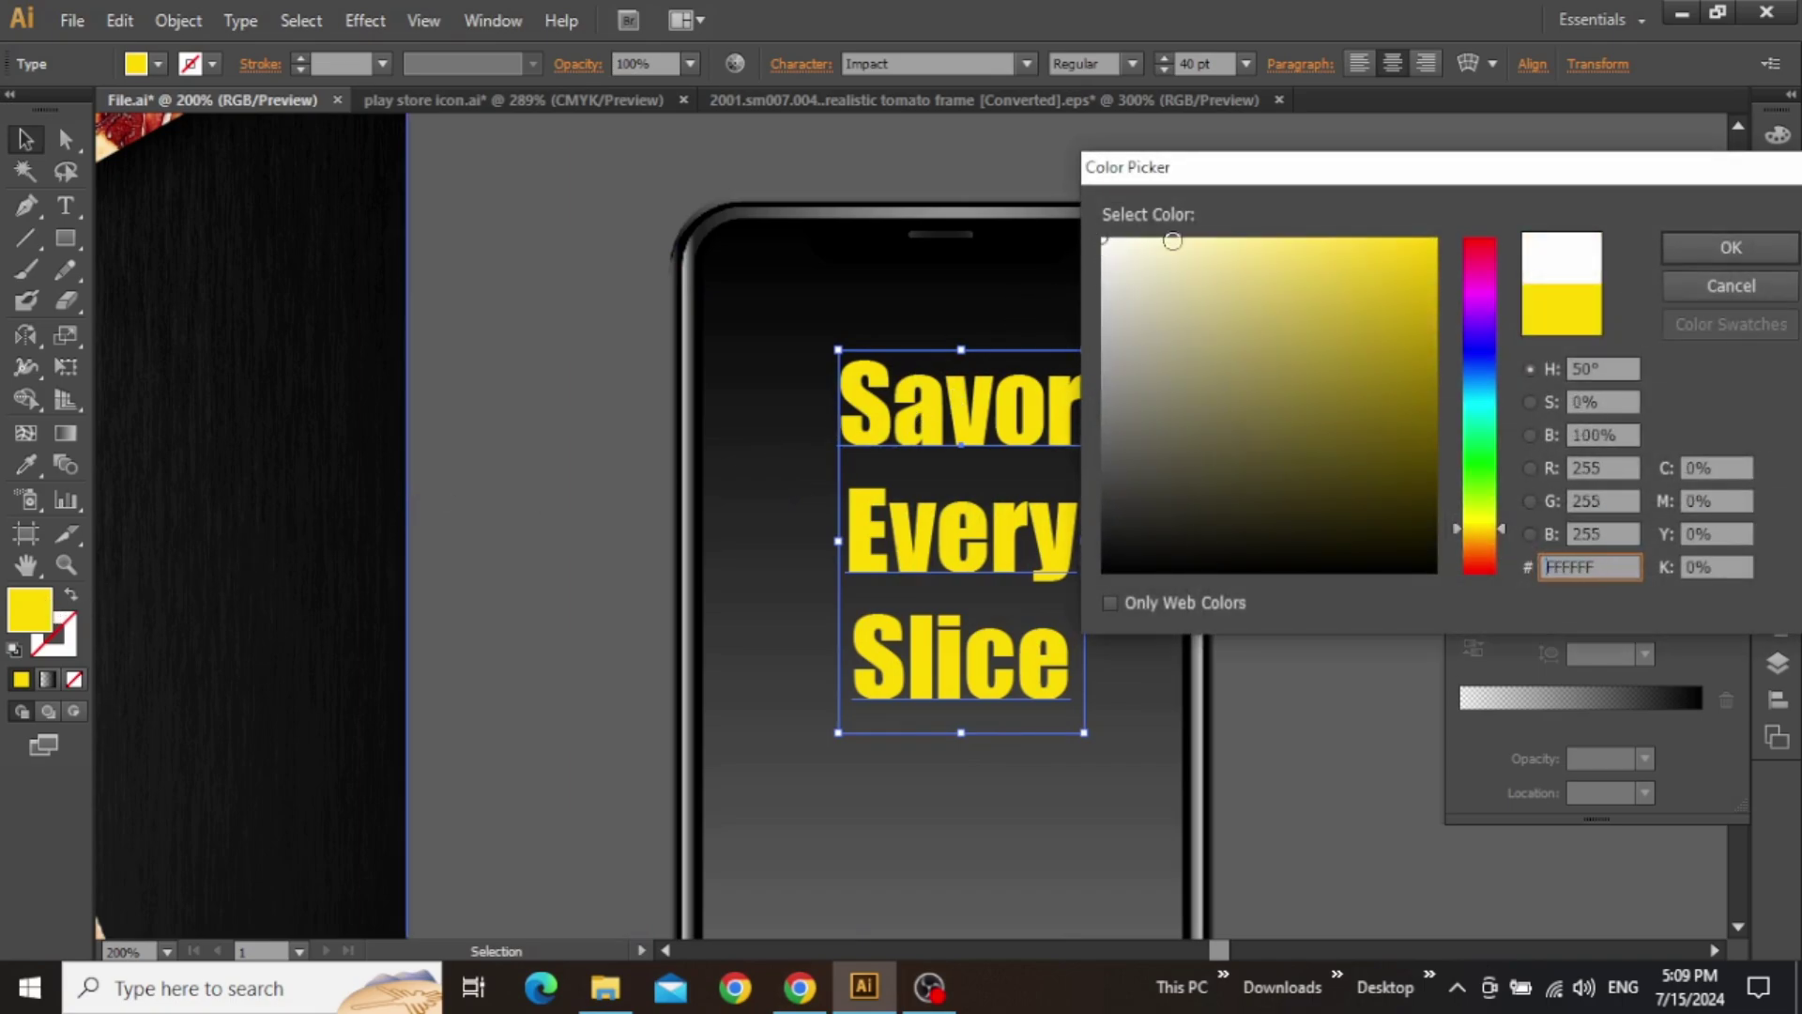
pyautogui.click(1731, 248)
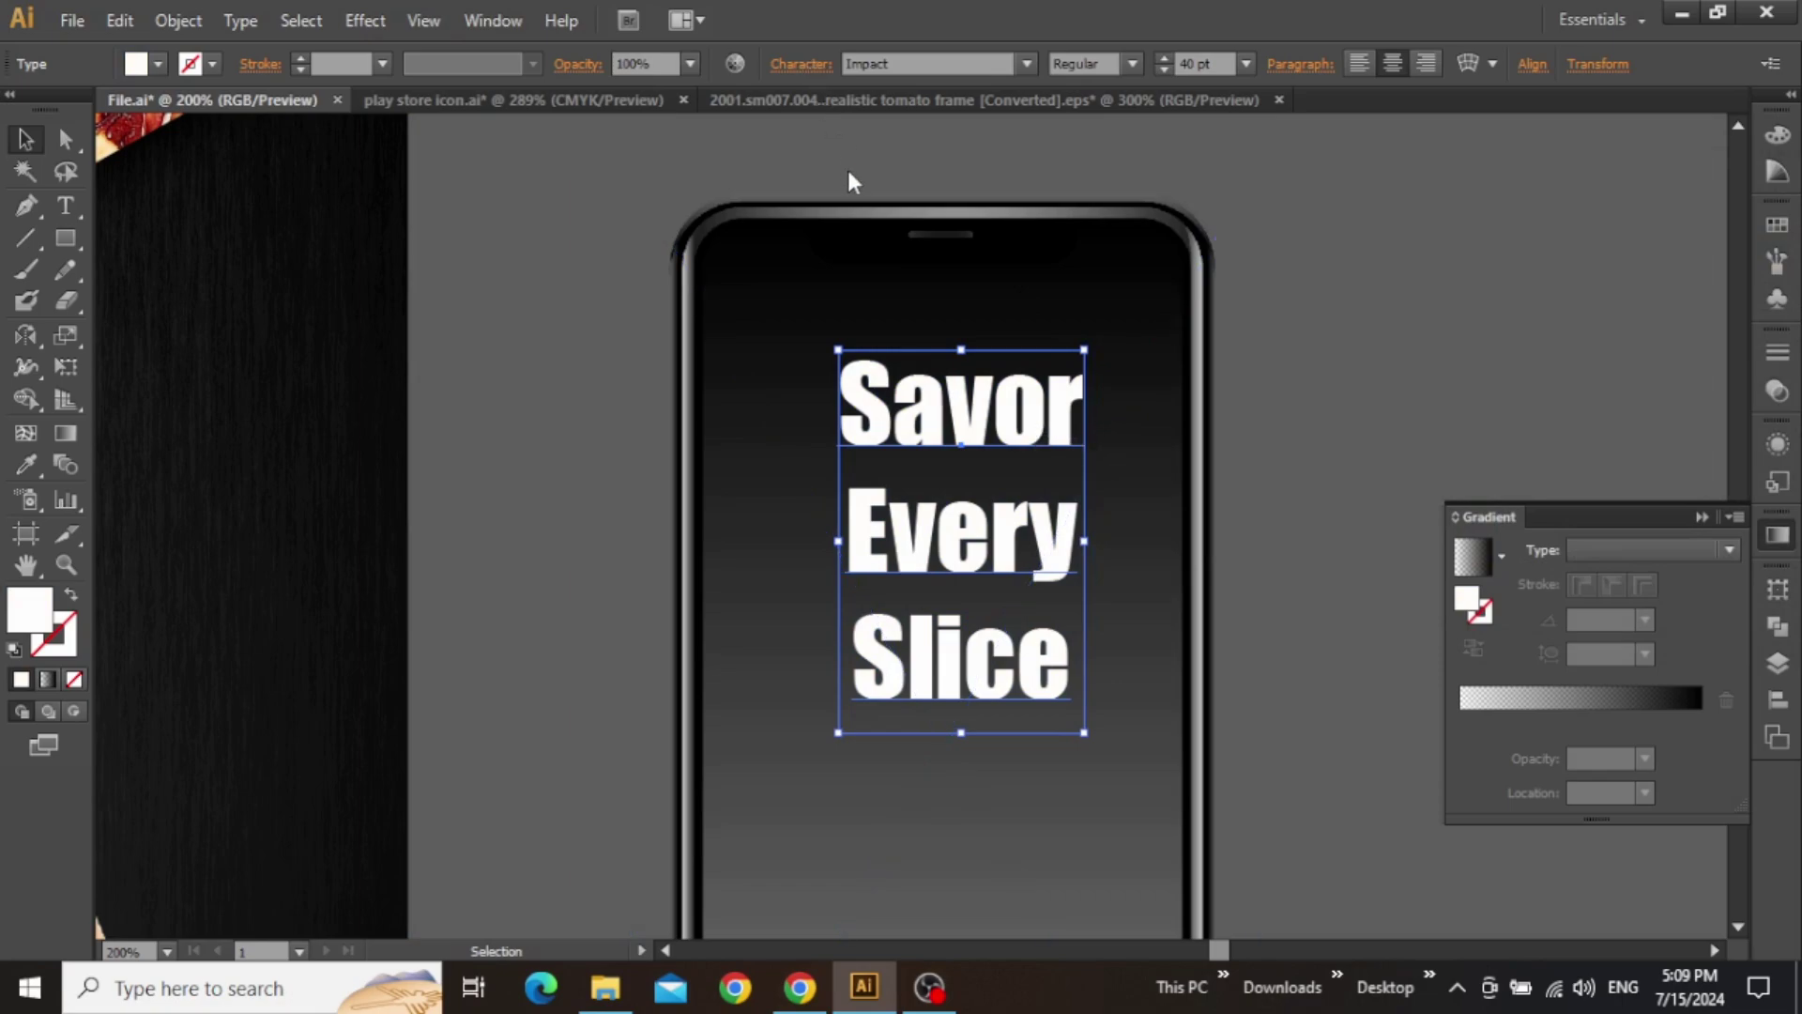
# - Set the leading of the "Savor Every Slice" text to 40 pt and shift the text slightly left
pyautogui.click(801, 64)
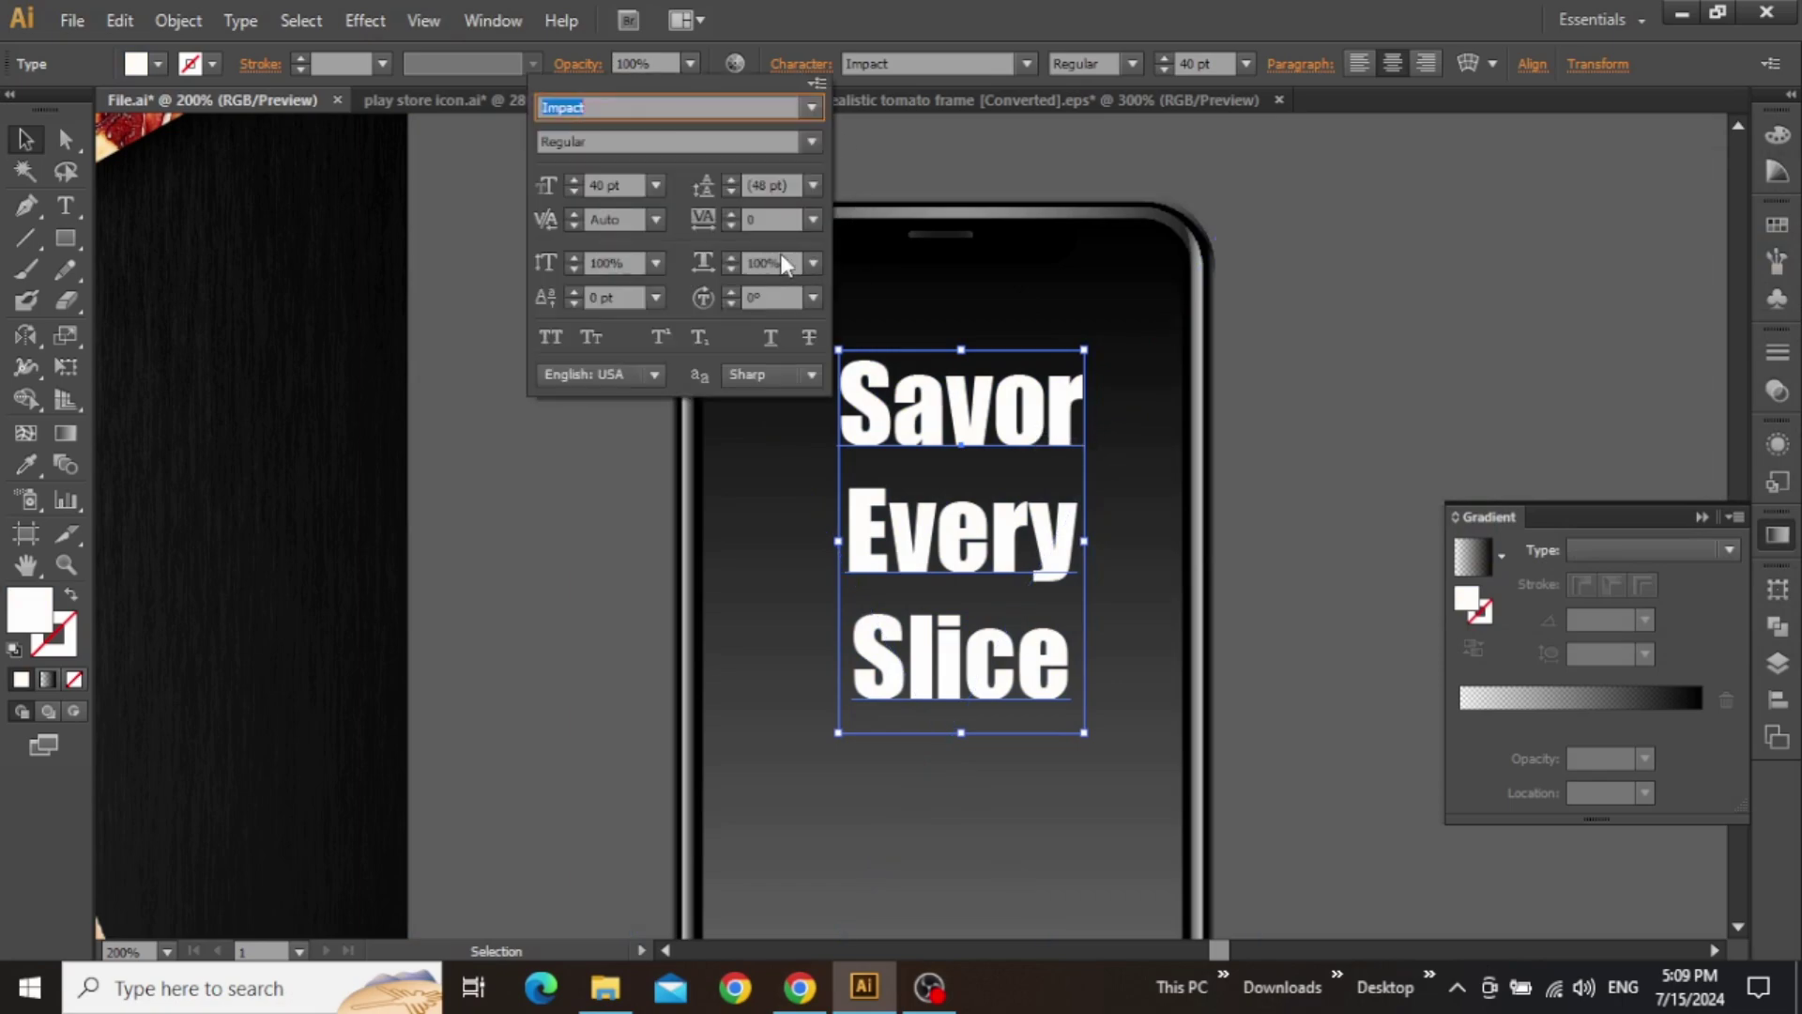
pyautogui.click(775, 185)
pyautogui.write('40')
pyautogui.press('Return')
pyautogui.press('Up')
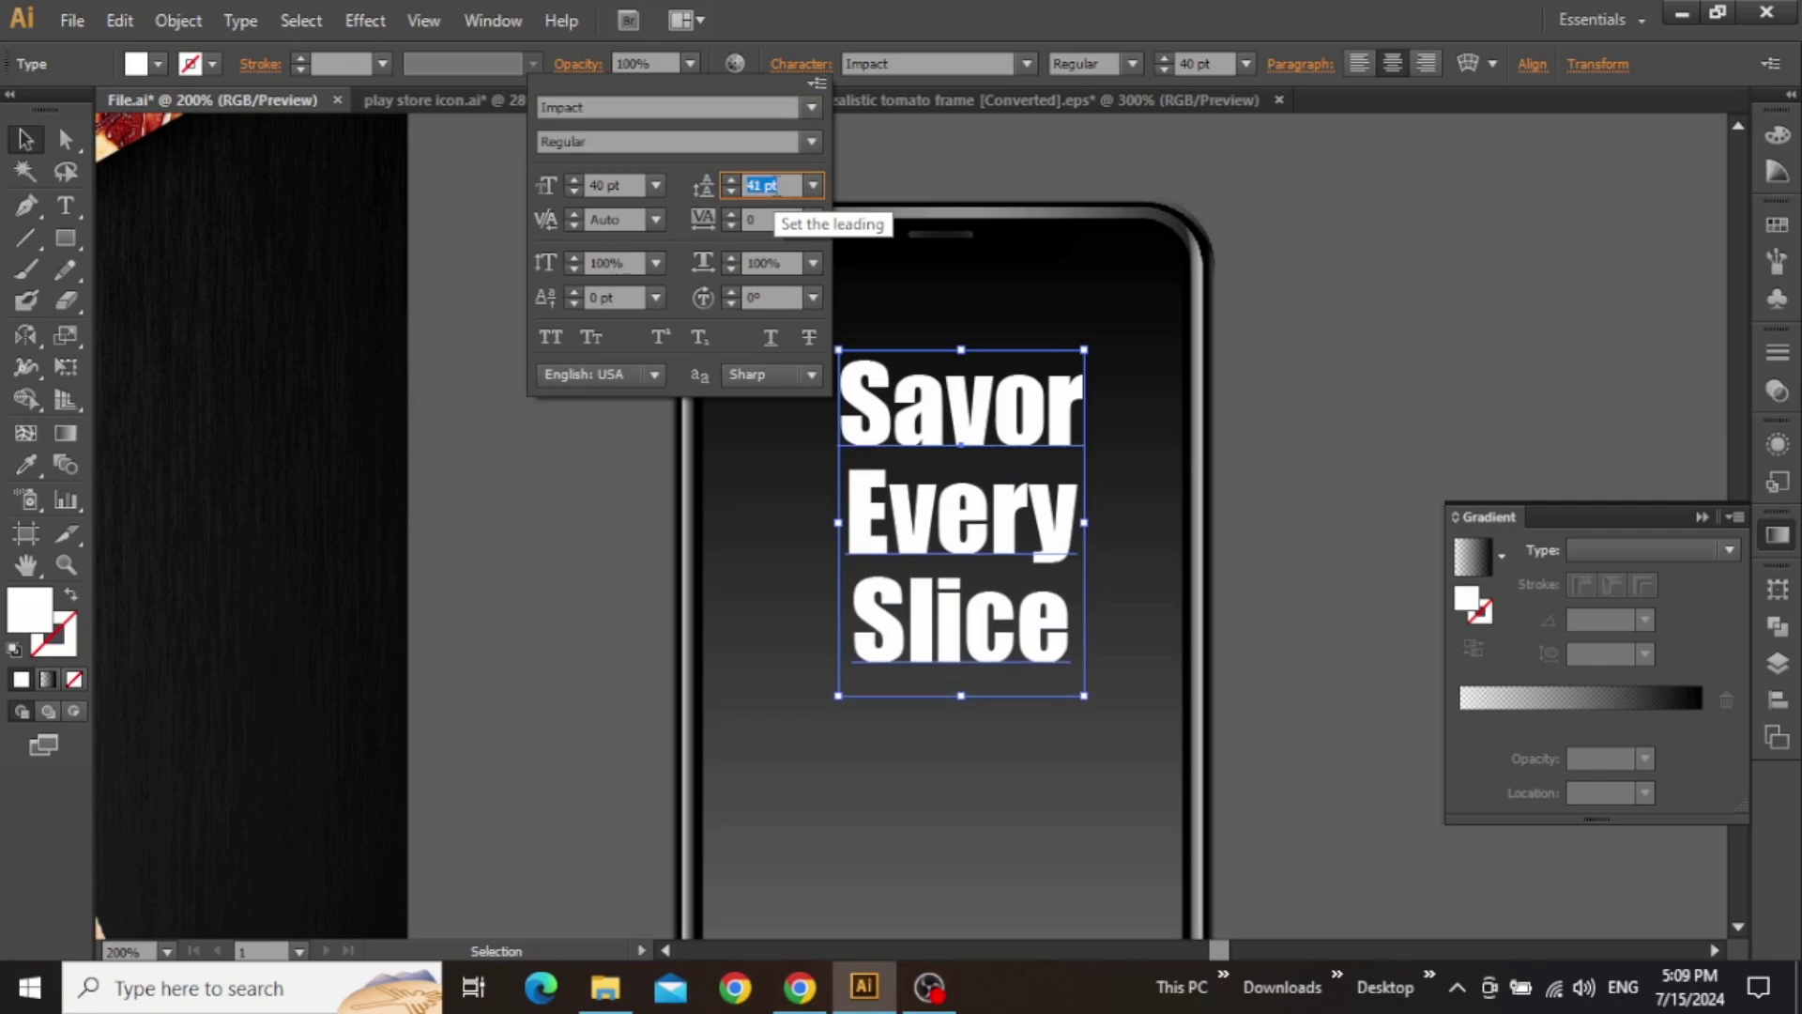
pyautogui.press('Down')
pyautogui.click(1524, 275)
pyautogui.press('space')
pyautogui.moveTo(1433, 278); pyautogui.dragTo(1312, 327)
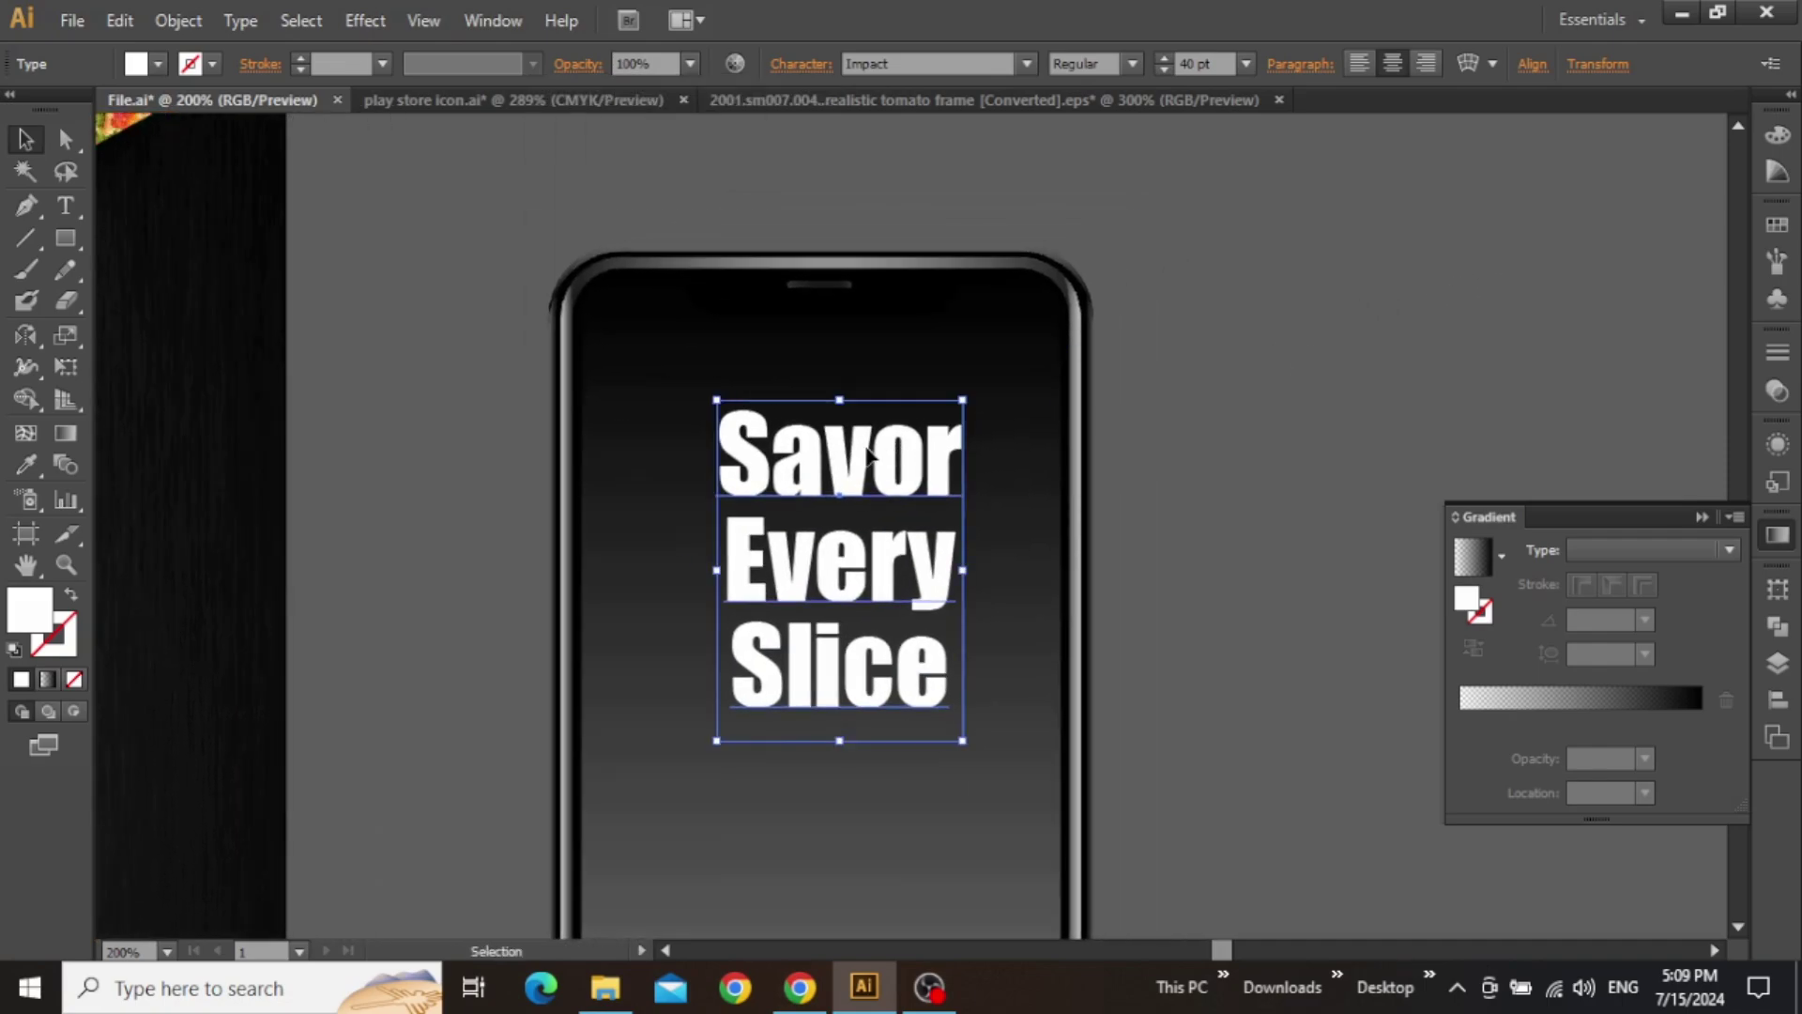
pyautogui.moveTo(856, 518); pyautogui.dragTo(849, 518)
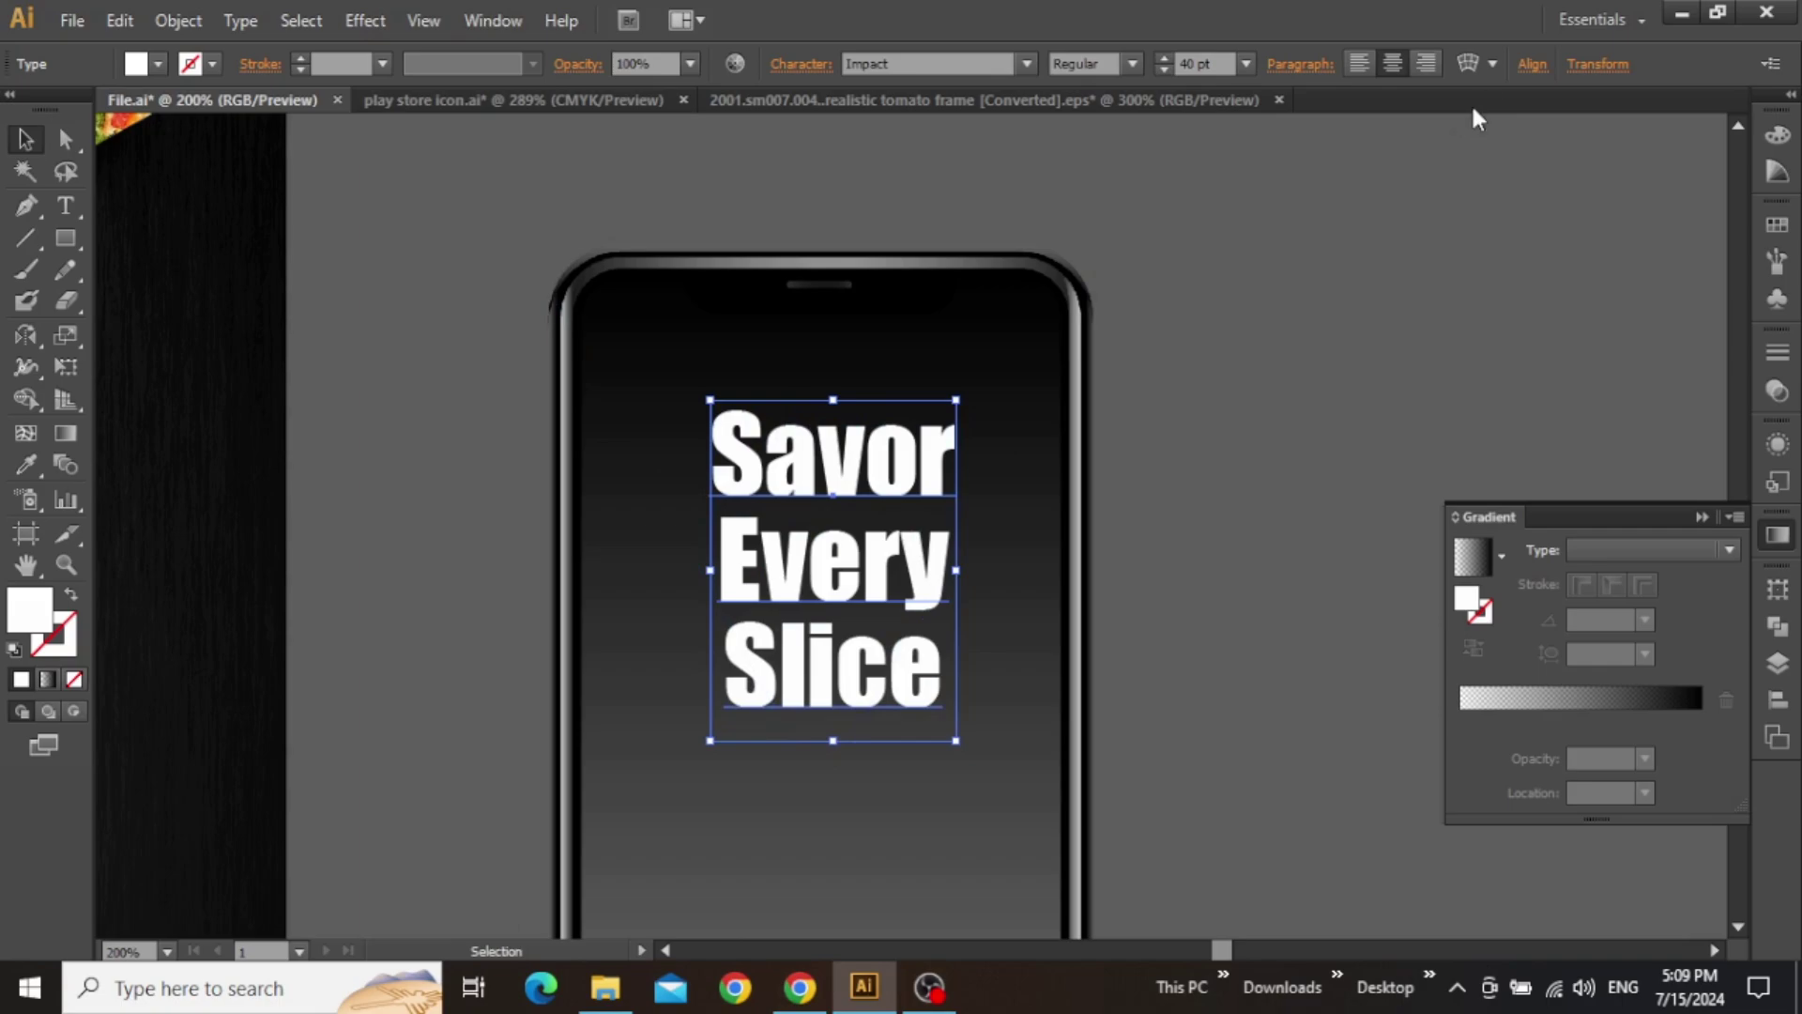
# - Warp the "Savor Every Slice" text with a horizontal Arc style and a bend of 12%
pyautogui.click(1472, 62)
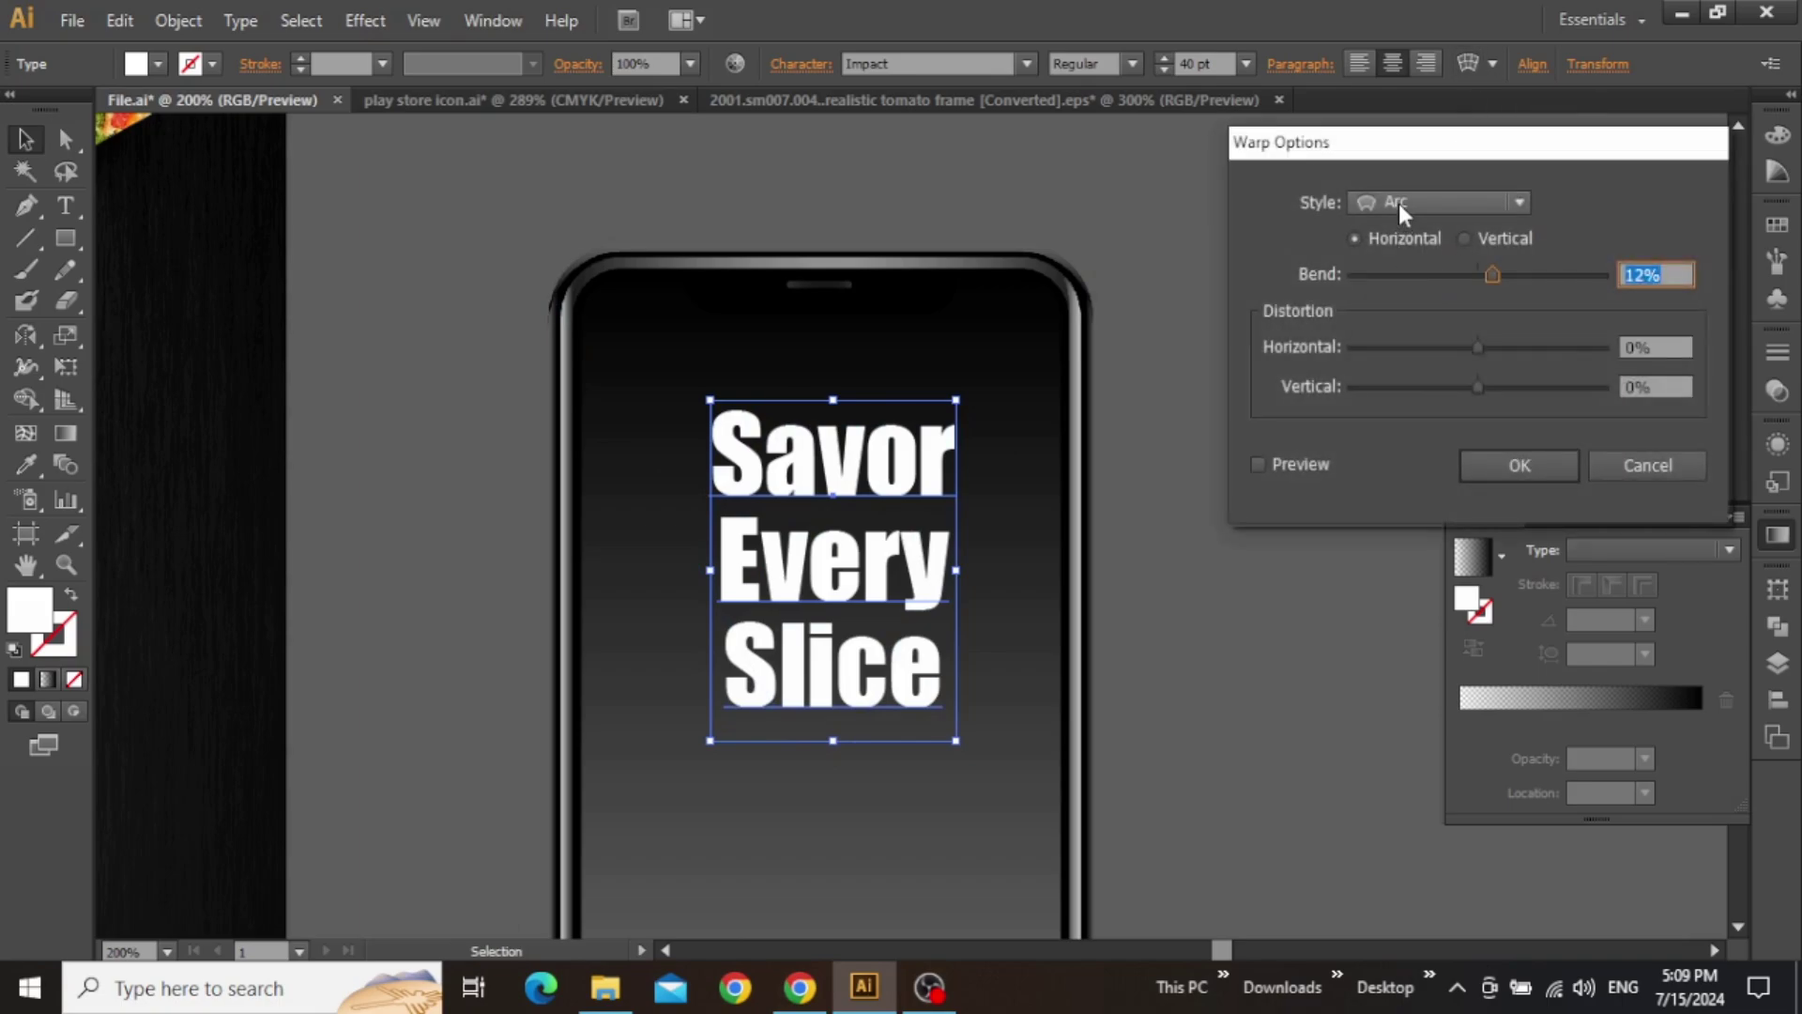
pyautogui.click(1399, 204)
pyautogui.click(1415, 212)
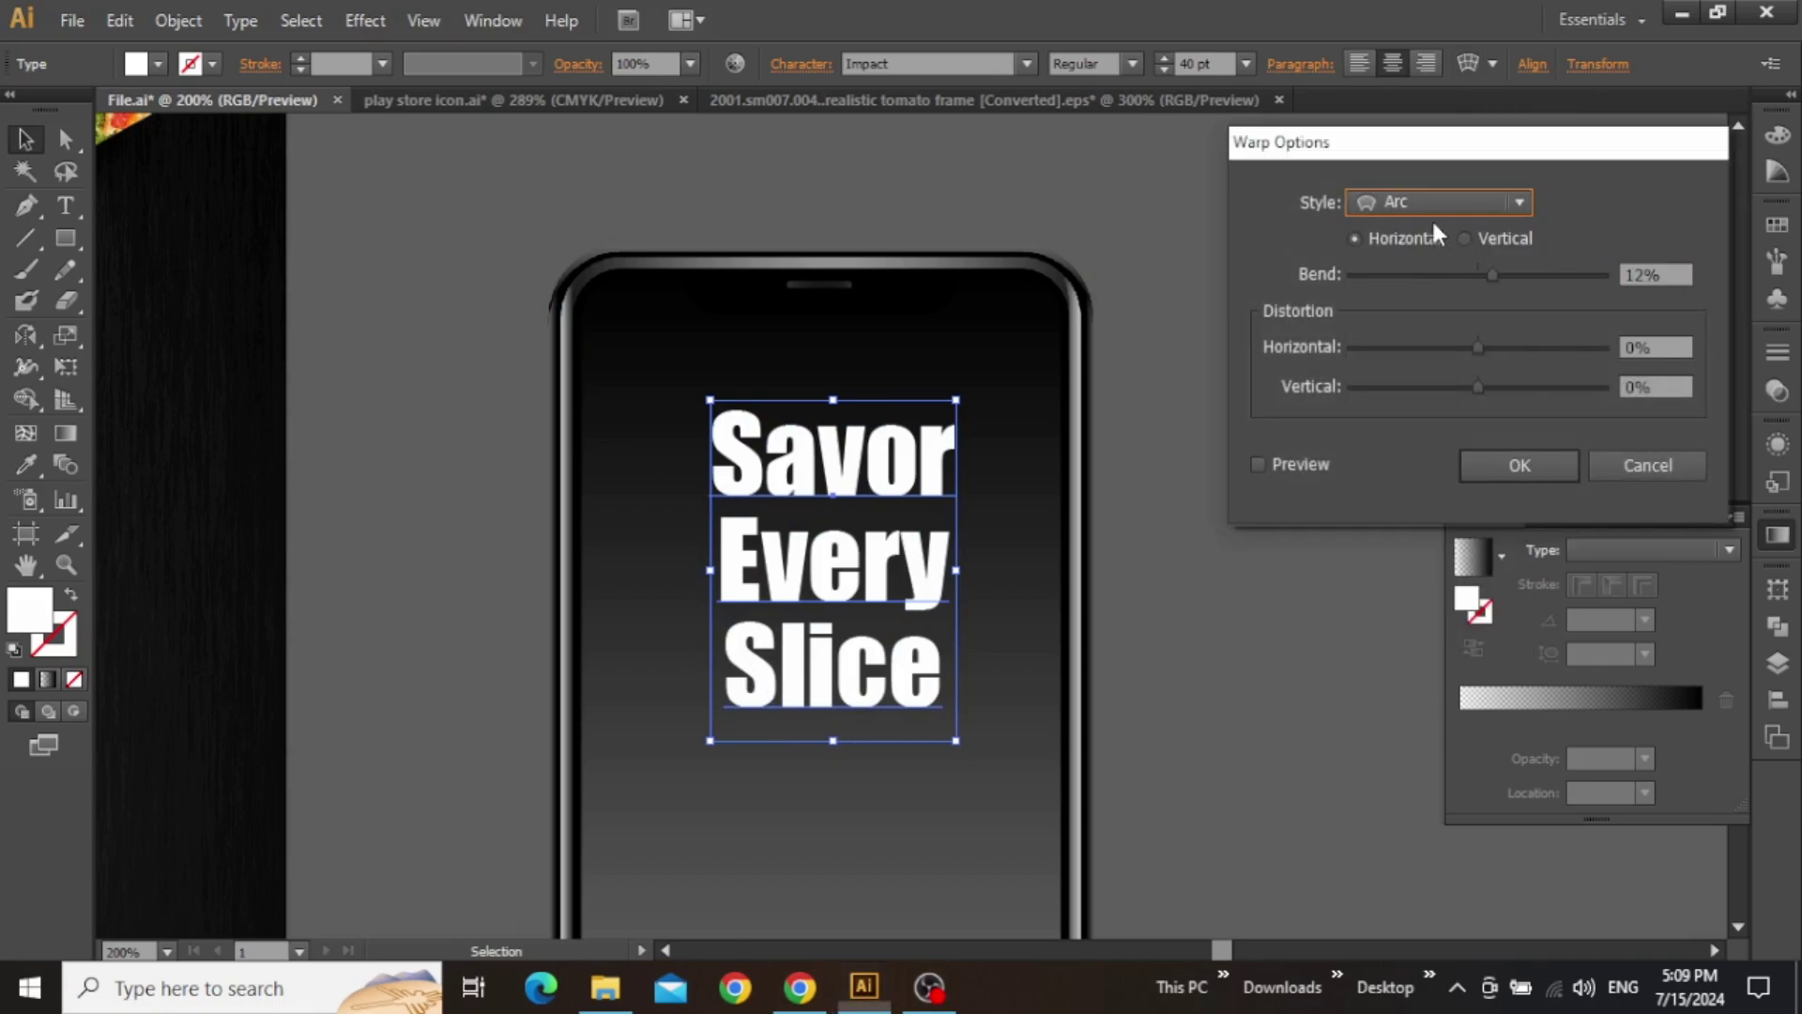
pyautogui.click(1299, 457)
pyautogui.doubleClick(1664, 271)
pyautogui.write('20')
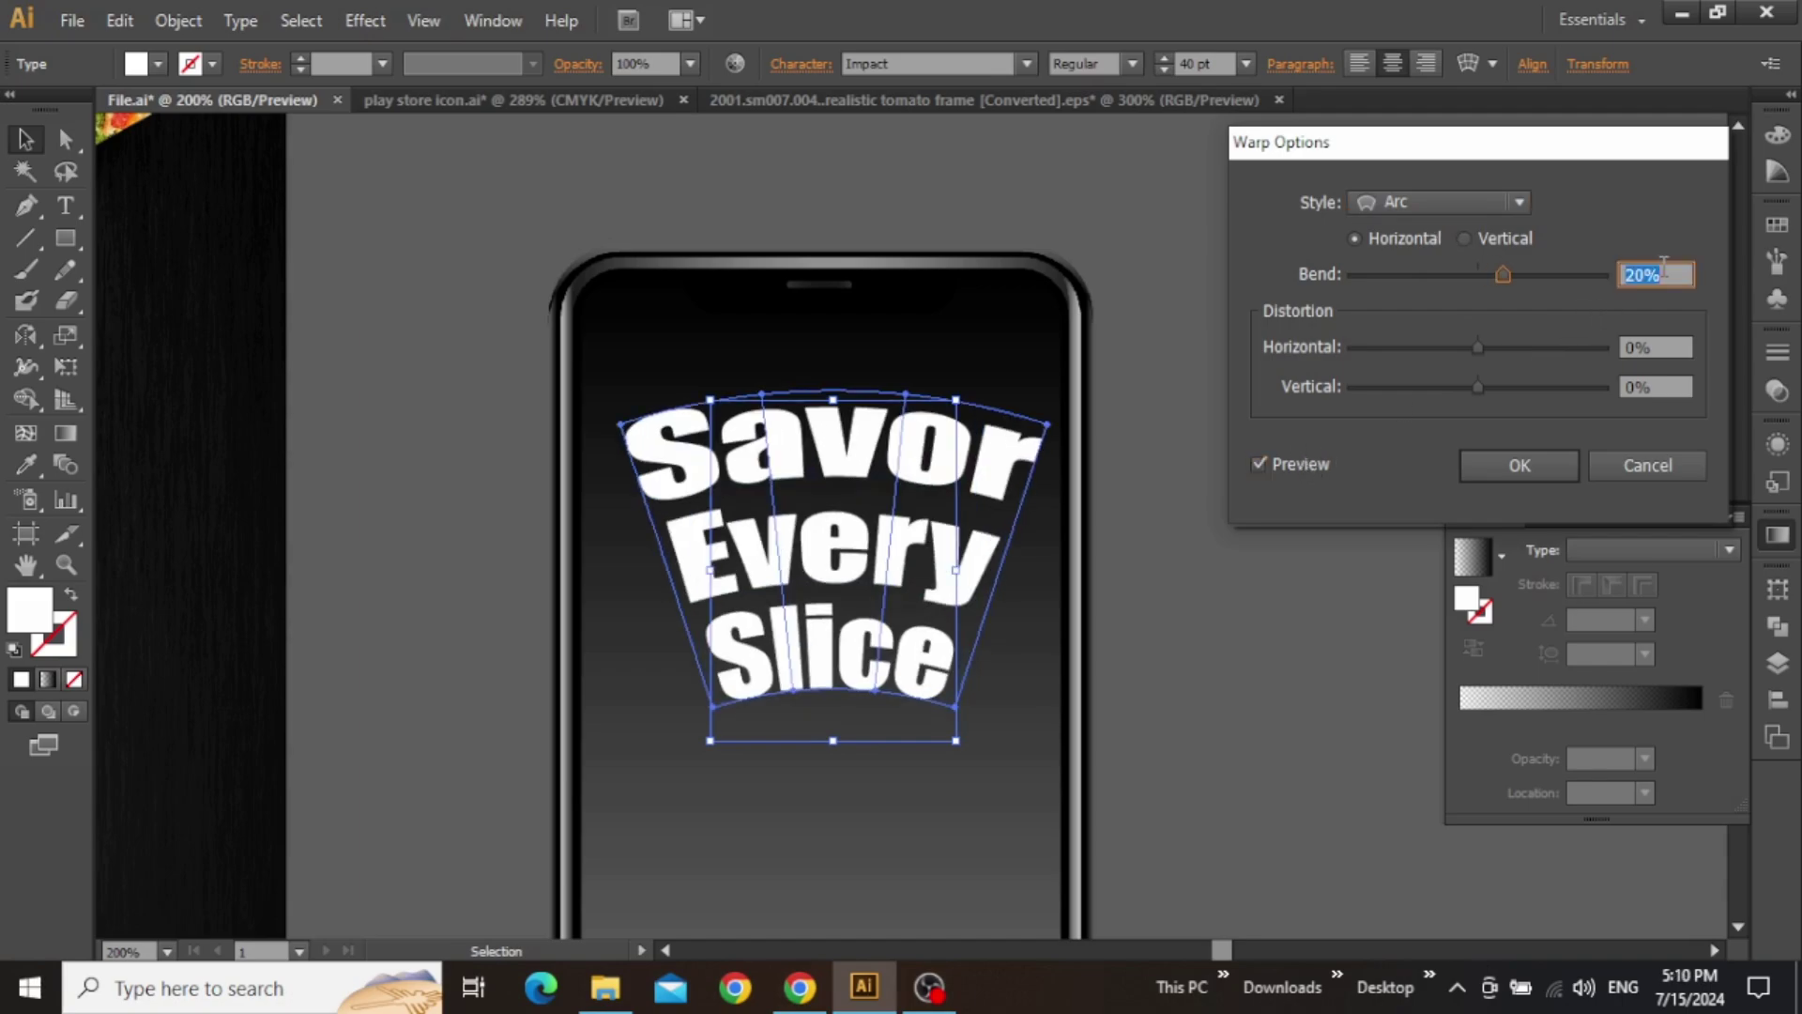
pyautogui.press('Down')
pyautogui.press('Down')
pyautogui.press('Down')
pyautogui.press('Down')
pyautogui.press('Down')
pyautogui.press('Down')
pyautogui.press('Down')
pyautogui.press('Down')
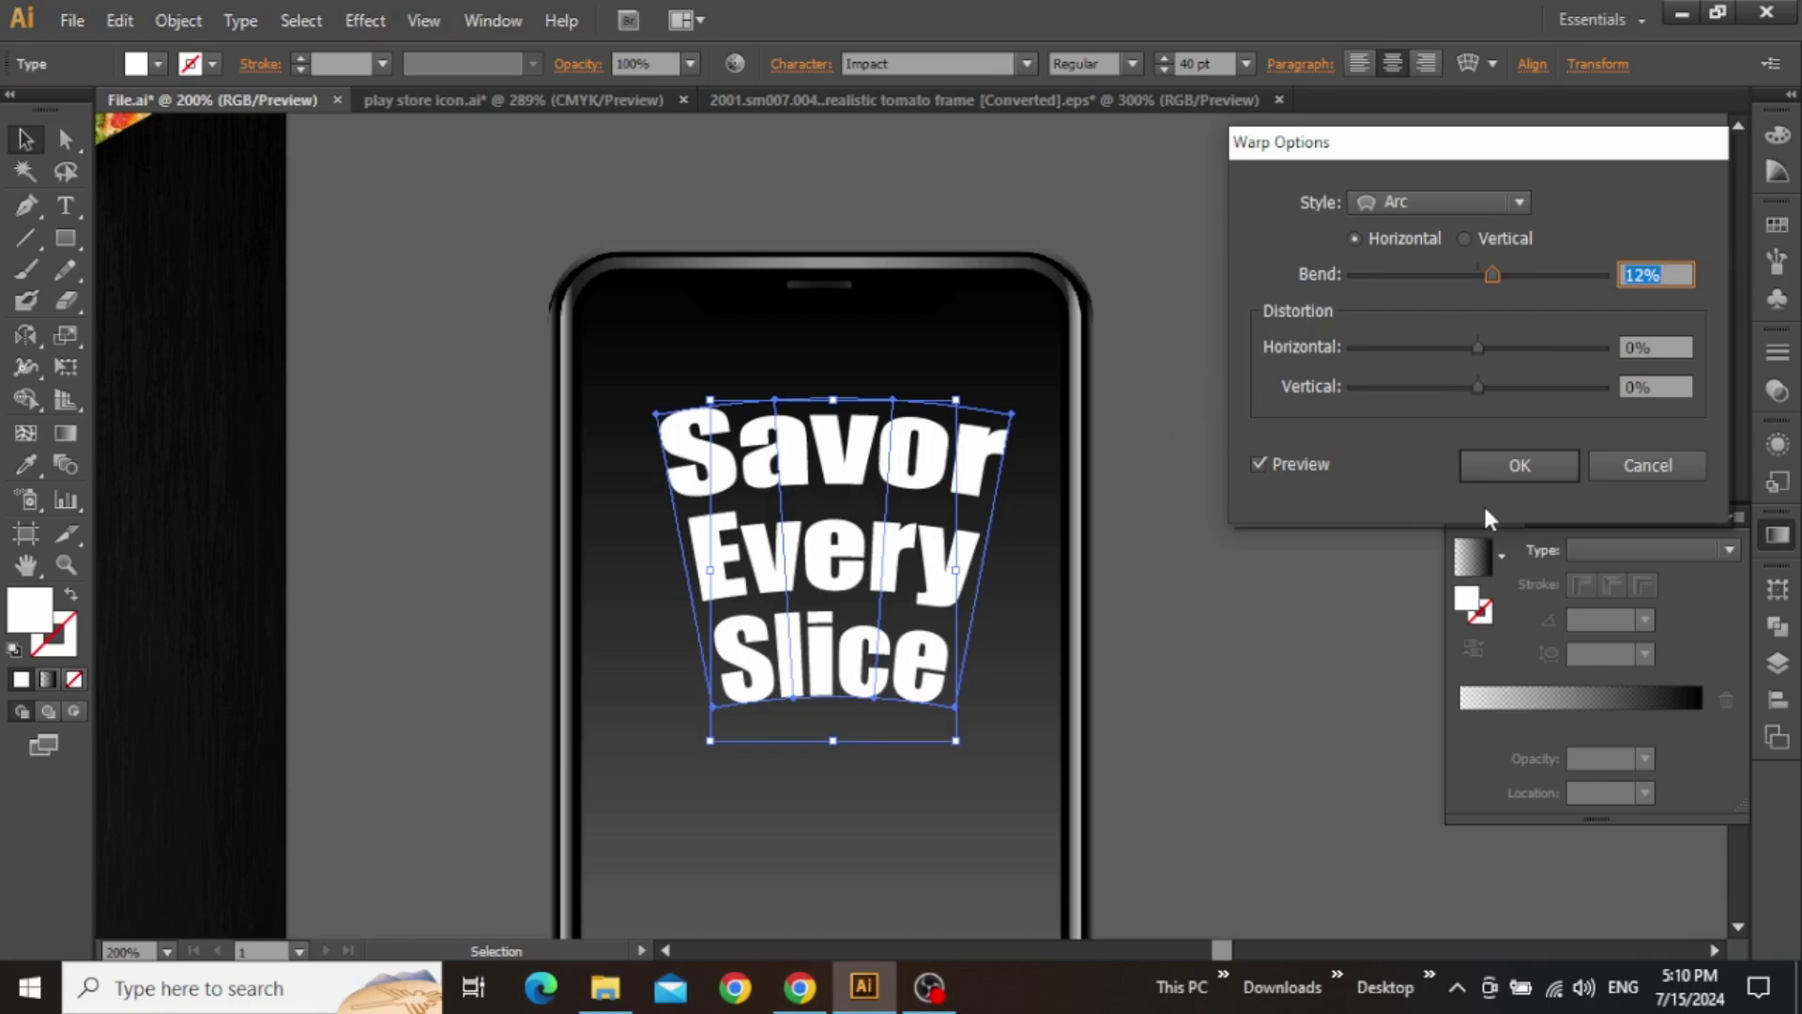
pyautogui.click(1494, 482)
# - Nudge the warped "Savor Every Slice" text slightly left to center it on the phone screen
pyautogui.click(1305, 489)
pyautogui.moveTo(1305, 489); pyautogui.dragTo(1297, 415)
pyautogui.click(861, 497)
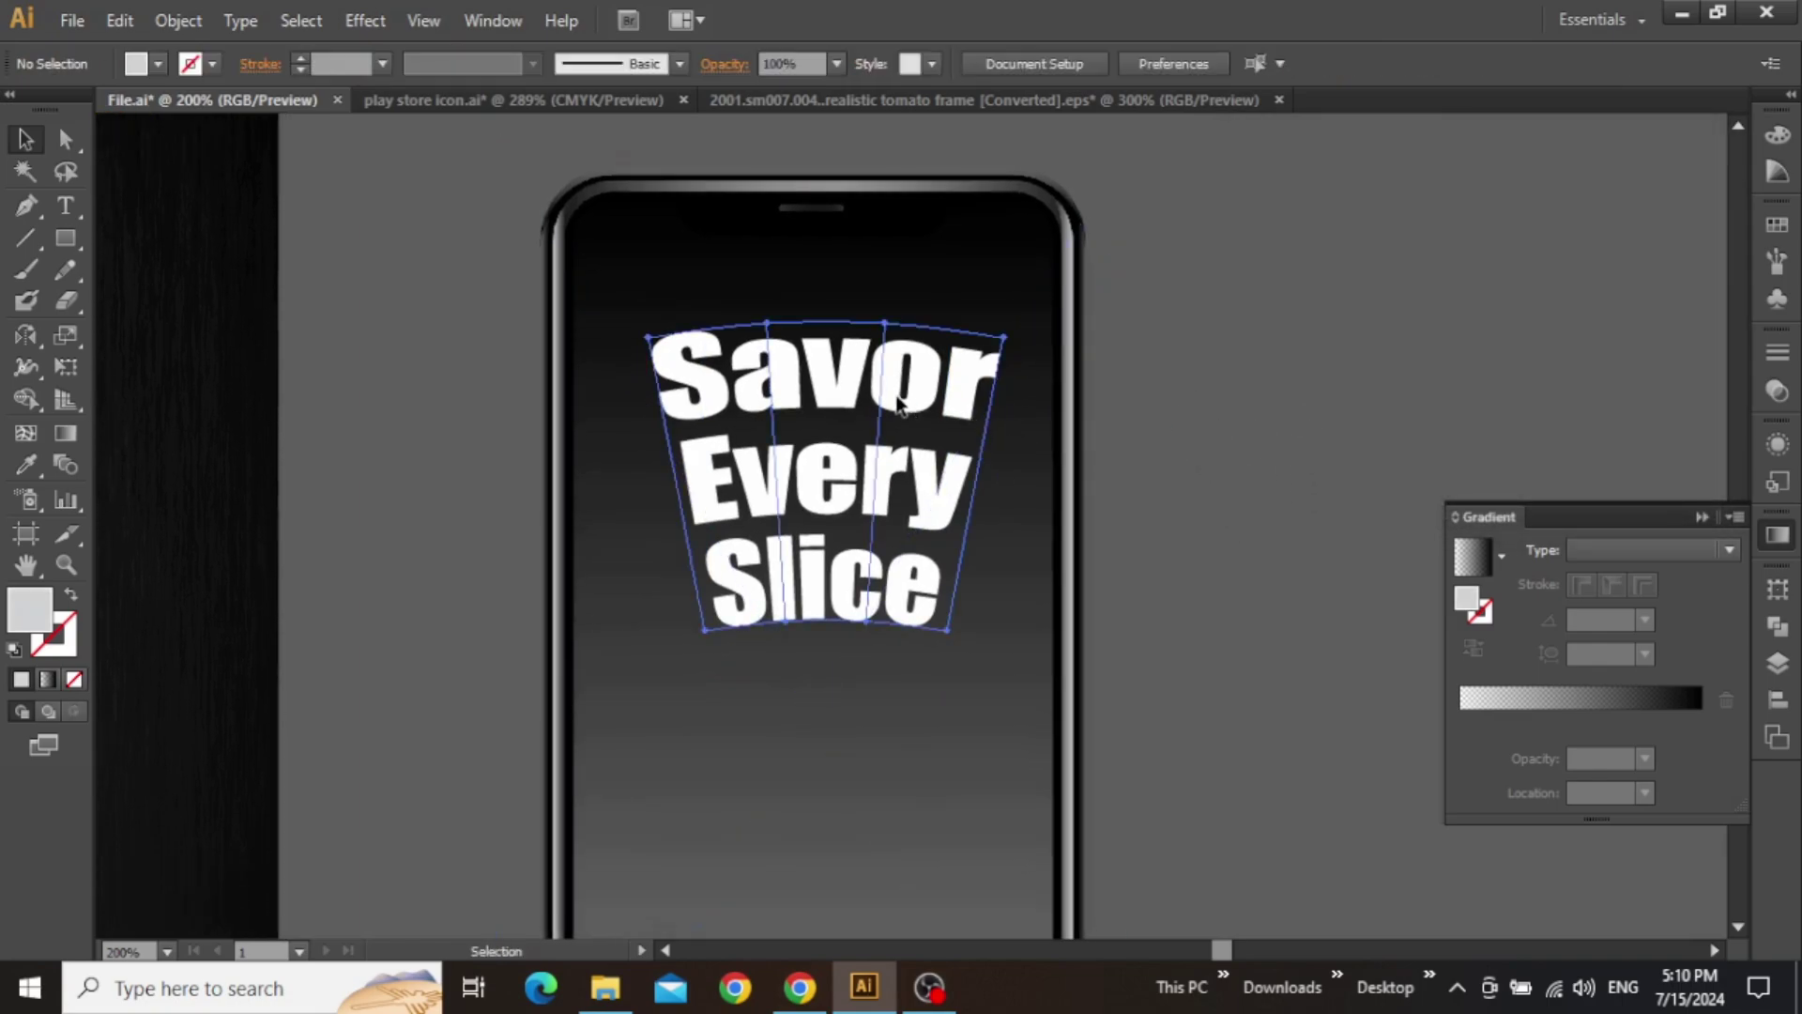
pyautogui.click(1192, 403)
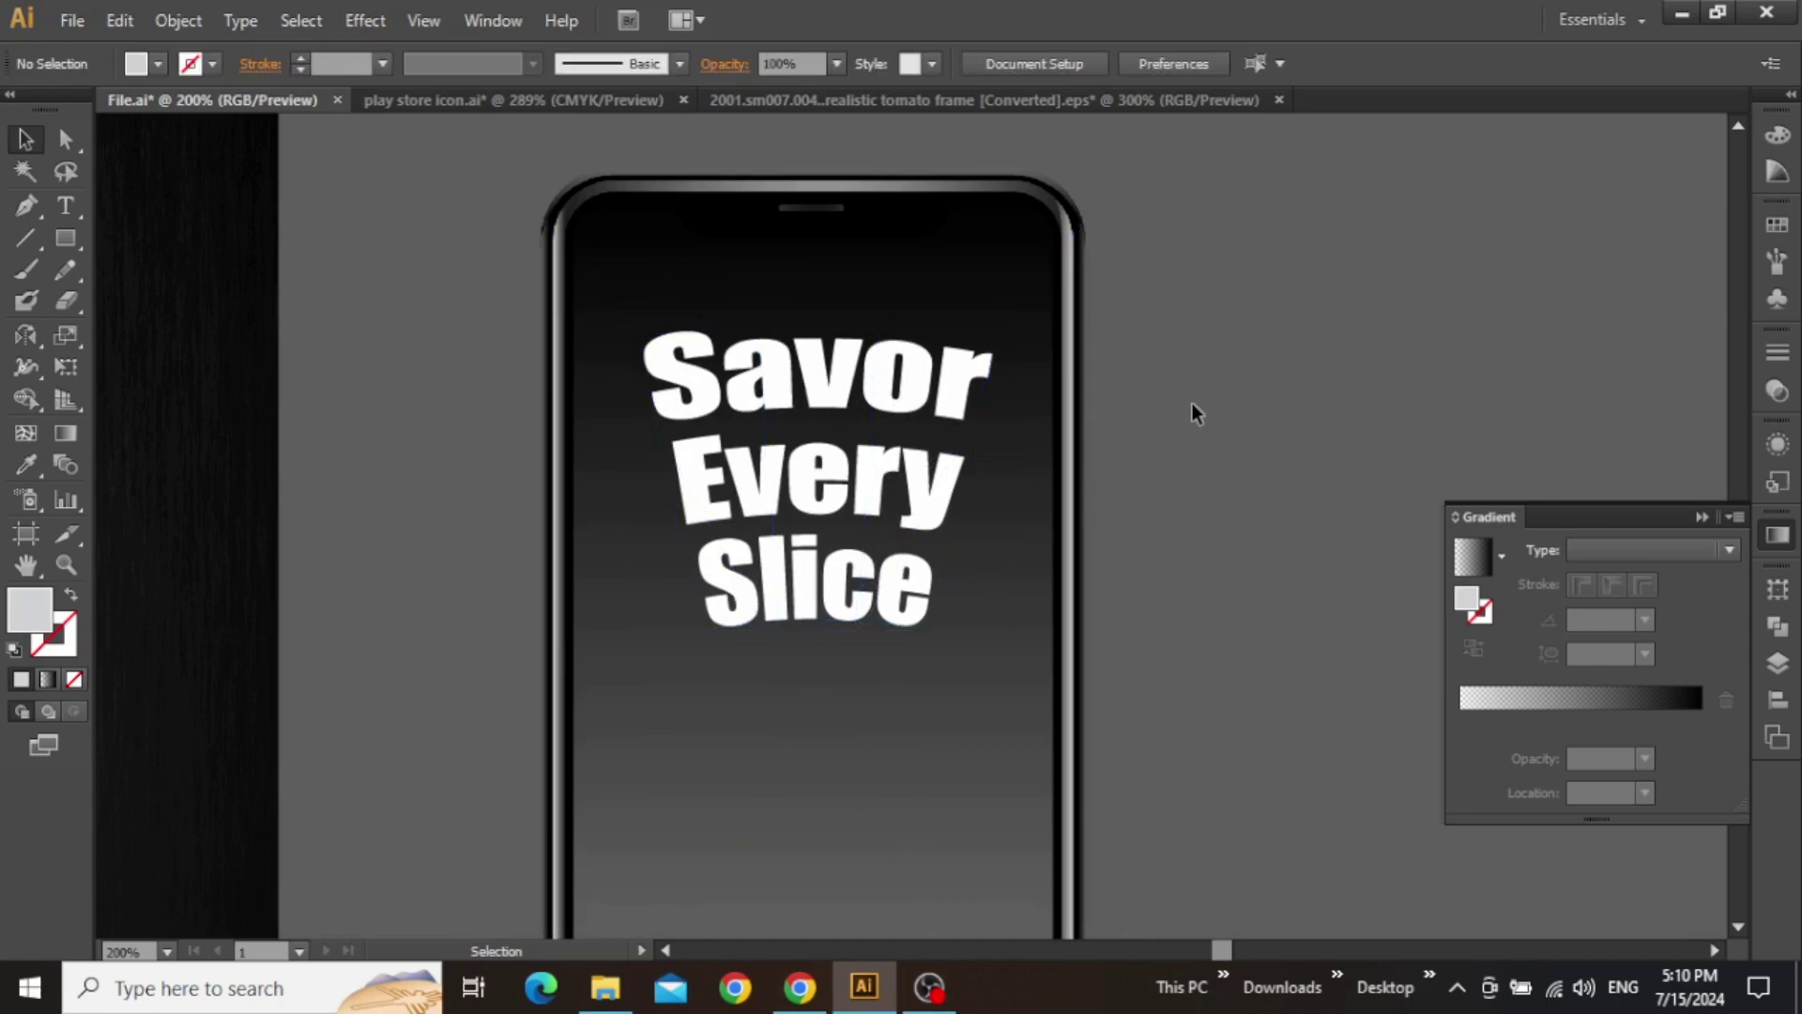
# - Draw a horizontal rectangle across the lower end of the phone screen, reaching over both side bezels
pyautogui.moveTo(1254, 608); pyautogui.dragTo(1253, 494)
pyautogui.moveTo(1258, 845); pyautogui.dragTo(1317, 335)
pyautogui.scroll(2, 841, 511)
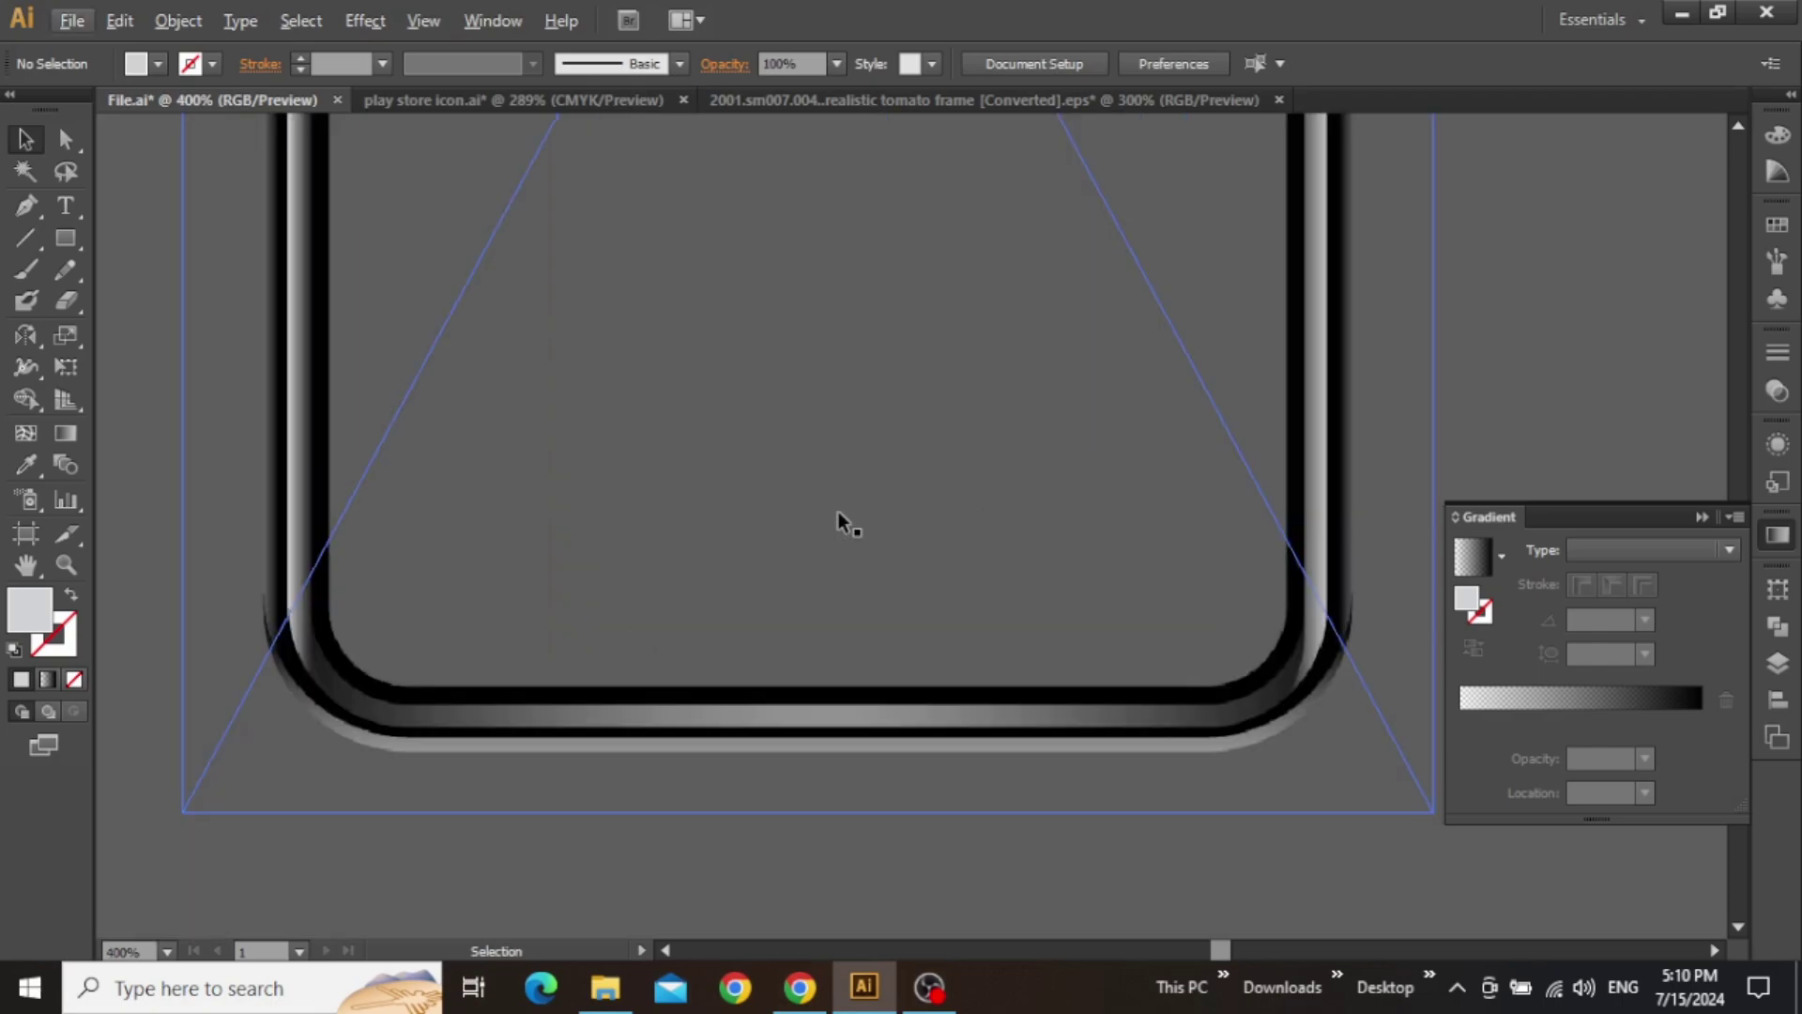
pyautogui.click(80, 244)
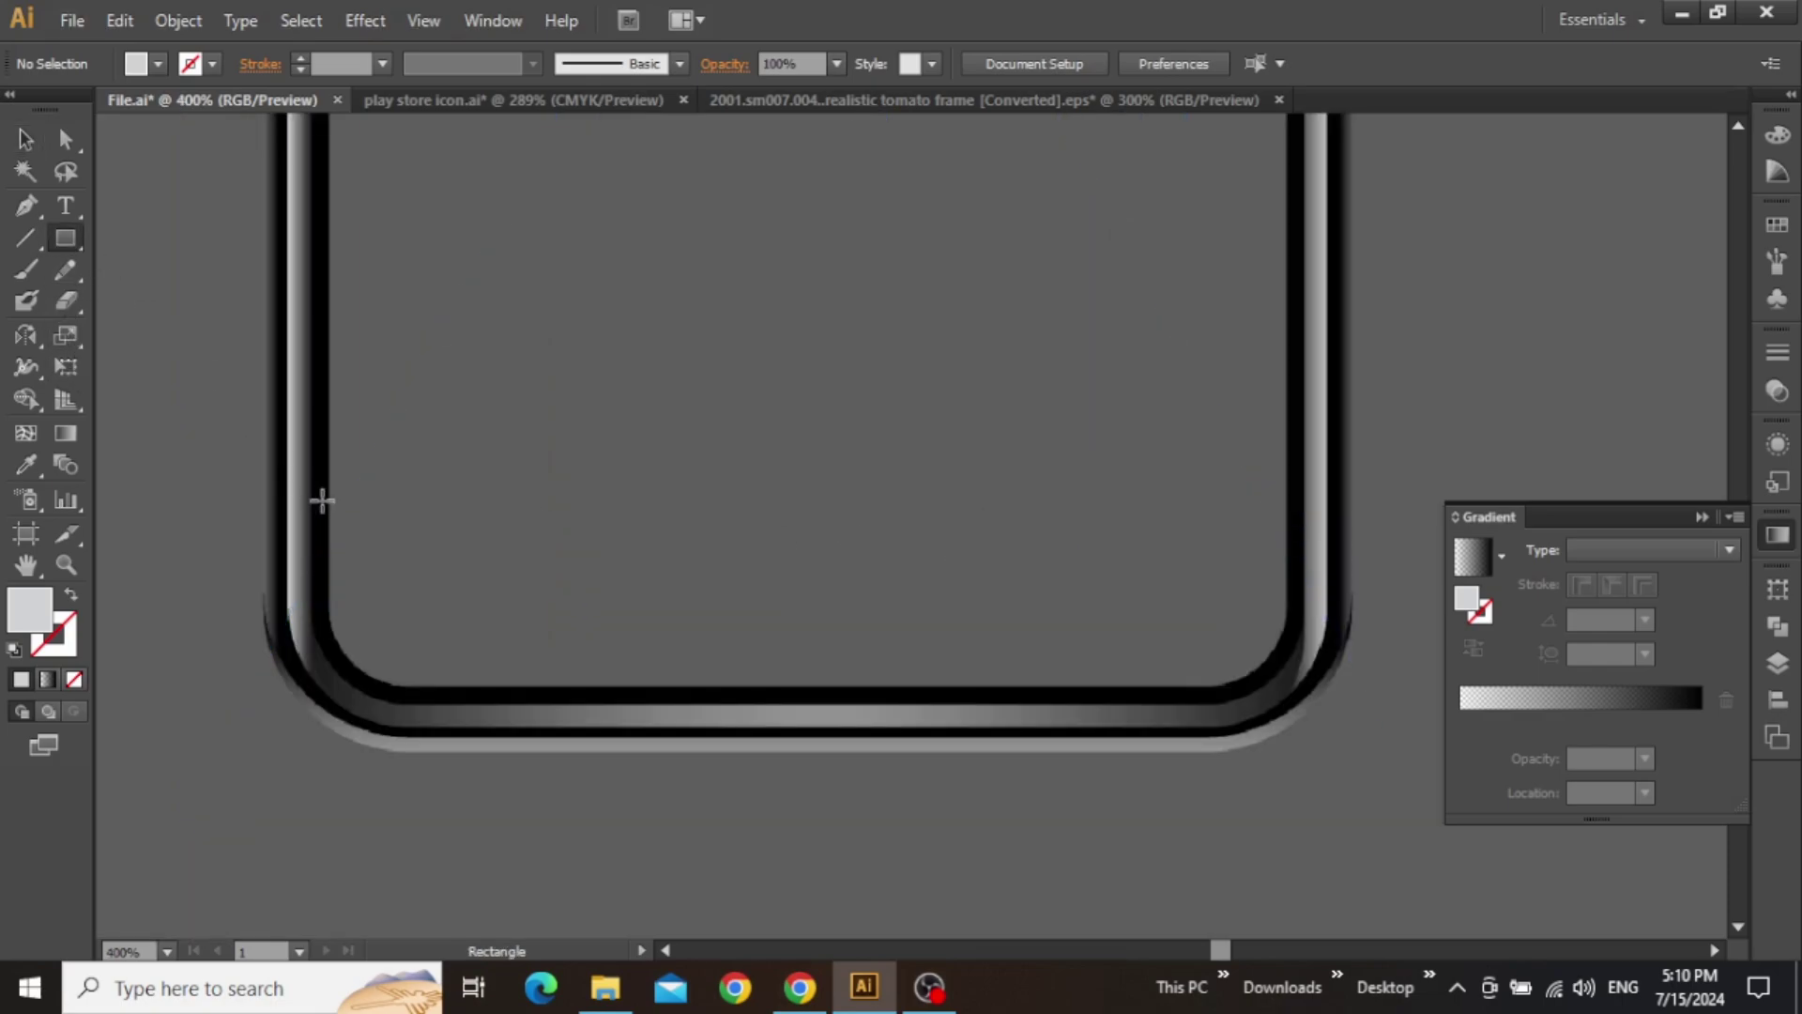
pyautogui.moveTo(303, 502); pyautogui.dragTo(1312, 643)
pyautogui.press('v')
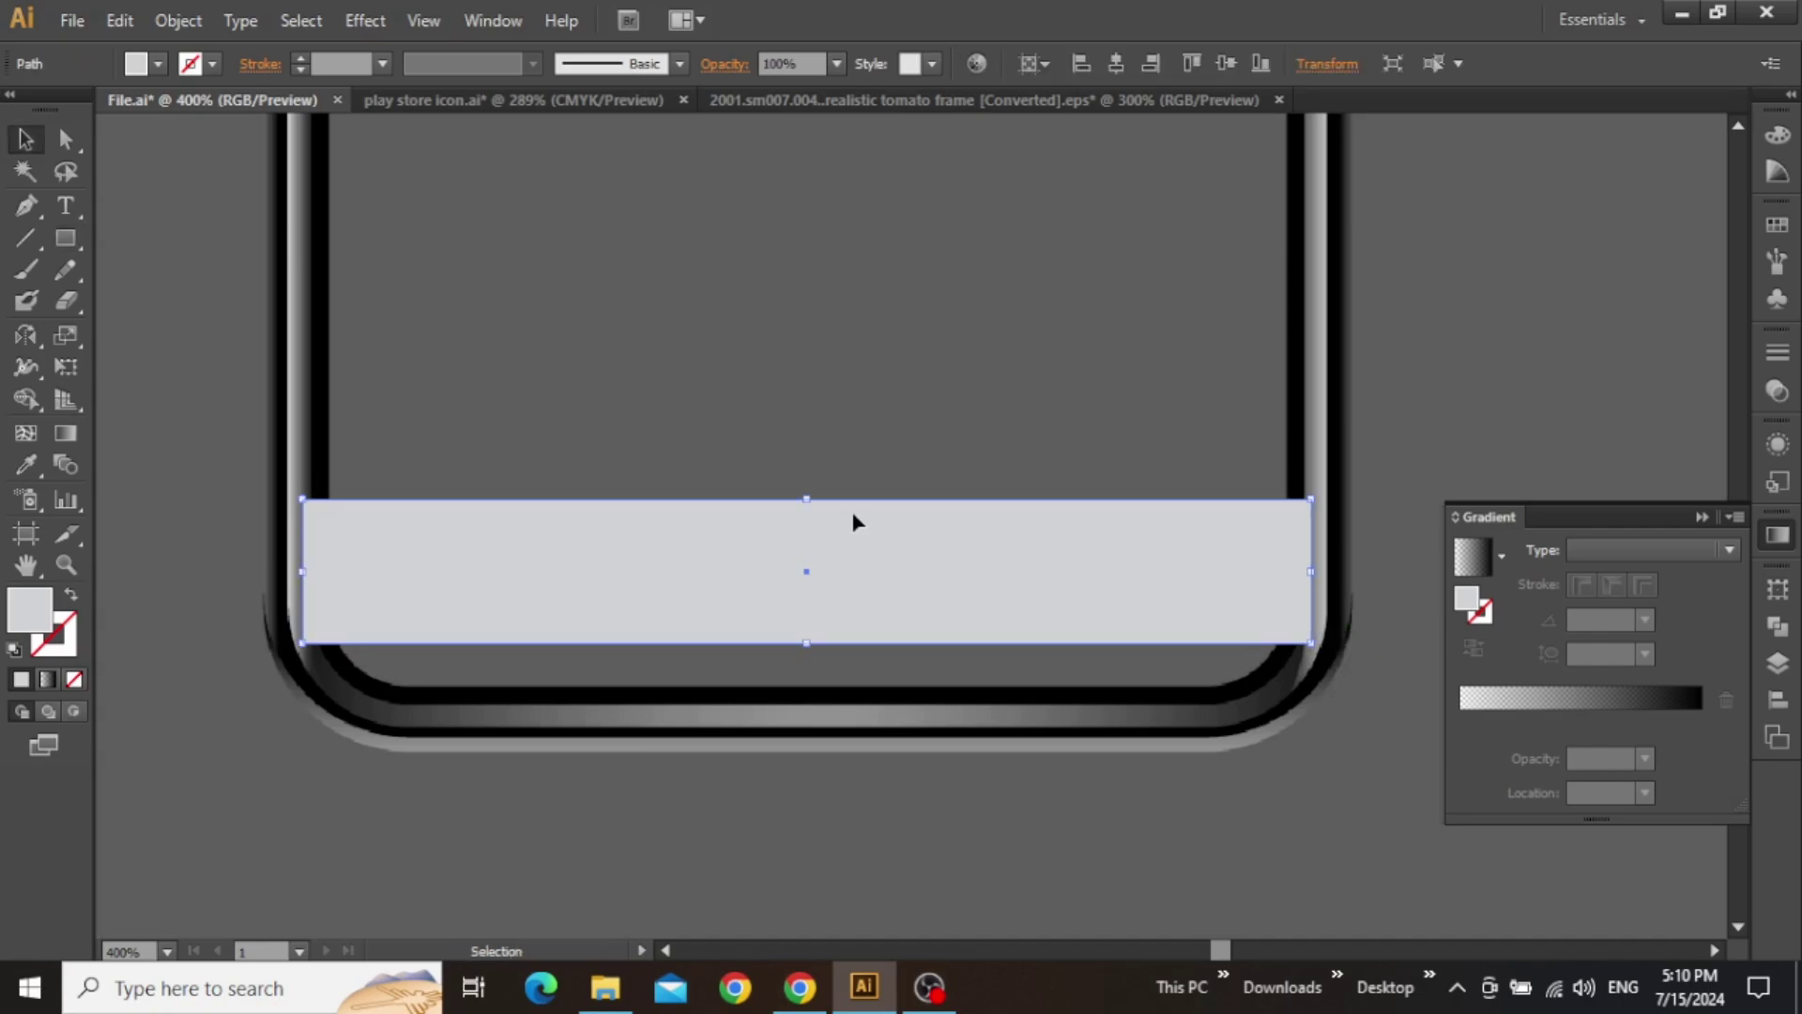
# - Resize the rectangle to be taller, reaching the bottom bezel, and narrower so its sides stay within the phone frame
pyautogui.moveTo(803, 500); pyautogui.dragTo(805, 471)
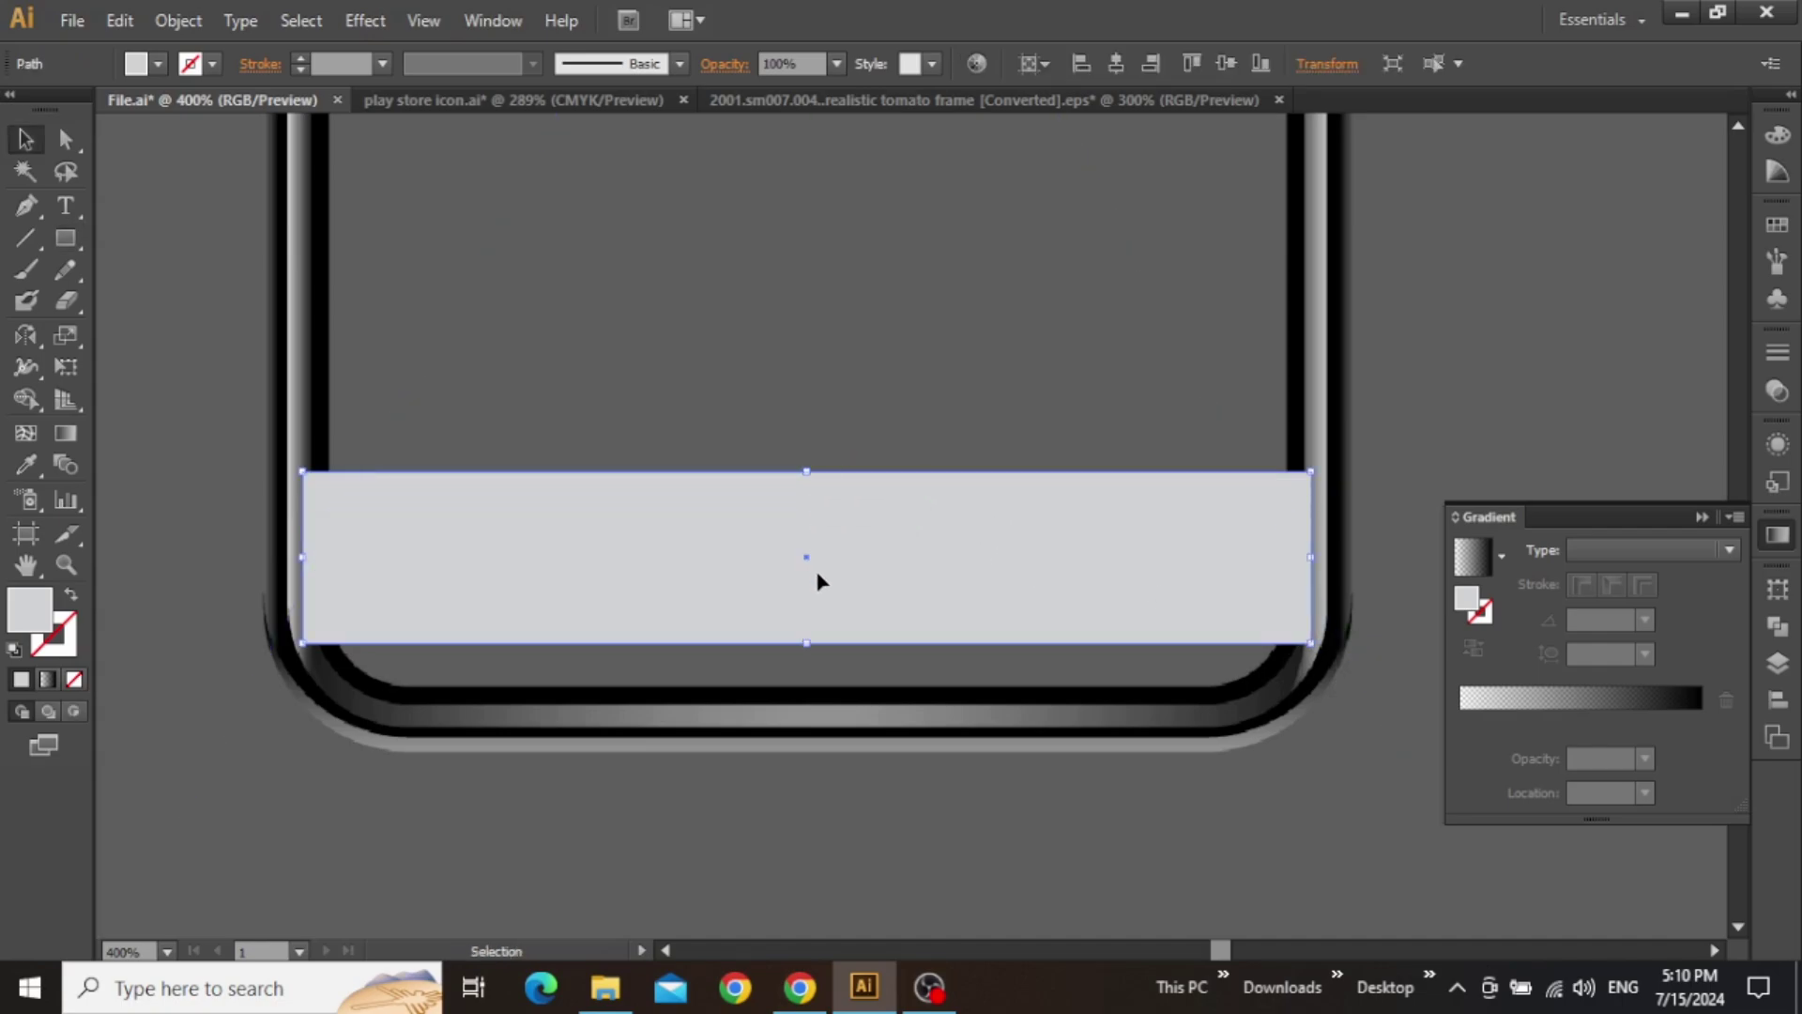
pyautogui.moveTo(807, 644); pyautogui.dragTo(807, 697)
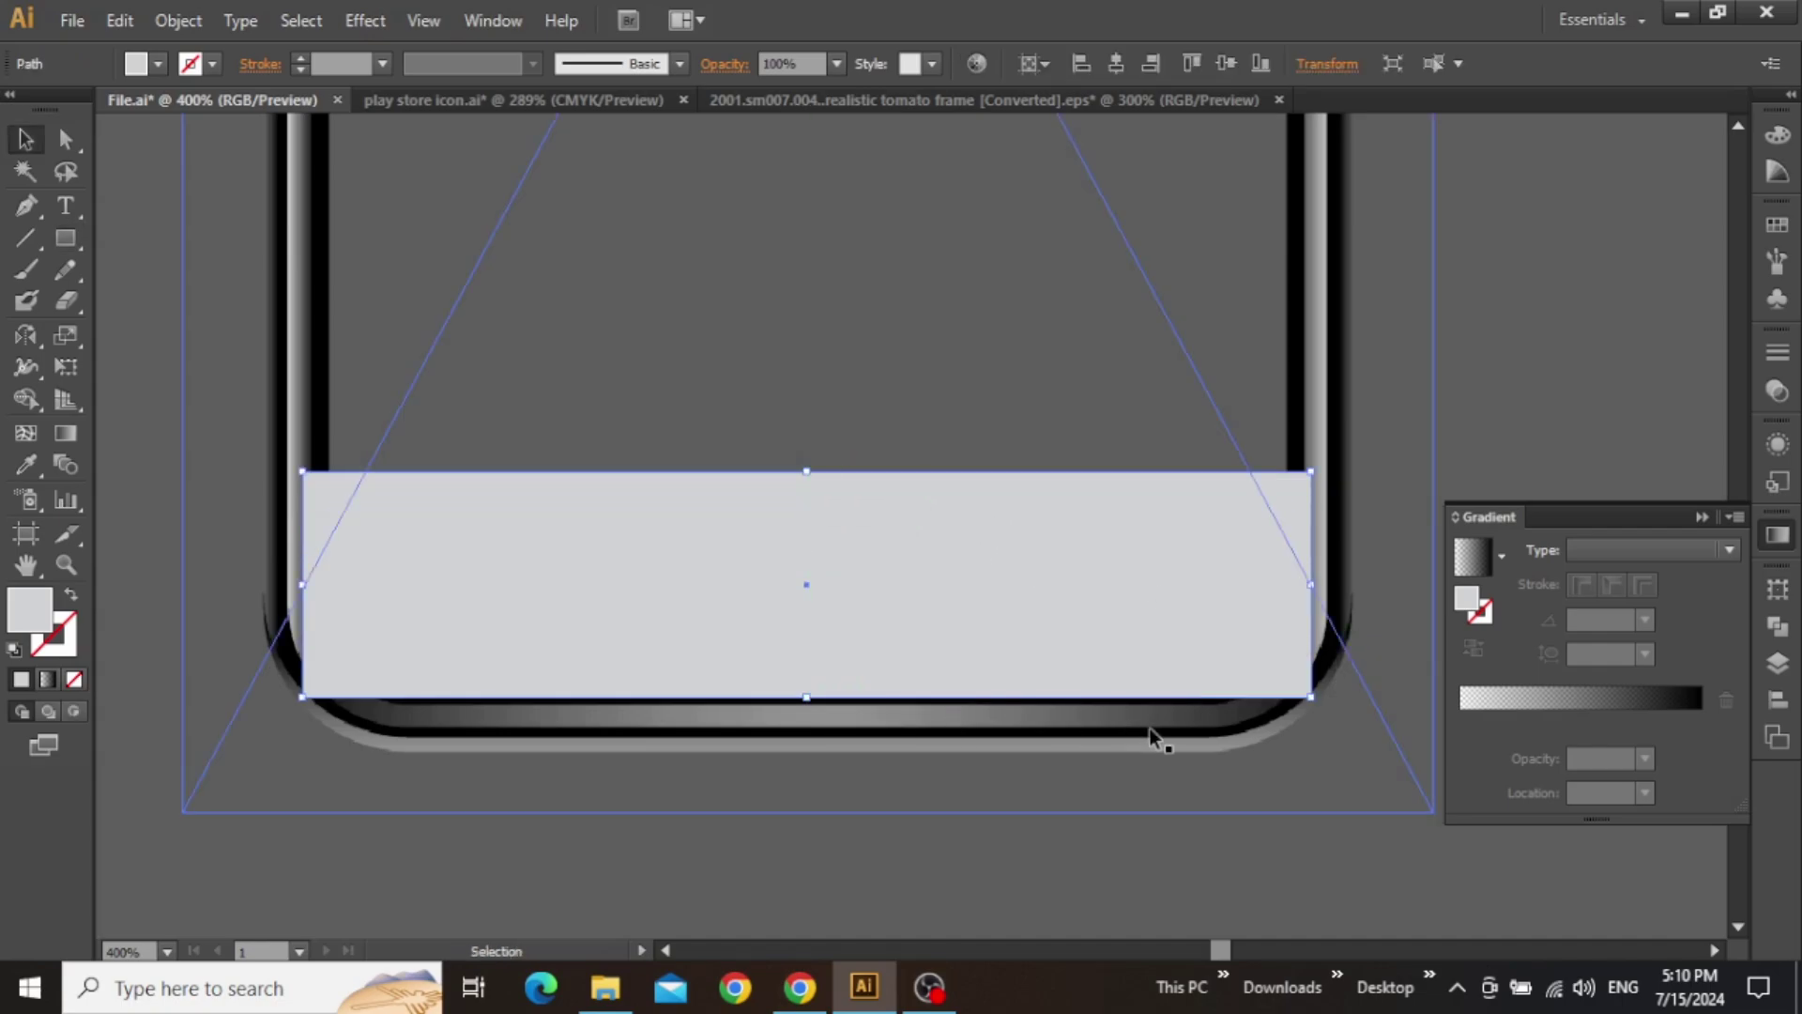
pyautogui.scroll(1, 324, 660)
pyautogui.moveTo(305, 550); pyautogui.dragTo(328, 549)
pyautogui.moveTo(817, 518); pyautogui.dragTo(106, 483)
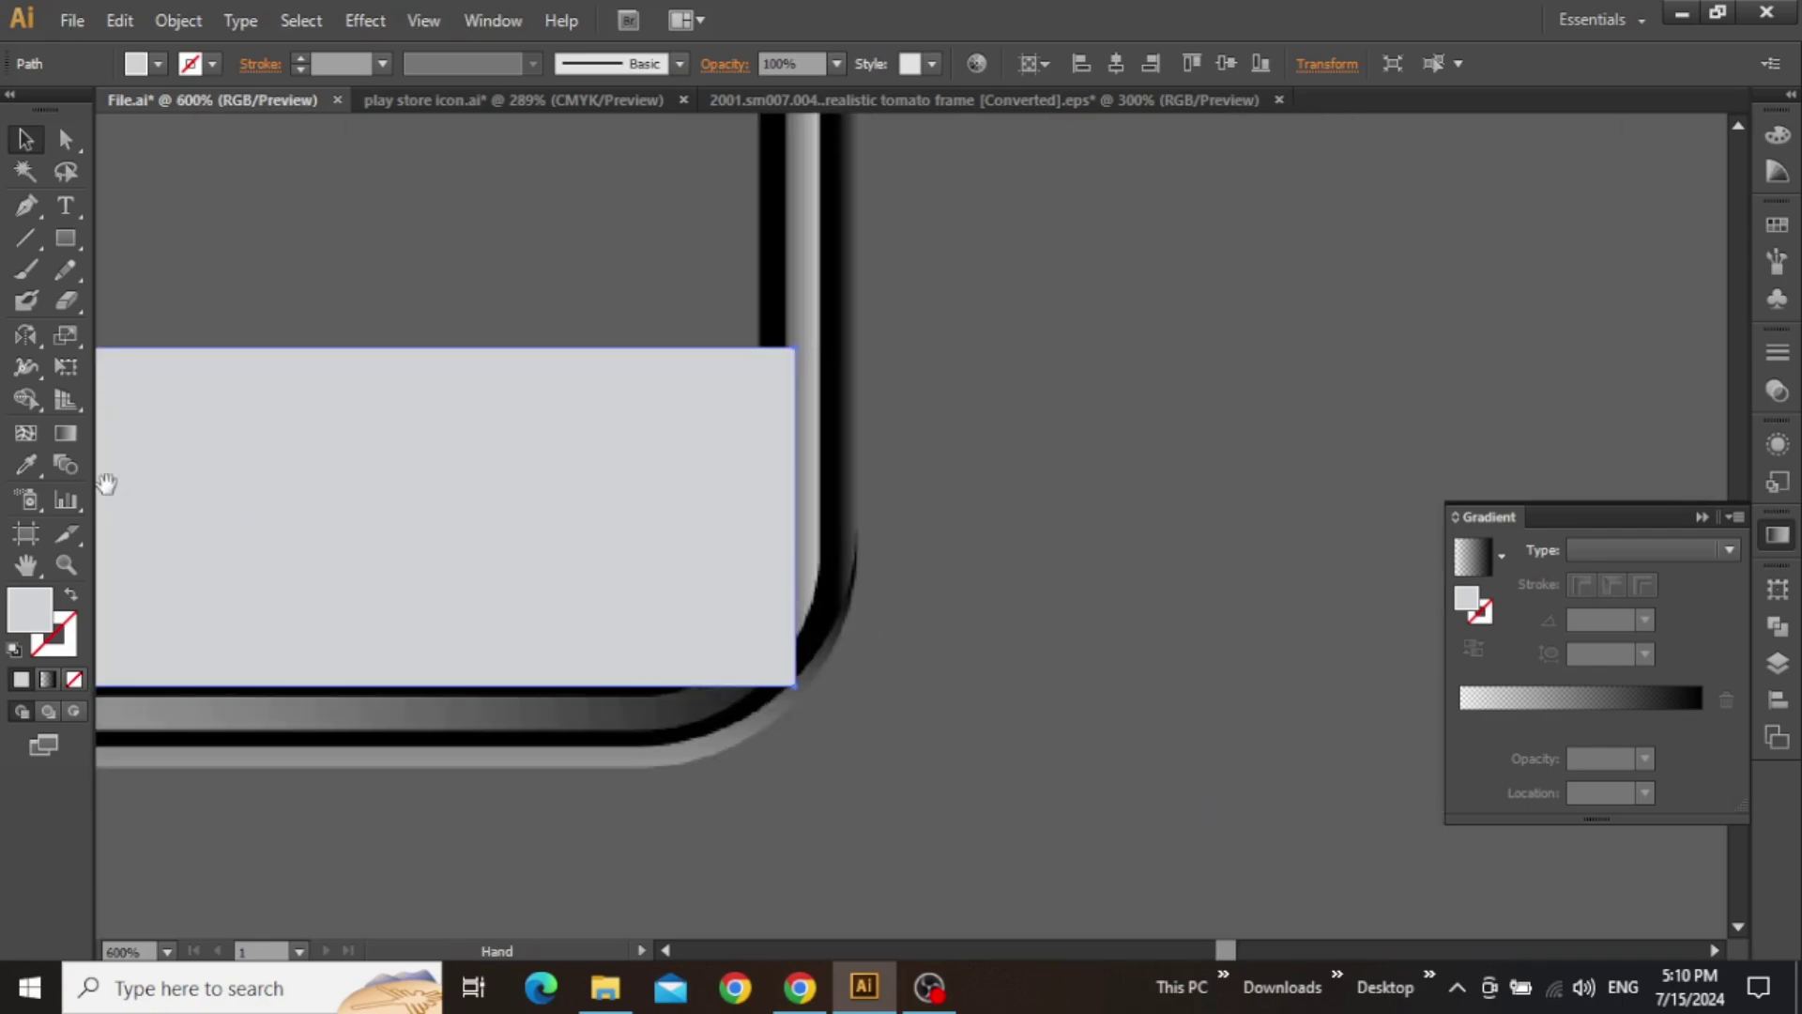
pyautogui.moveTo(796, 513); pyautogui.dragTo(778, 514)
pyautogui.moveTo(481, 540); pyautogui.dragTo(1066, 469)
# - Move the bottom rectangle directly below the phone mockup image in the layer order
pyautogui.scroll(-1, 789, 428)
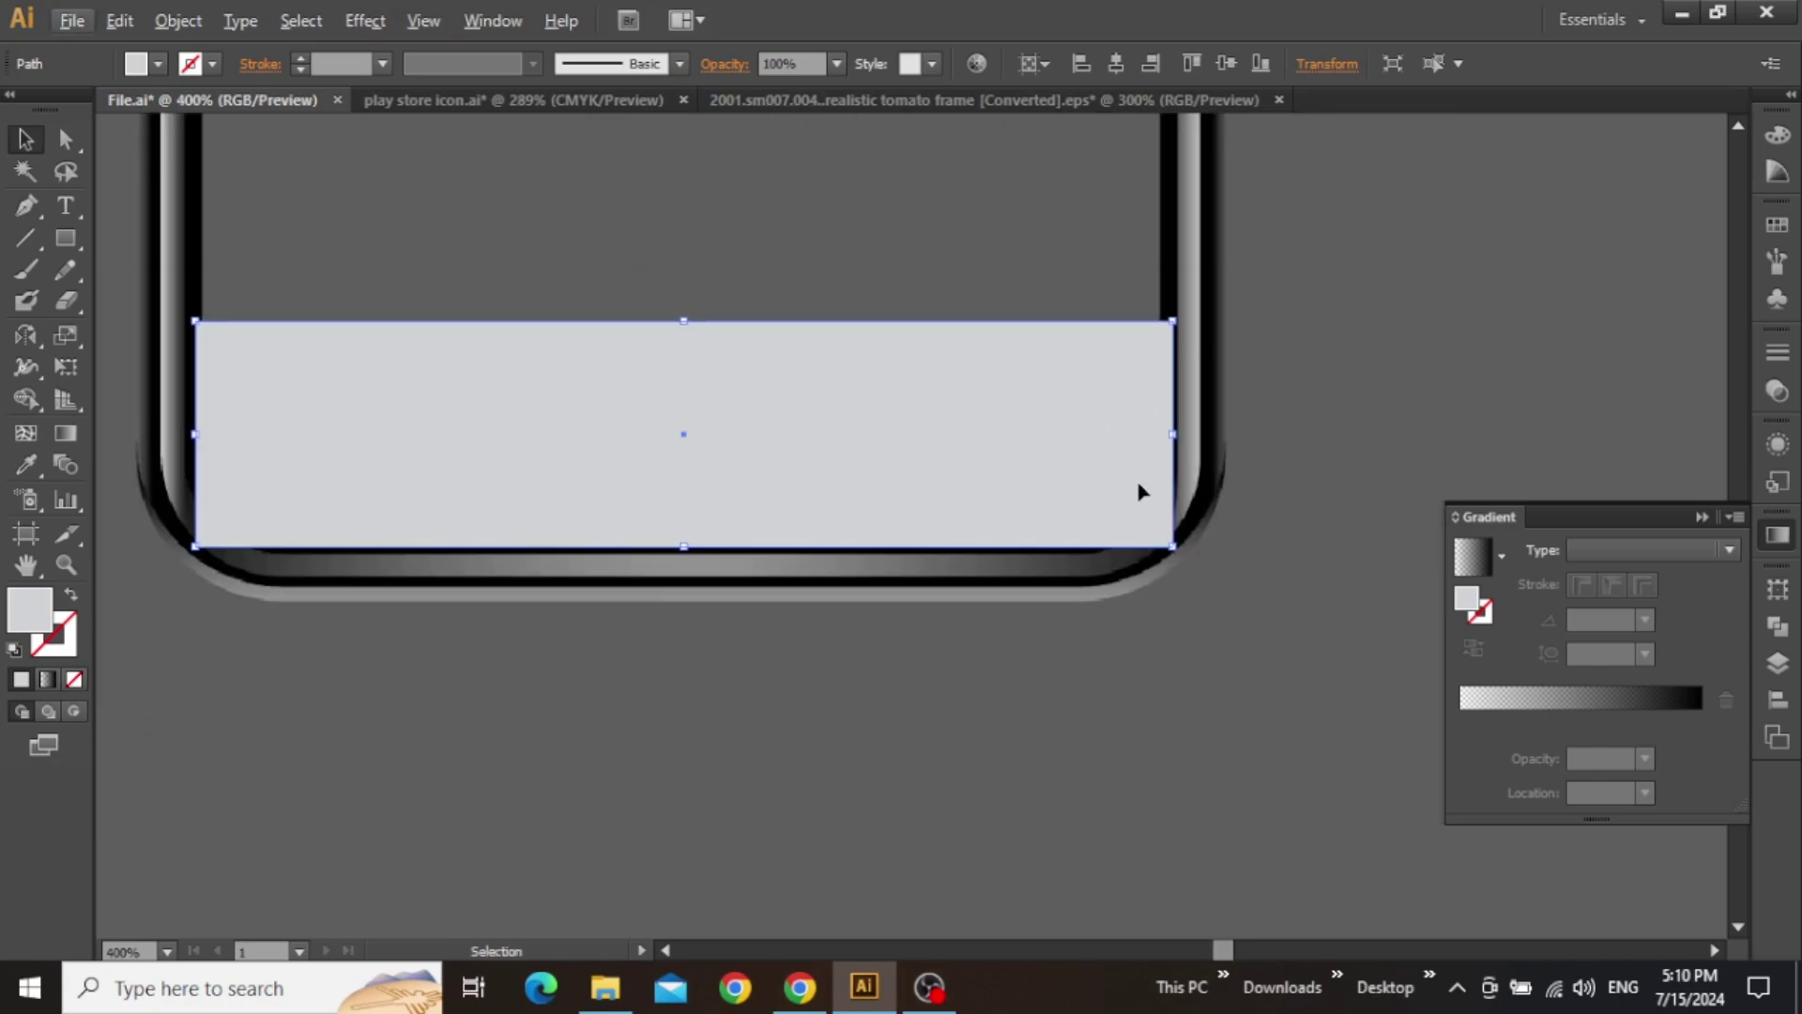
pyautogui.click(1777, 663)
pyautogui.moveTo(1568, 637); pyautogui.dragTo(1568, 702)
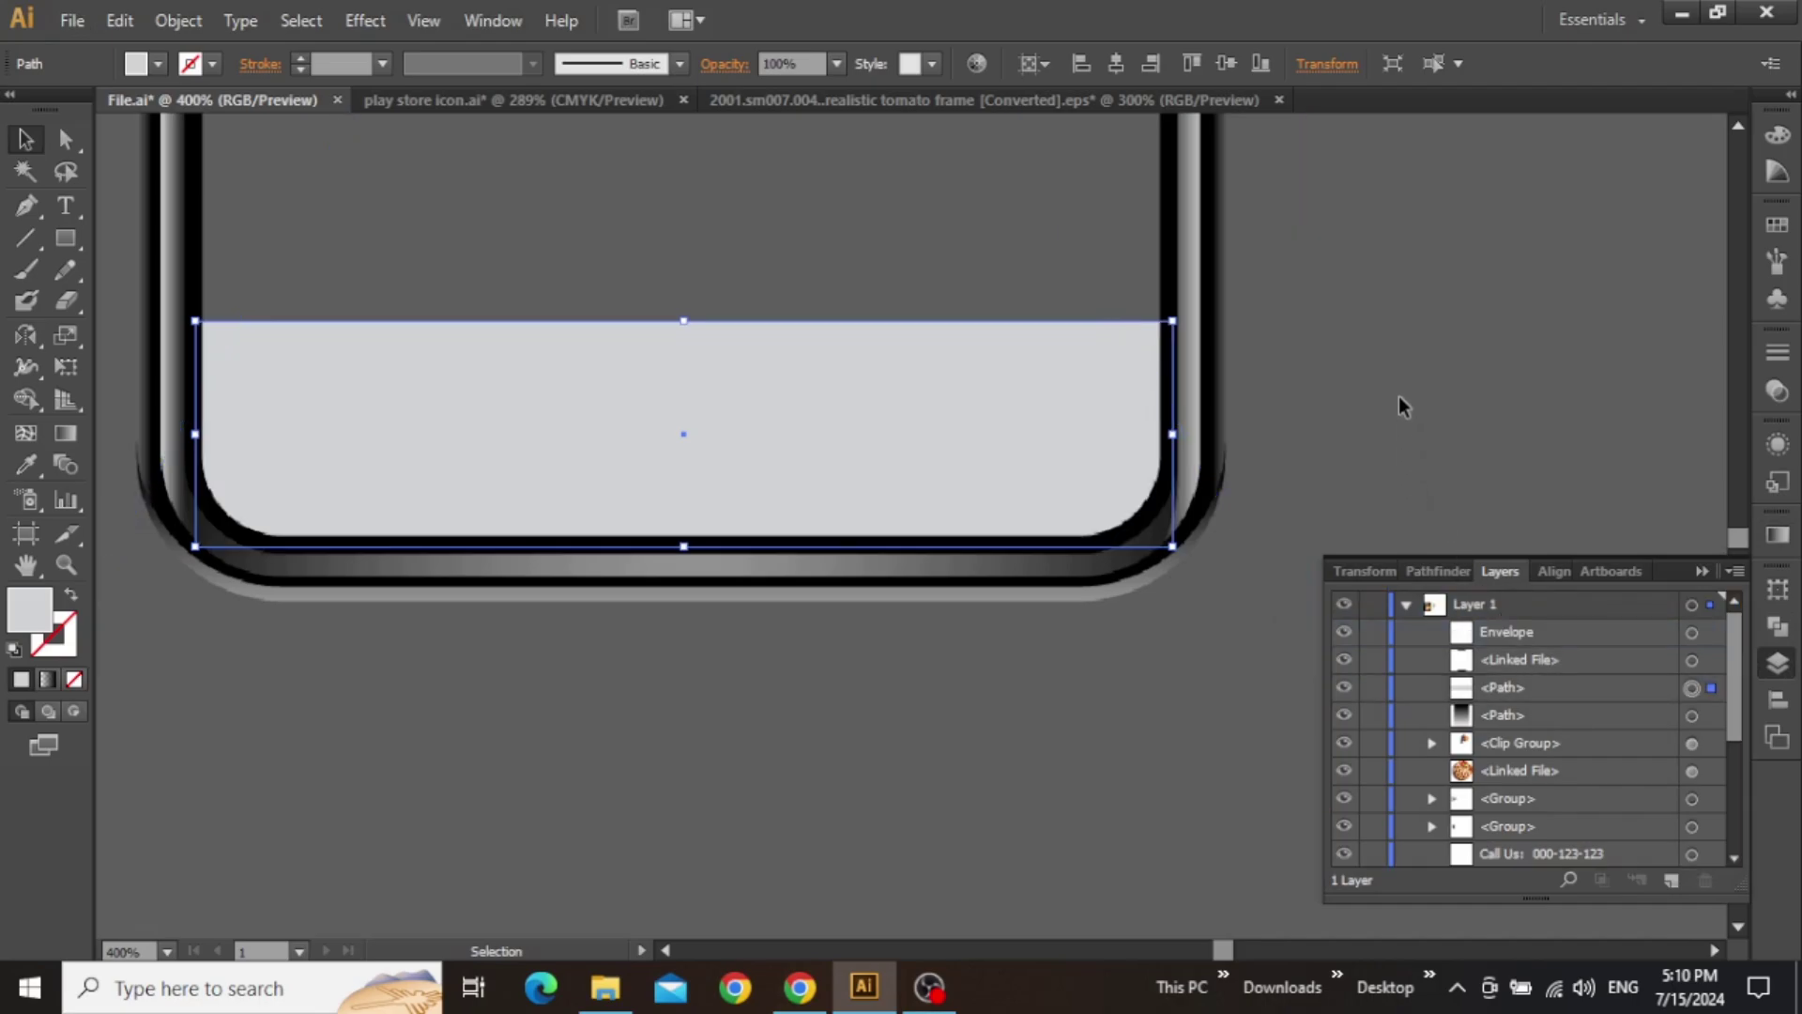
# - Fill the bottom rectangle with the yellow sampled from the poster's "Download The App" headline
pyautogui.moveTo(1403, 323); pyautogui.dragTo(1546, 383)
pyautogui.scroll(-2, 1288, 267)
pyautogui.moveTo(1288, 266); pyautogui.dragTo(940, 723)
pyautogui.moveTo(1334, 250); pyautogui.dragTo(832, 716)
pyautogui.moveTo(894, 252); pyautogui.dragTo(849, 590)
pyautogui.press('i')
pyautogui.press('v')
pyautogui.click(515, 521)
pyautogui.scroll(-2, 501, 556)
pyautogui.moveTo(495, 750); pyautogui.dragTo(1060, 357)
pyautogui.moveTo(741, 873); pyautogui.dragTo(968, 549)
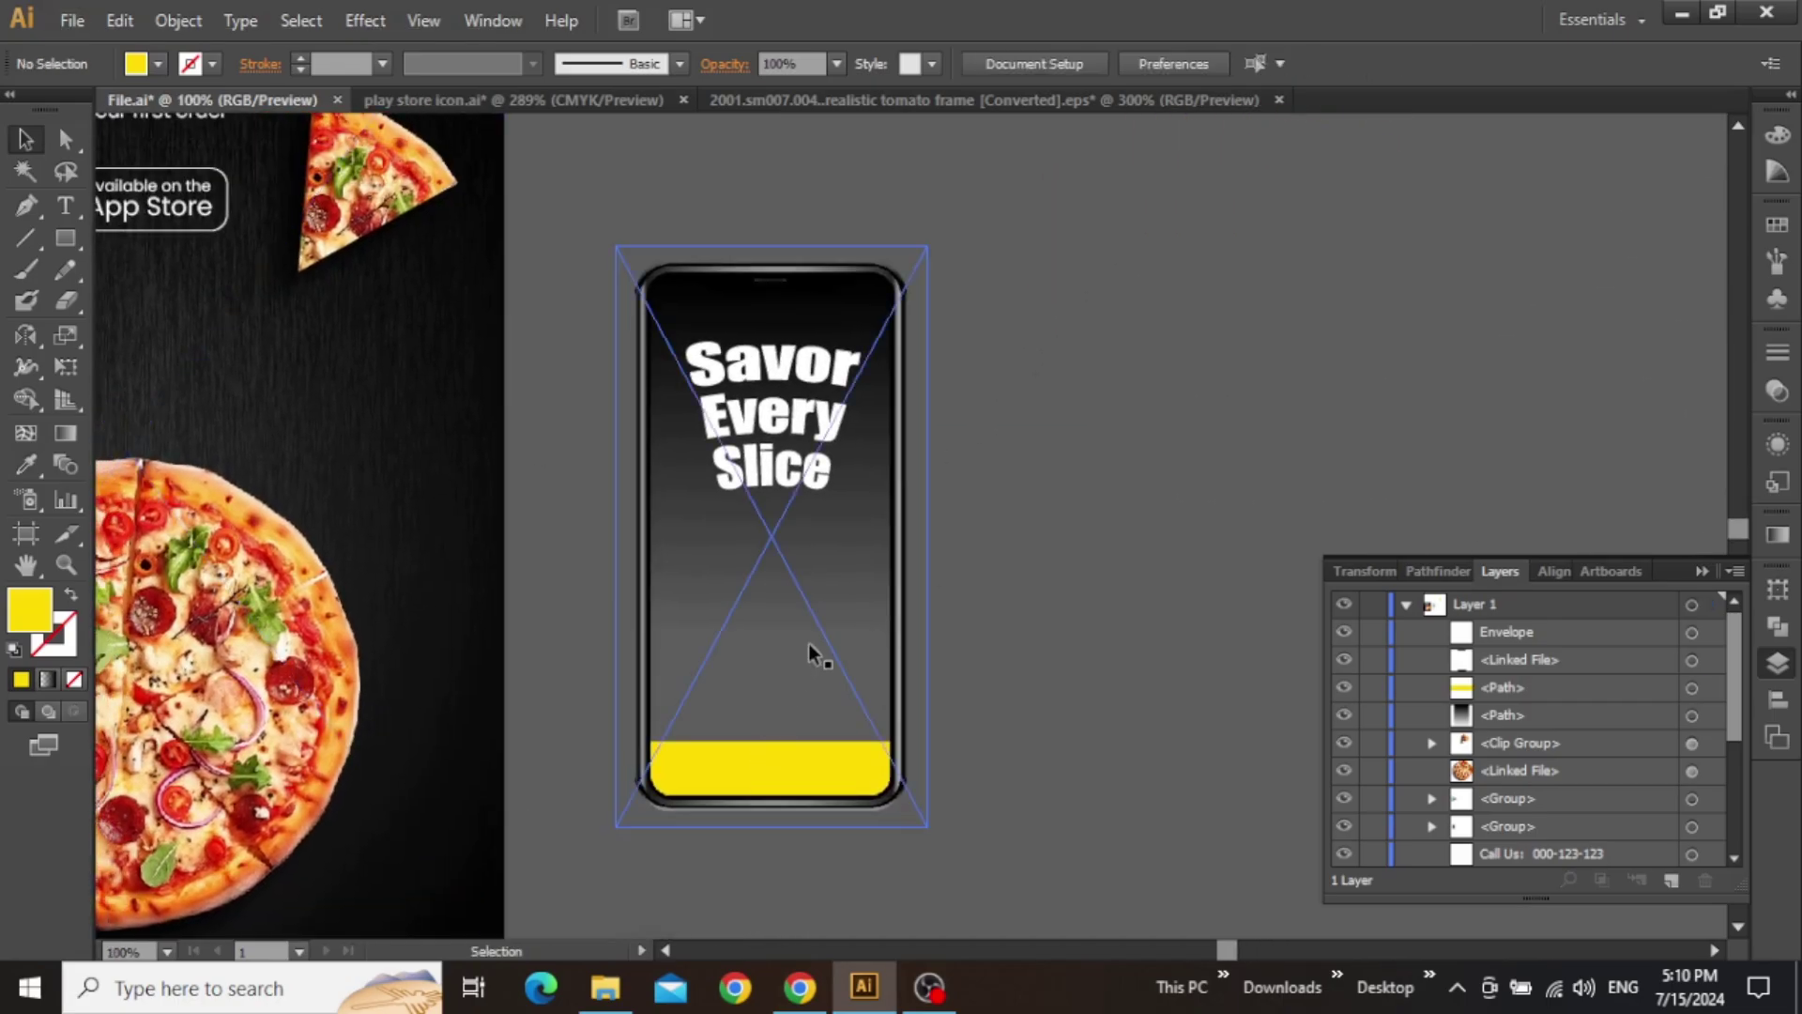
# - Copy the "Download The App" headline again and place the copy just above the phone's yellow bar
pyautogui.moveTo(858, 622); pyautogui.dragTo(956, 642)
pyautogui.moveTo(620, 474); pyautogui.dragTo(600, 248)
pyautogui.click(387, 291)
pyautogui.press('a')
pyautogui.scroll(2, 787, 554)
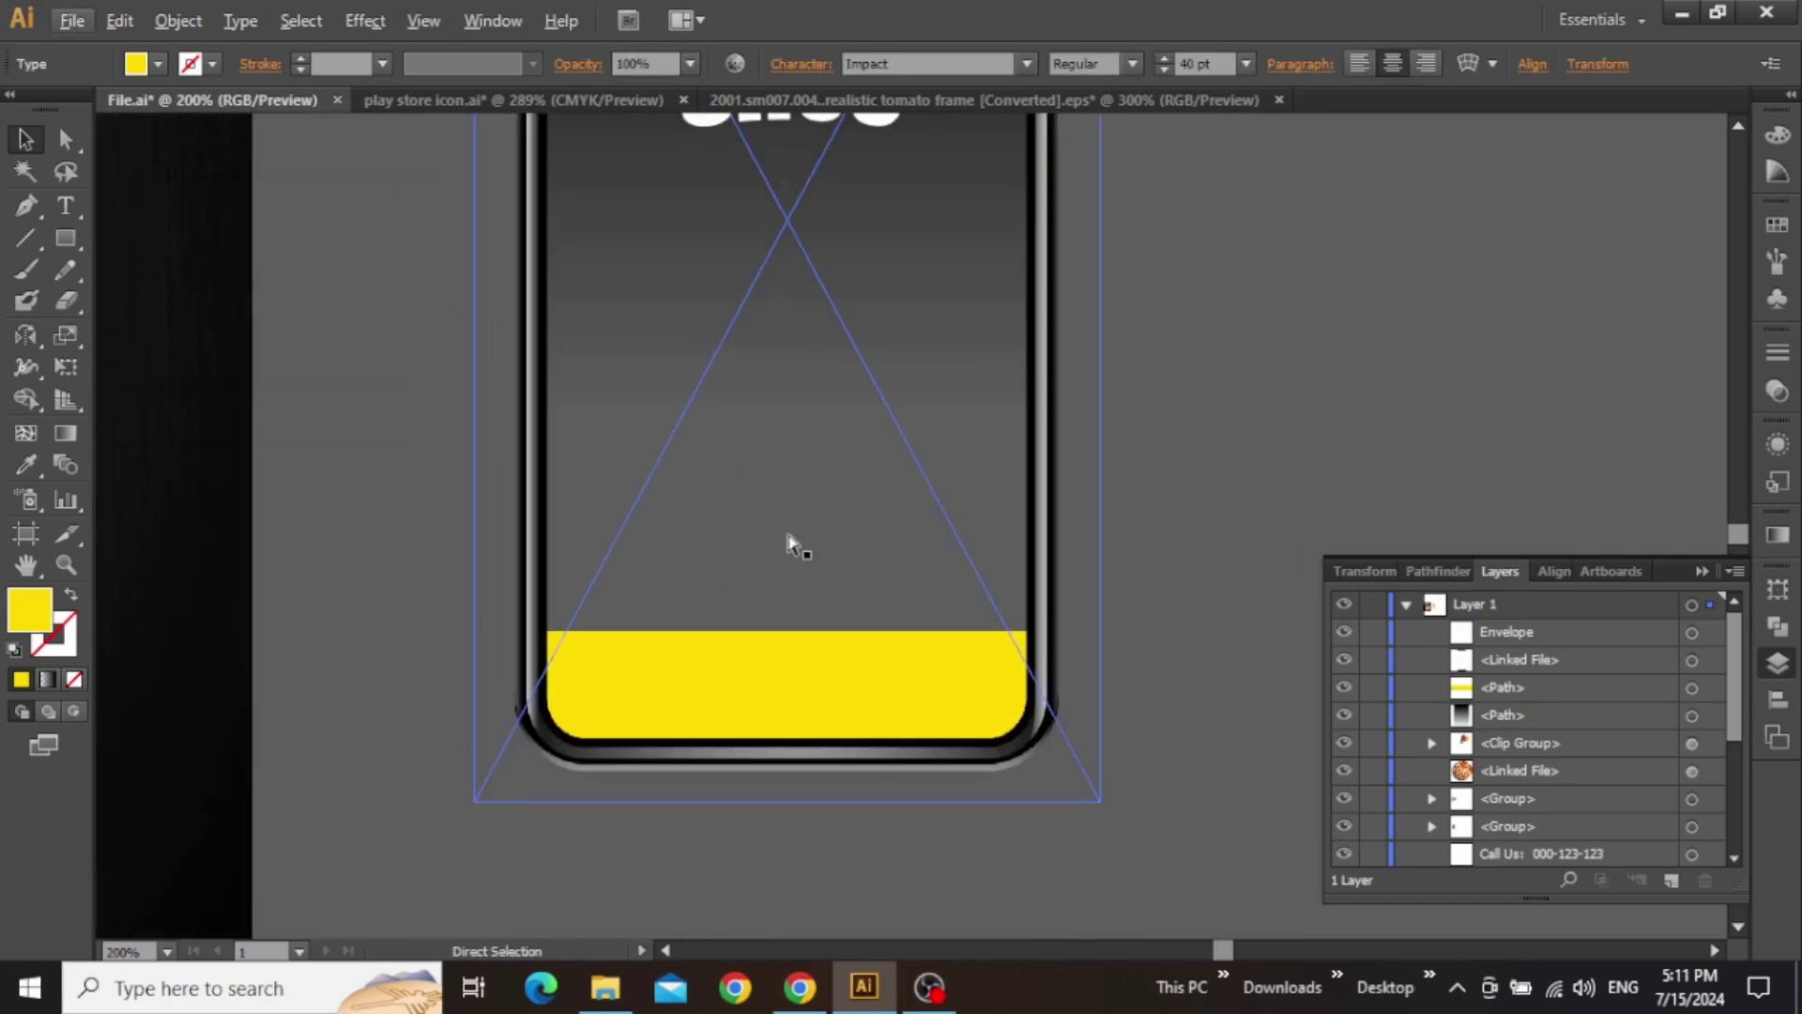
pyautogui.hotkey('ctrl', 'v')
pyautogui.moveTo(845, 537); pyautogui.dragTo(777, 513)
# - Replace the wording of the pasted headline with "Order Now"
pyautogui.press('t')
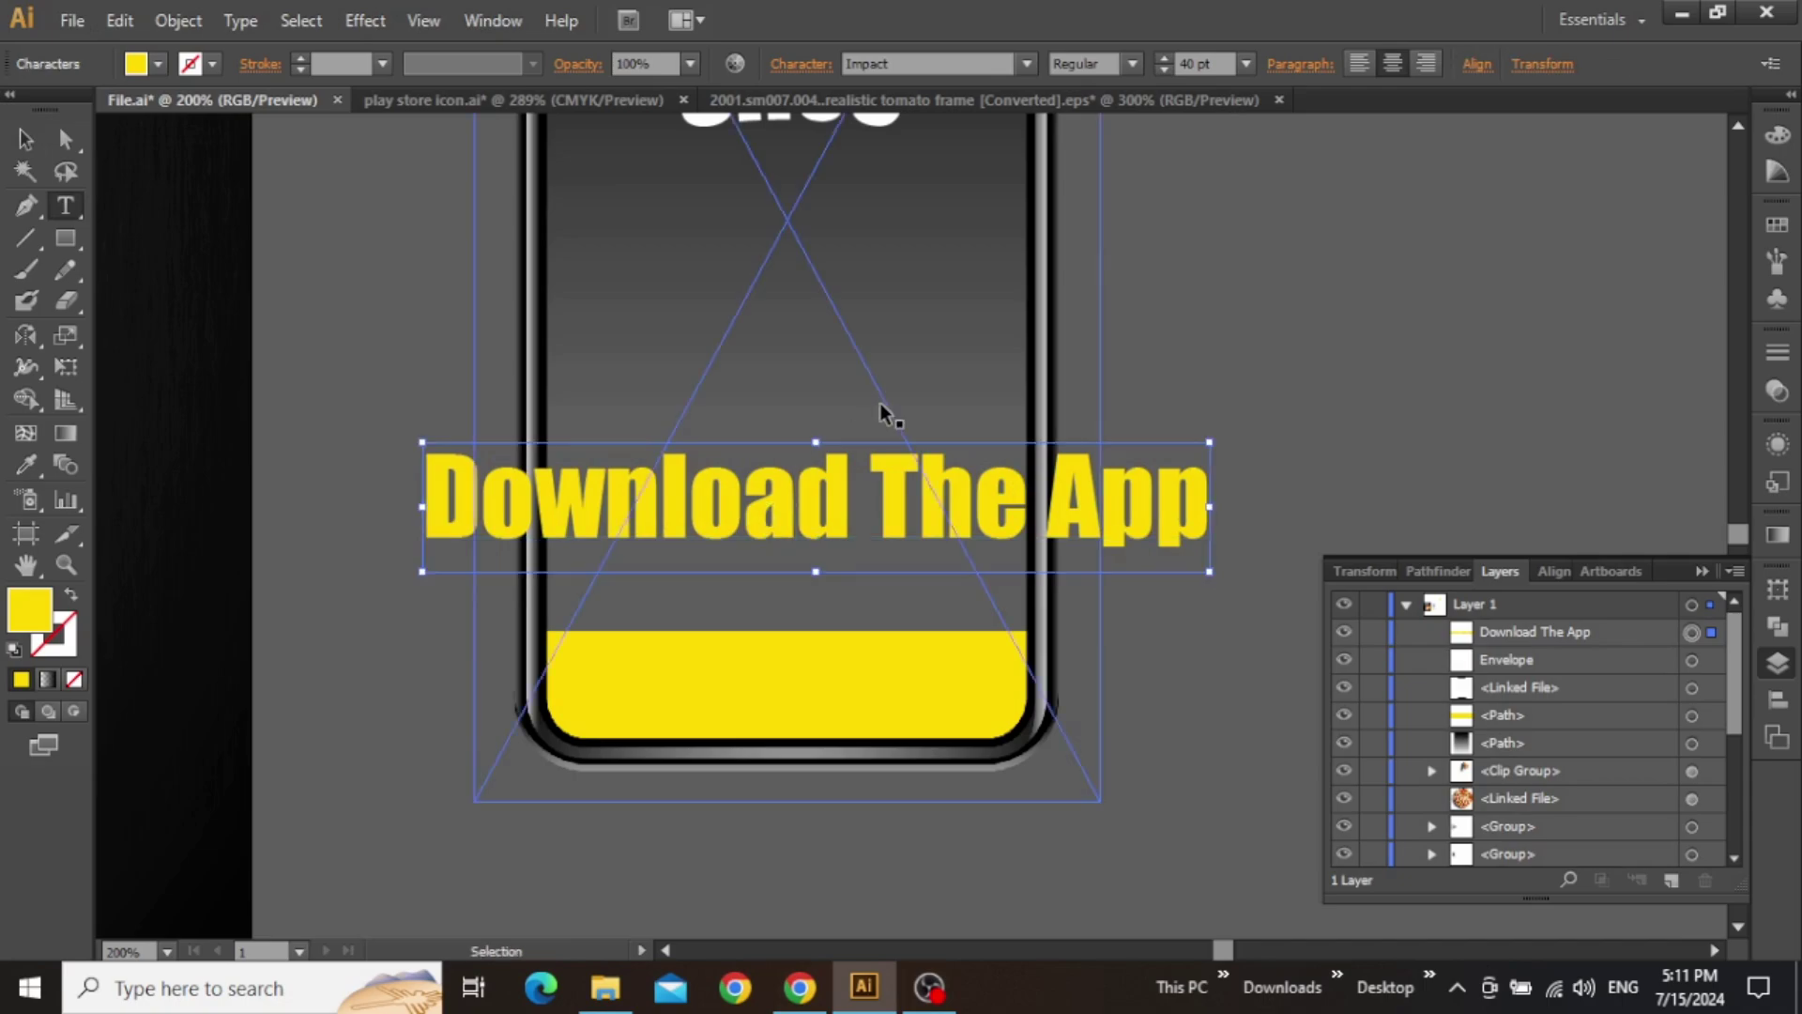
pyautogui.hotkey('ctrl', 'a')
pyautogui.write('Order No')
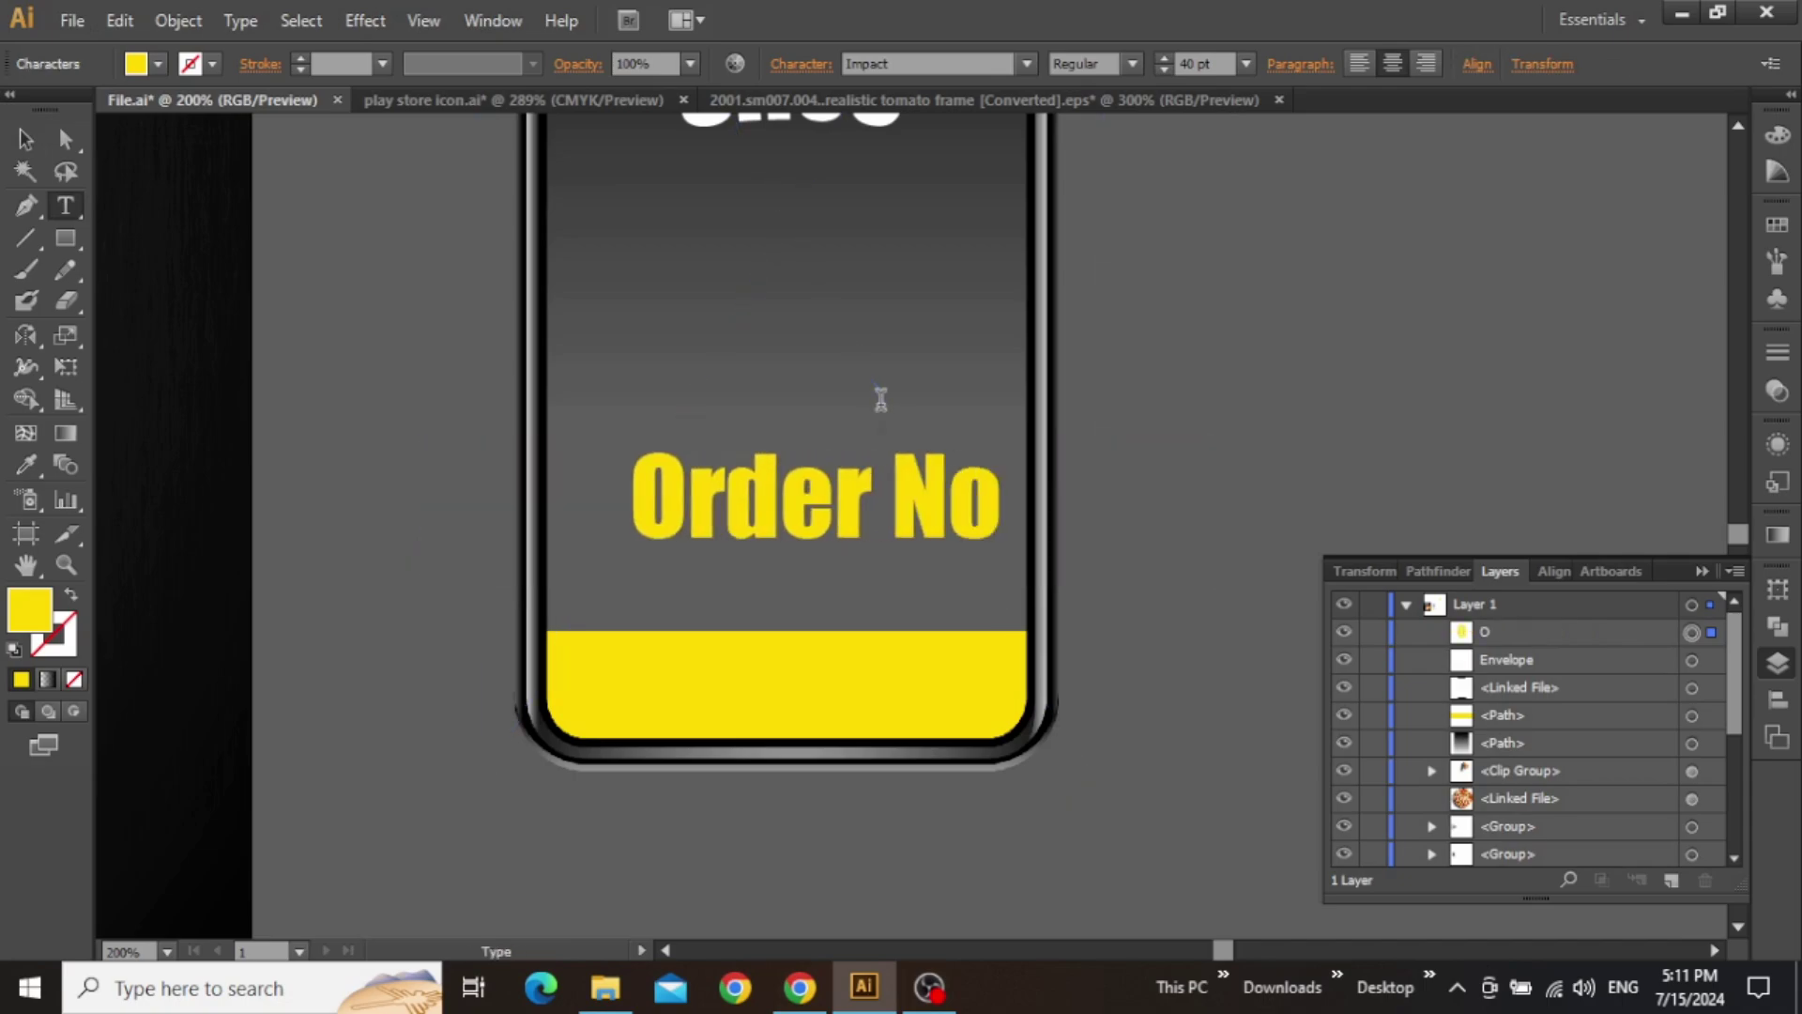
pyautogui.write('w')
pyautogui.press('Escape')
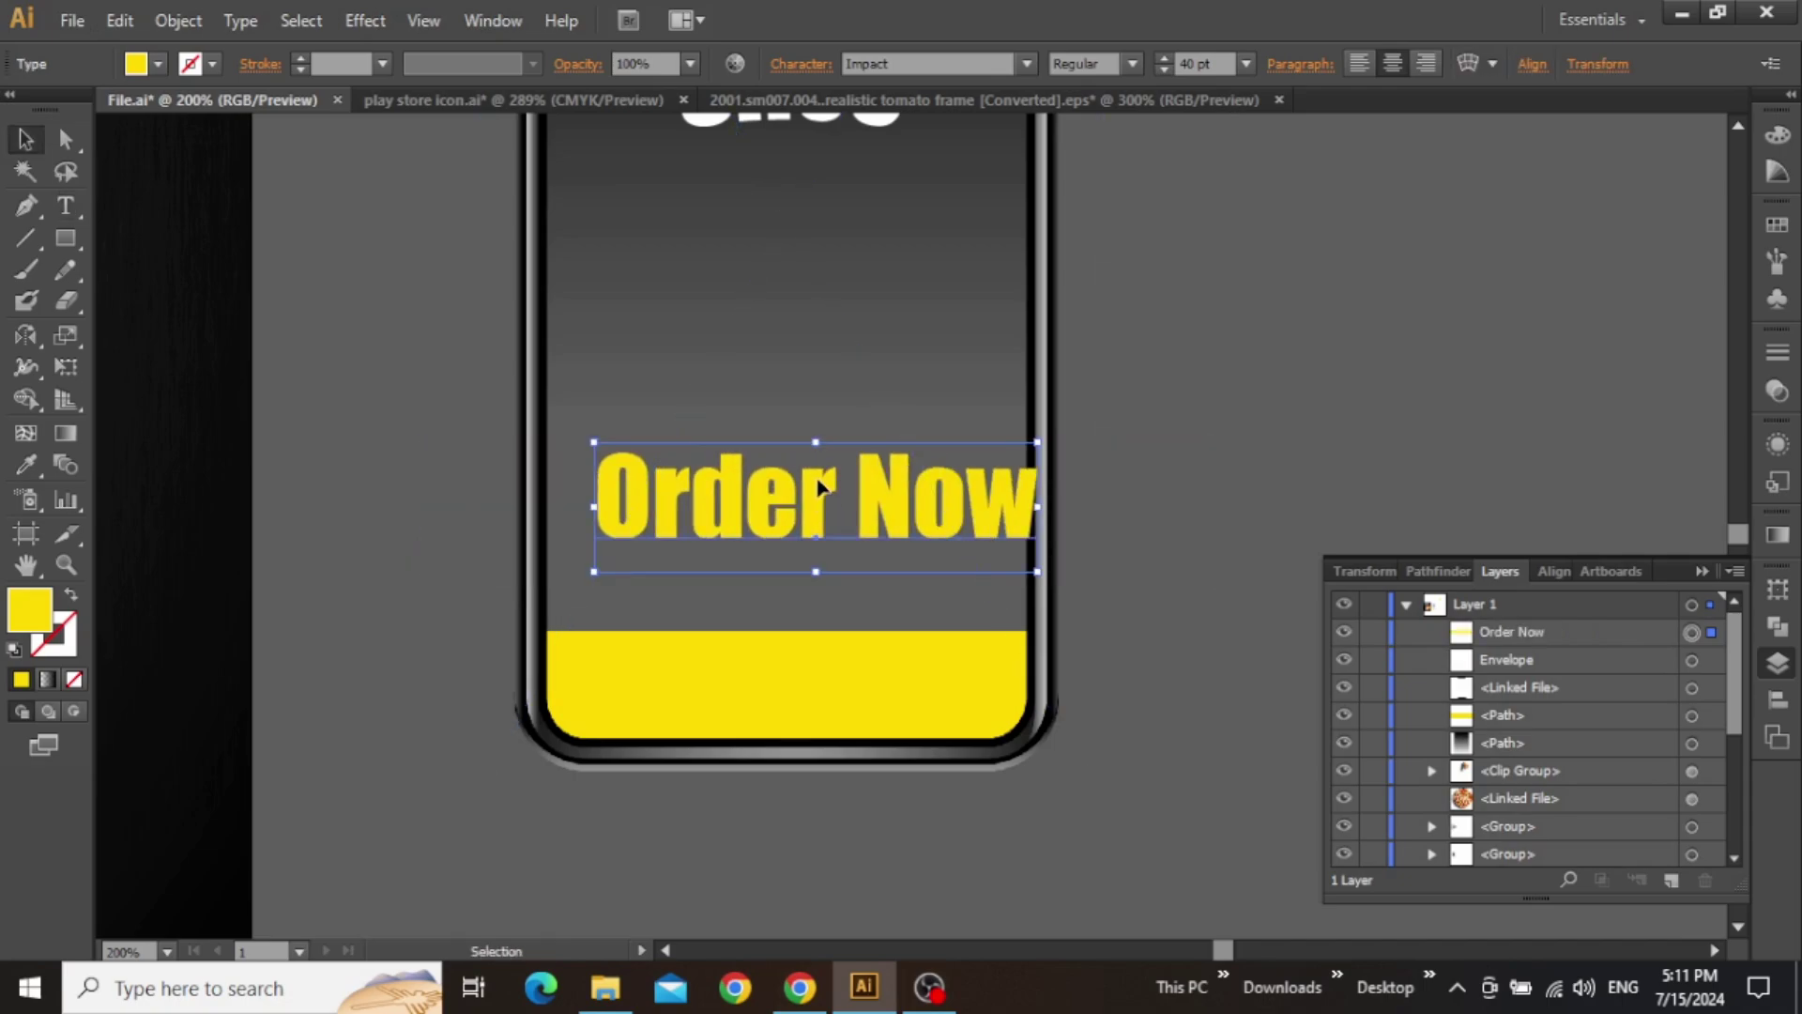
# - Change the fill color of the "Order Now" text to black
pyautogui.click(1778, 134)
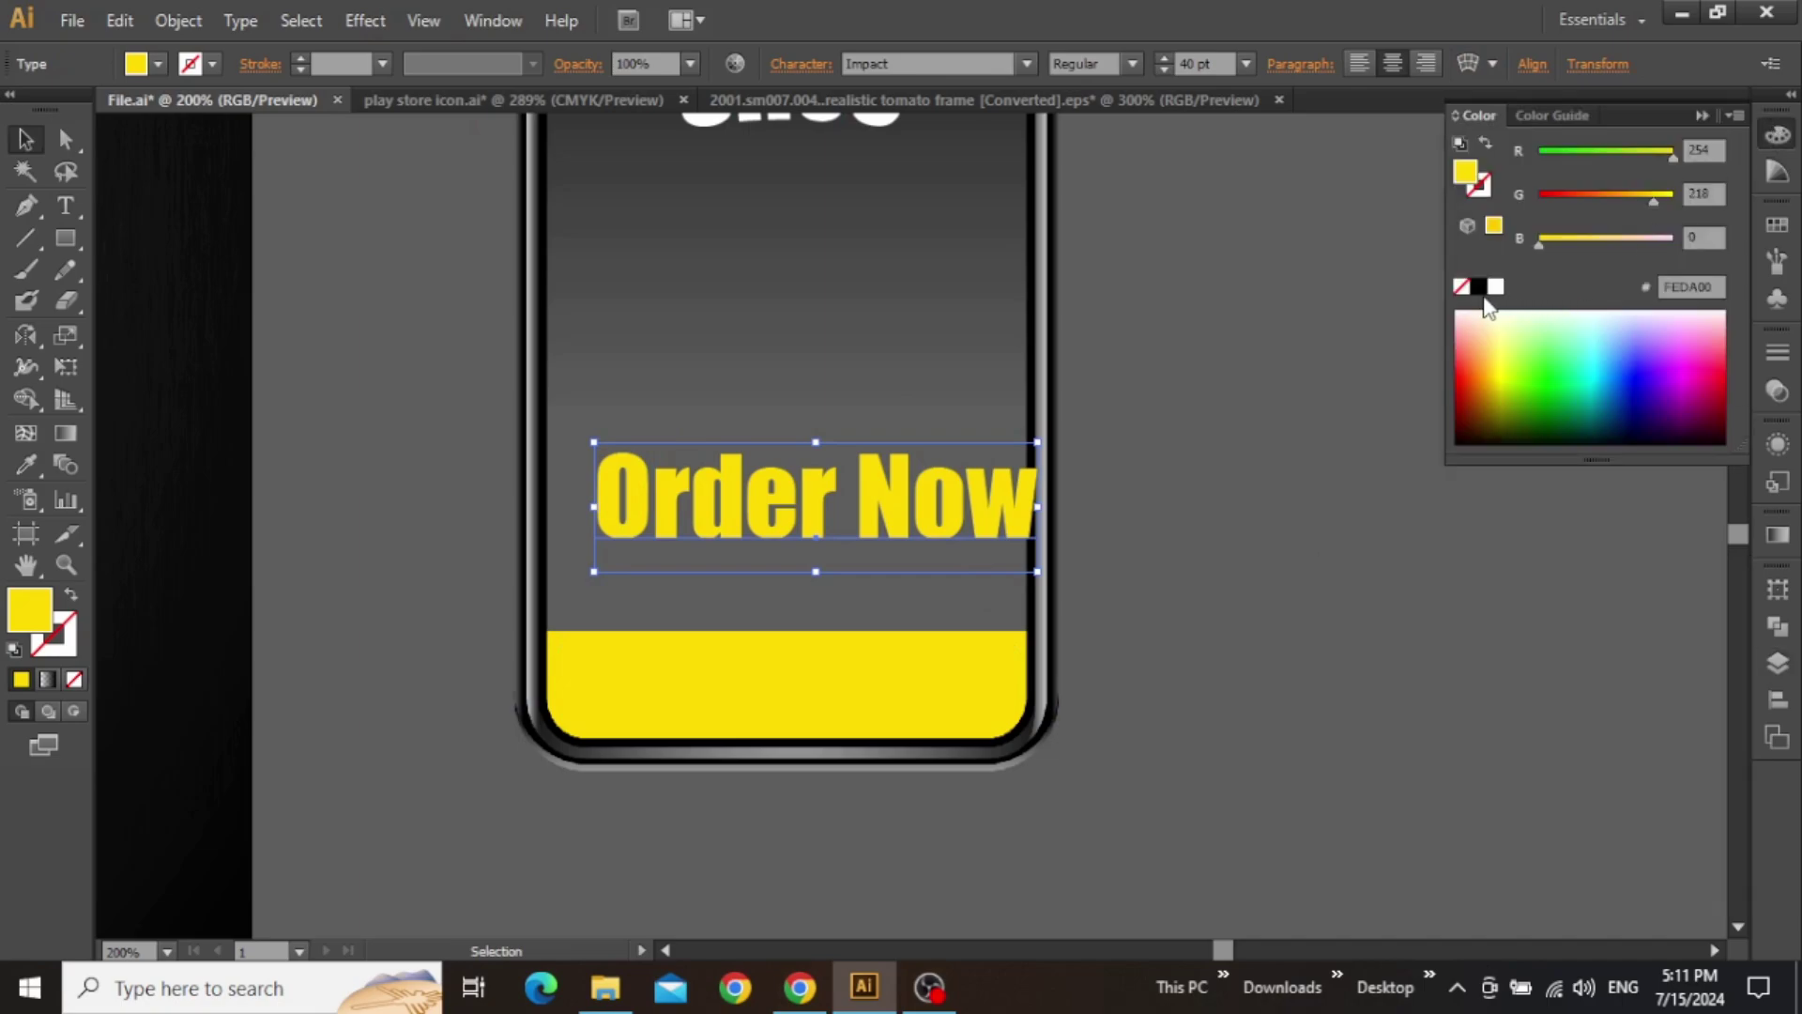
pyautogui.click(1480, 287)
pyautogui.click(1699, 116)
# - Move the "Order Now" text onto the yellow bar and set its font size to 30 pt
pyautogui.moveTo(838, 510); pyautogui.dragTo(810, 690)
pyautogui.hotkey('ctrl', '+')
pyautogui.hotkey('shift', 'Down')
pyautogui.press('Up')
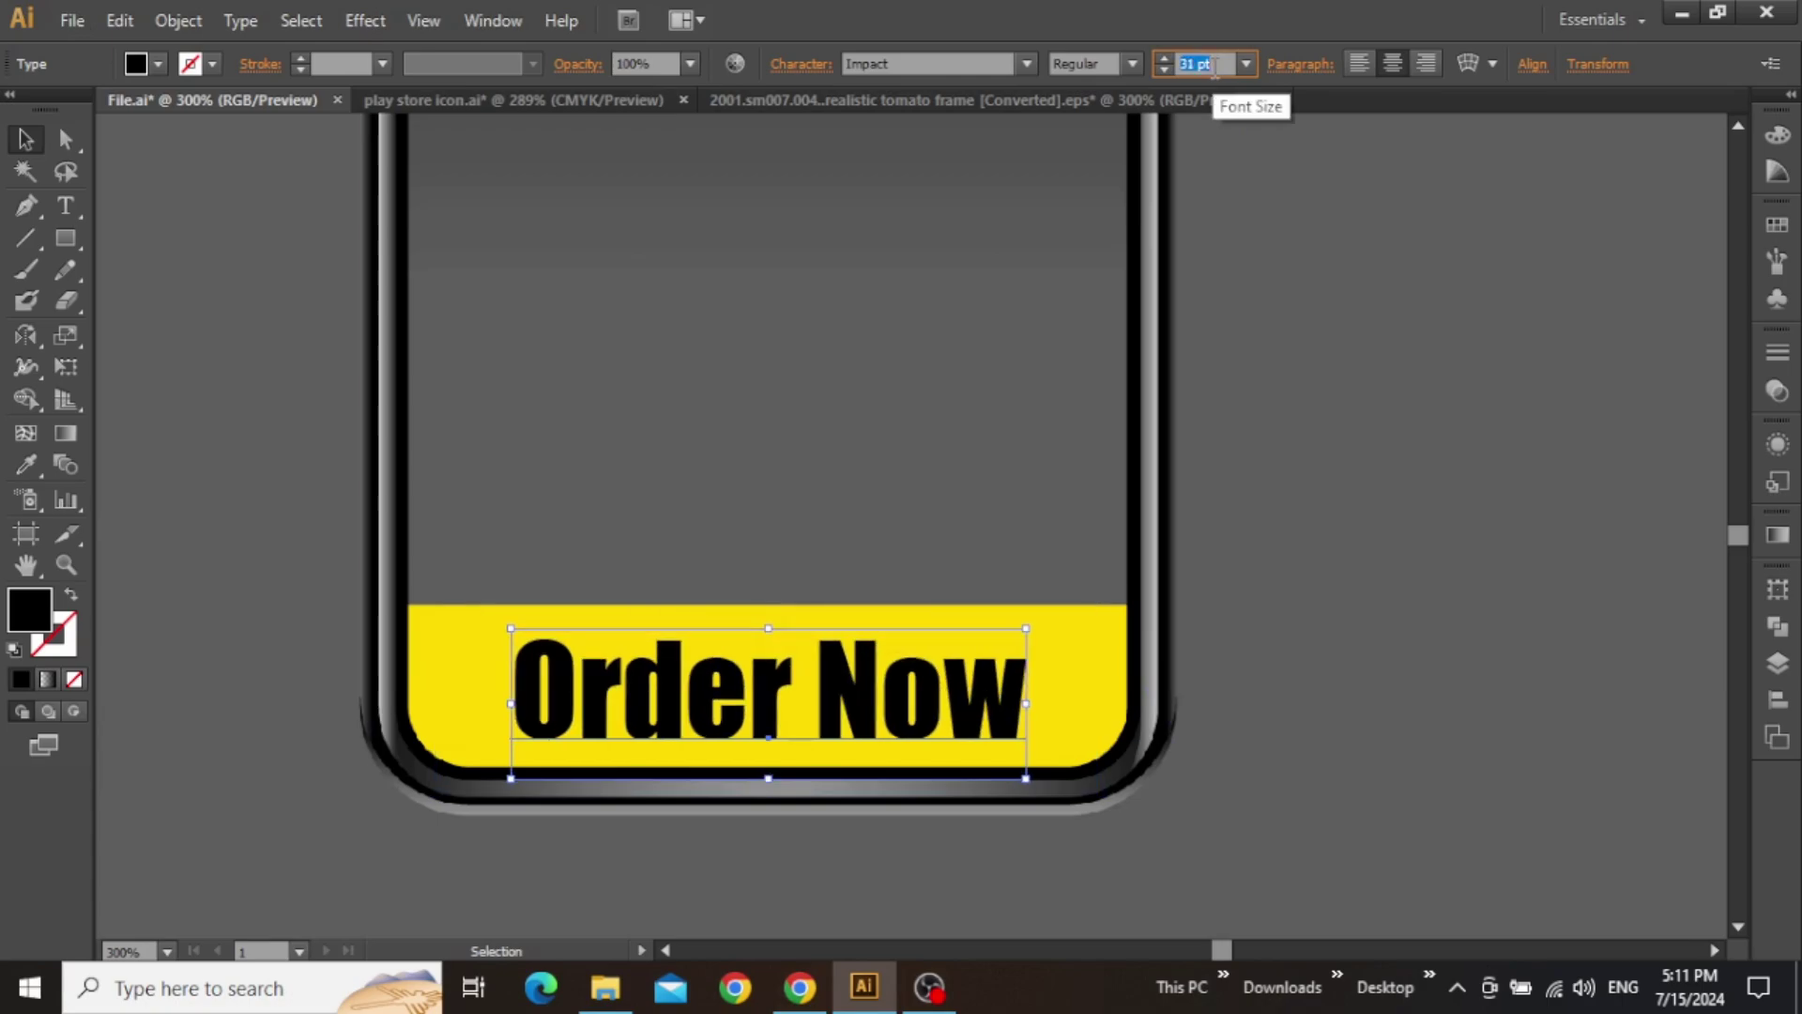
pyautogui.press('Up')
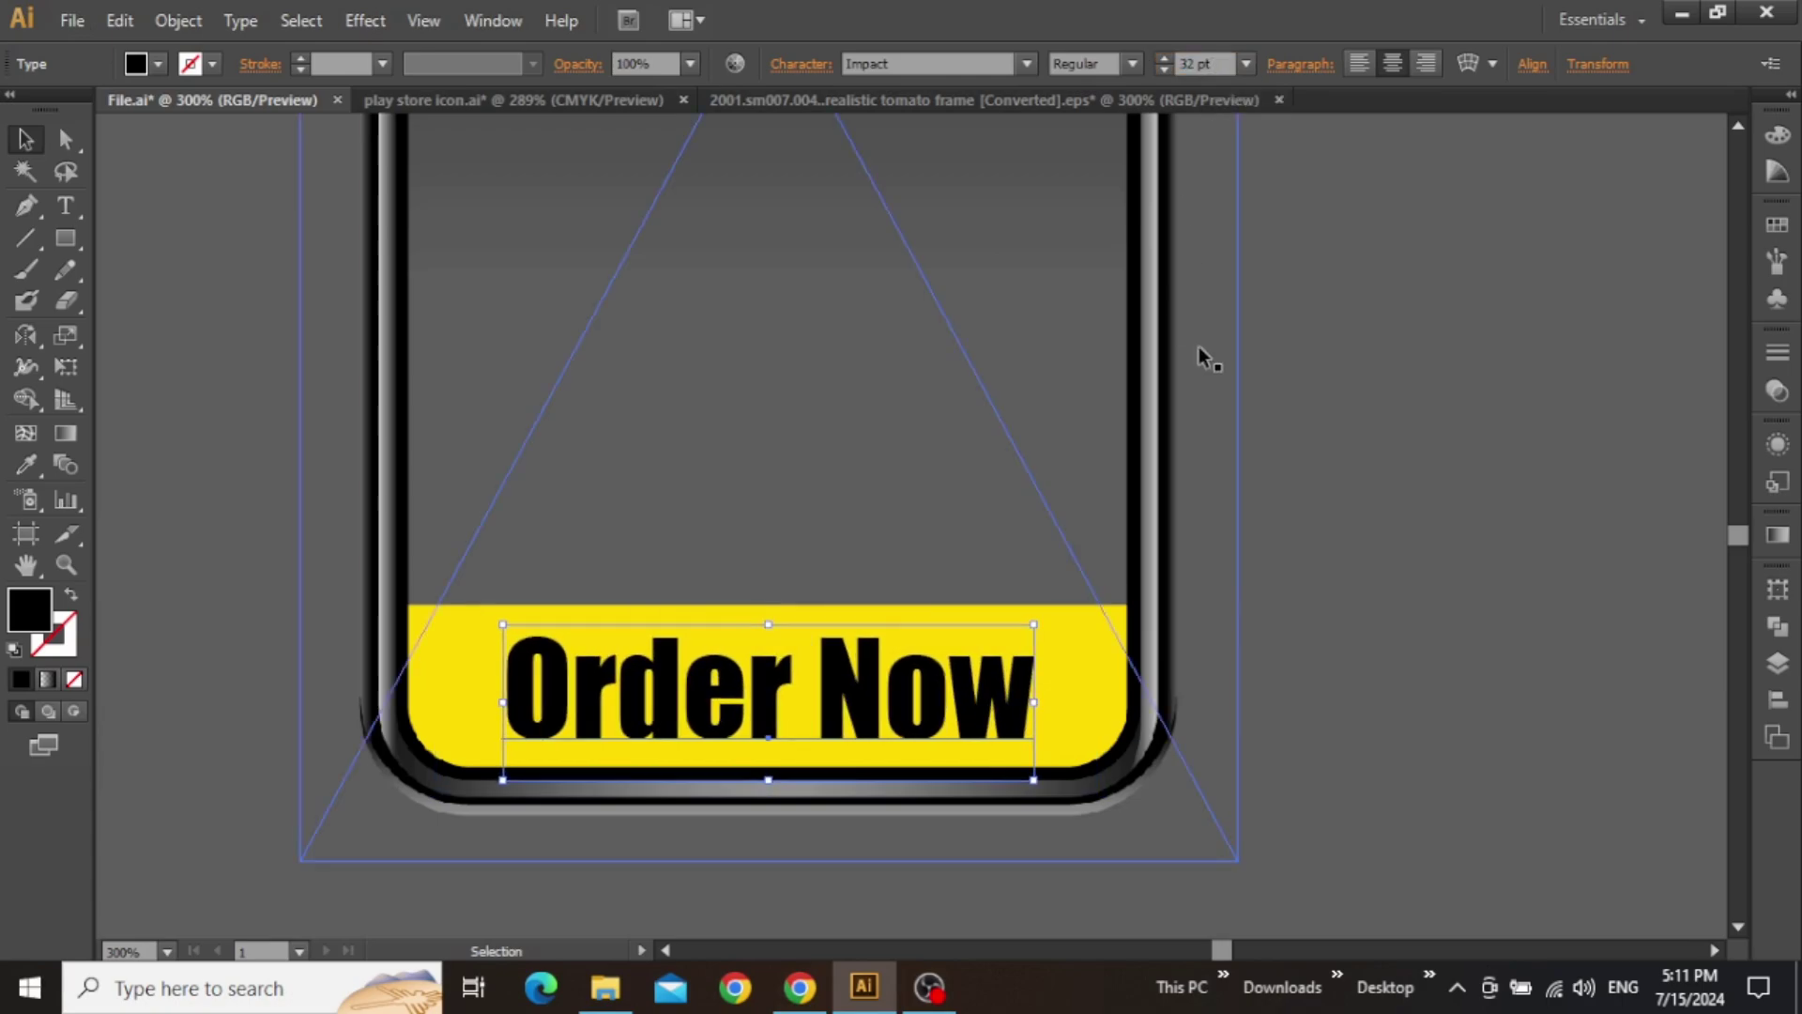
pyautogui.click(1395, 355)
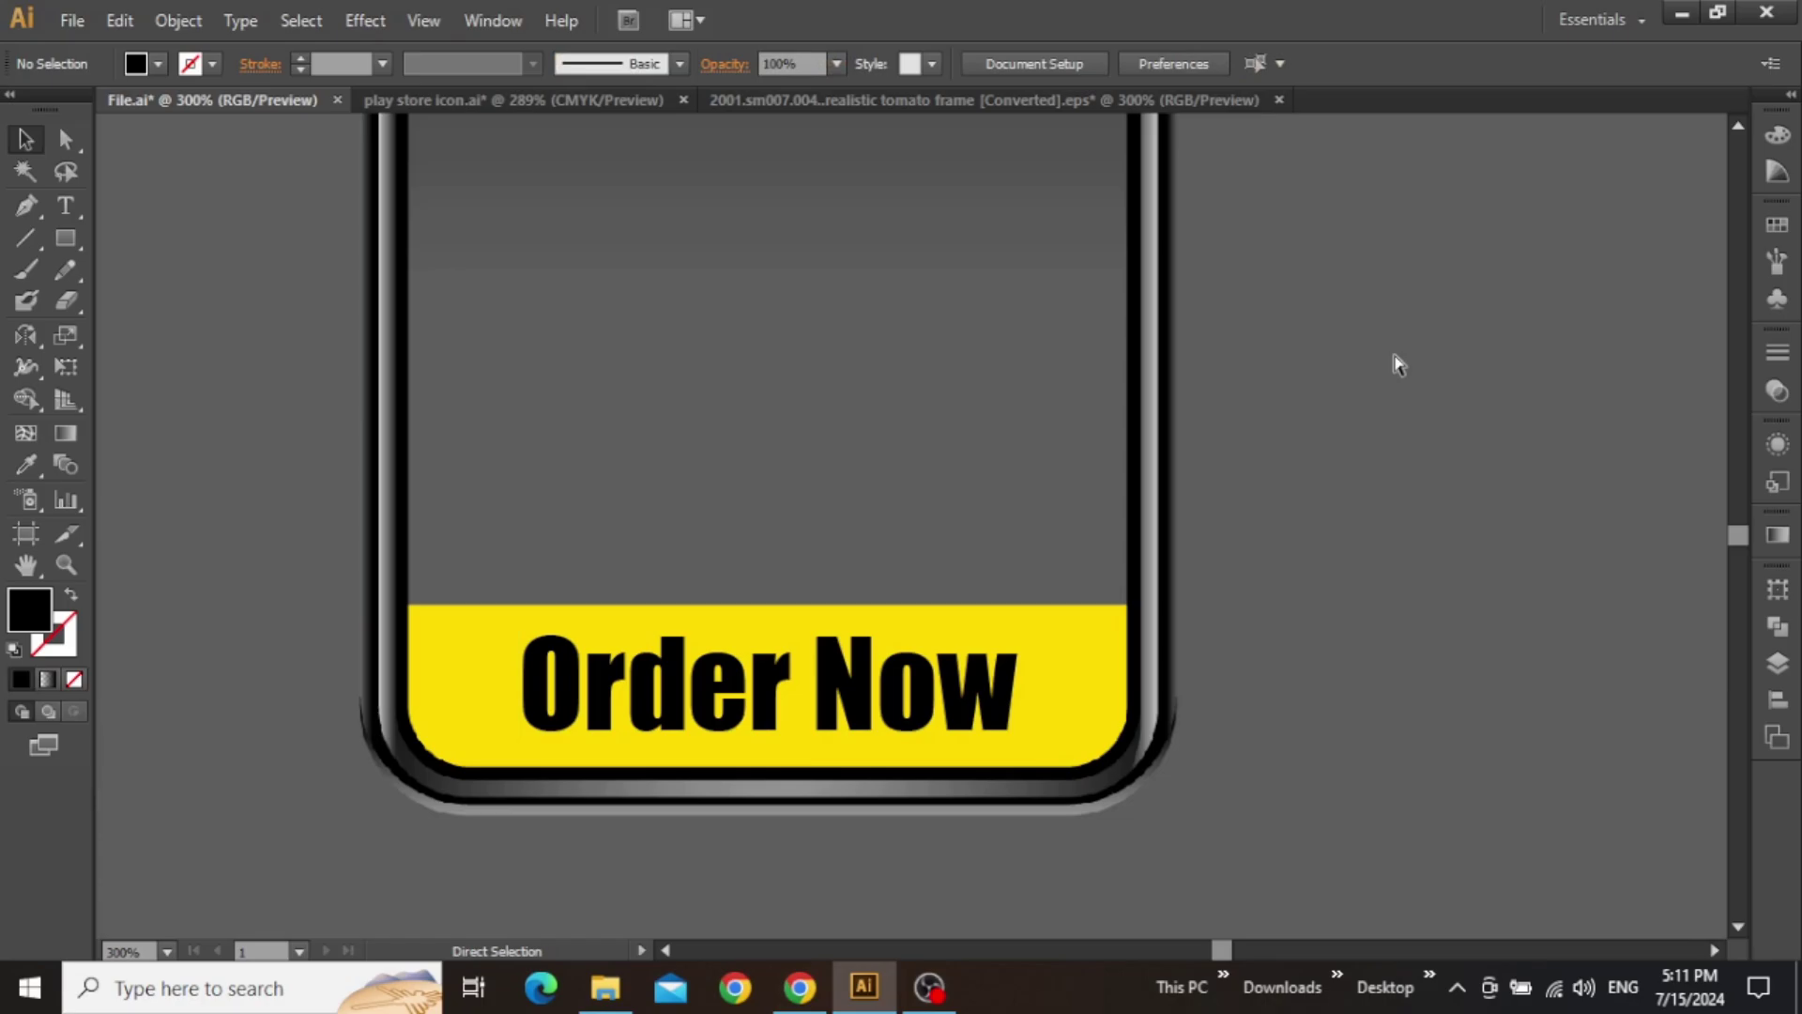
# - Set the font size of the "Order Now" text on the phone's yellow bar to 28 pt
pyautogui.hotkey('ctrl', '-')
pyautogui.hotkey('ctrl', '-')
pyautogui.hotkey('ctrl', '-')
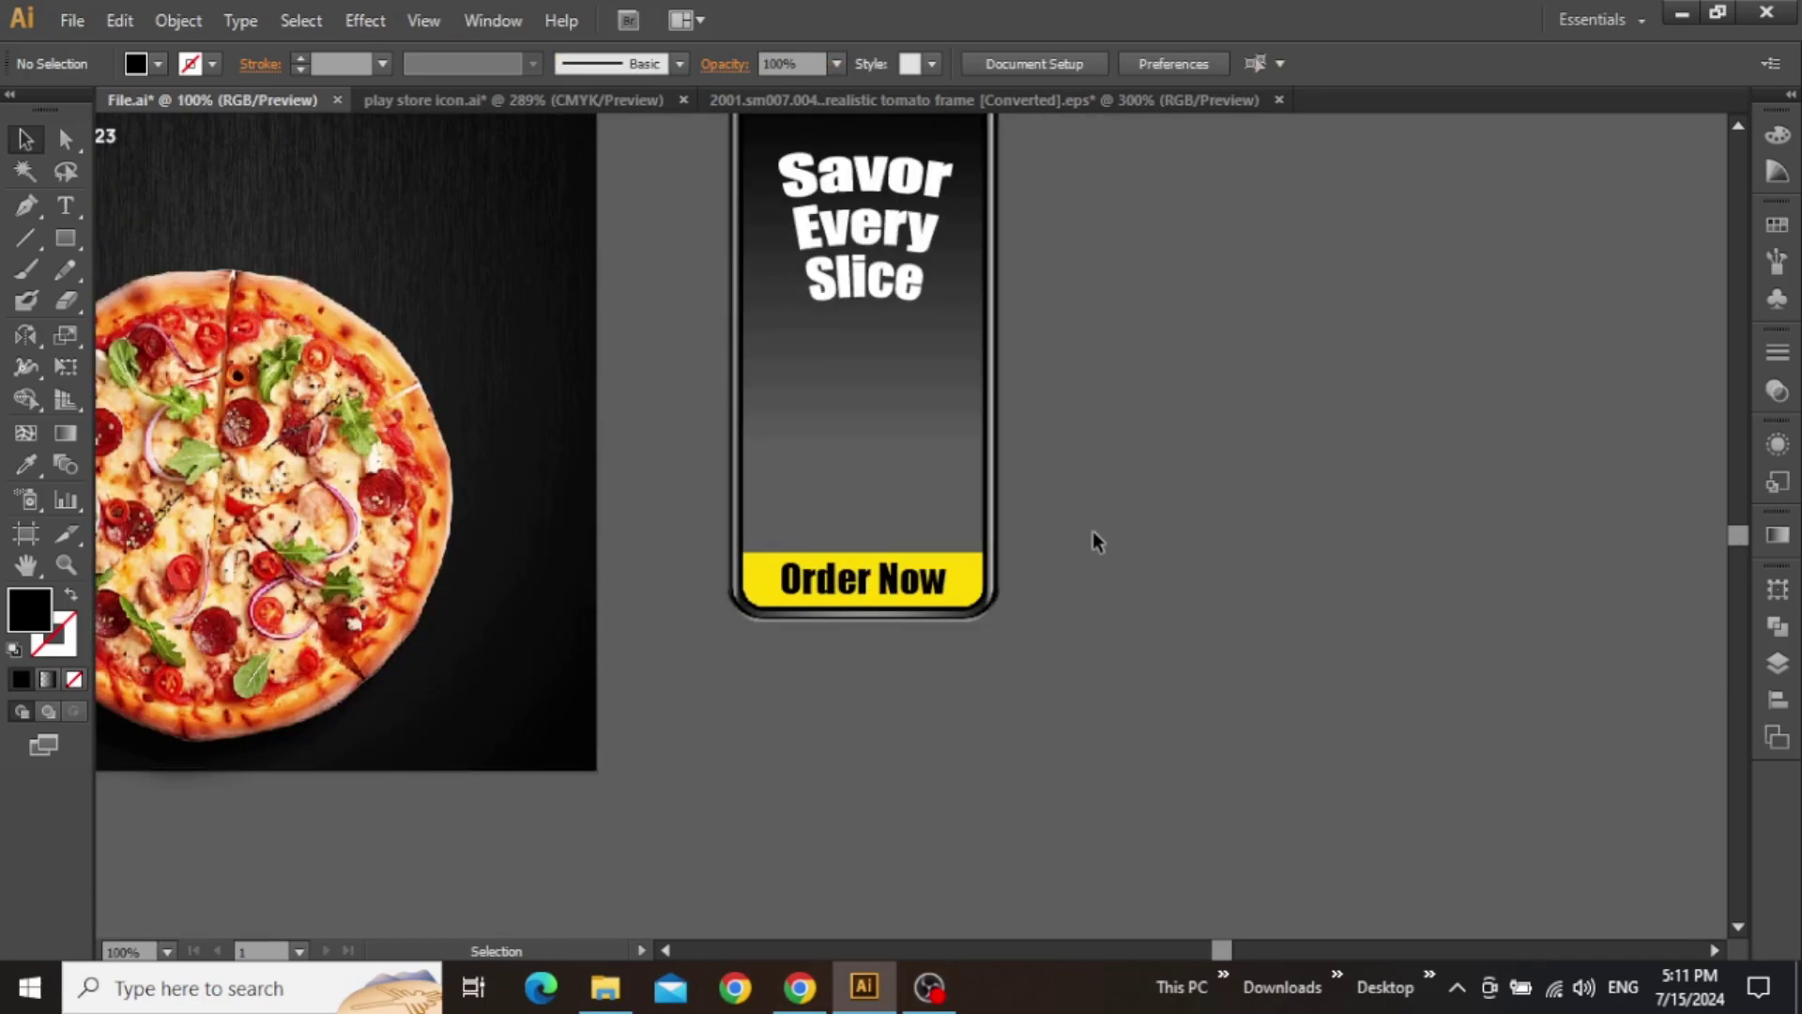
pyautogui.moveTo(1211, 361); pyautogui.dragTo(1236, 406)
pyautogui.click(889, 625)
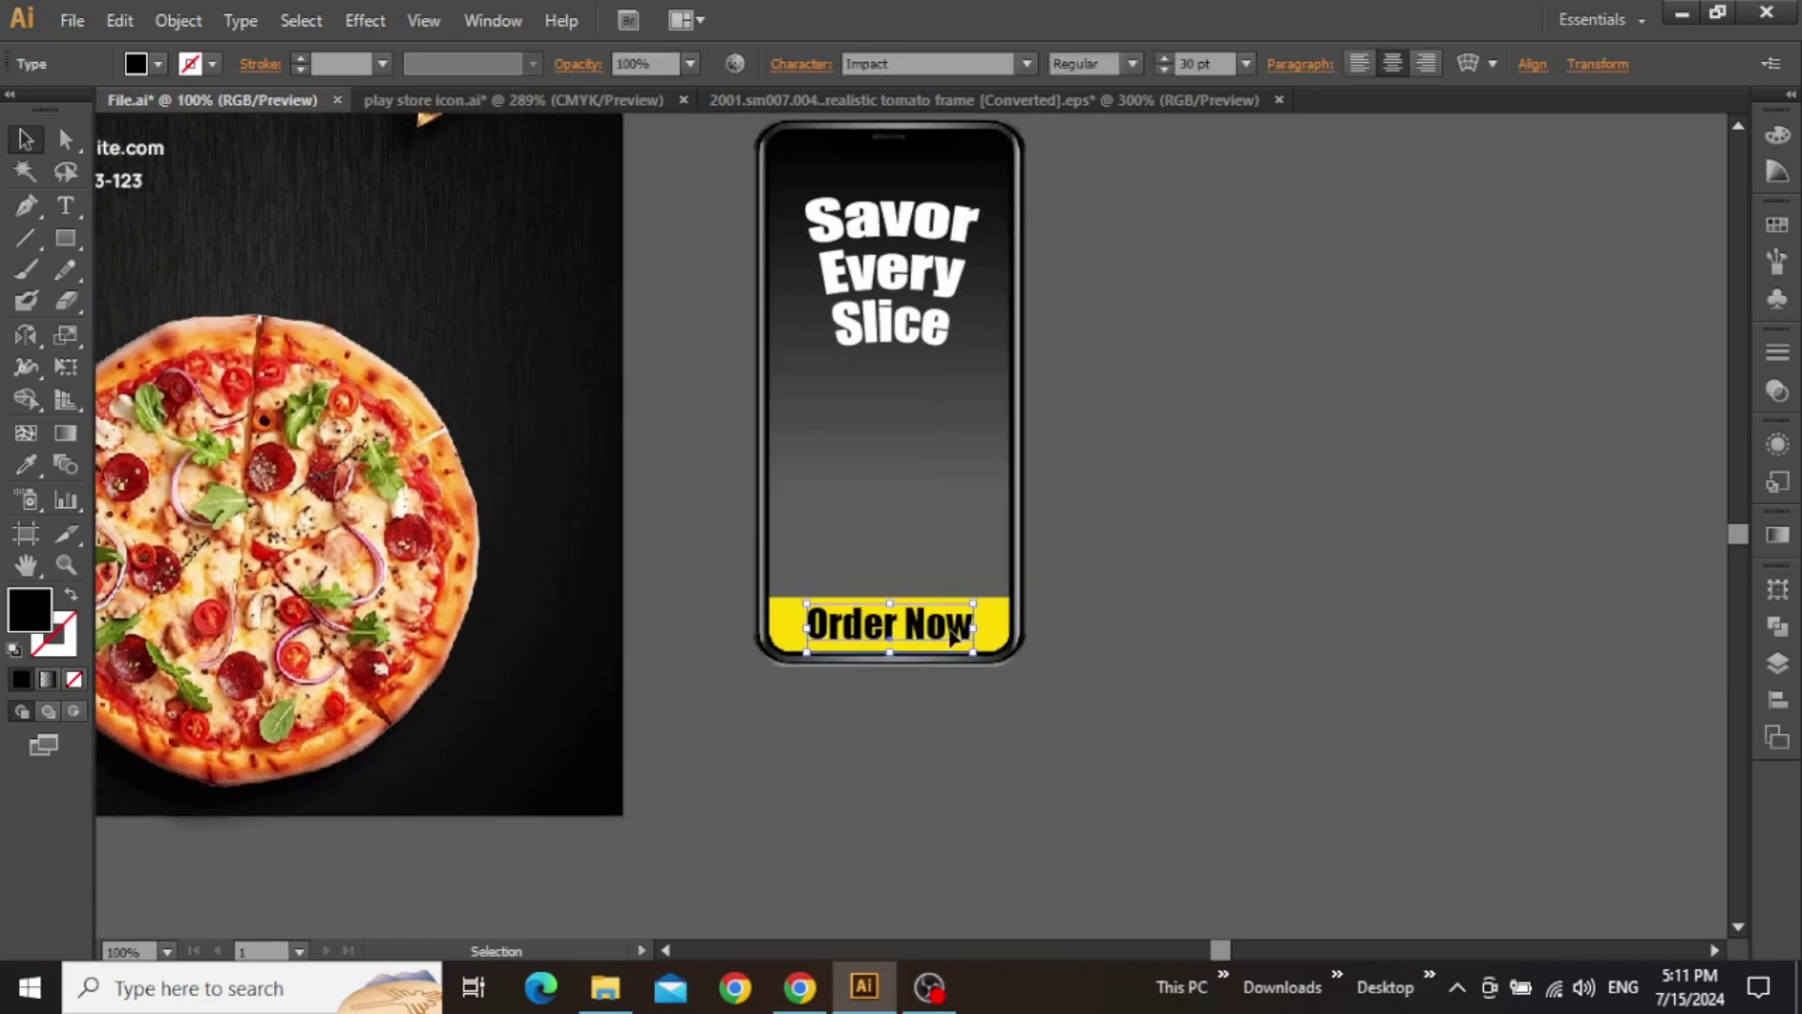
pyautogui.click(1206, 64)
pyautogui.press('Down')
pyautogui.press('Down')
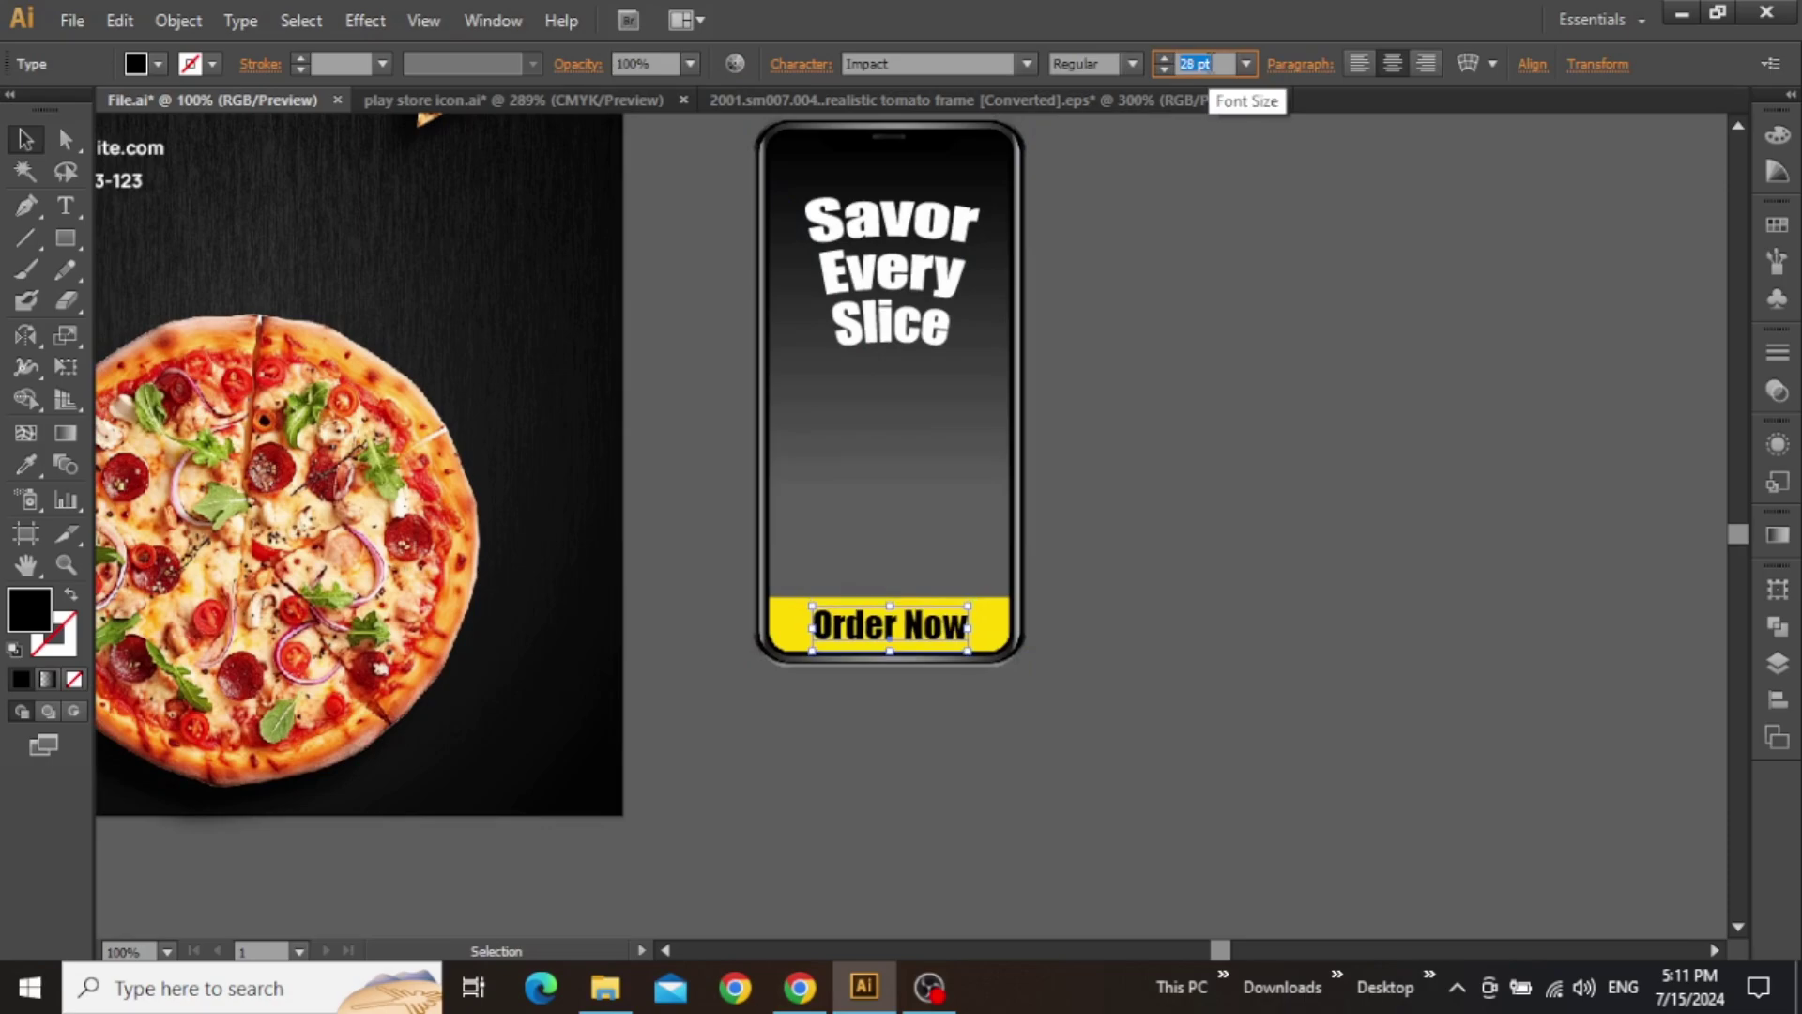
pyautogui.click(1209, 358)
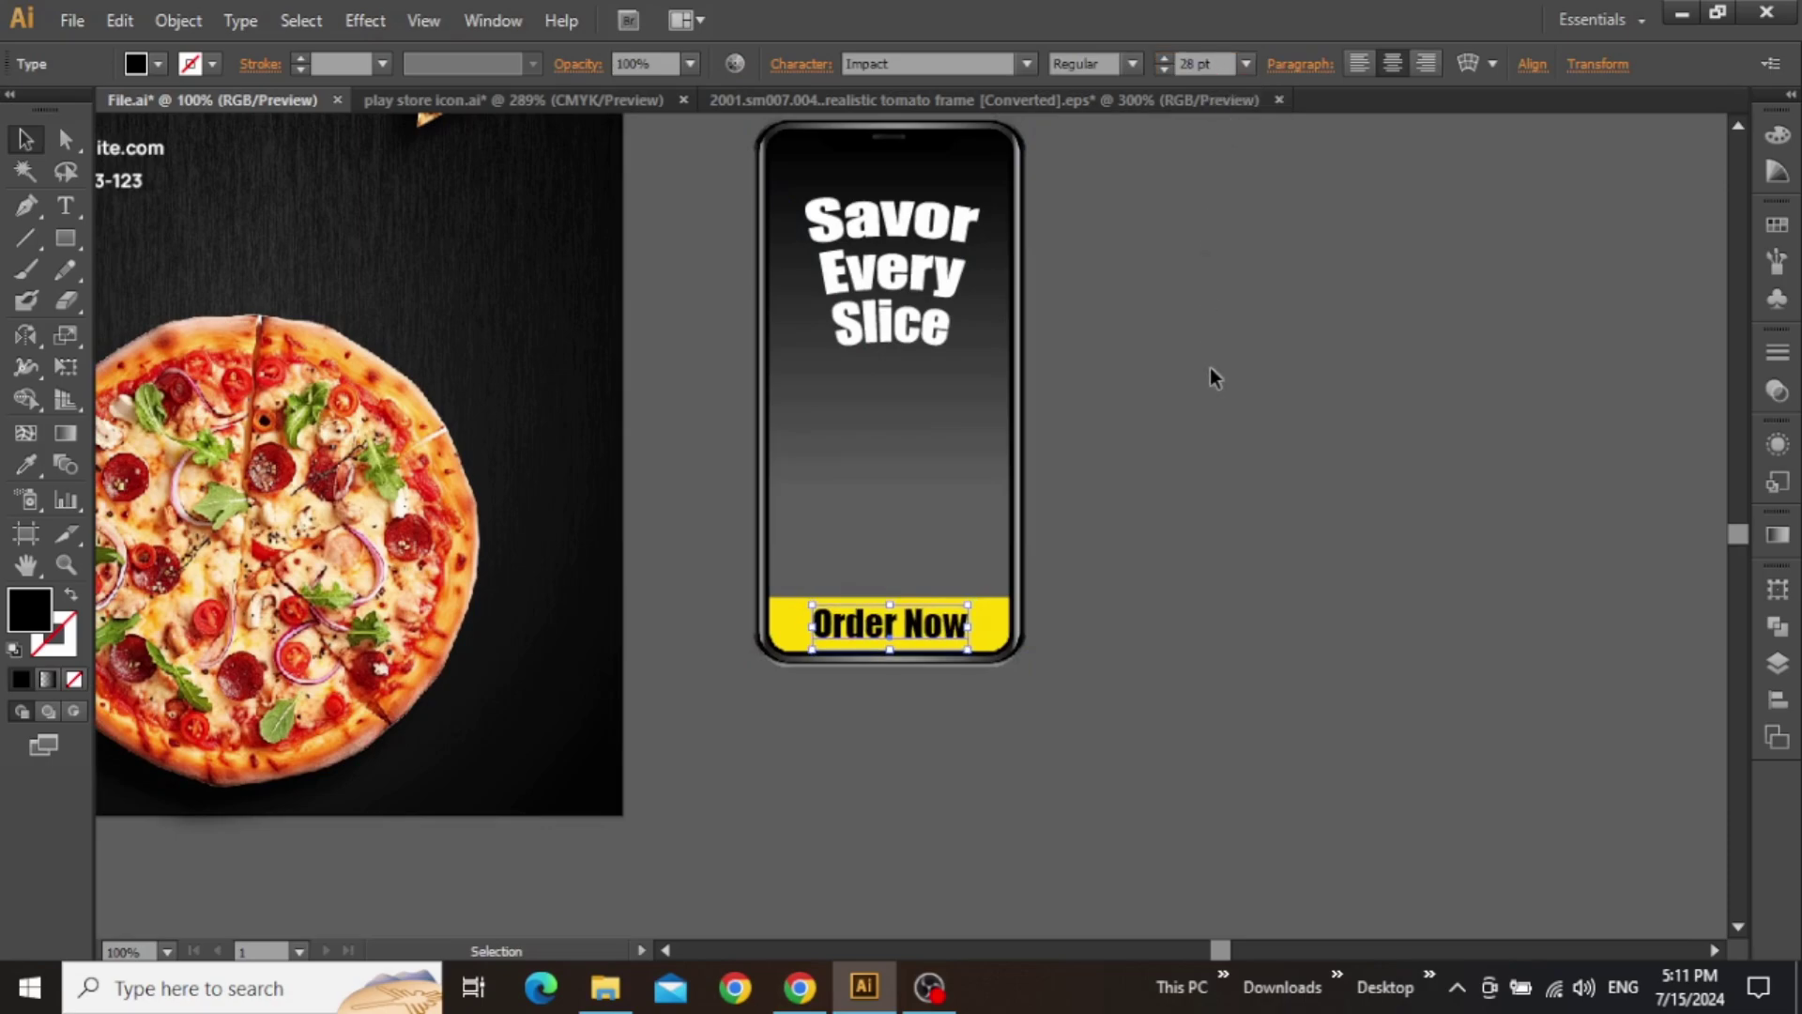
# - Draw a closed Pen tool shape around the whole pizza that leaves out the upper-right slice, following the slice's two cut edges
pyautogui.moveTo(1233, 395); pyautogui.dragTo(1240, 510)
pyautogui.moveTo(704, 437); pyautogui.dragTo(1113, 349)
pyautogui.click(780, 483)
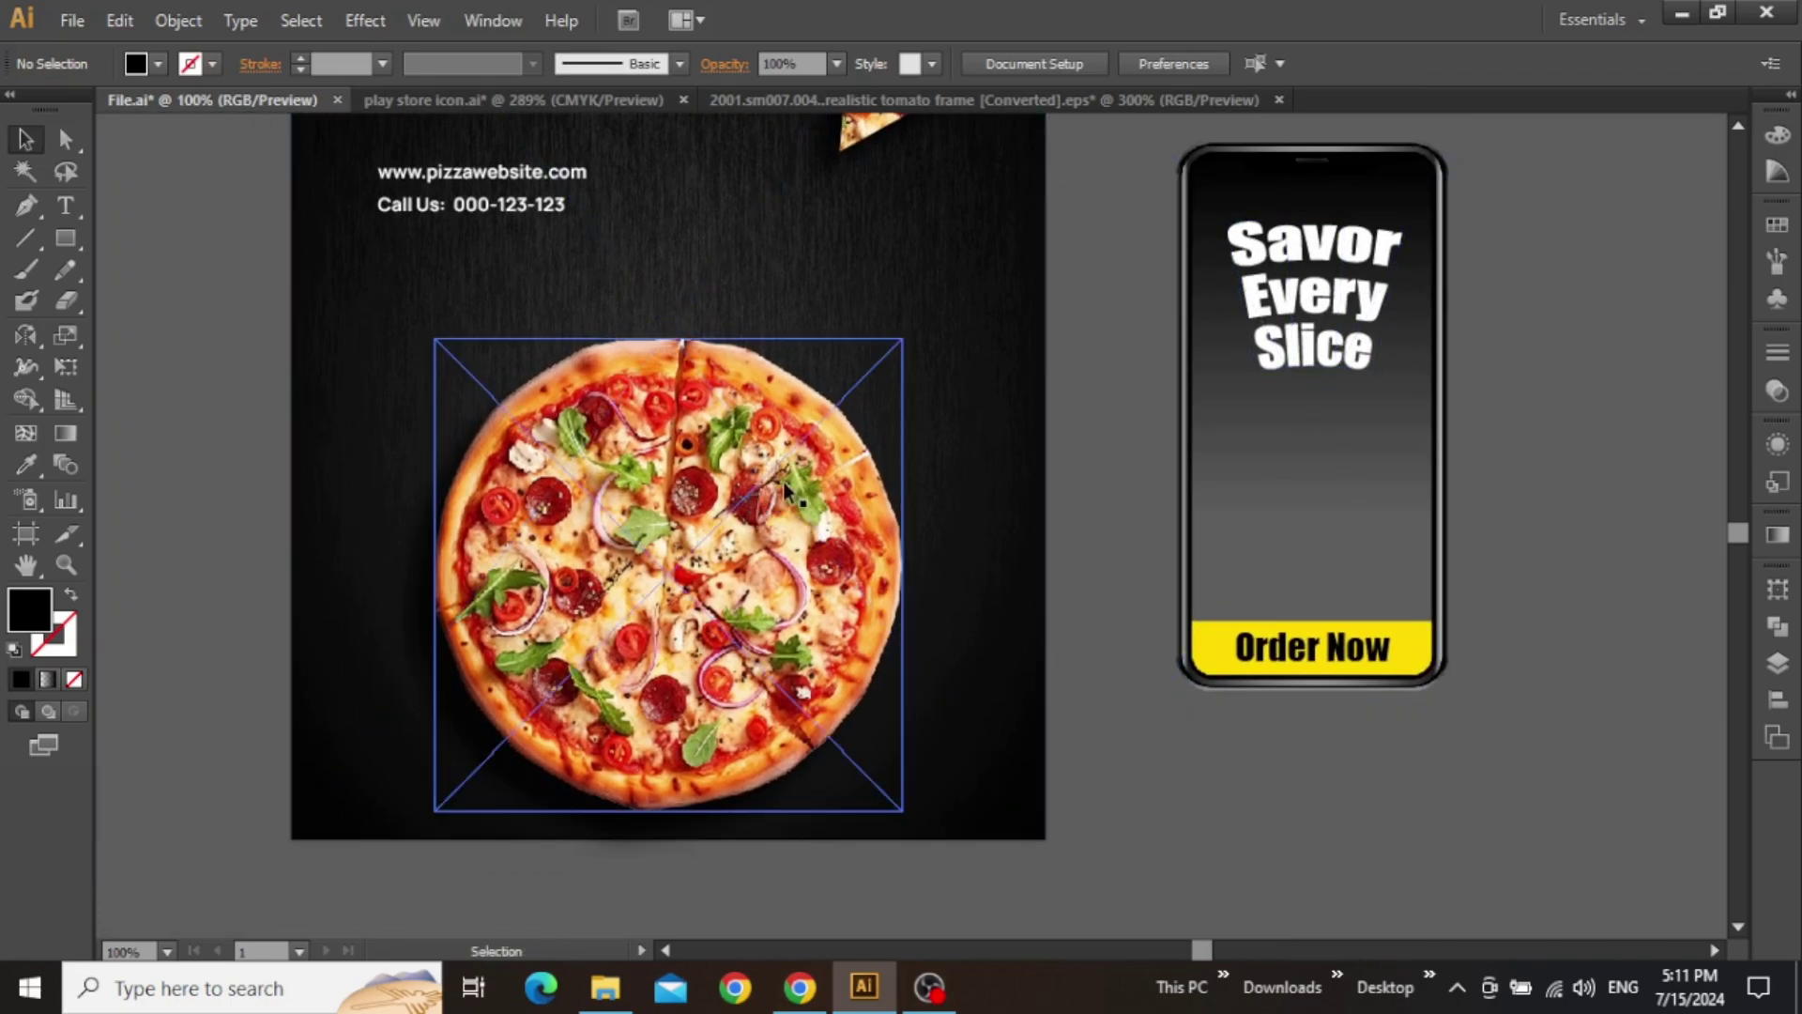
pyautogui.moveTo(781, 468); pyautogui.dragTo(934, 442)
pyautogui.keyDown('alt'); pyautogui.scroll(1, 847, 441); pyautogui.keyUp('alt')
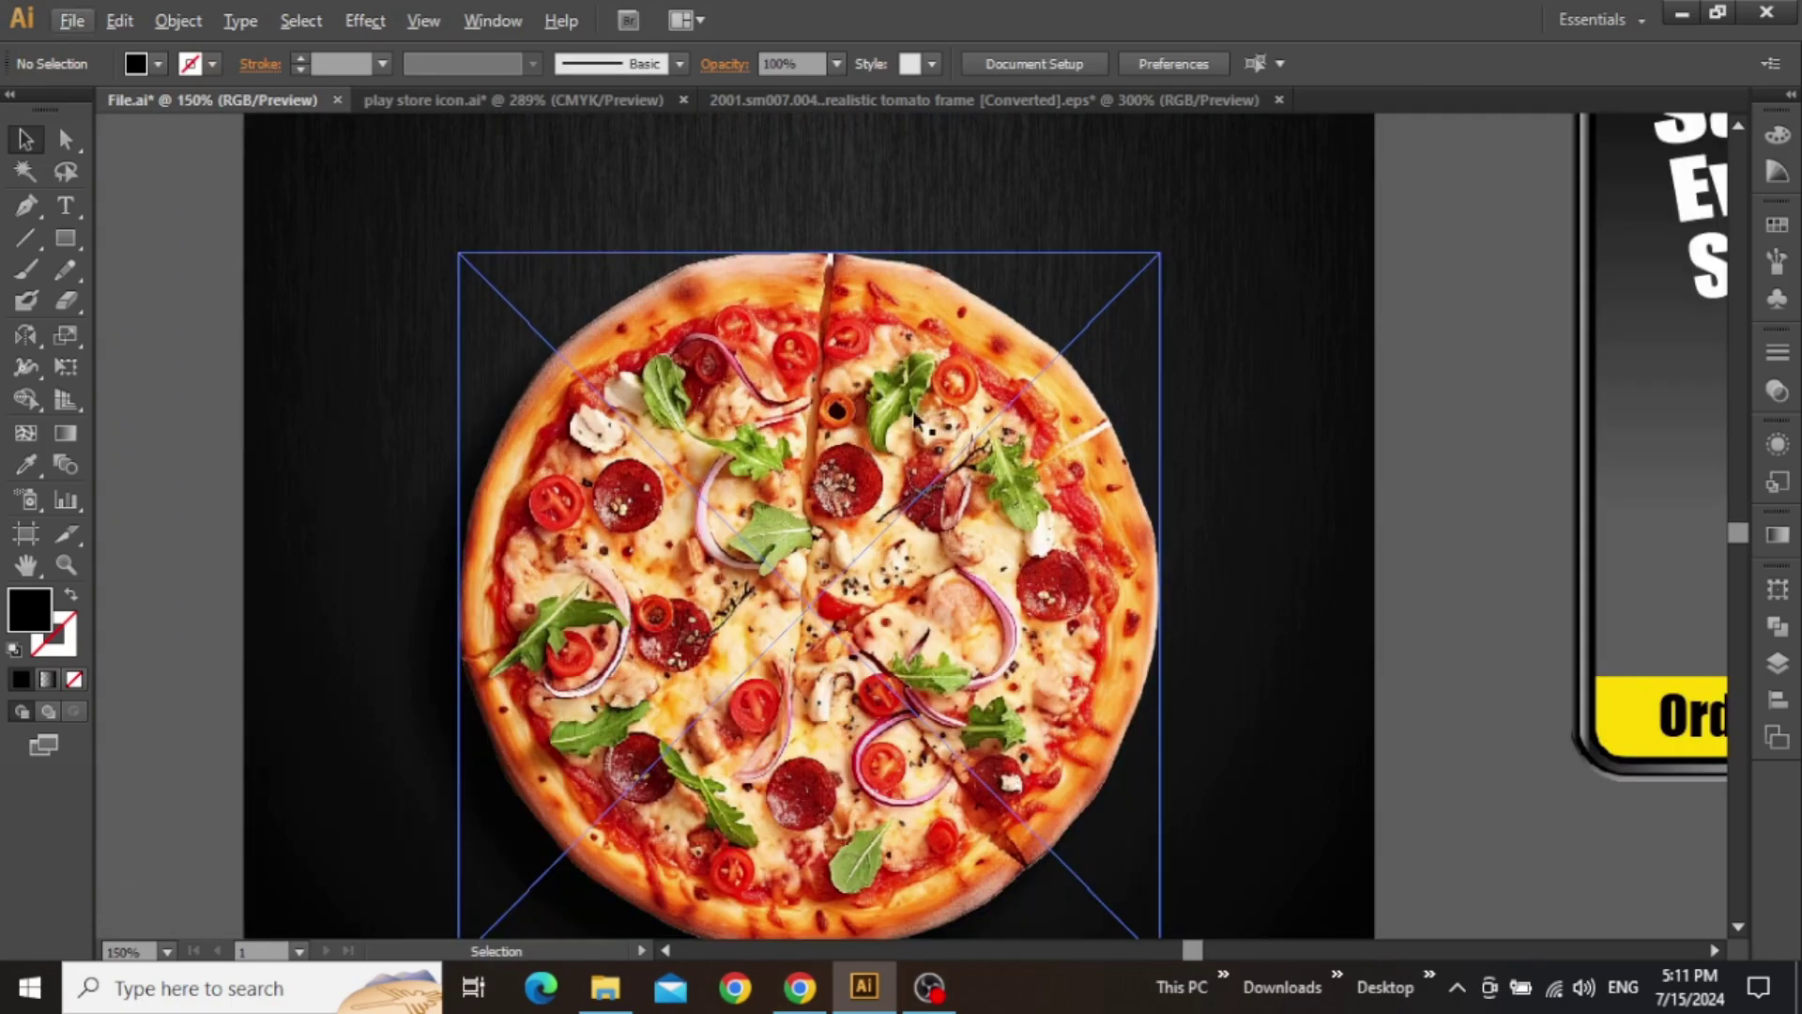
pyautogui.scroll(-2, 984, 480)
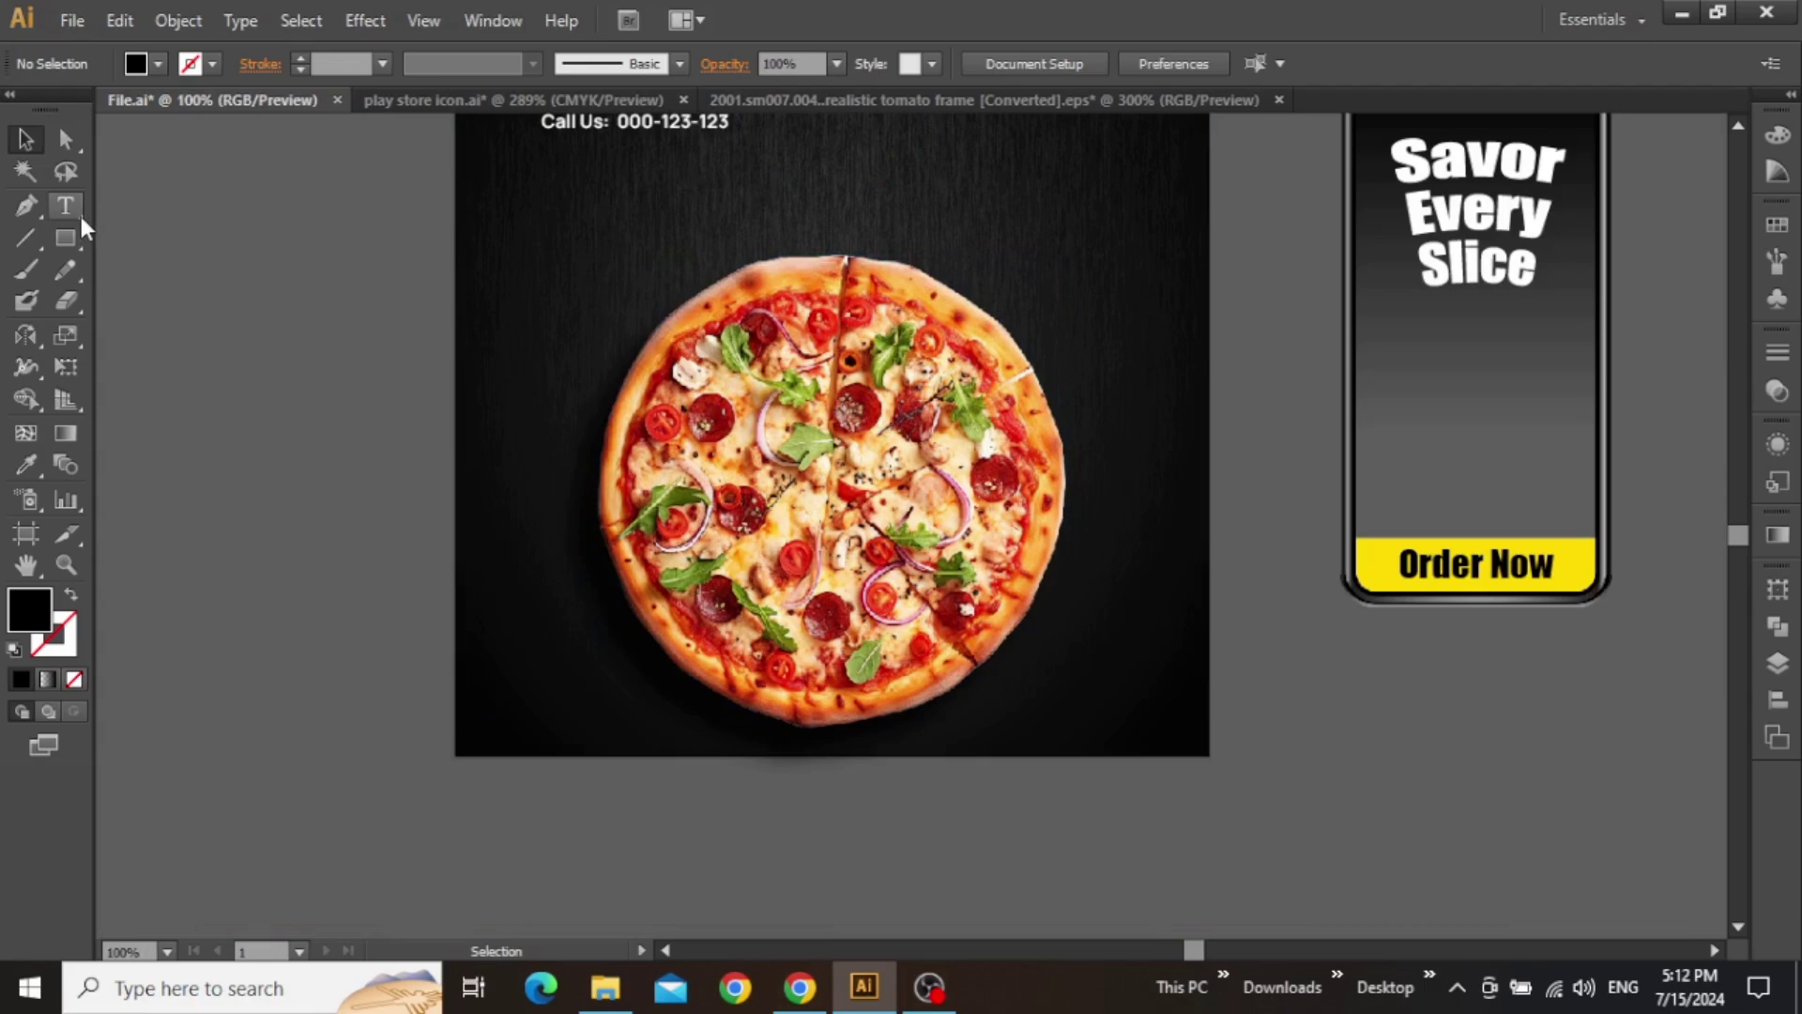
pyautogui.click(26, 208)
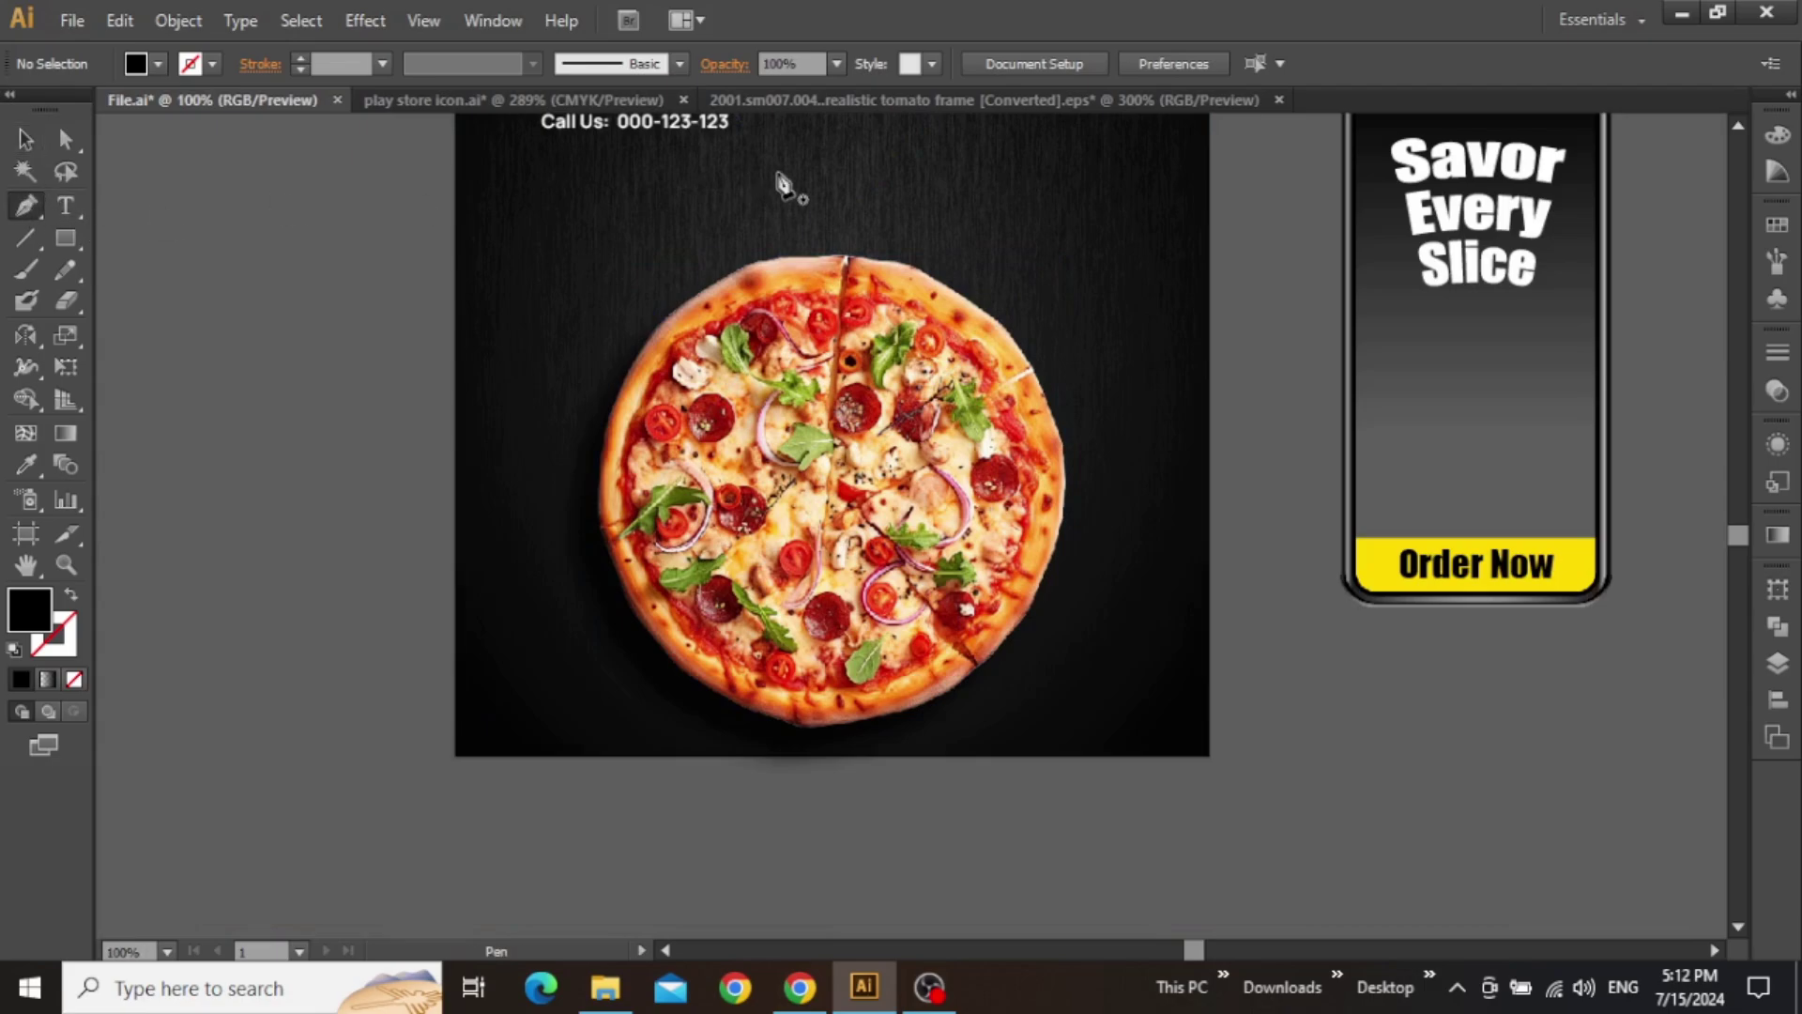
pyautogui.click(855, 220)
pyautogui.click(832, 477)
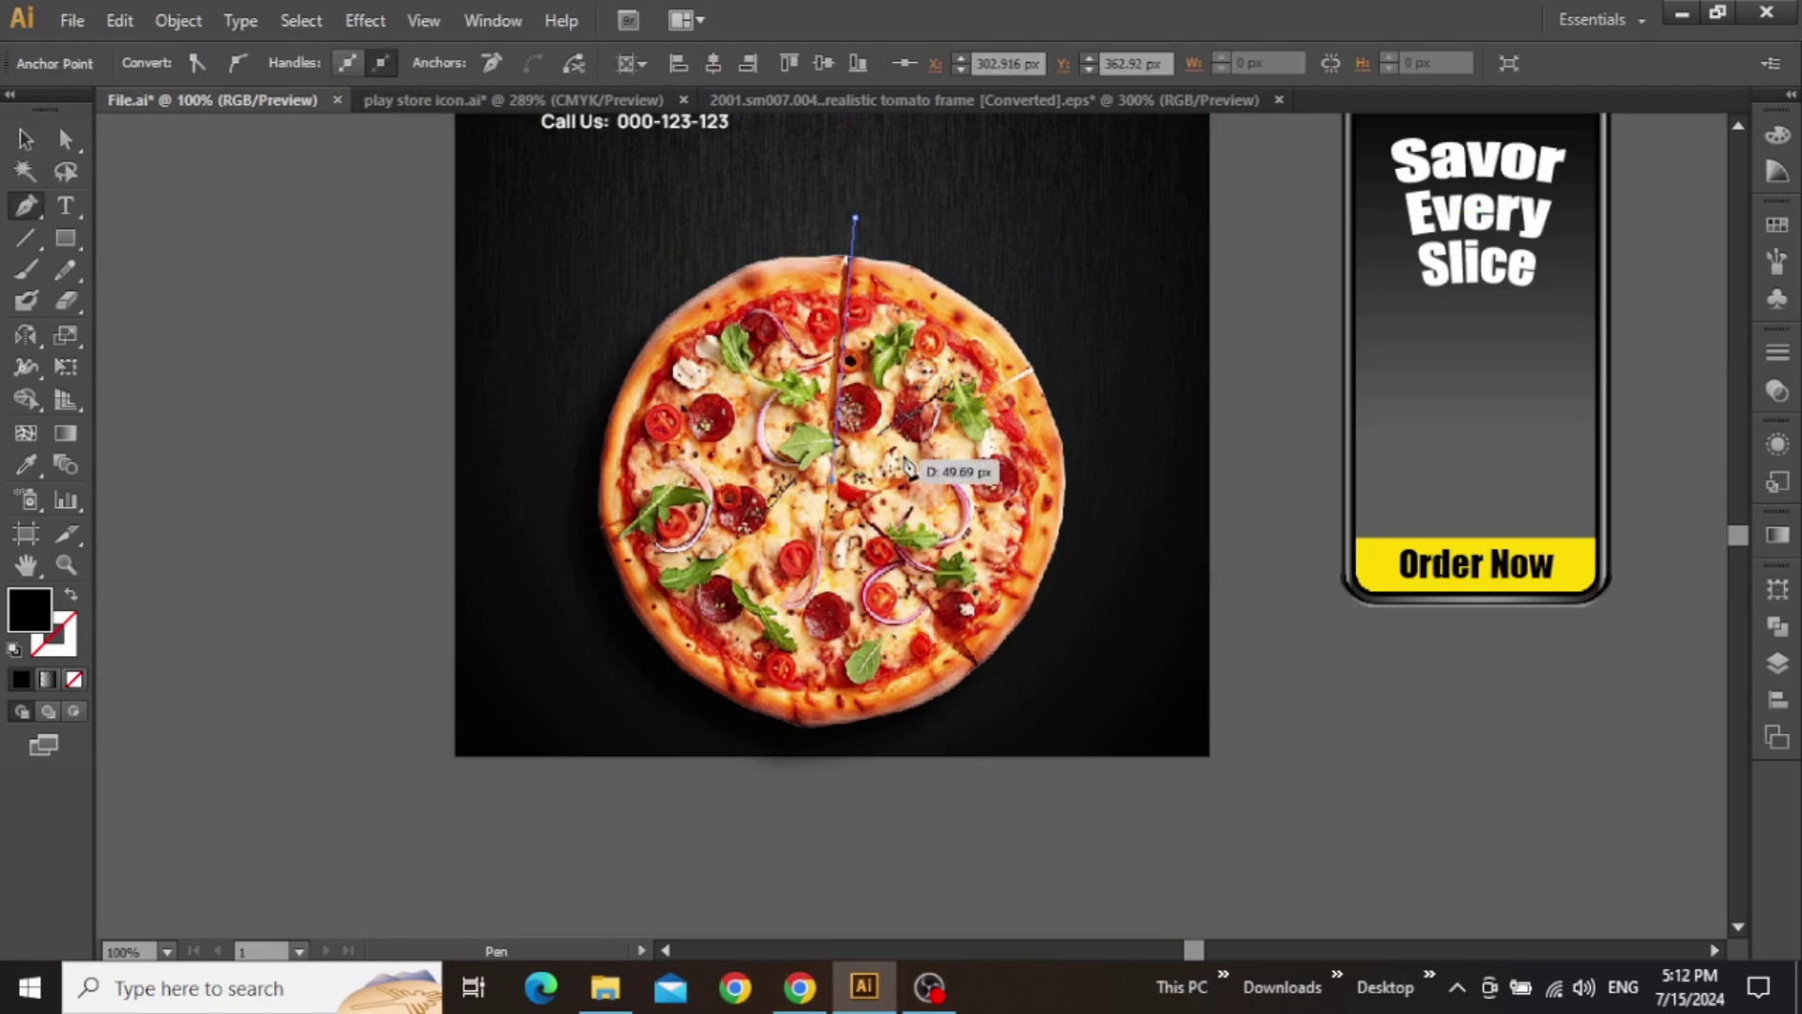
pyautogui.click(1093, 331)
pyautogui.click(1096, 578)
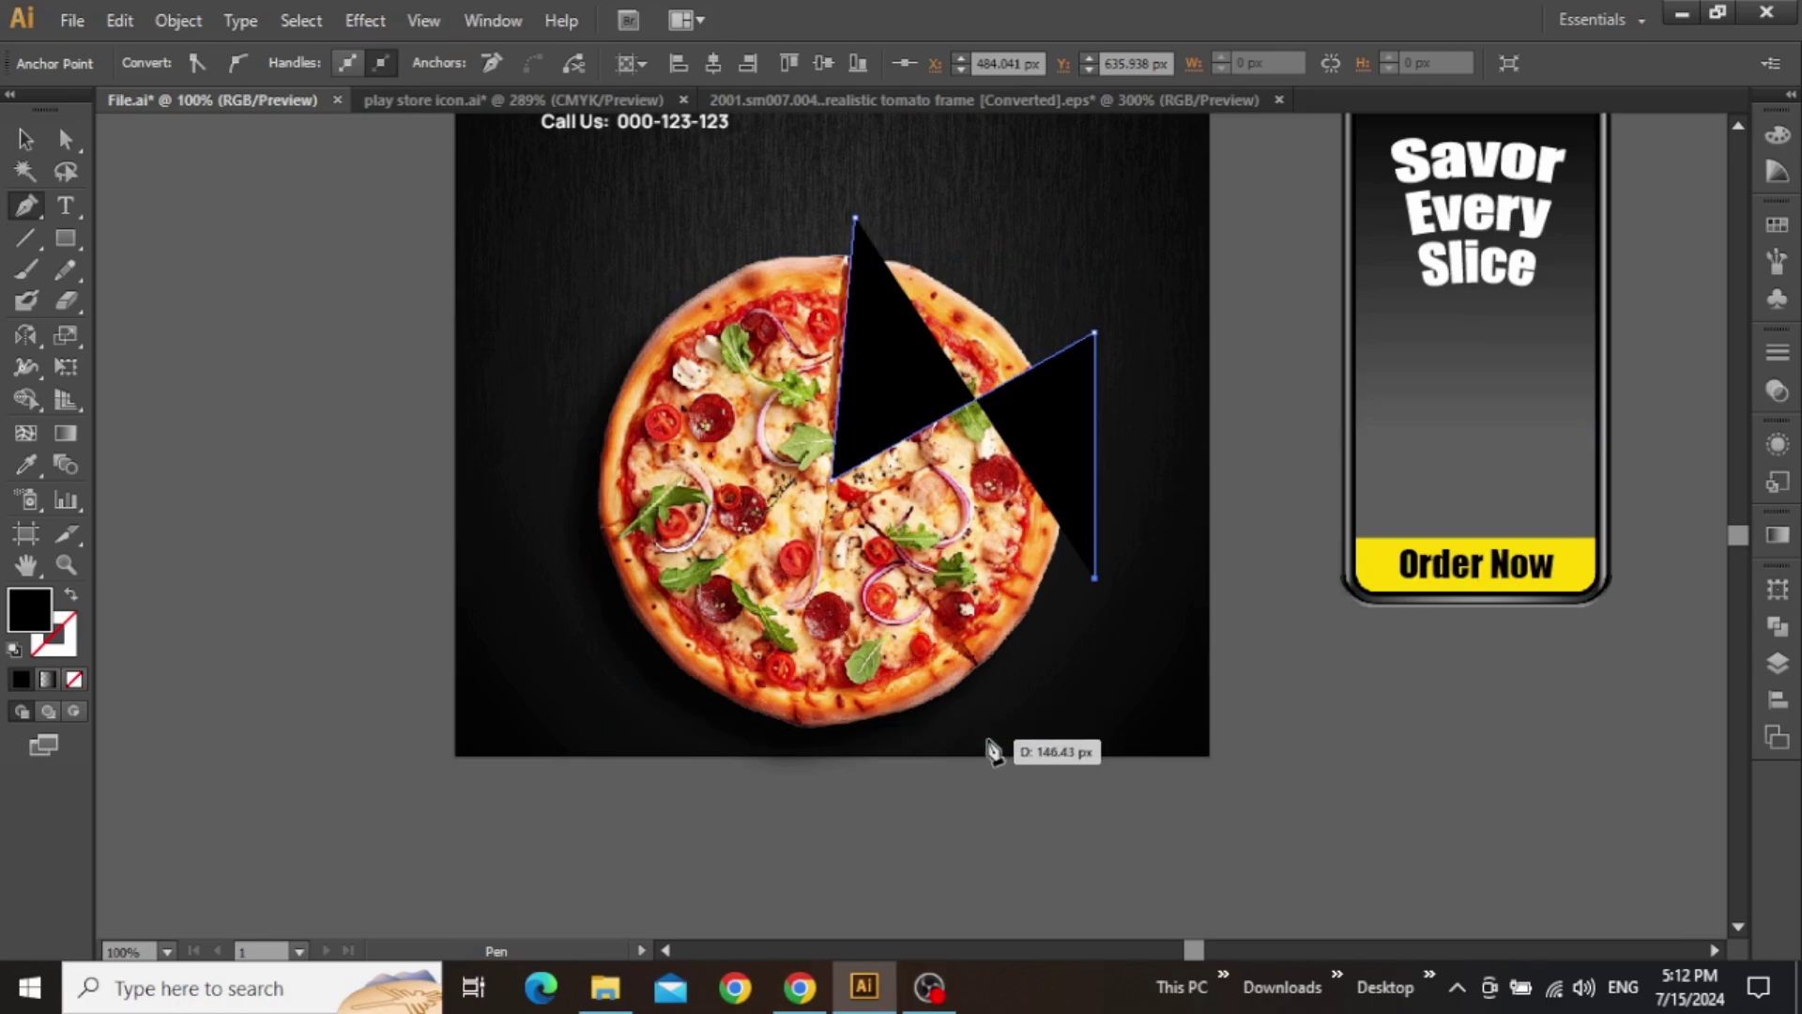
pyautogui.click(988, 738)
pyautogui.click(689, 748)
pyautogui.click(569, 616)
pyautogui.click(557, 377)
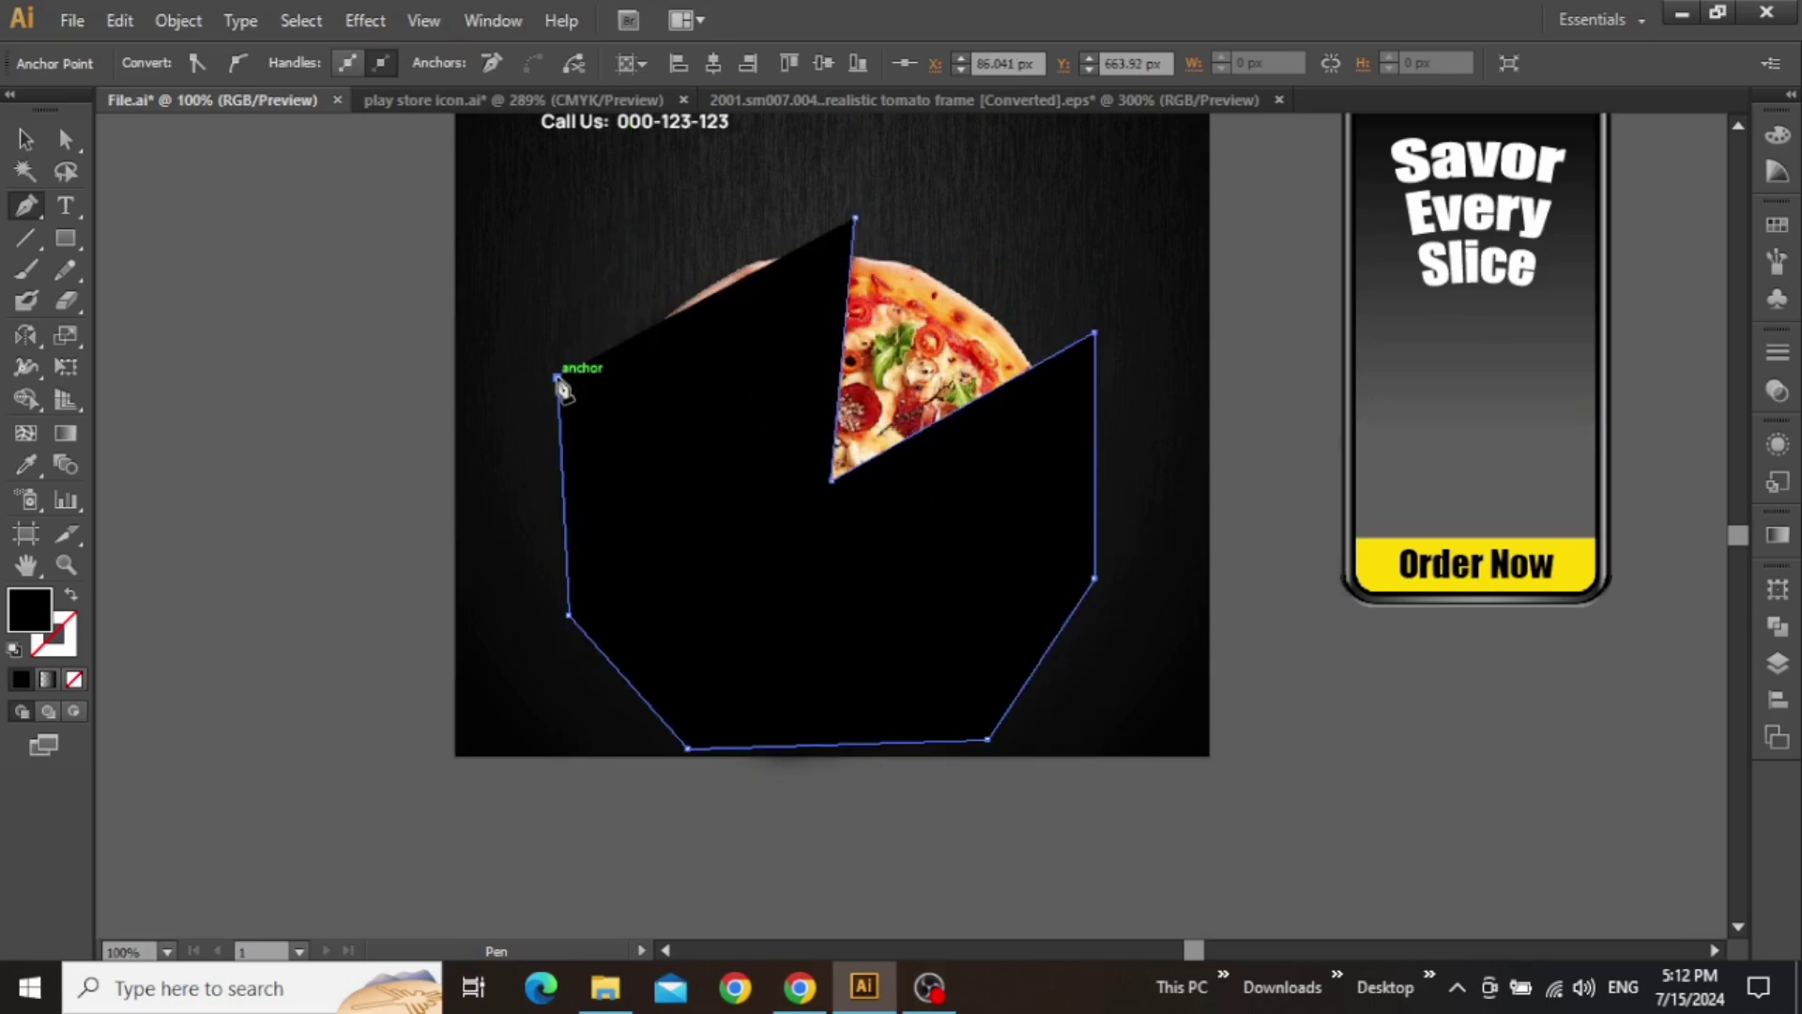
pyautogui.click(671, 230)
pyautogui.click(854, 217)
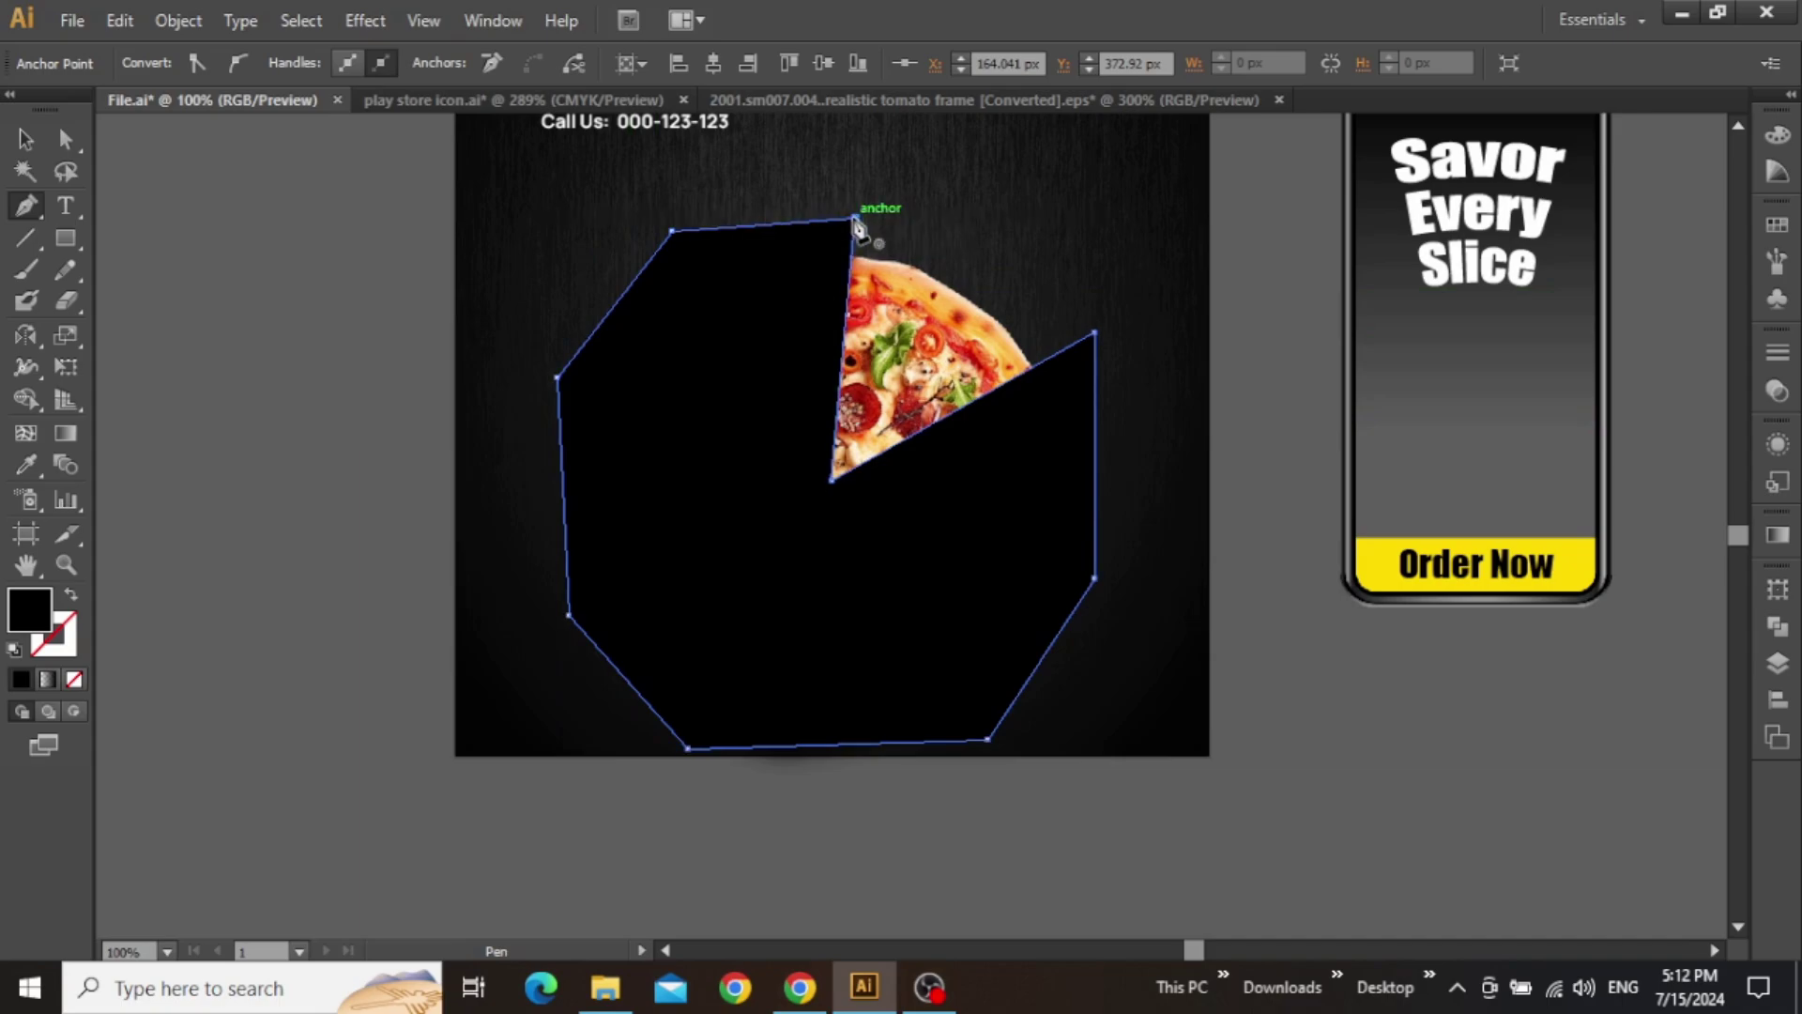
# - Make a clipping mask from the pizza image and the drawn shape so that the upper-right slice is cut out
pyautogui.press('v')
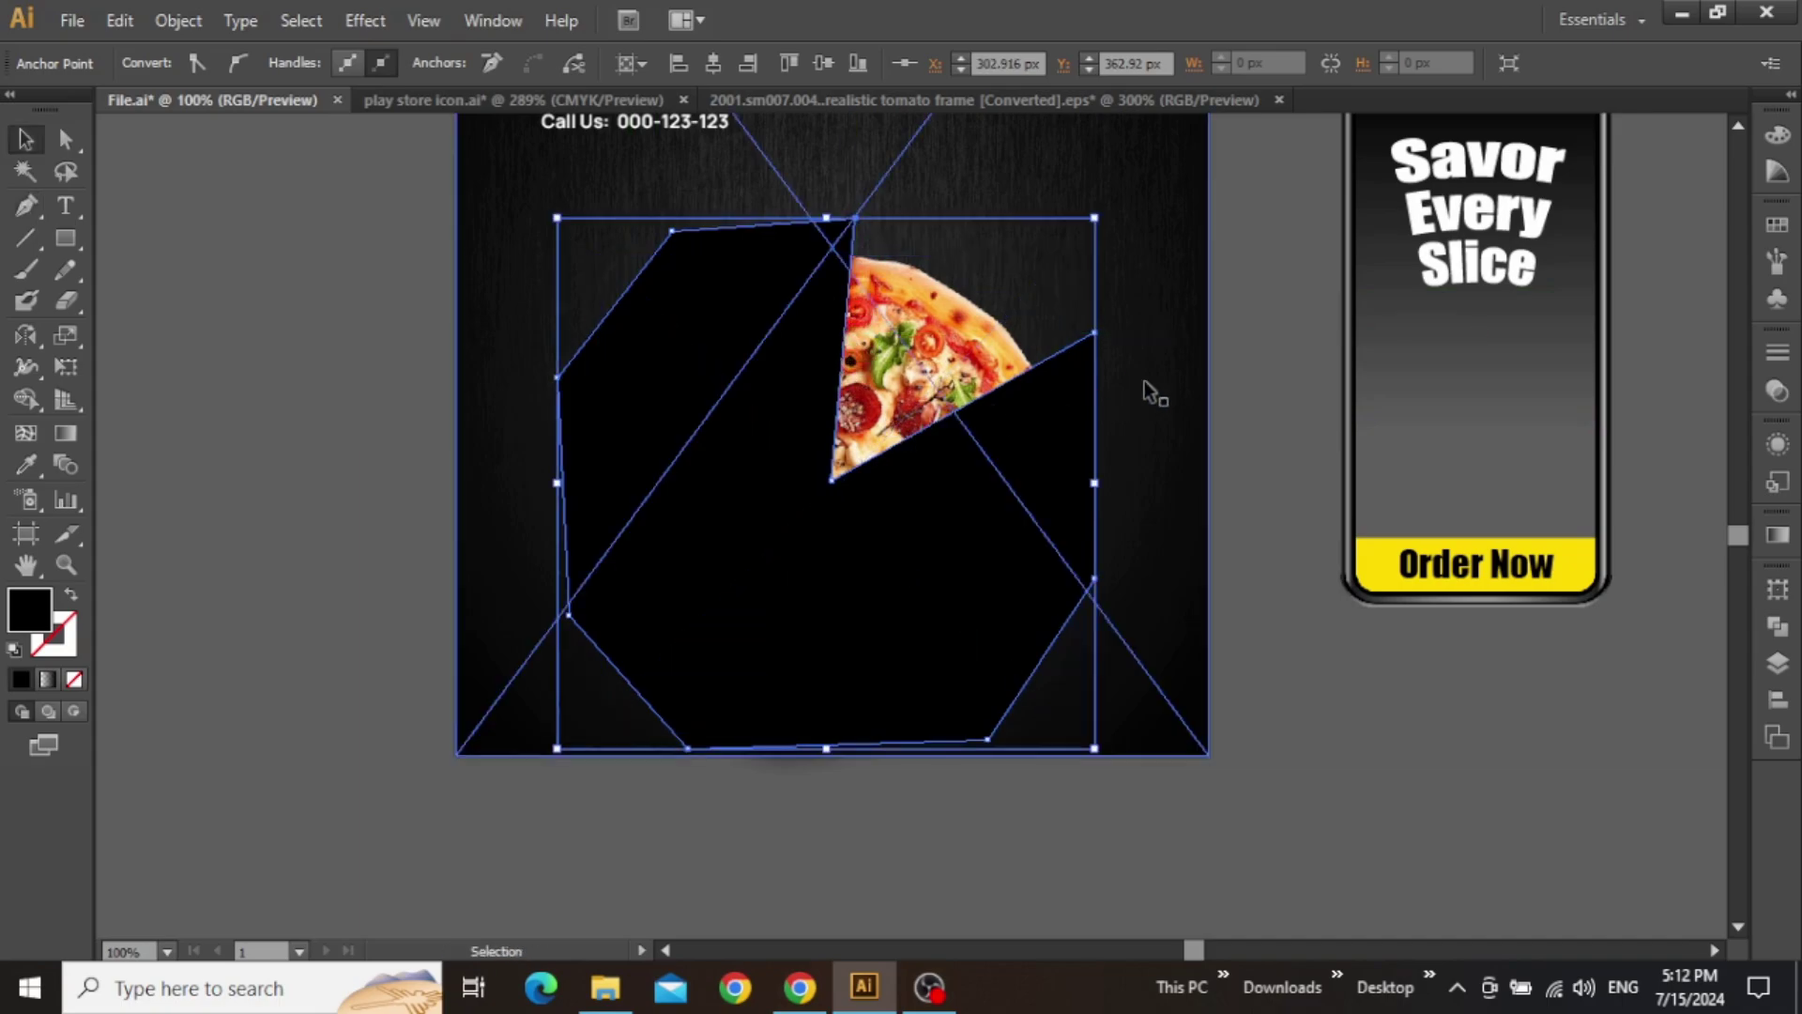
pyautogui.click(1236, 381)
pyautogui.click(925, 347)
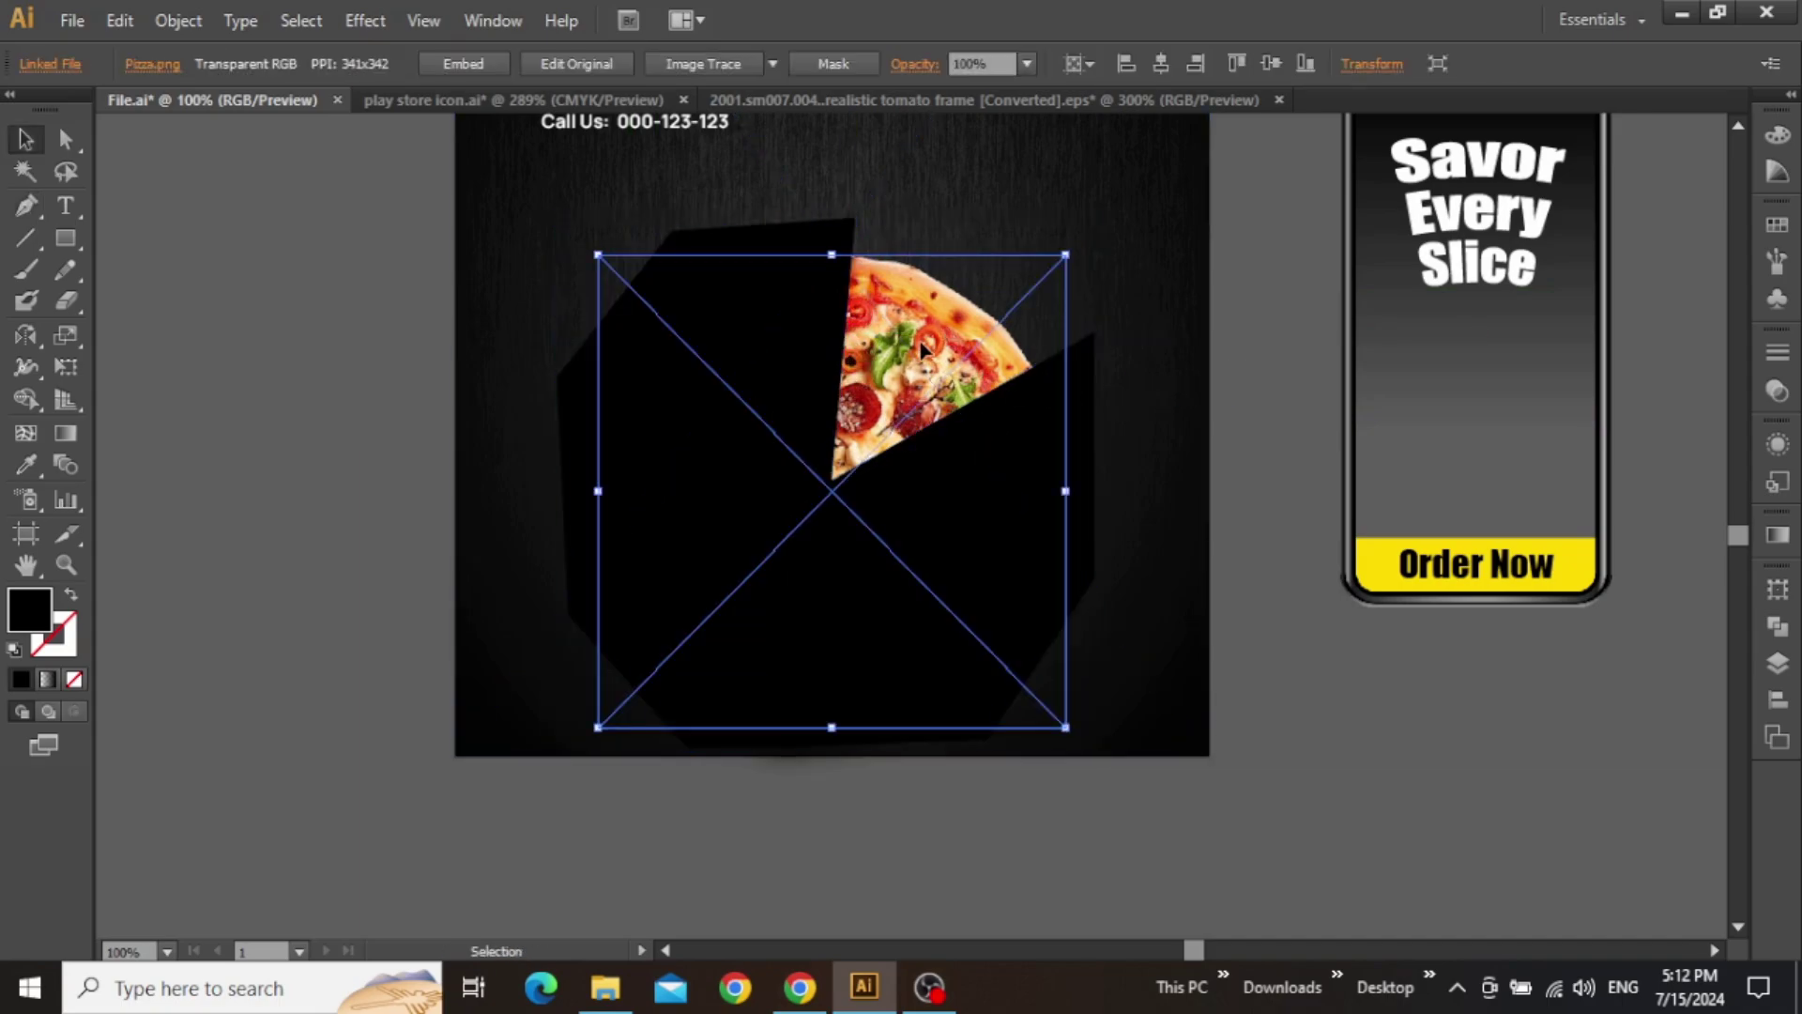
pyautogui.keyDown('shift'); pyautogui.click(802, 242); pyautogui.keyUp('shift')
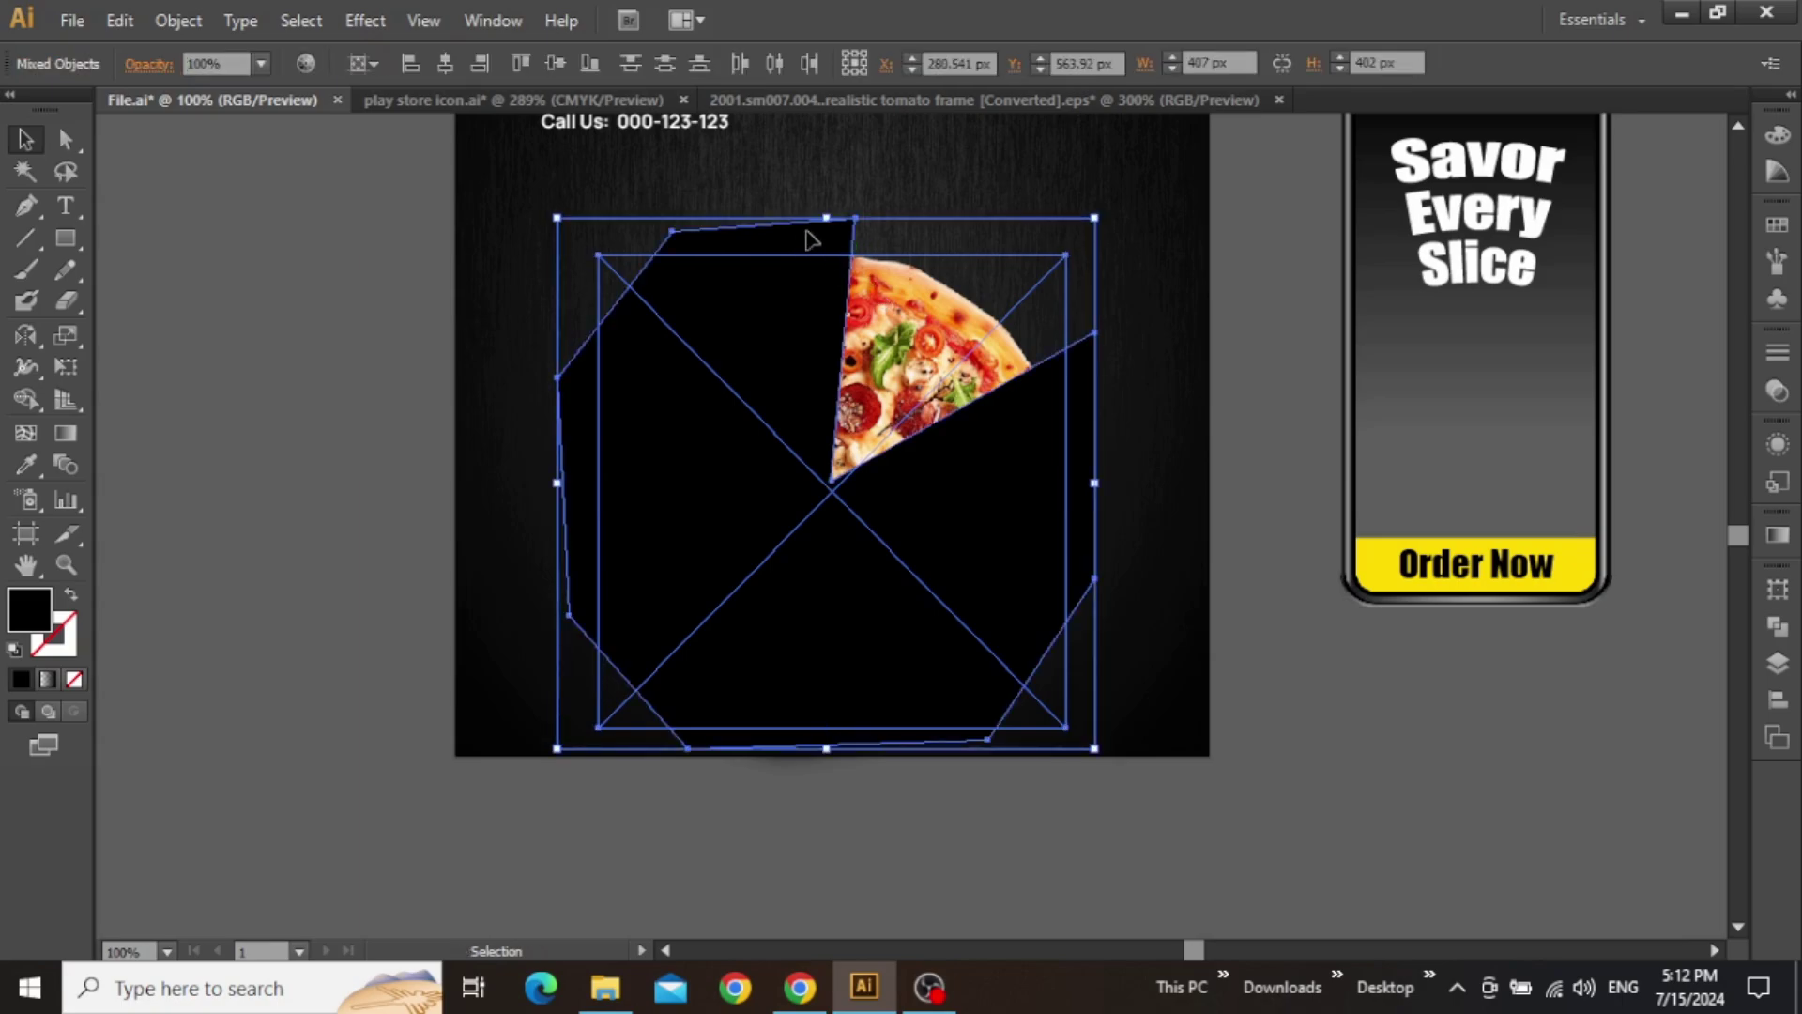
pyautogui.click(179, 21)
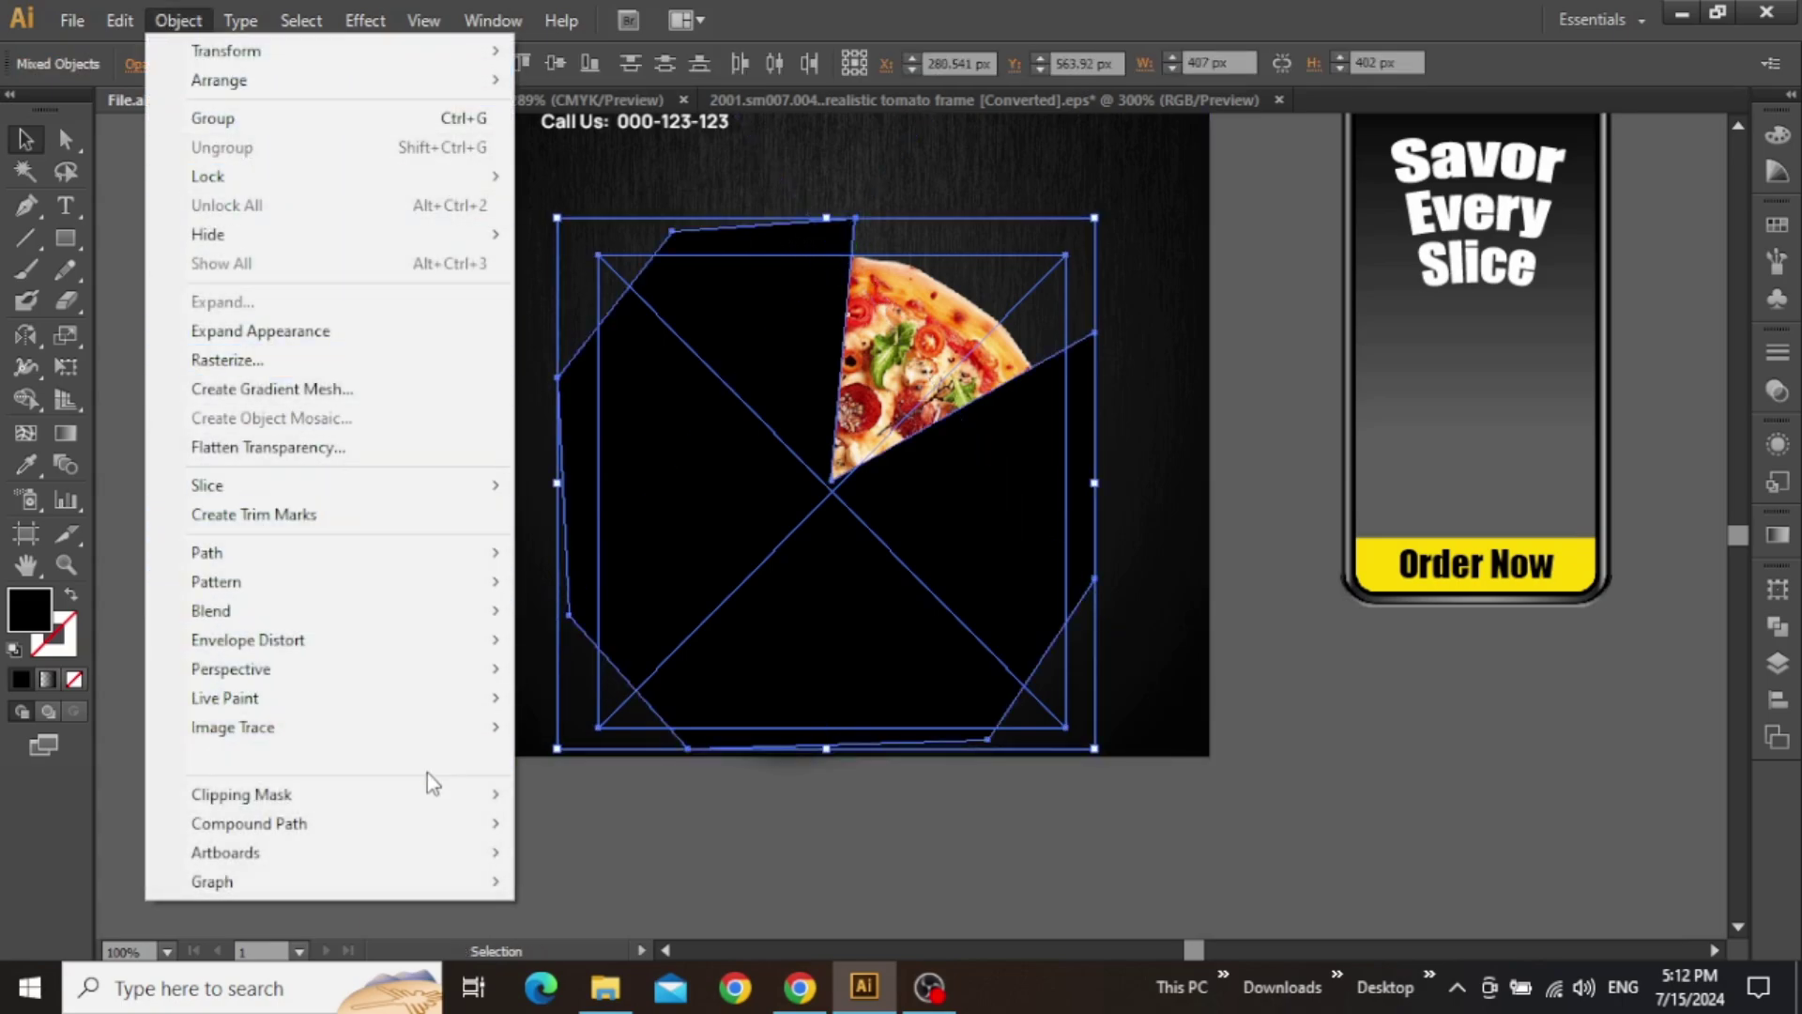
pyautogui.moveTo(450, 794)
pyautogui.click(563, 794)
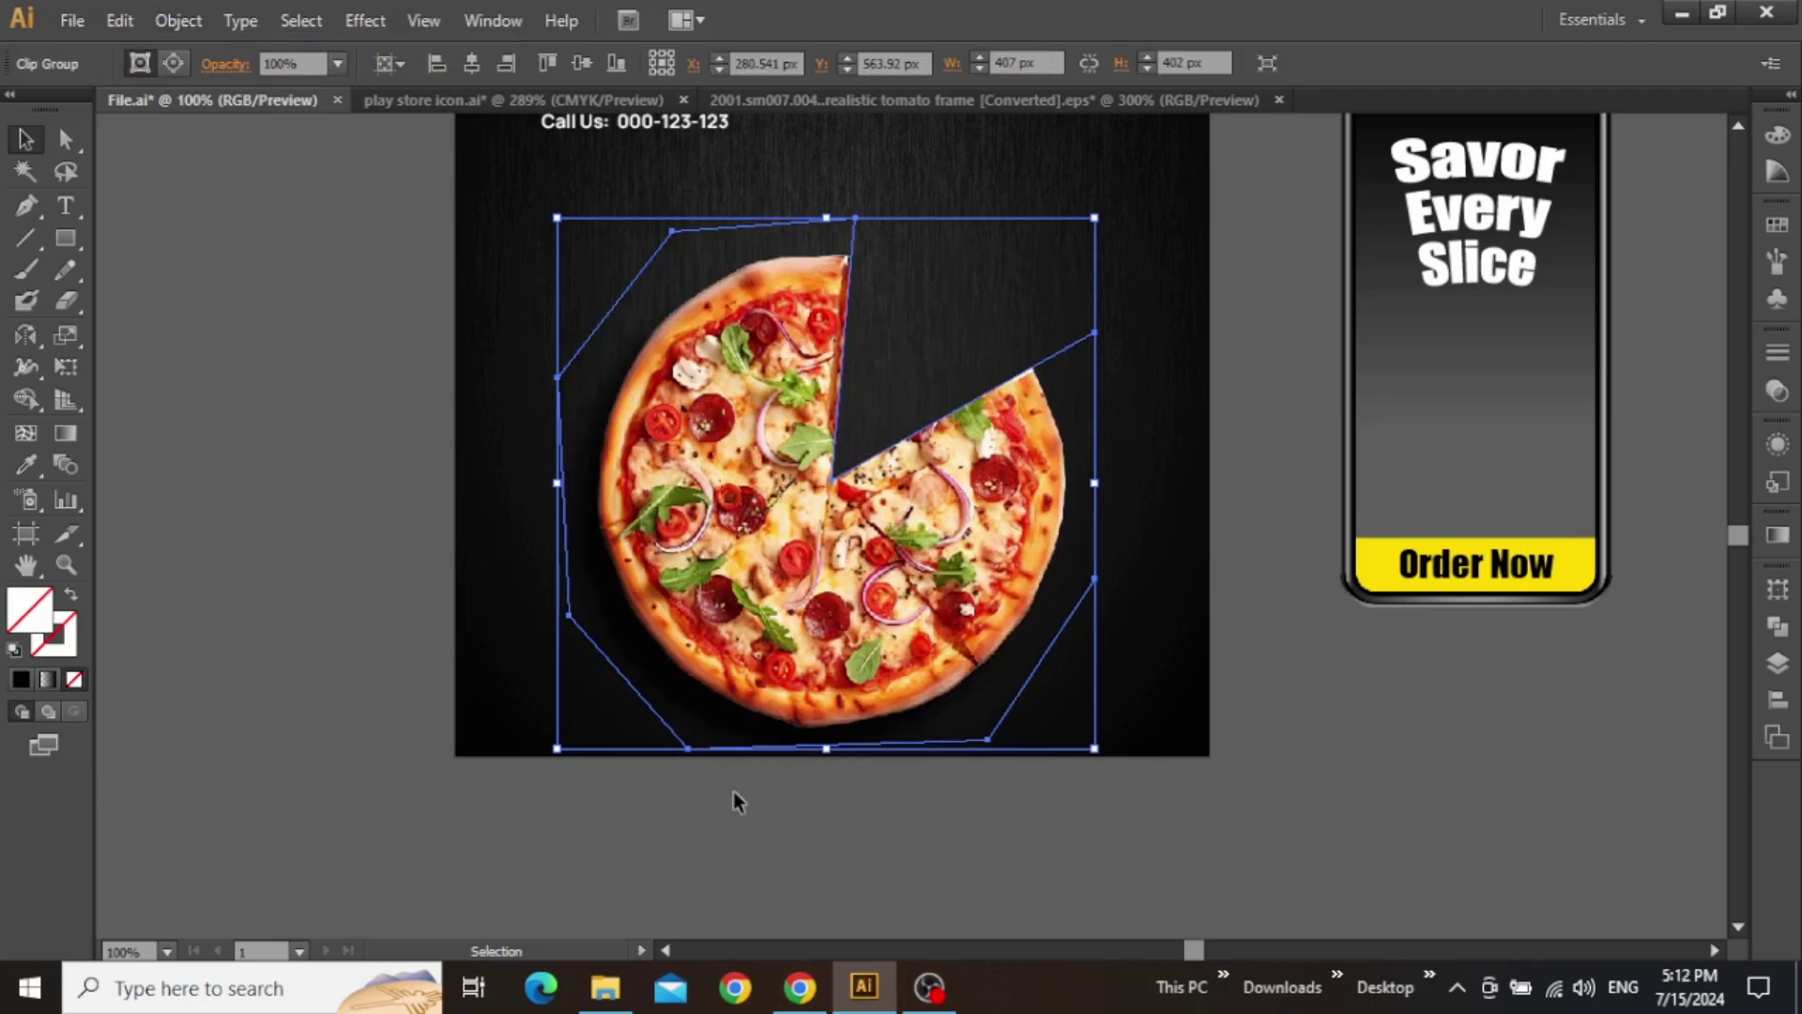
pyautogui.click(882, 820)
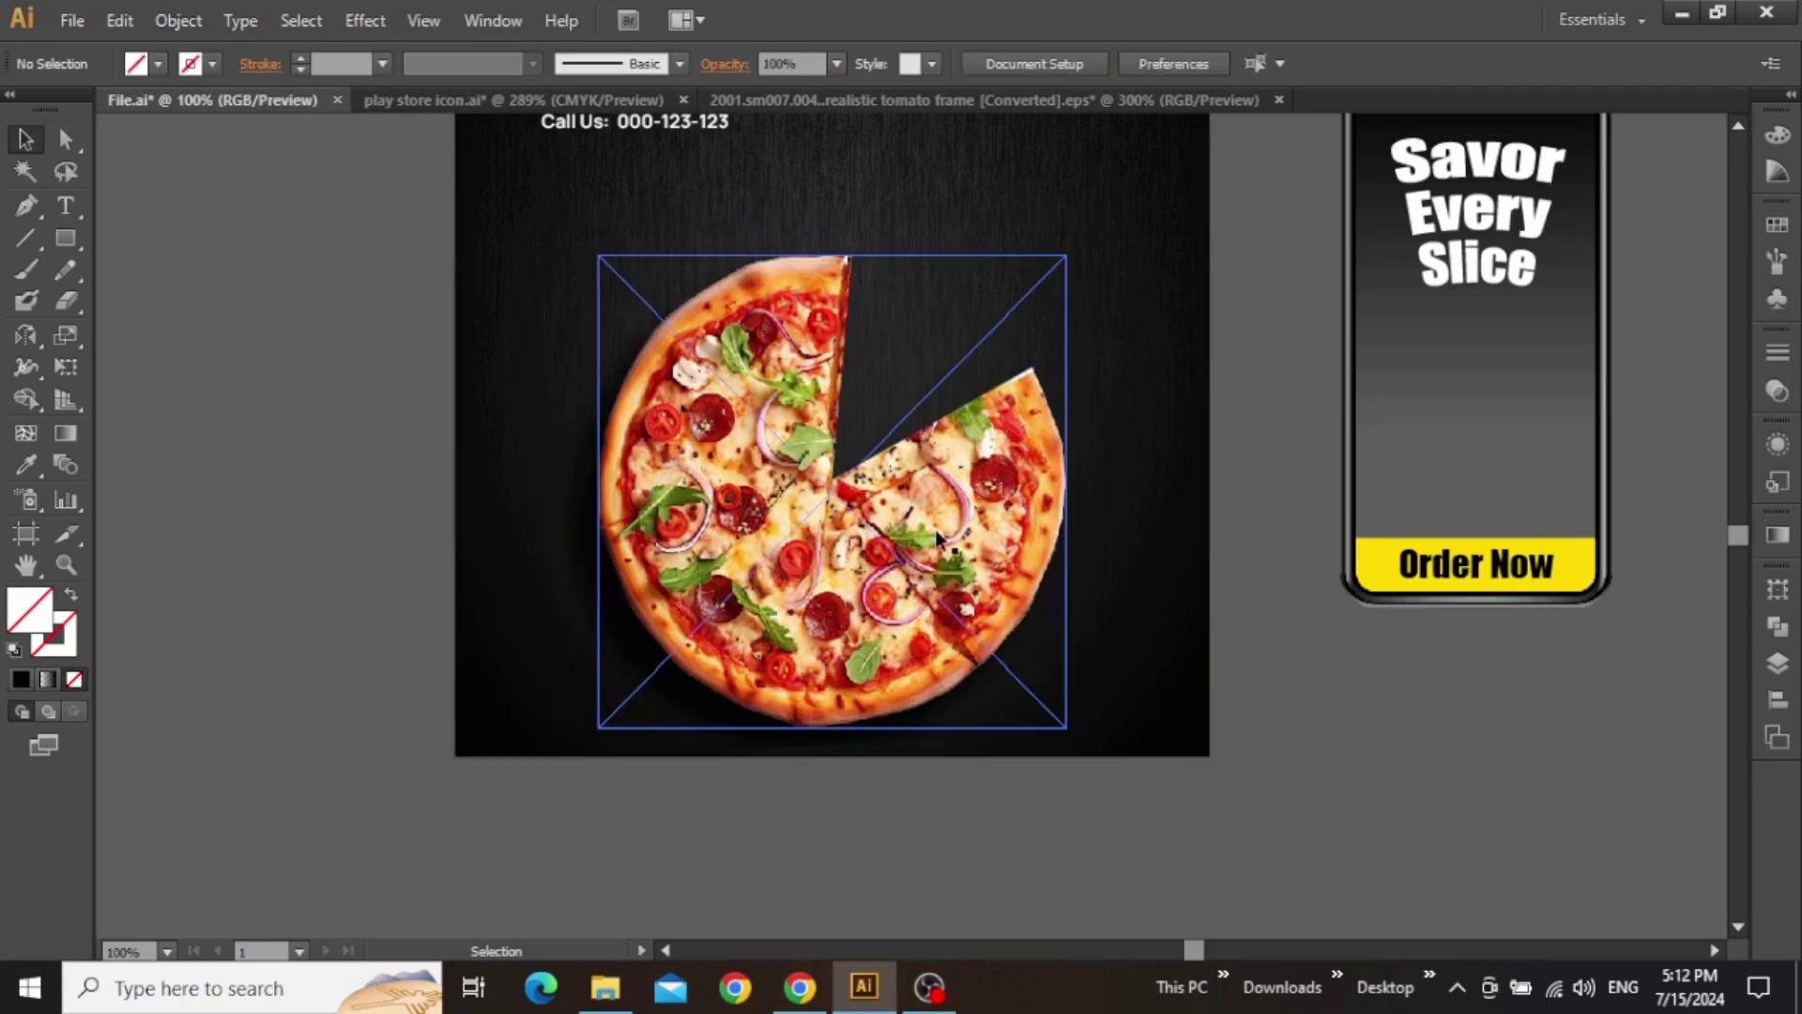
# - Rotate the clipped pizza slightly counterclockwise in place on the poster
pyautogui.click(907, 484)
pyautogui.keyDown('alt'); pyautogui.scroll(1, 908, 488); pyautogui.keyUp('alt')
pyautogui.moveTo(907, 485); pyautogui.dragTo(788, 712)
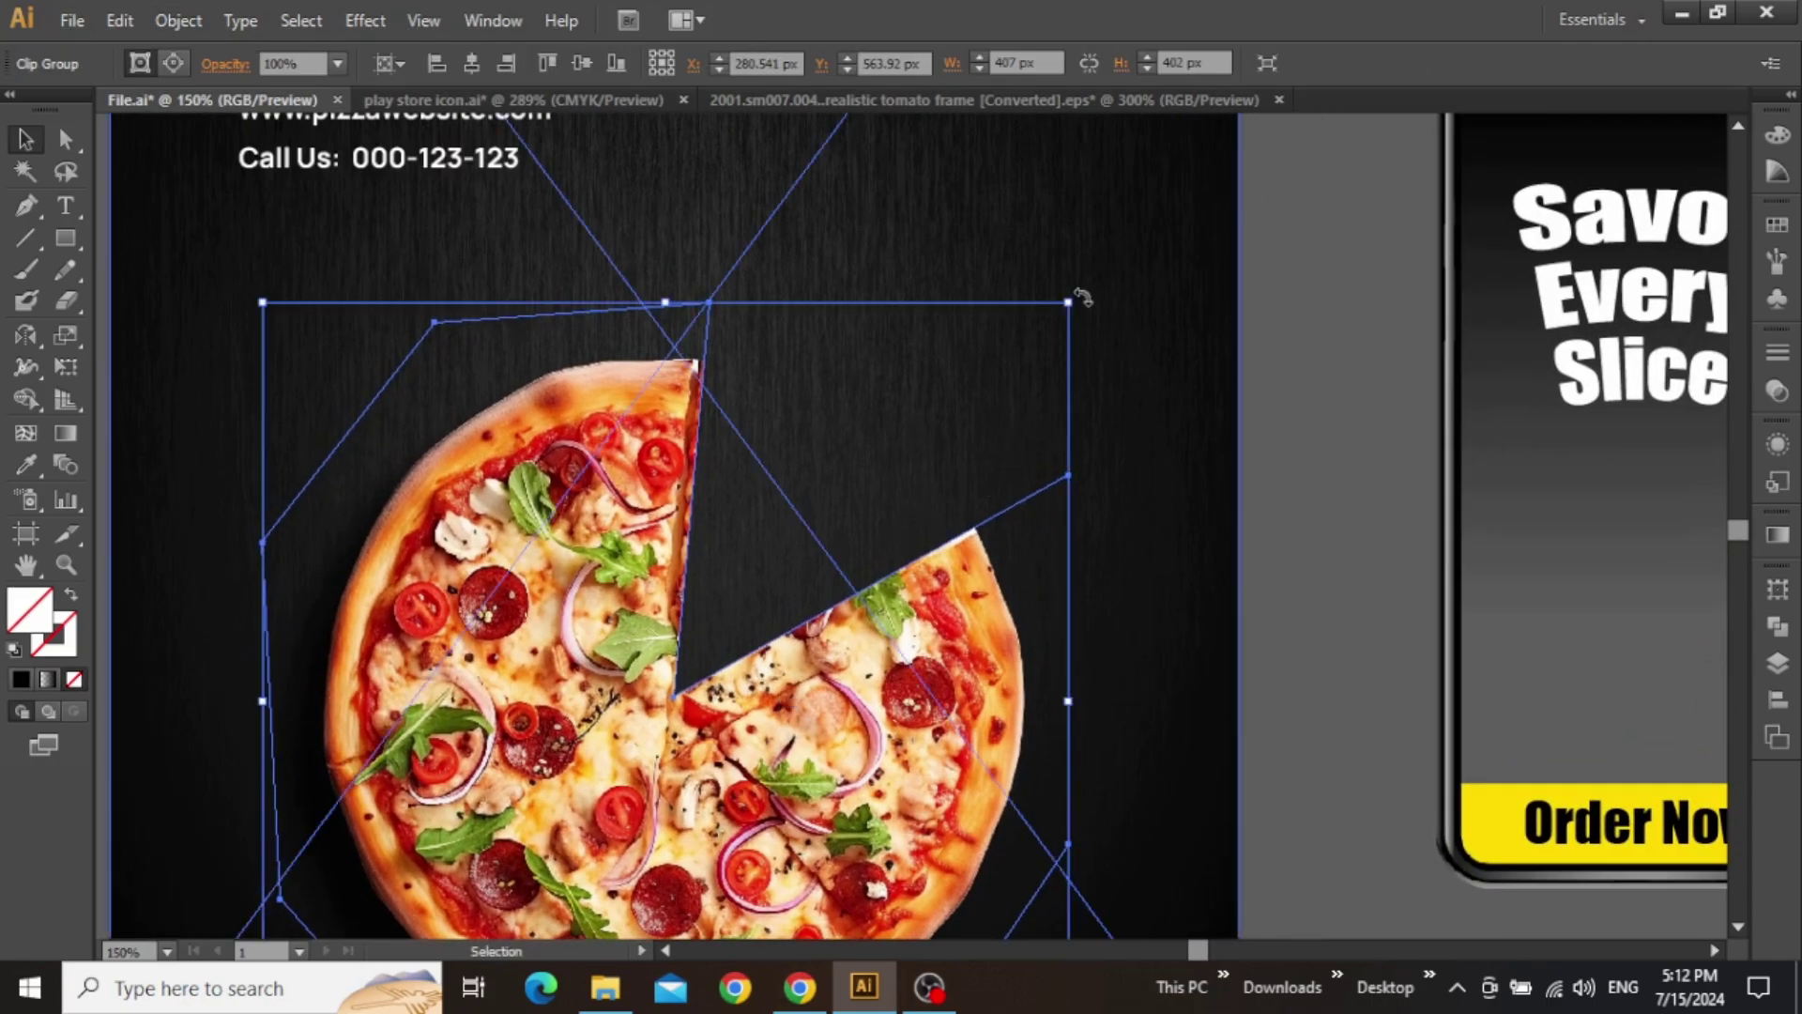
pyautogui.moveTo(1083, 295); pyautogui.dragTo(1012, 228)
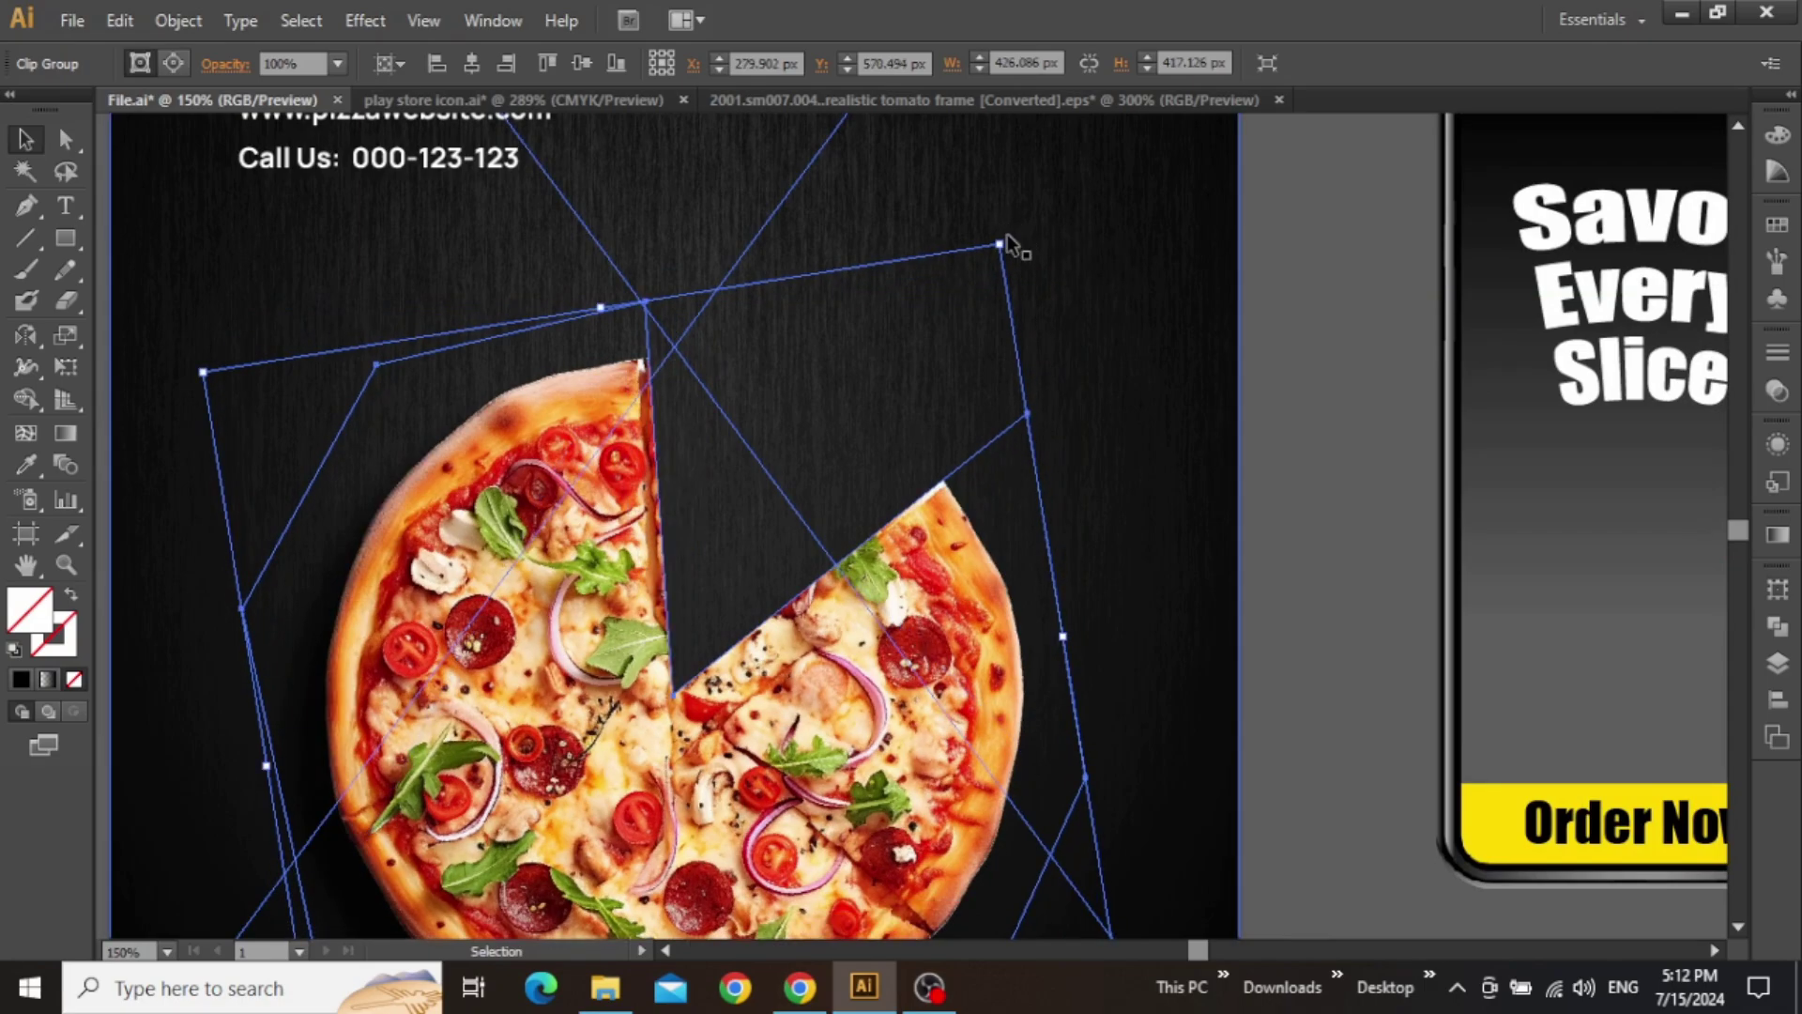
pyautogui.click(1002, 242)
pyautogui.hotkey('ctrl', '-')
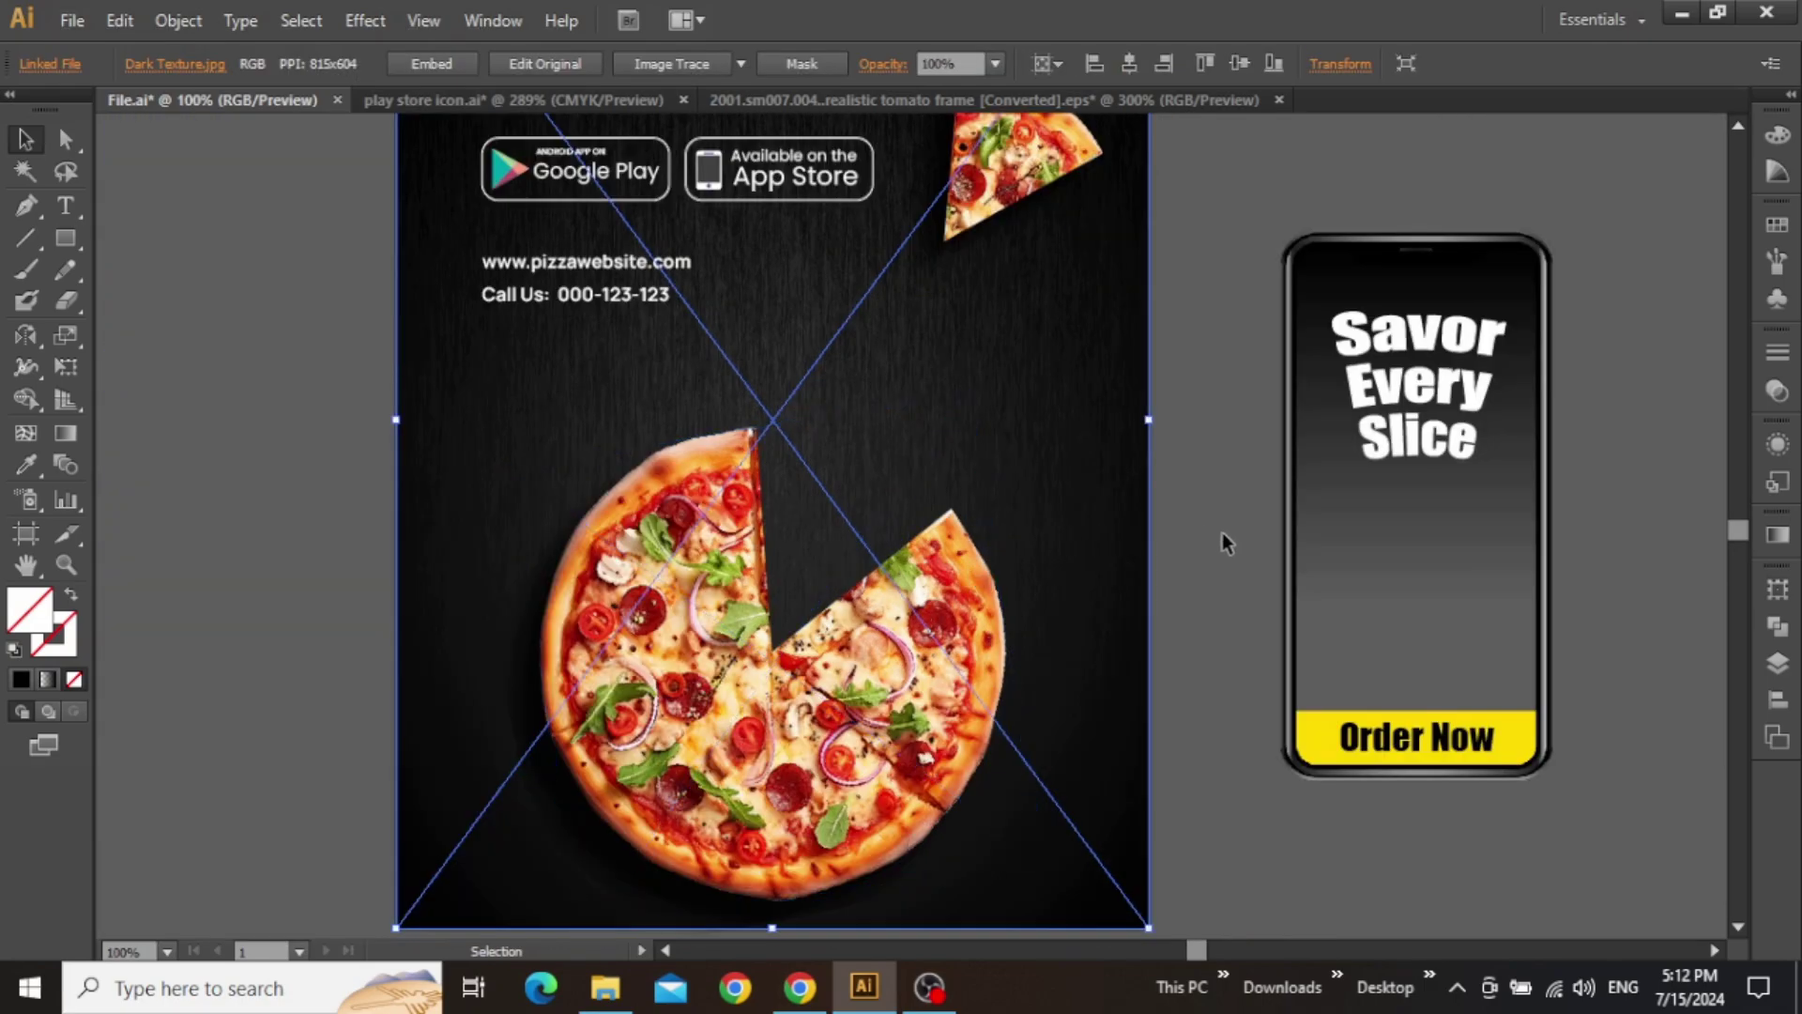
pyautogui.click(1225, 546)
pyautogui.moveTo(1226, 554); pyautogui.dragTo(1265, 508)
pyautogui.click(1003, 539)
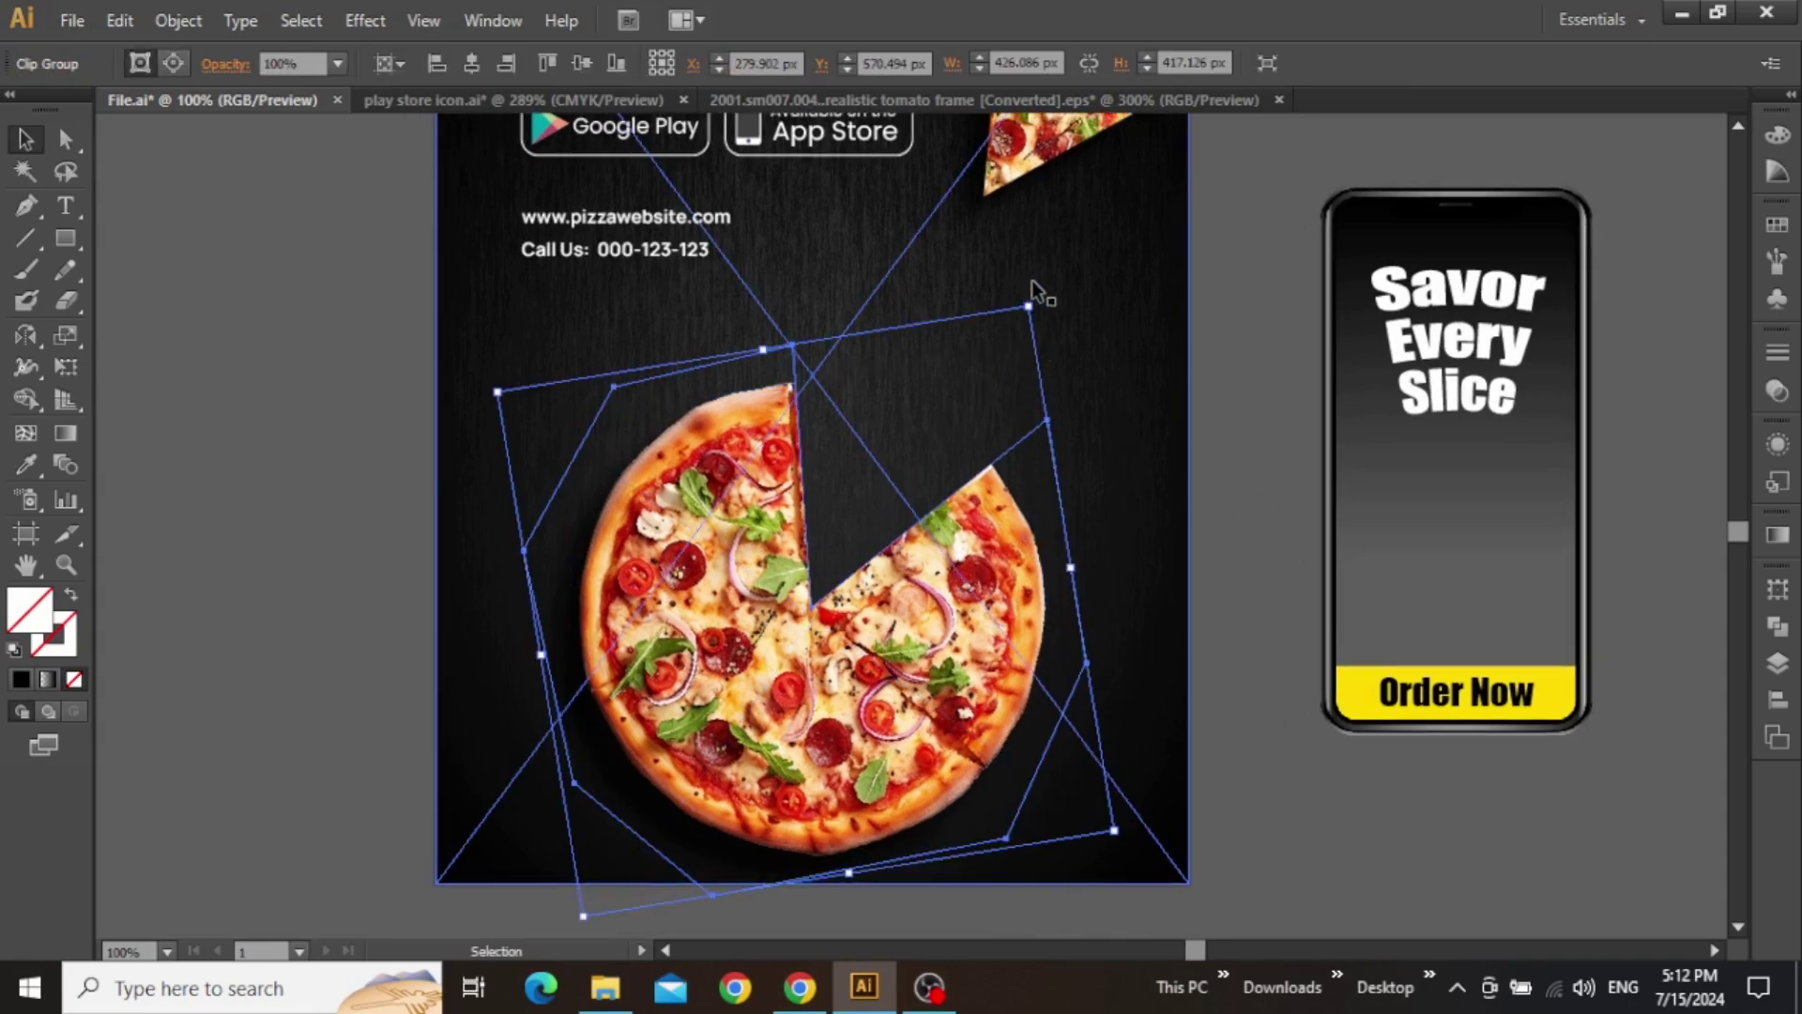
pyautogui.moveTo(1029, 296); pyautogui.dragTo(1004, 284)
pyautogui.hotkey('ctrl', 'shift', 'a')
# - Move the complete phone mockup with its screen texts over the pizza and tilt it clockwise
pyautogui.scroll(-1, 929, 486)
pyautogui.moveTo(1549, 287); pyautogui.dragTo(1267, 372)
pyautogui.moveTo(1432, 337); pyautogui.dragTo(1372, 326)
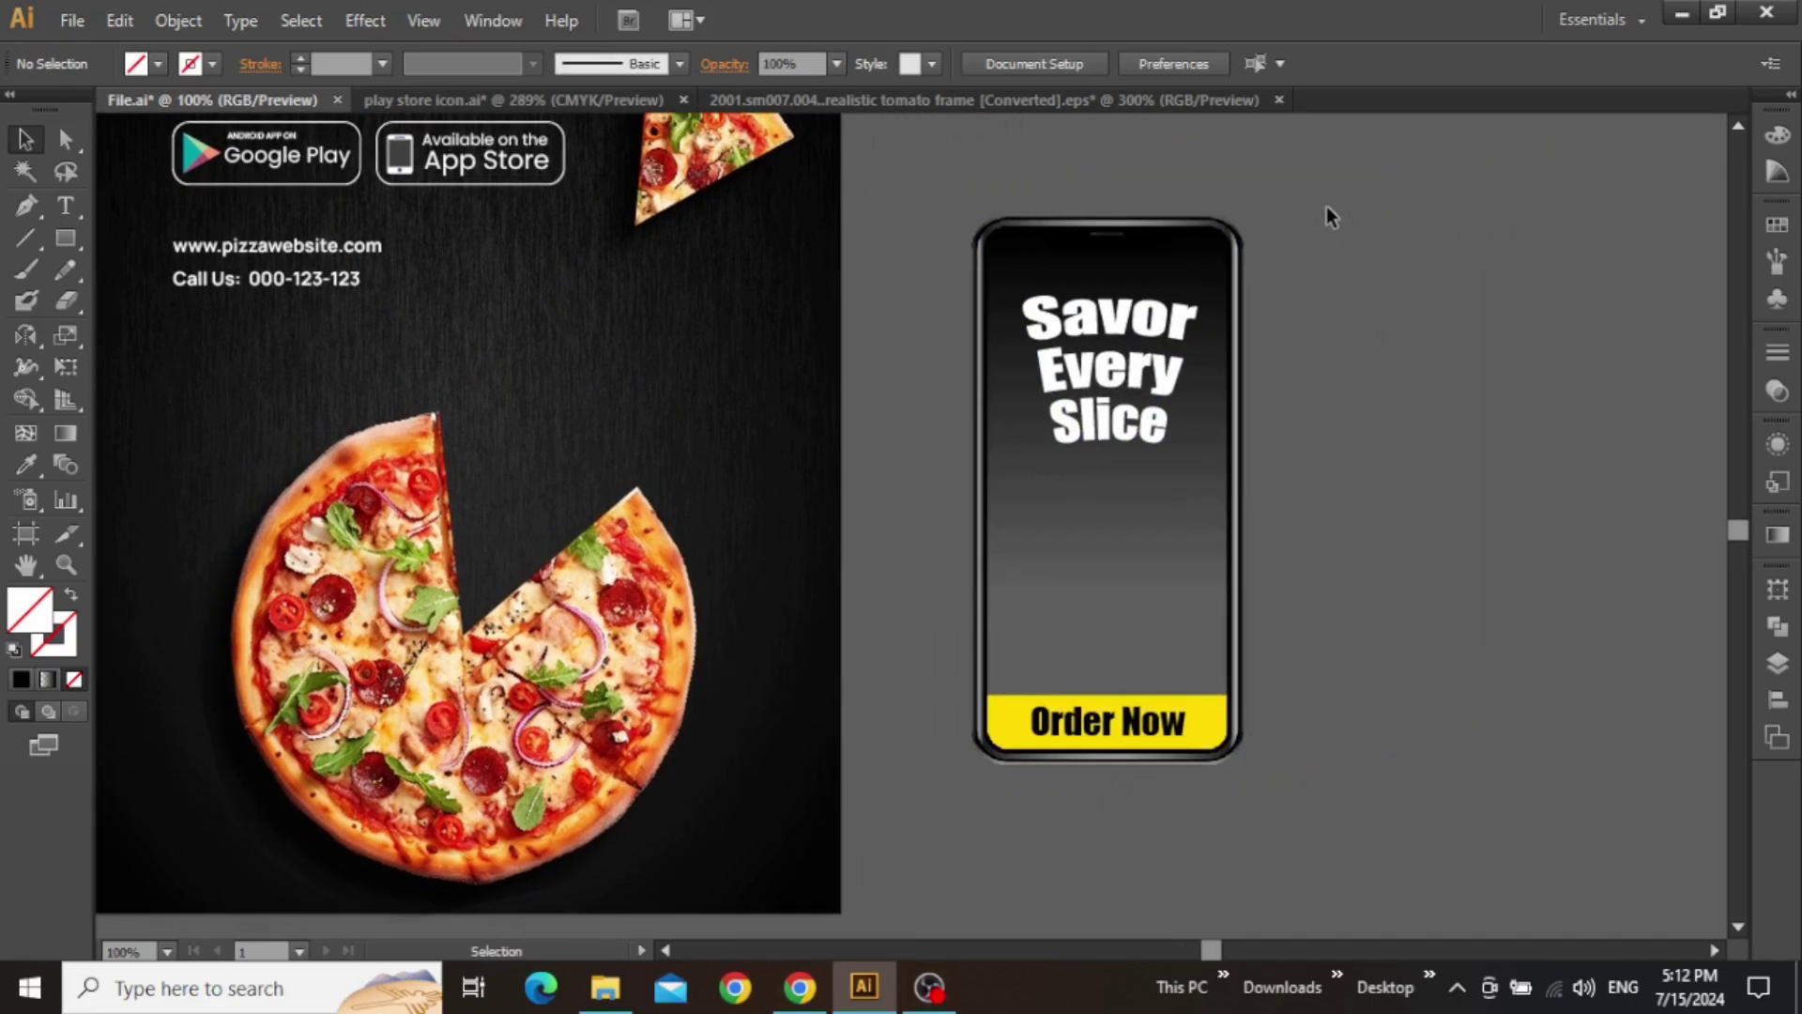
pyautogui.moveTo(1126, 464); pyautogui.dragTo(926, 803)
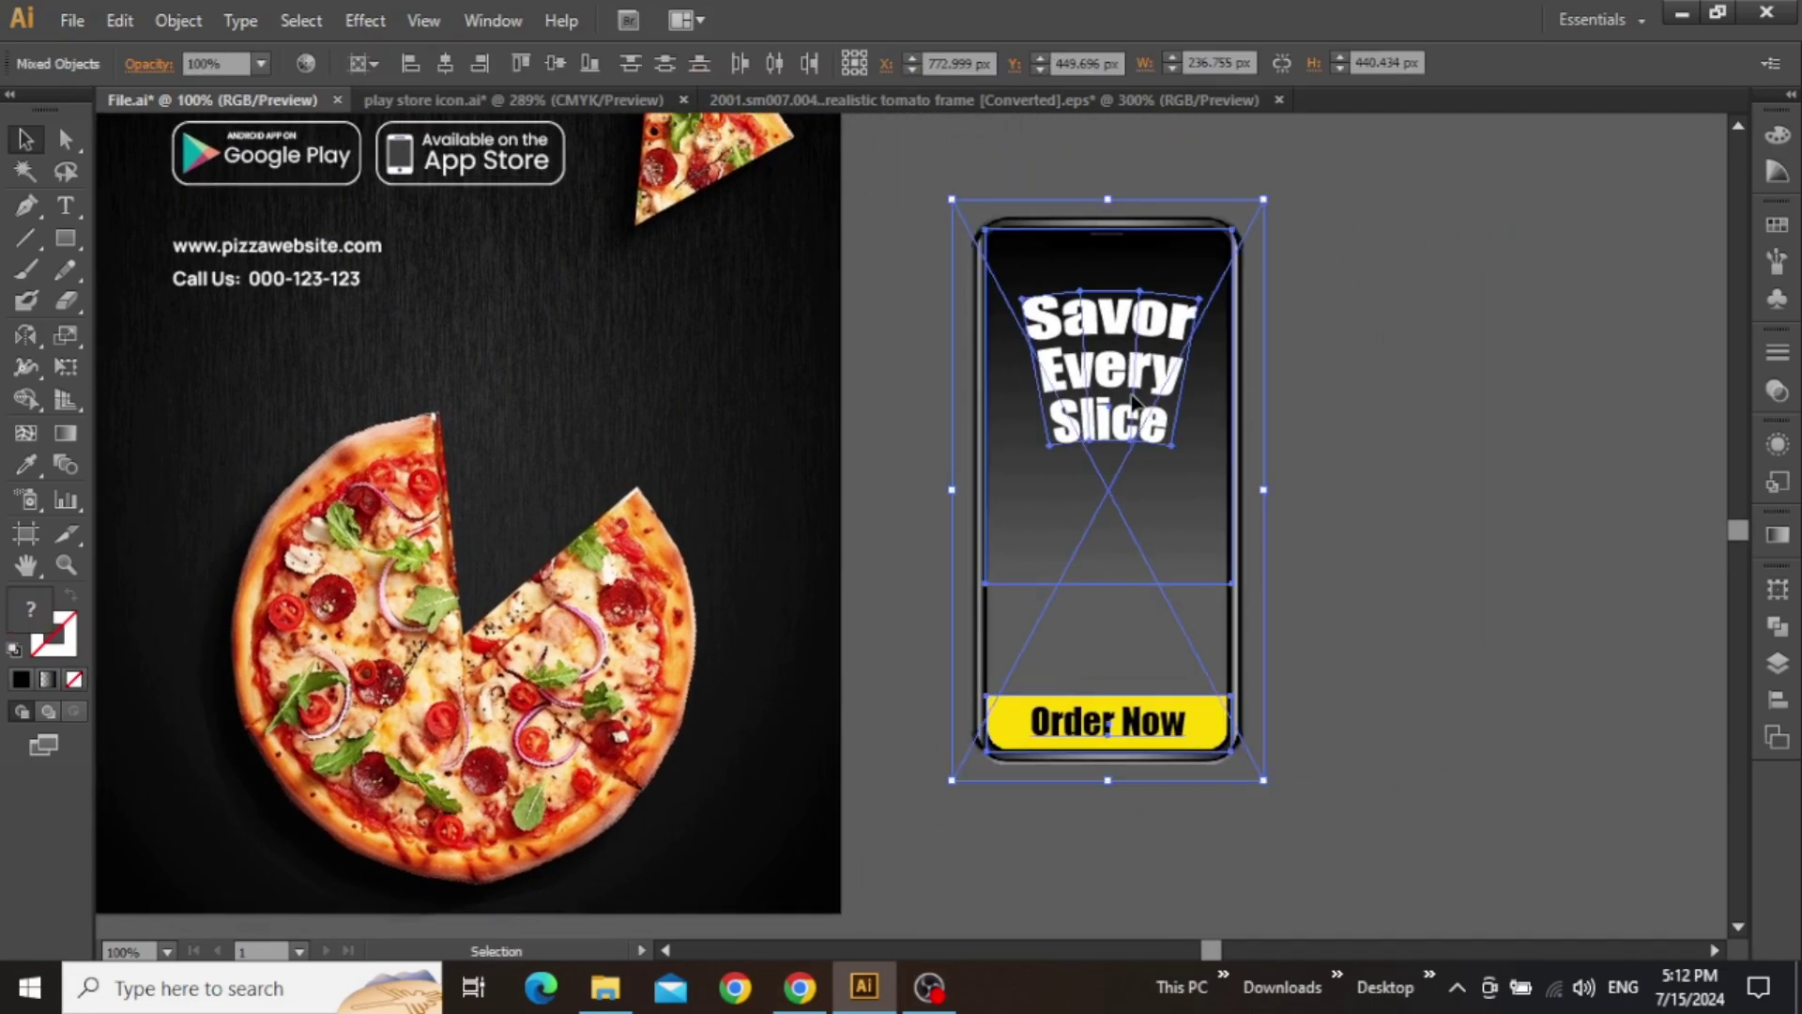
pyautogui.moveTo(1136, 399); pyautogui.dragTo(519, 460)
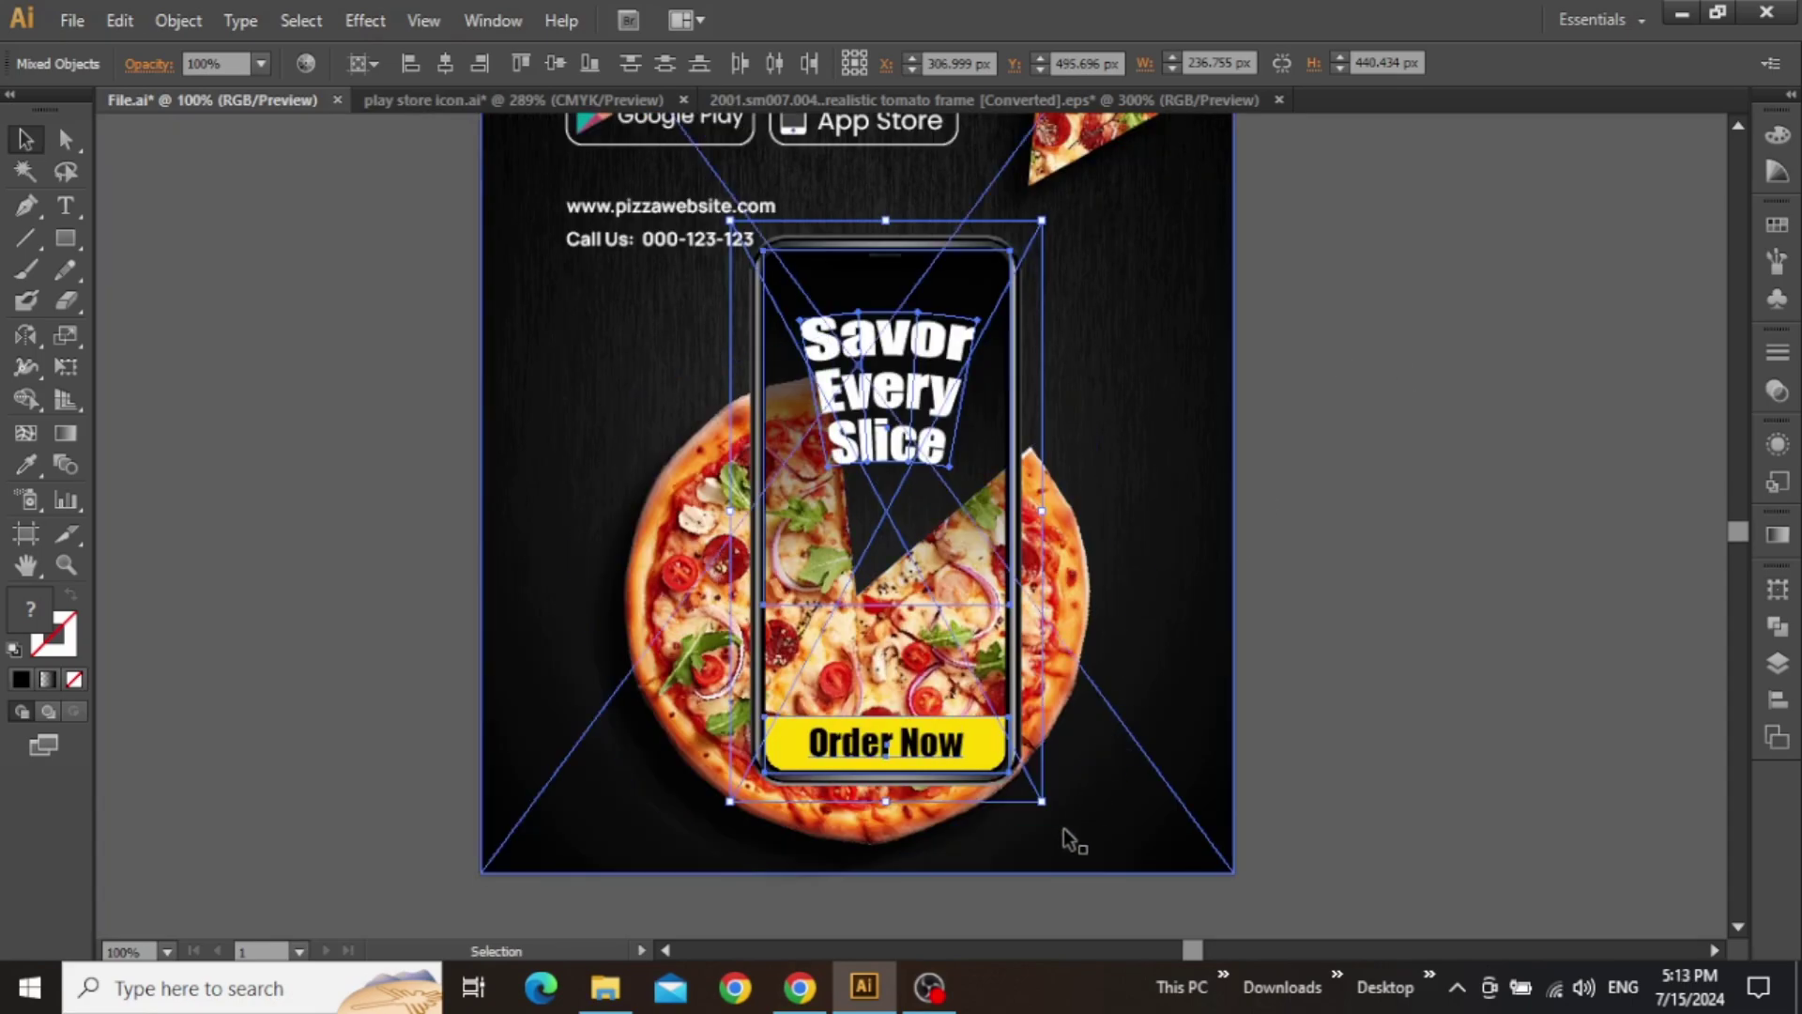
pyautogui.moveTo(1053, 827); pyautogui.dragTo(981, 824)
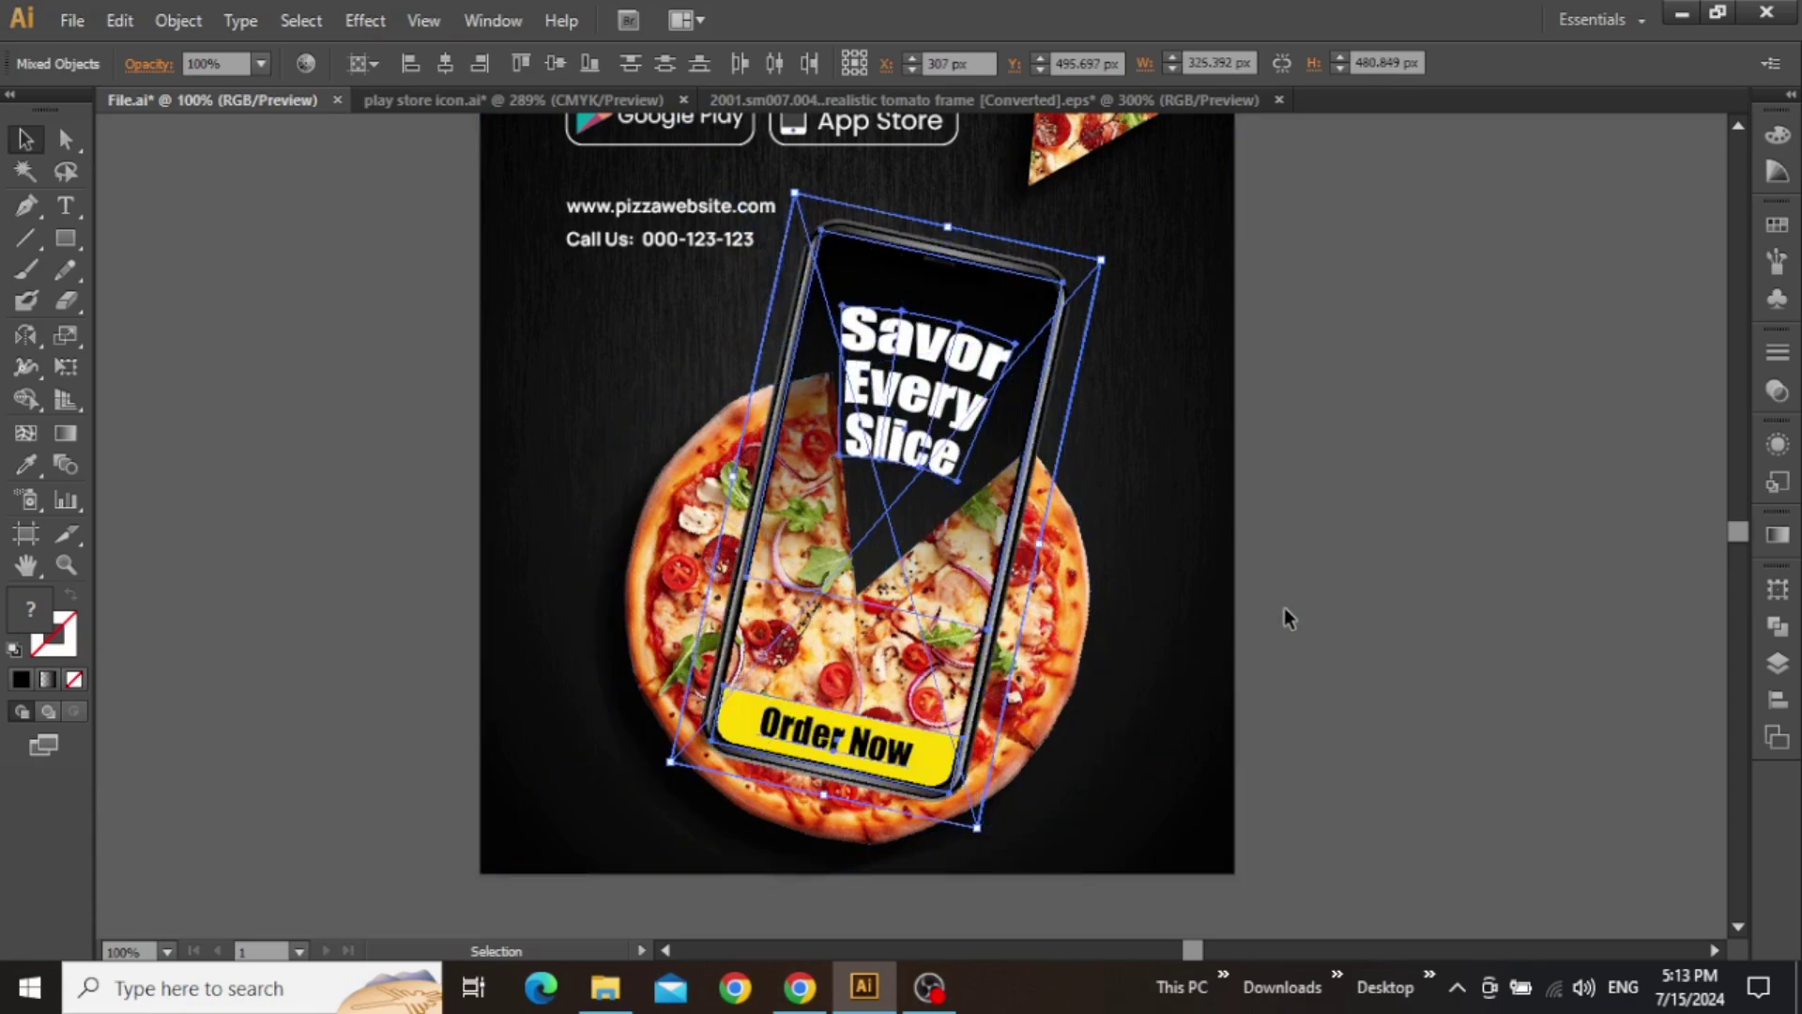
# - Nudge the tilted phone mockup 10 px up and 14 px to the right
pyautogui.hotkey('shift', 'Up')
pyautogui.hotkey('shift', 'Right')
pyautogui.press('Right')
pyautogui.press('Right')
pyautogui.press('Right')
pyautogui.press('Right')
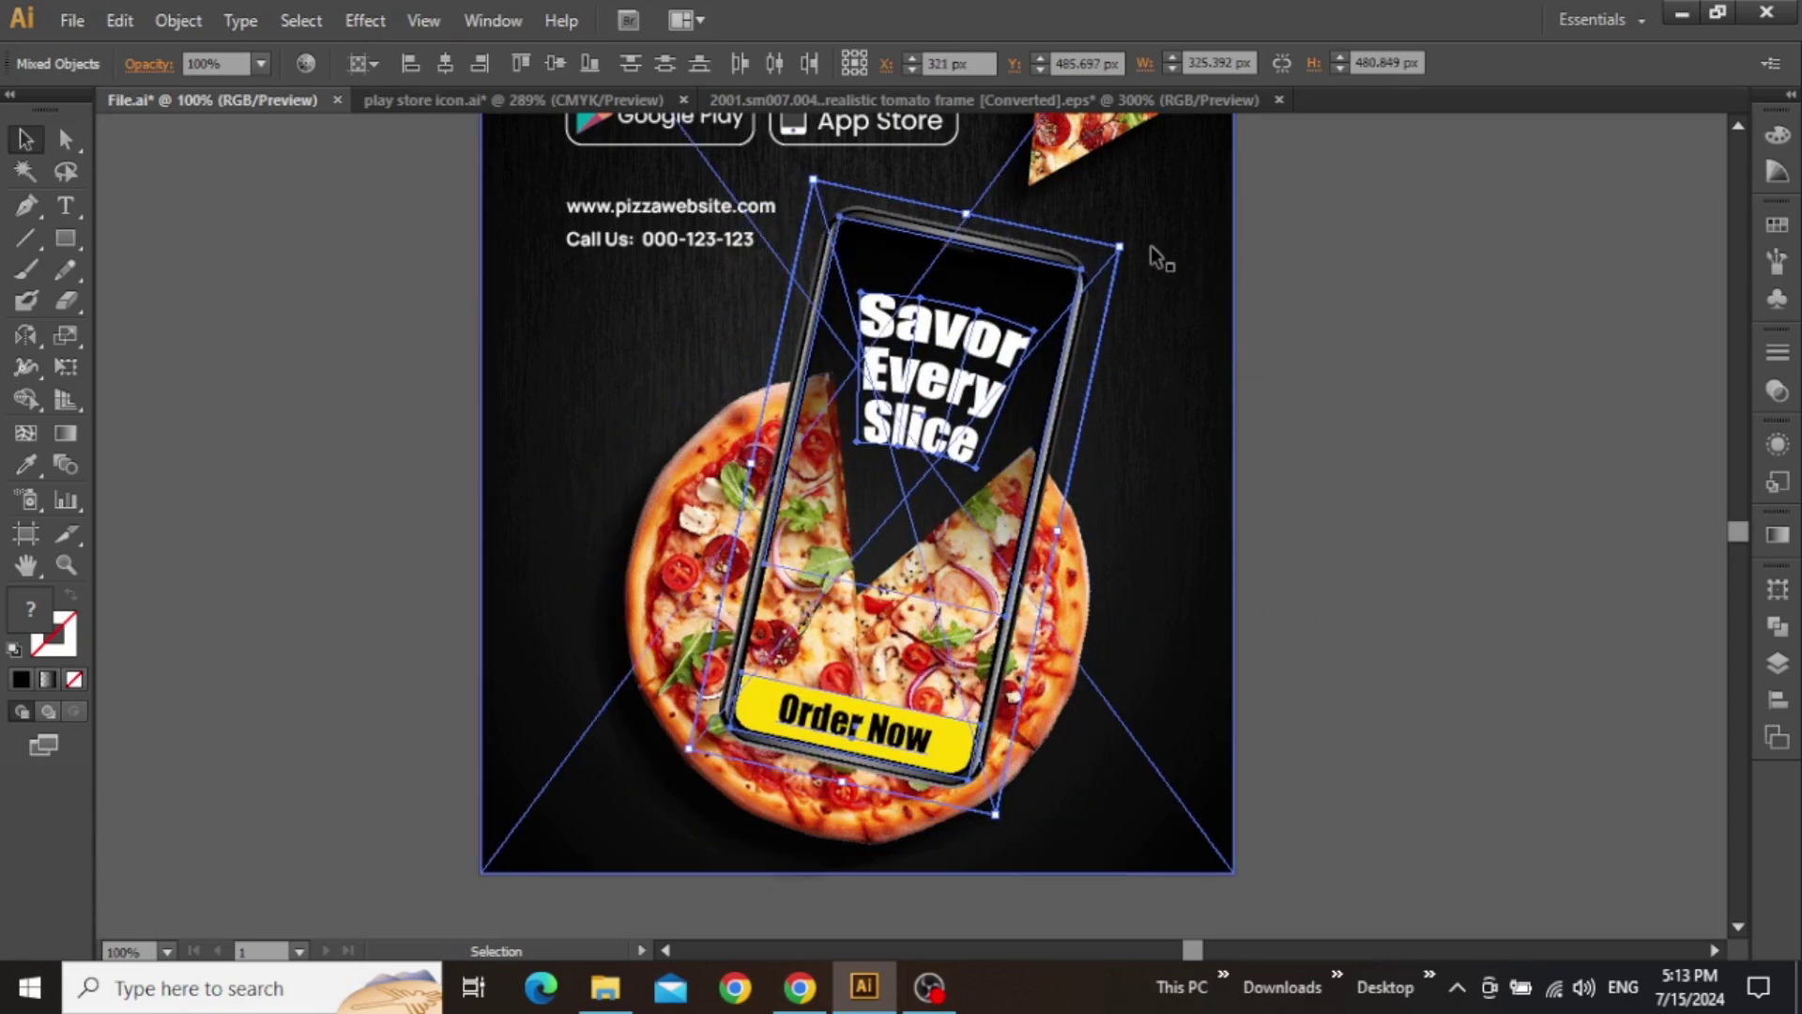
# - Tilt the phone mockup slightly further clockwise and nudge it 5 px up and 3 px to the left overall
pyautogui.moveTo(1130, 242); pyautogui.dragTo(1165, 255)
pyautogui.press('Up')
pyautogui.press('Up')
pyautogui.press('Up')
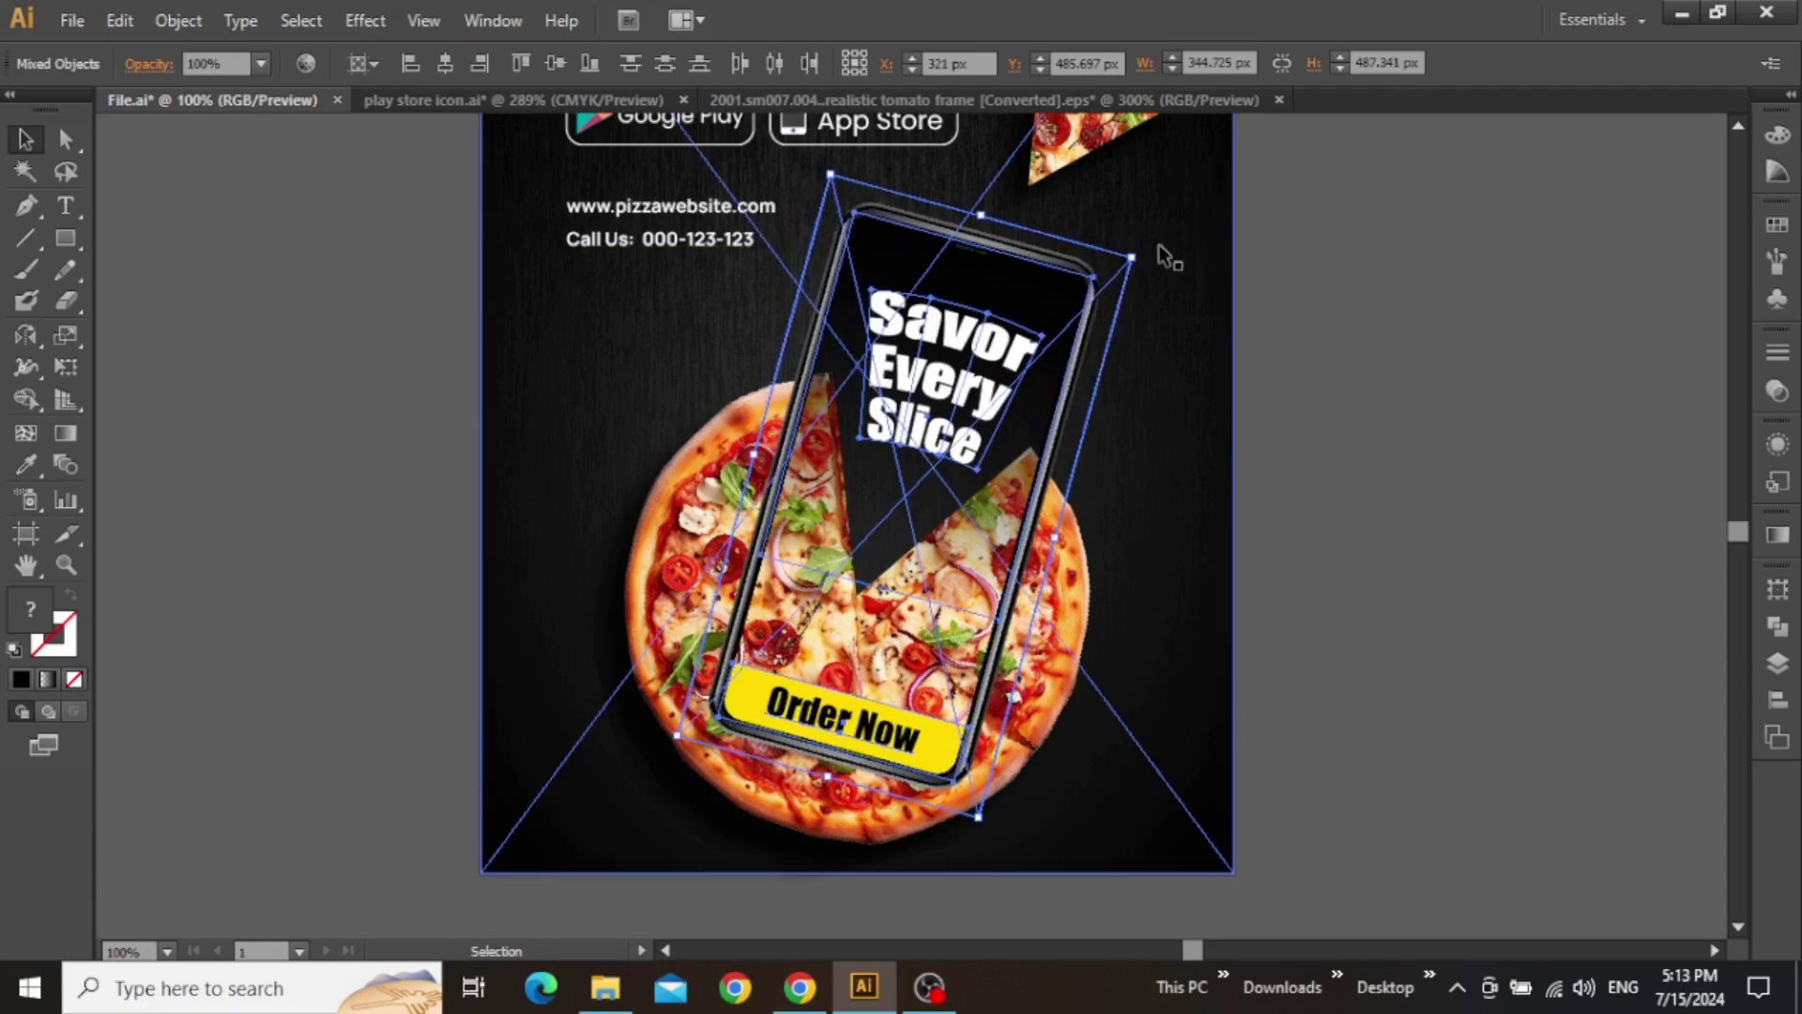
pyautogui.press('Right')
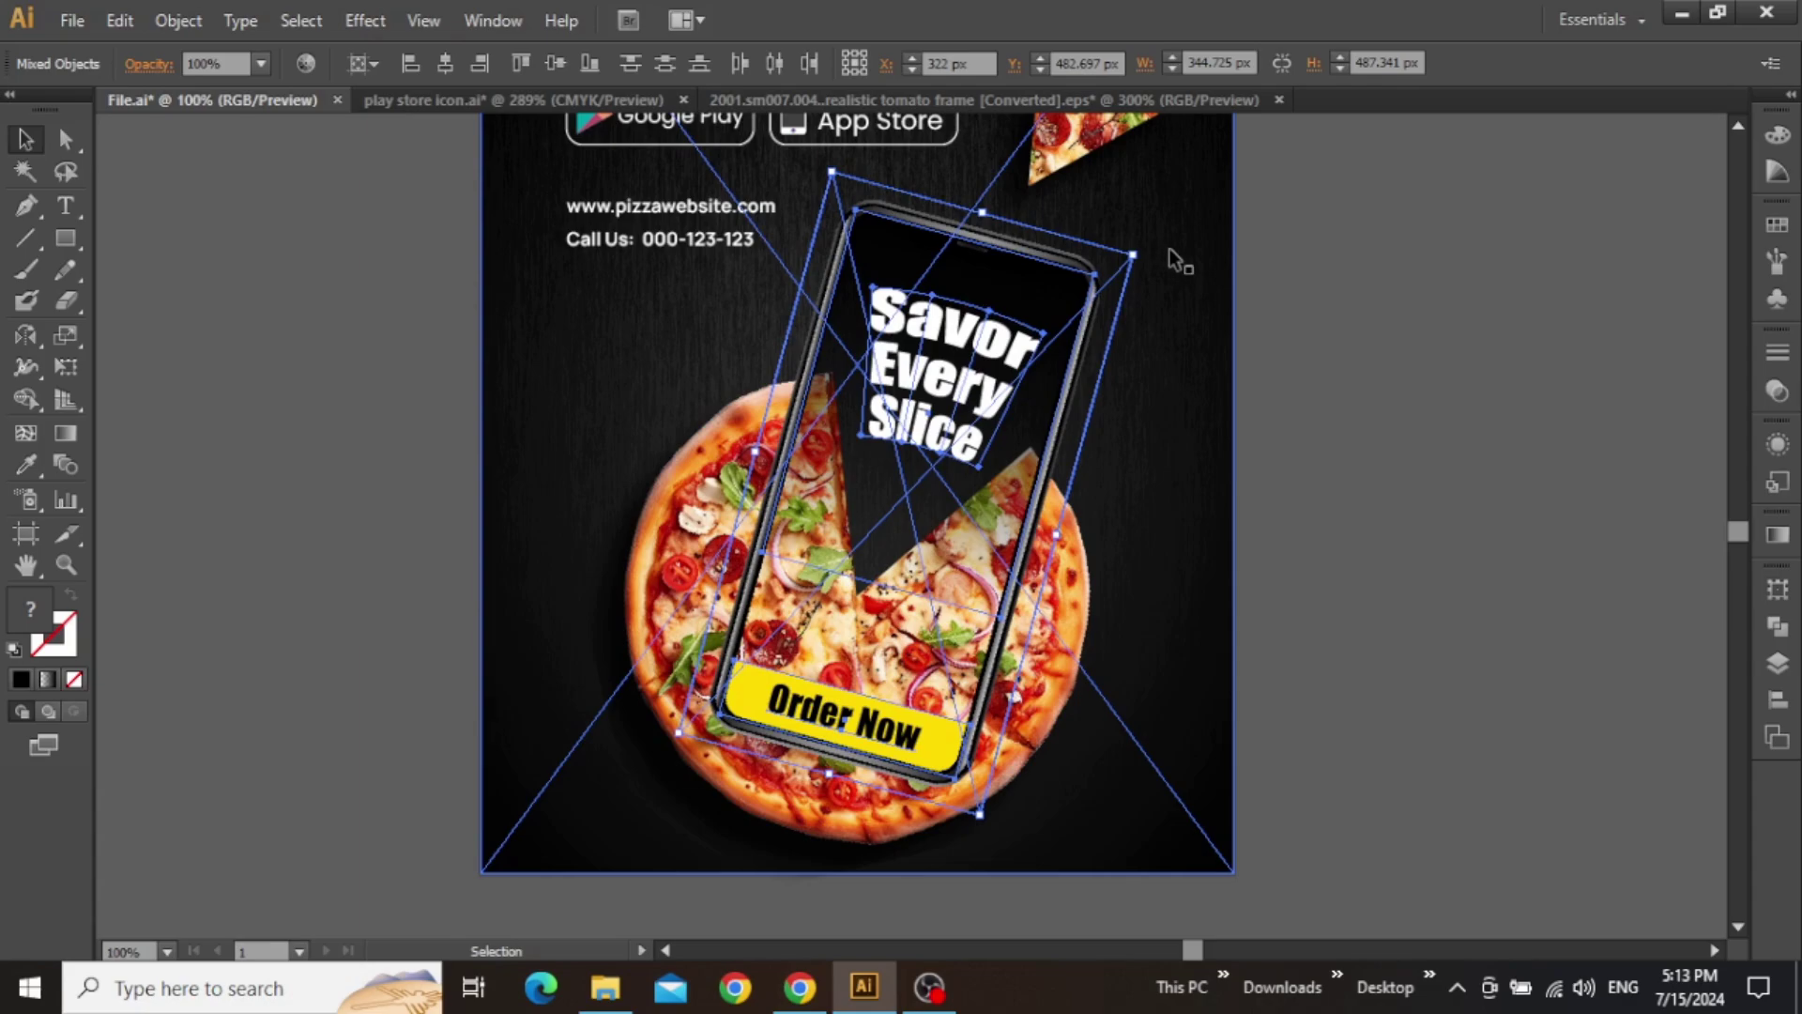
pyautogui.press('Left')
pyautogui.press('Left')
pyautogui.press('Left')
pyautogui.press('Left')
pyautogui.press('Up')
pyautogui.press('Up')
pyautogui.press('Left')
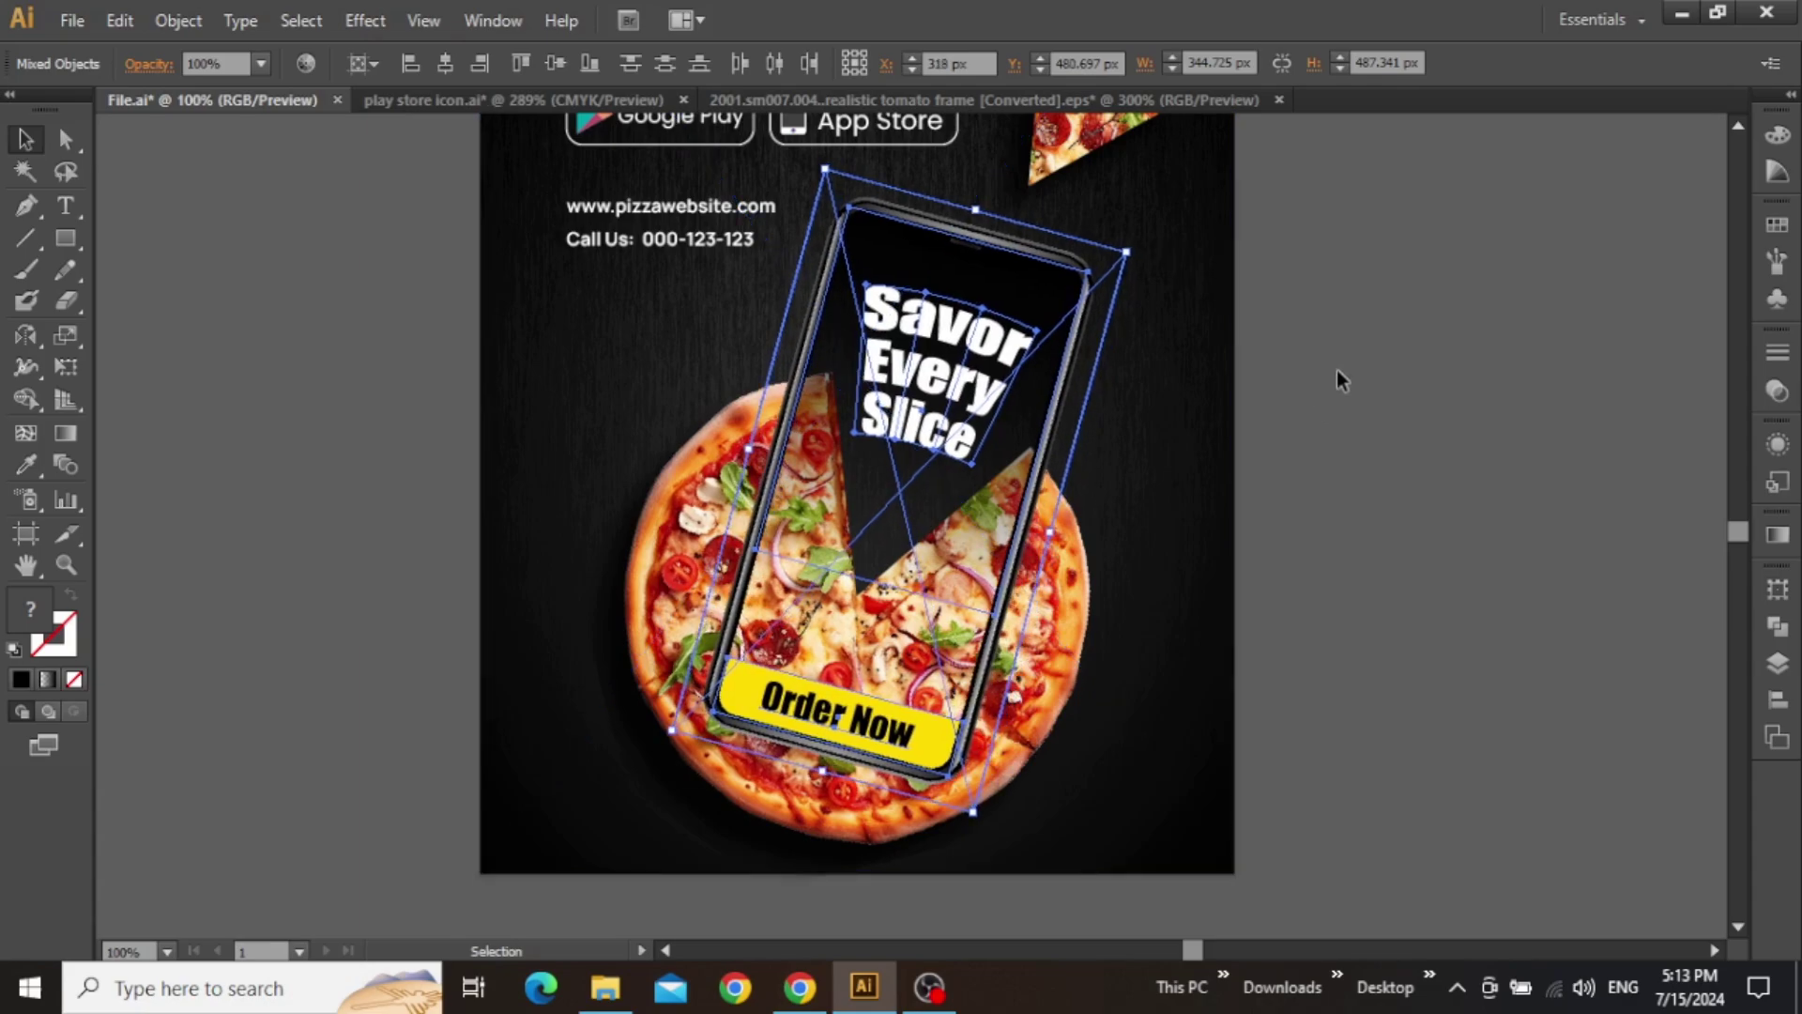
pyautogui.click(1336, 370)
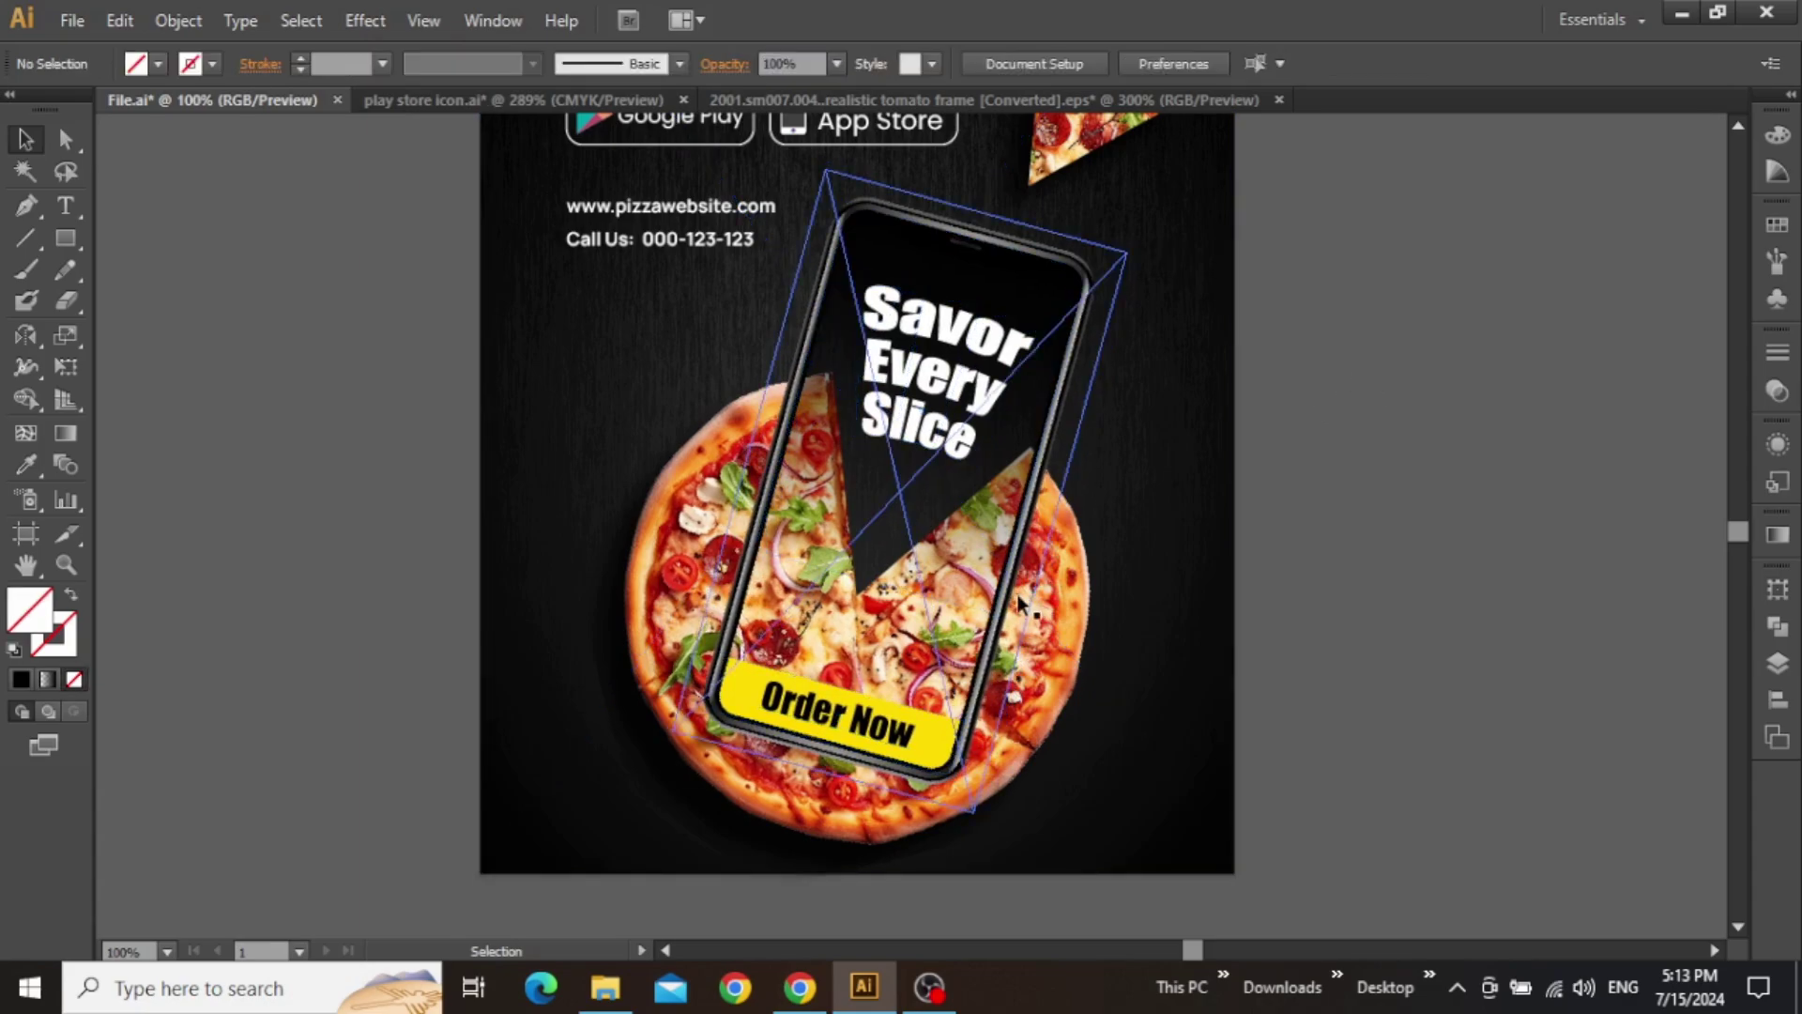
# - Apply a Drop Shadow effect to the phone frame image over the pizza
pyautogui.scroll(1, 980, 622)
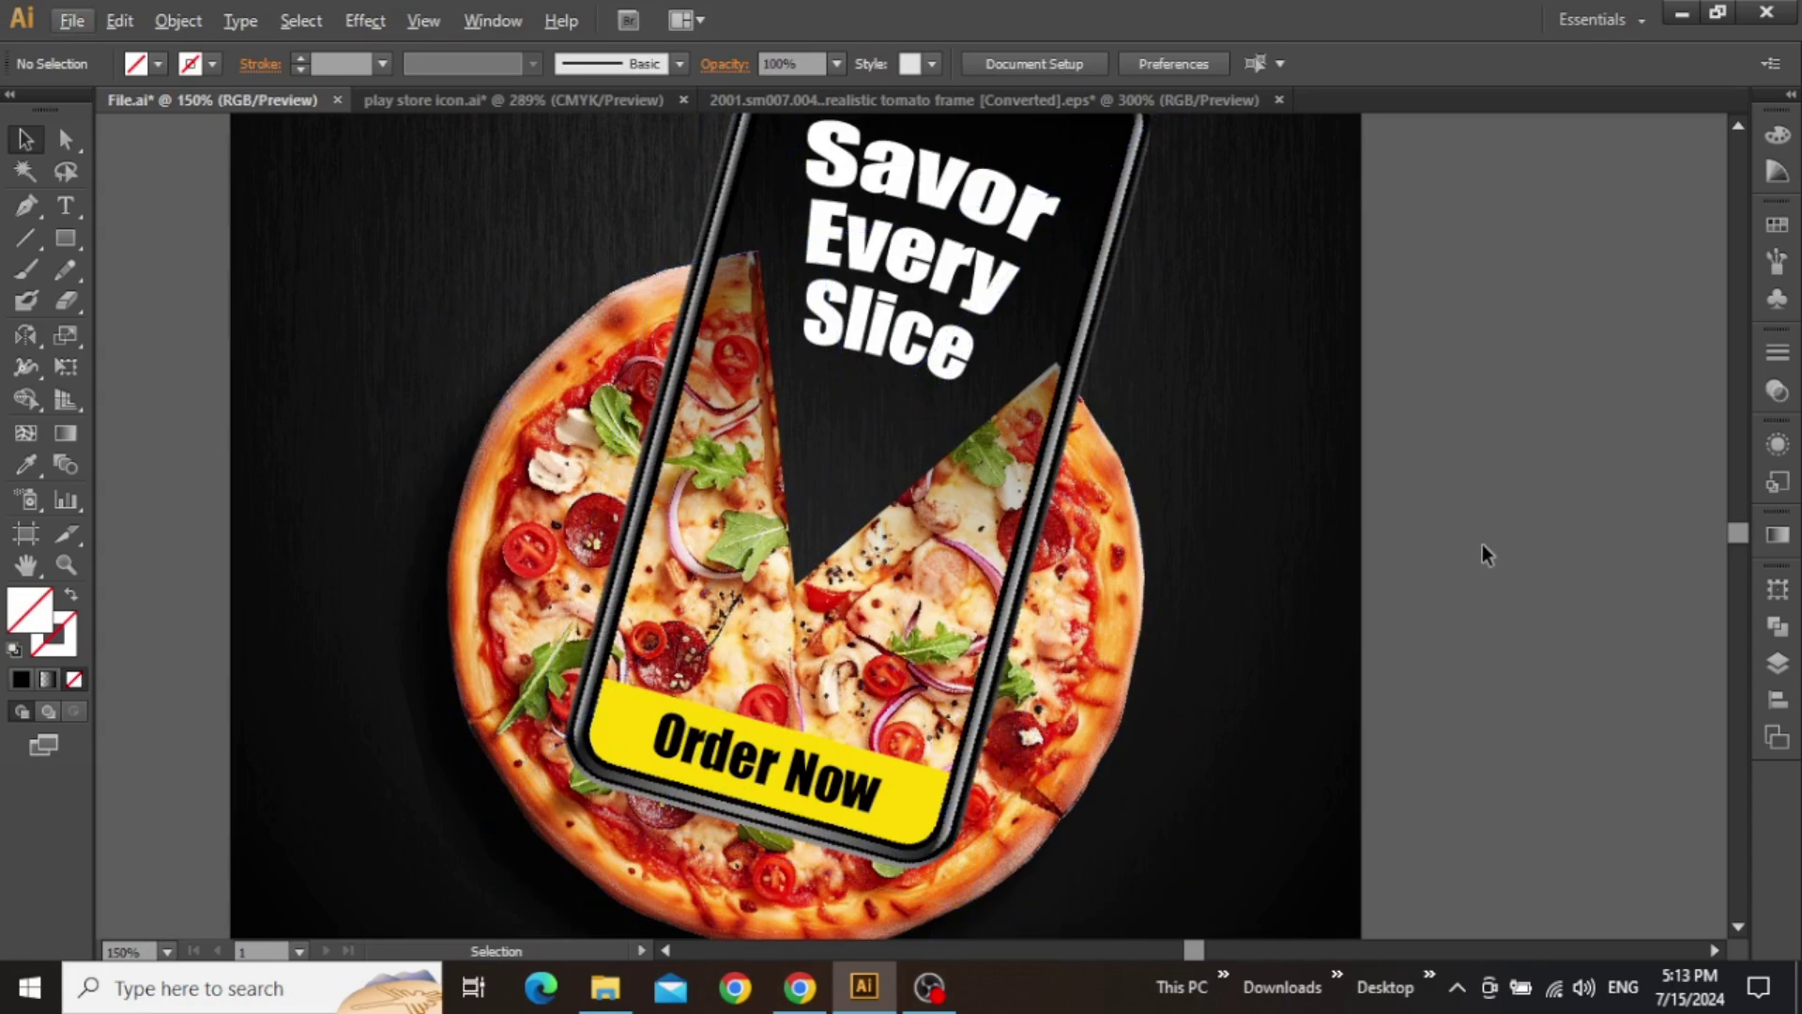
pyautogui.click(1013, 629)
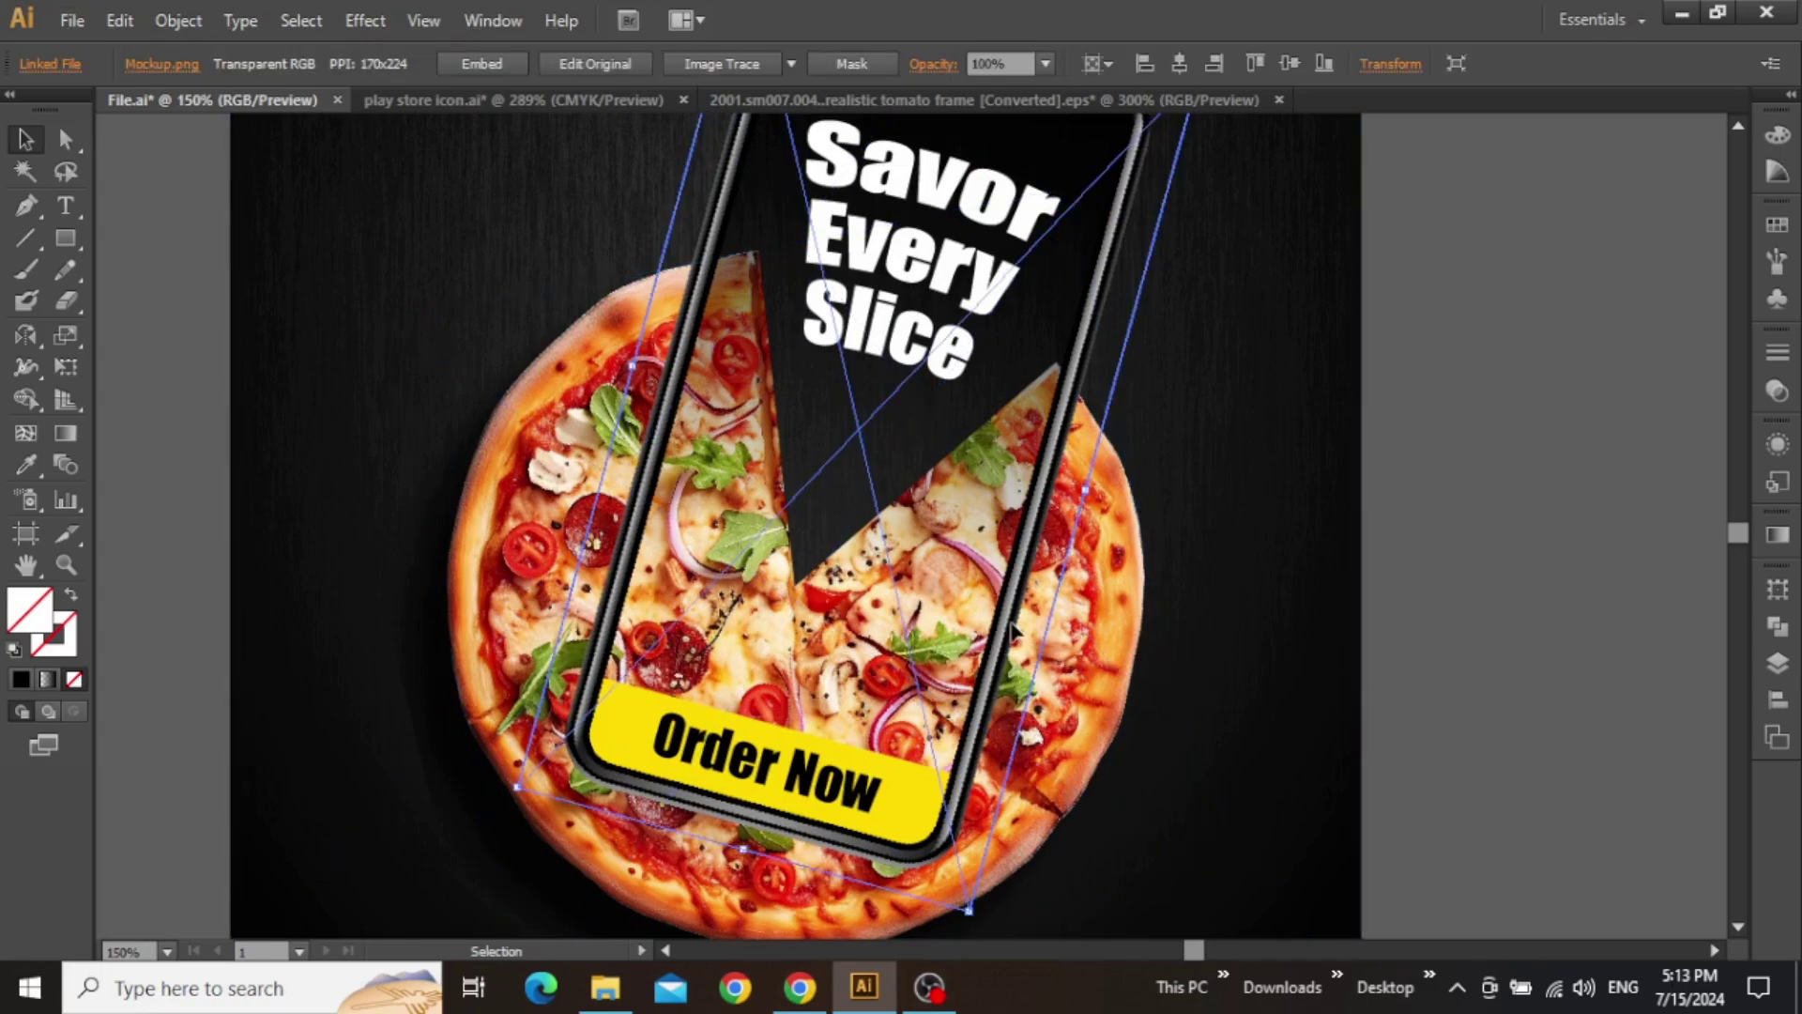
pyautogui.click(373, 26)
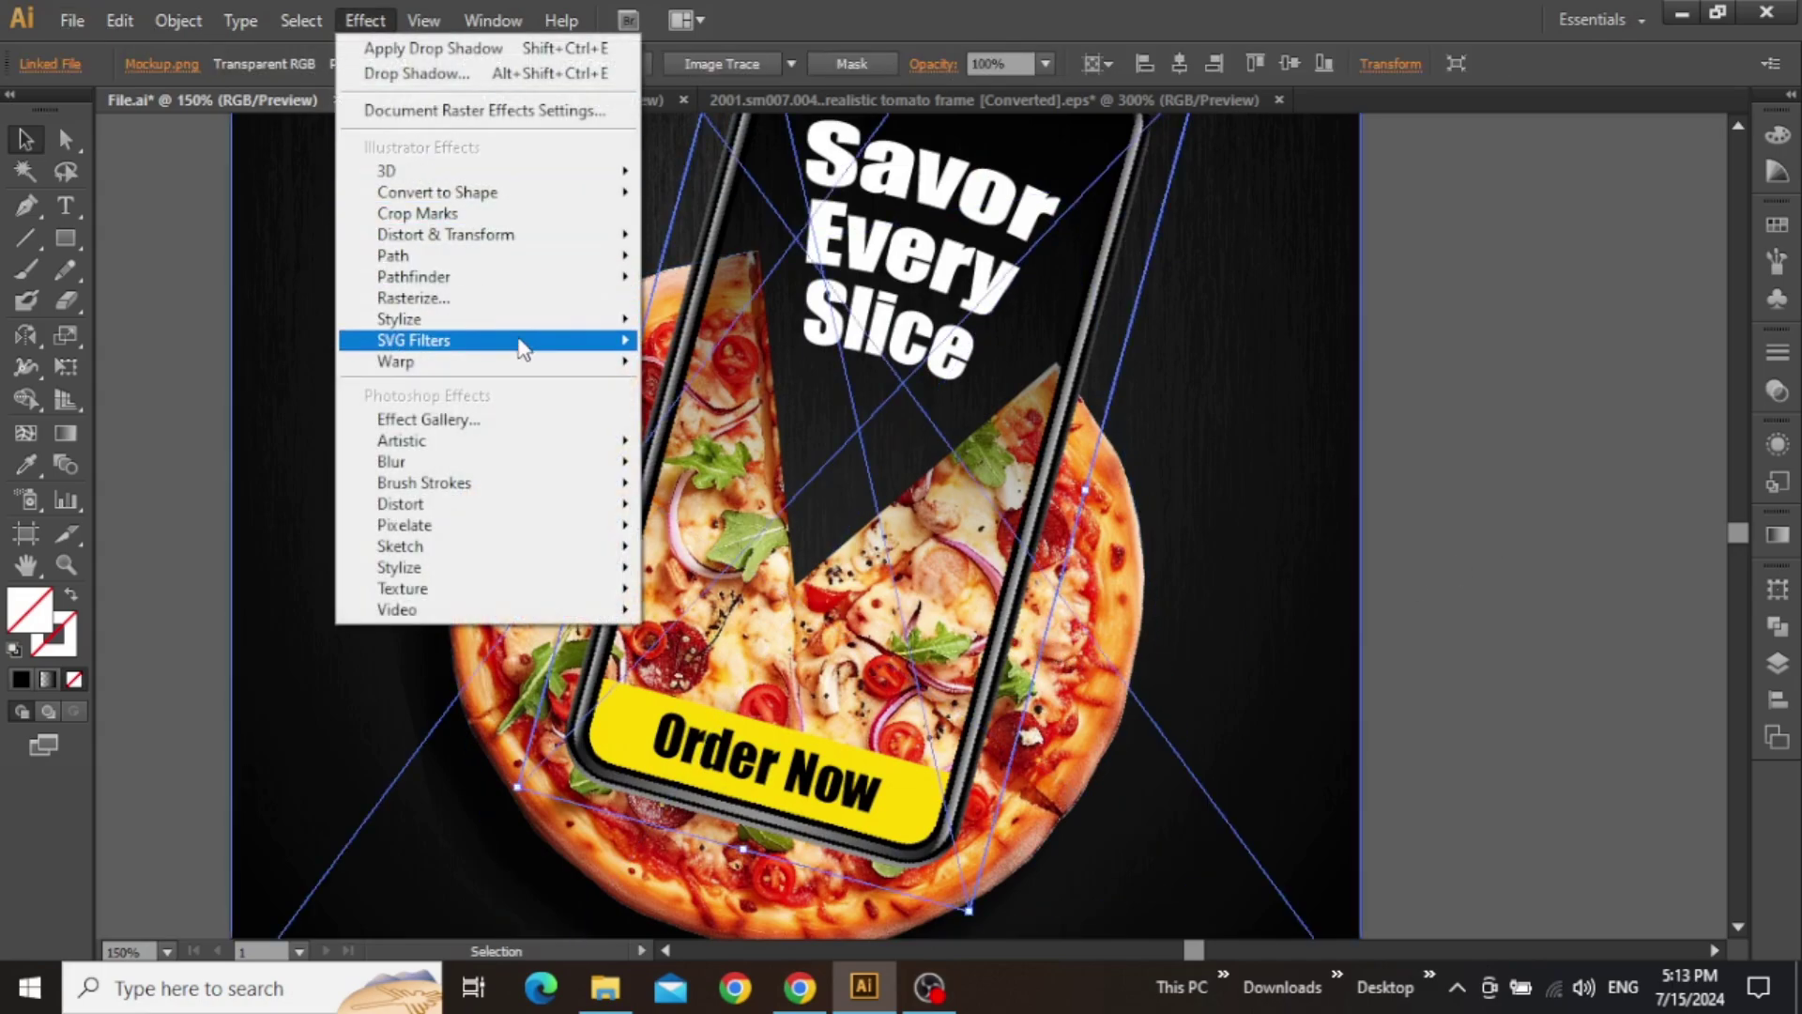
pyautogui.moveTo(563, 320)
pyautogui.click(664, 324)
pyautogui.click(1324, 364)
pyautogui.click(1354, 545)
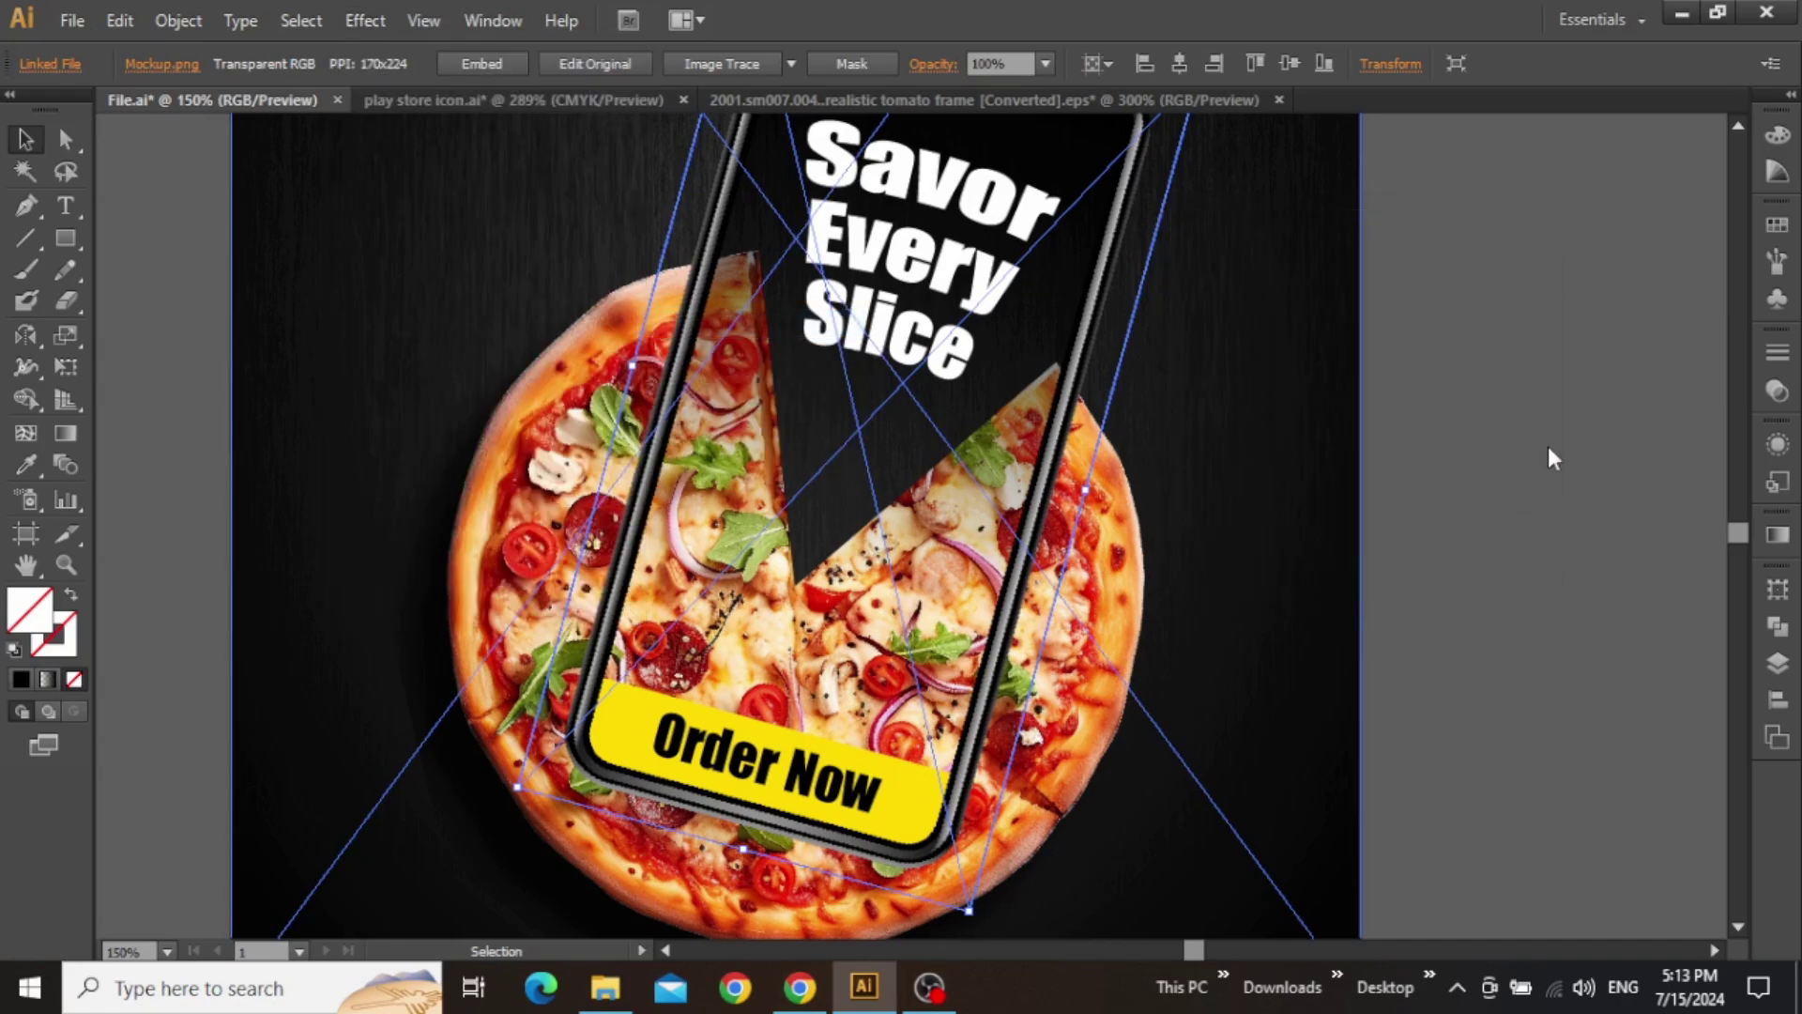
# - Enlarge the "Savor Every Slice" warped text slightly on the phone screen and nudge it left
pyautogui.click(1549, 448)
pyautogui.hotkey('ctrl', '0')
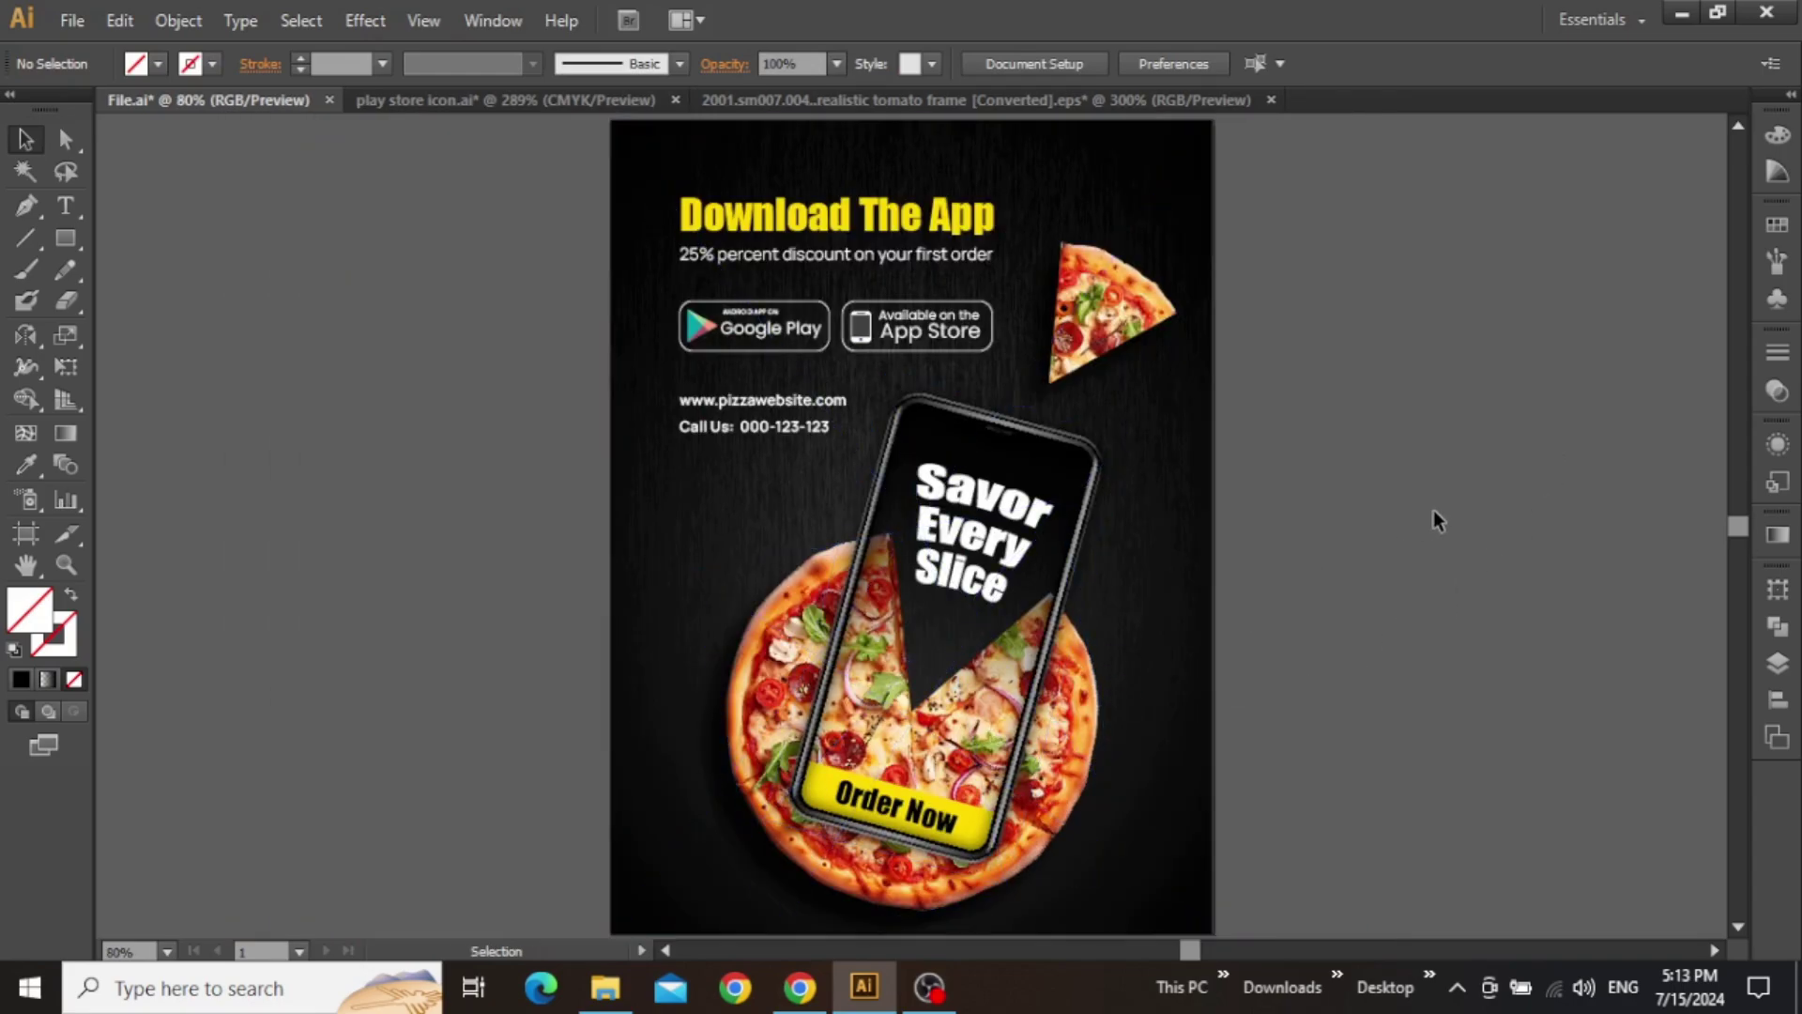
pyautogui.moveTo(1399, 450); pyautogui.dragTo(1404, 407)
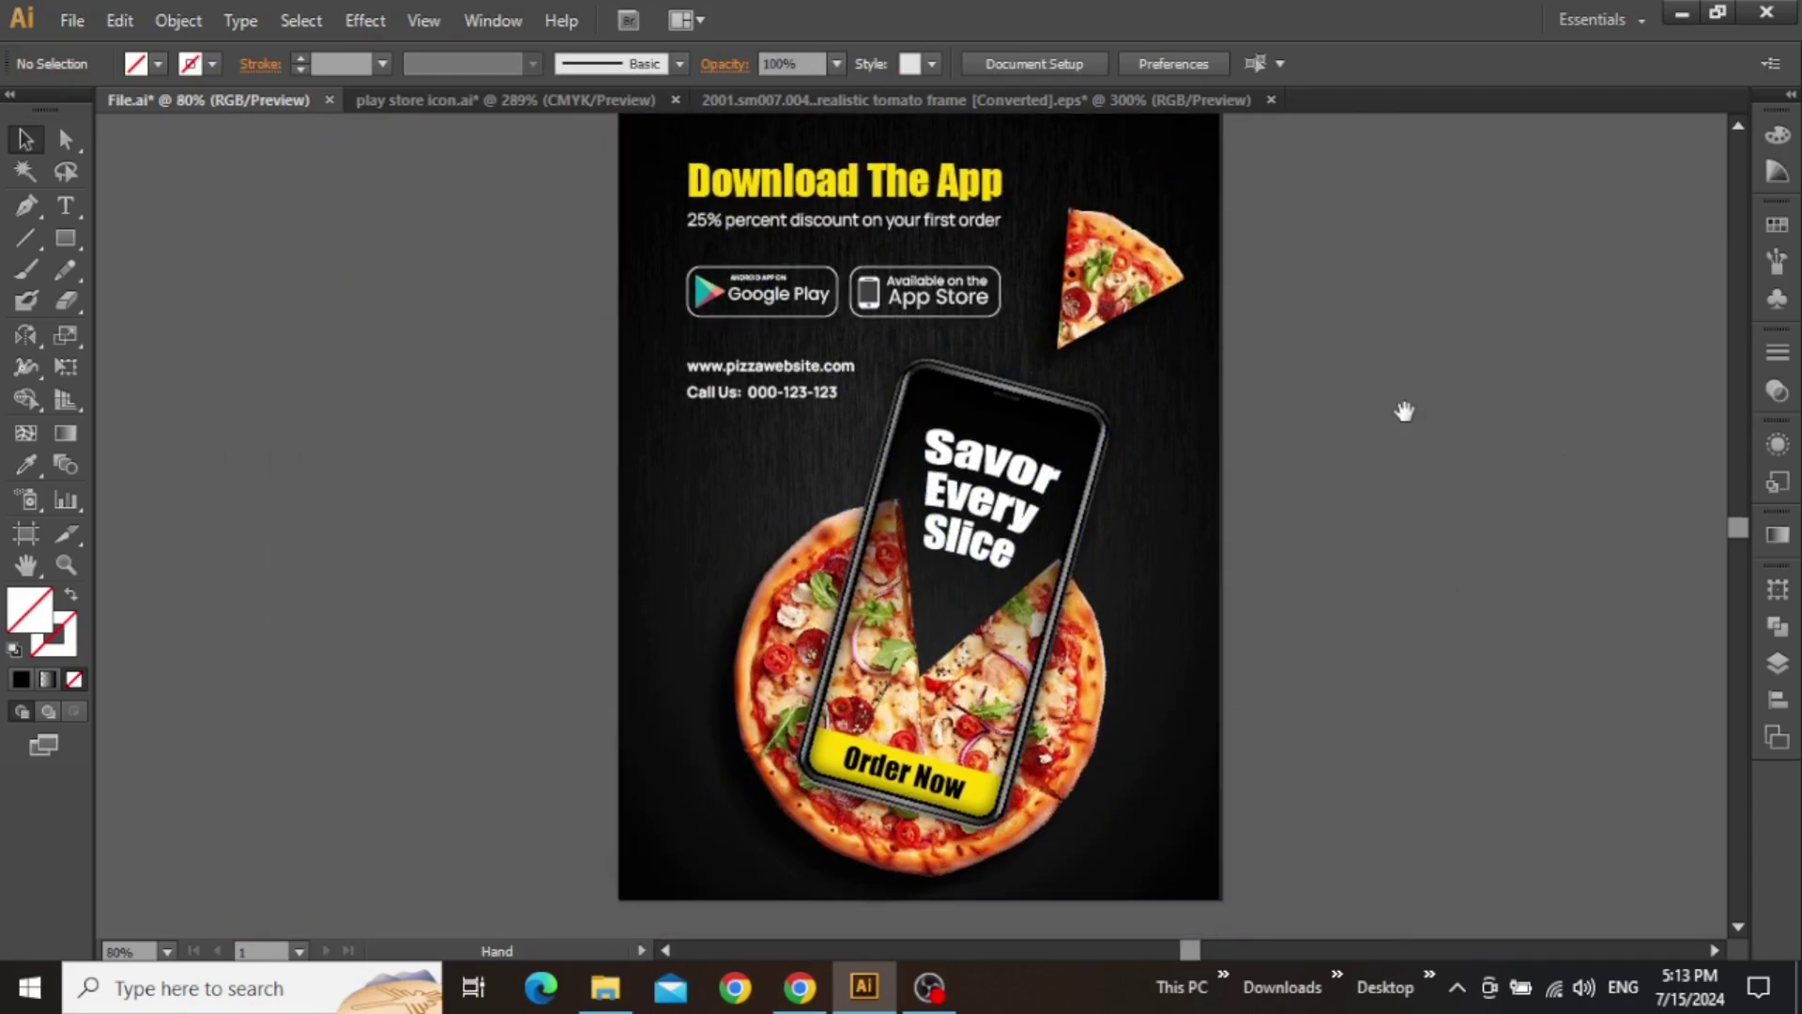
pyautogui.click(1029, 485)
pyautogui.scroll(3, 1006, 473)
pyautogui.moveTo(982, 469); pyautogui.dragTo(824, 508)
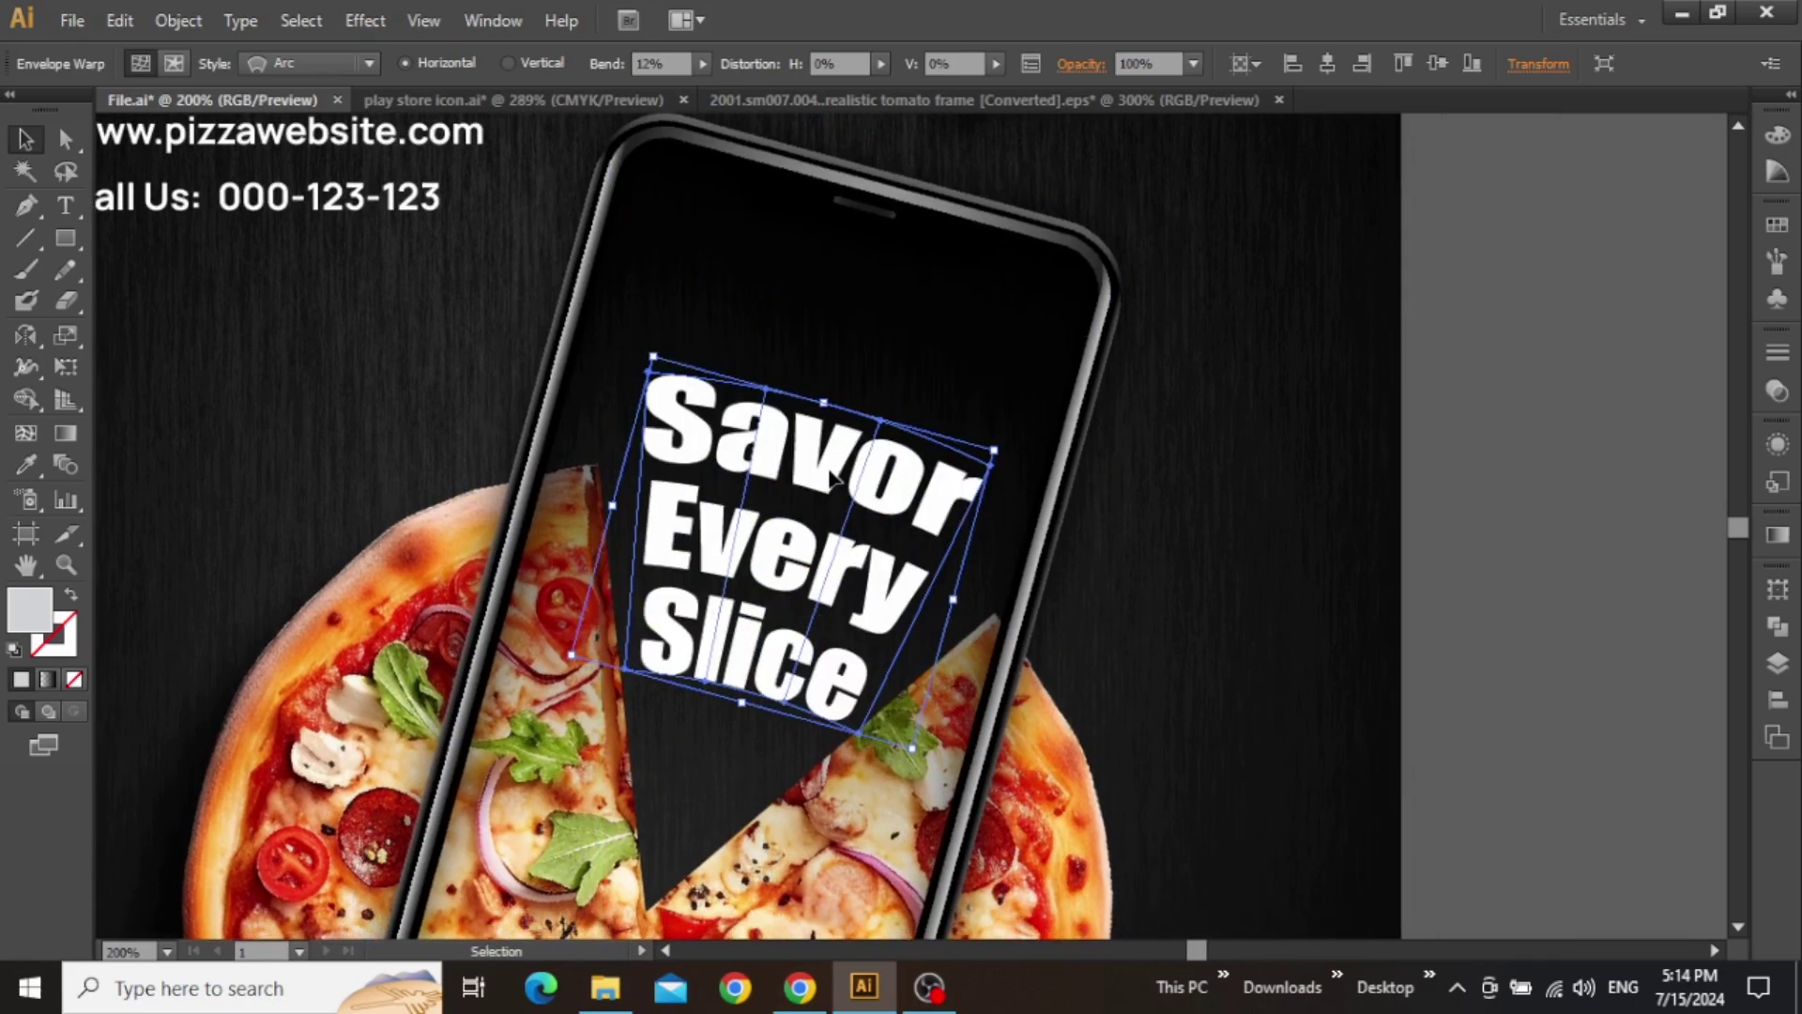
pyautogui.moveTo(997, 451); pyautogui.dragTo(1028, 408)
pyautogui.press('Left')
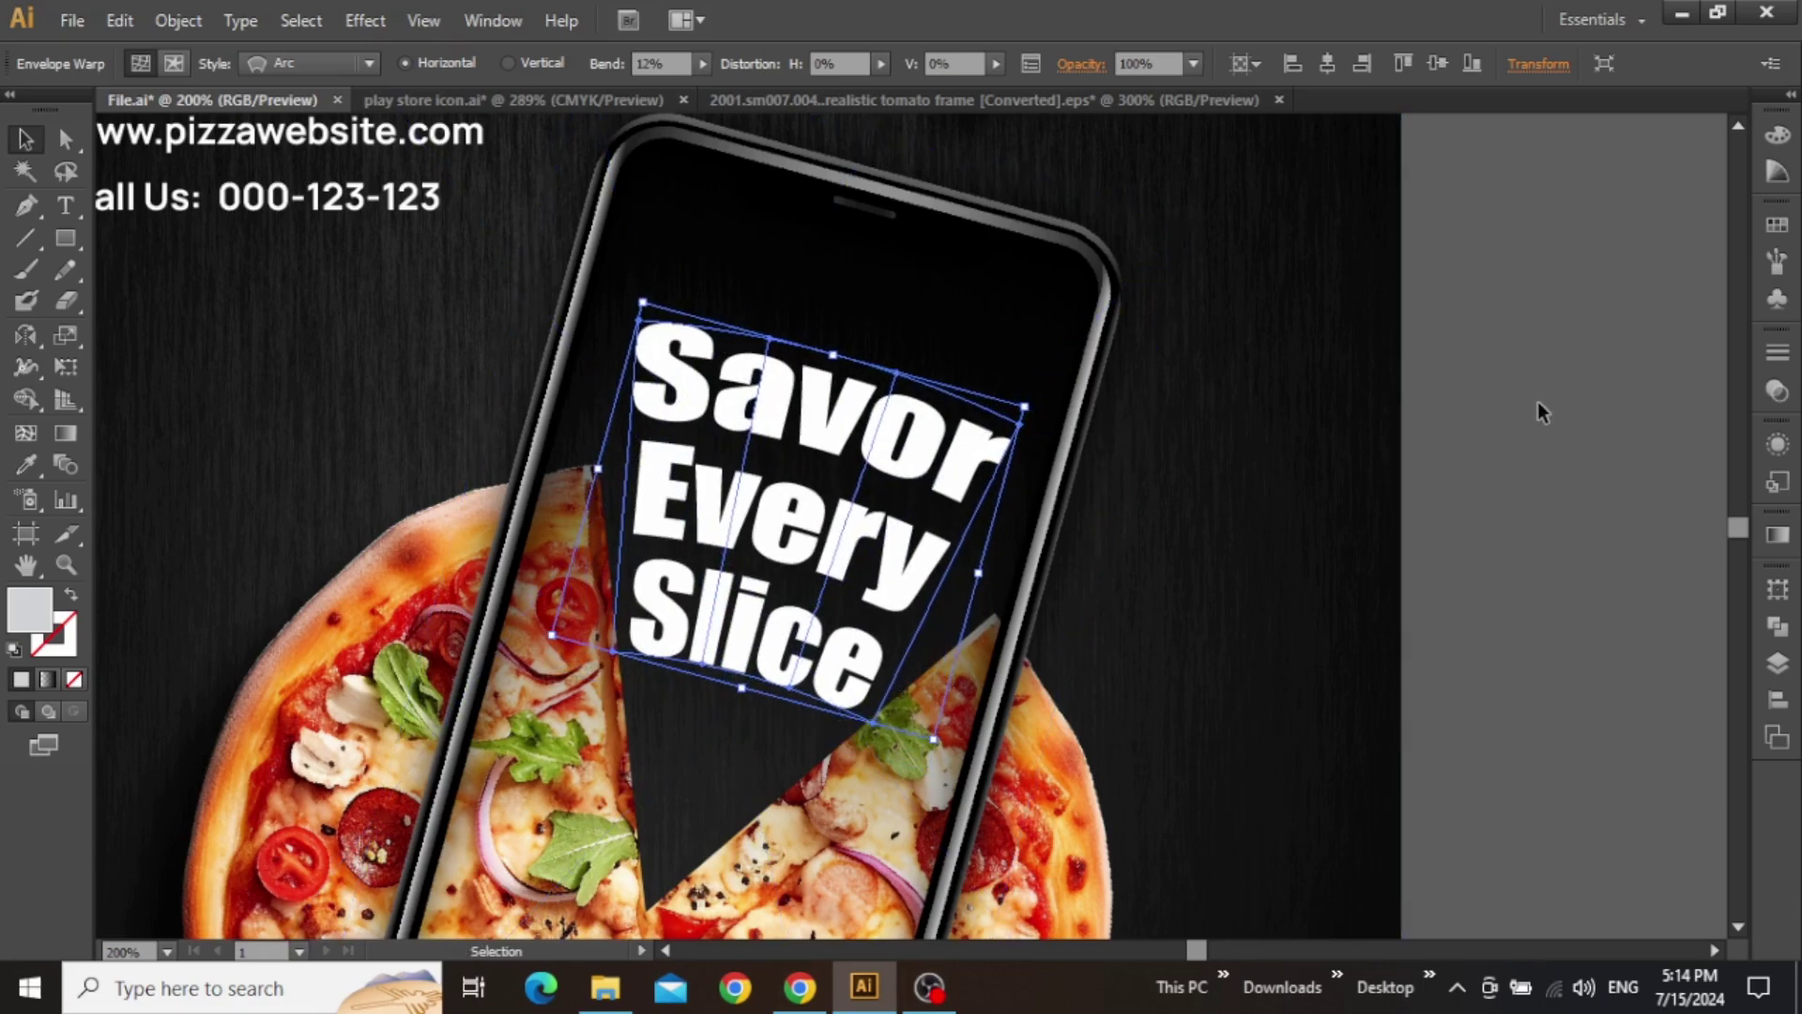
pyautogui.click(1538, 402)
pyautogui.hotkey('ctrl', '0')
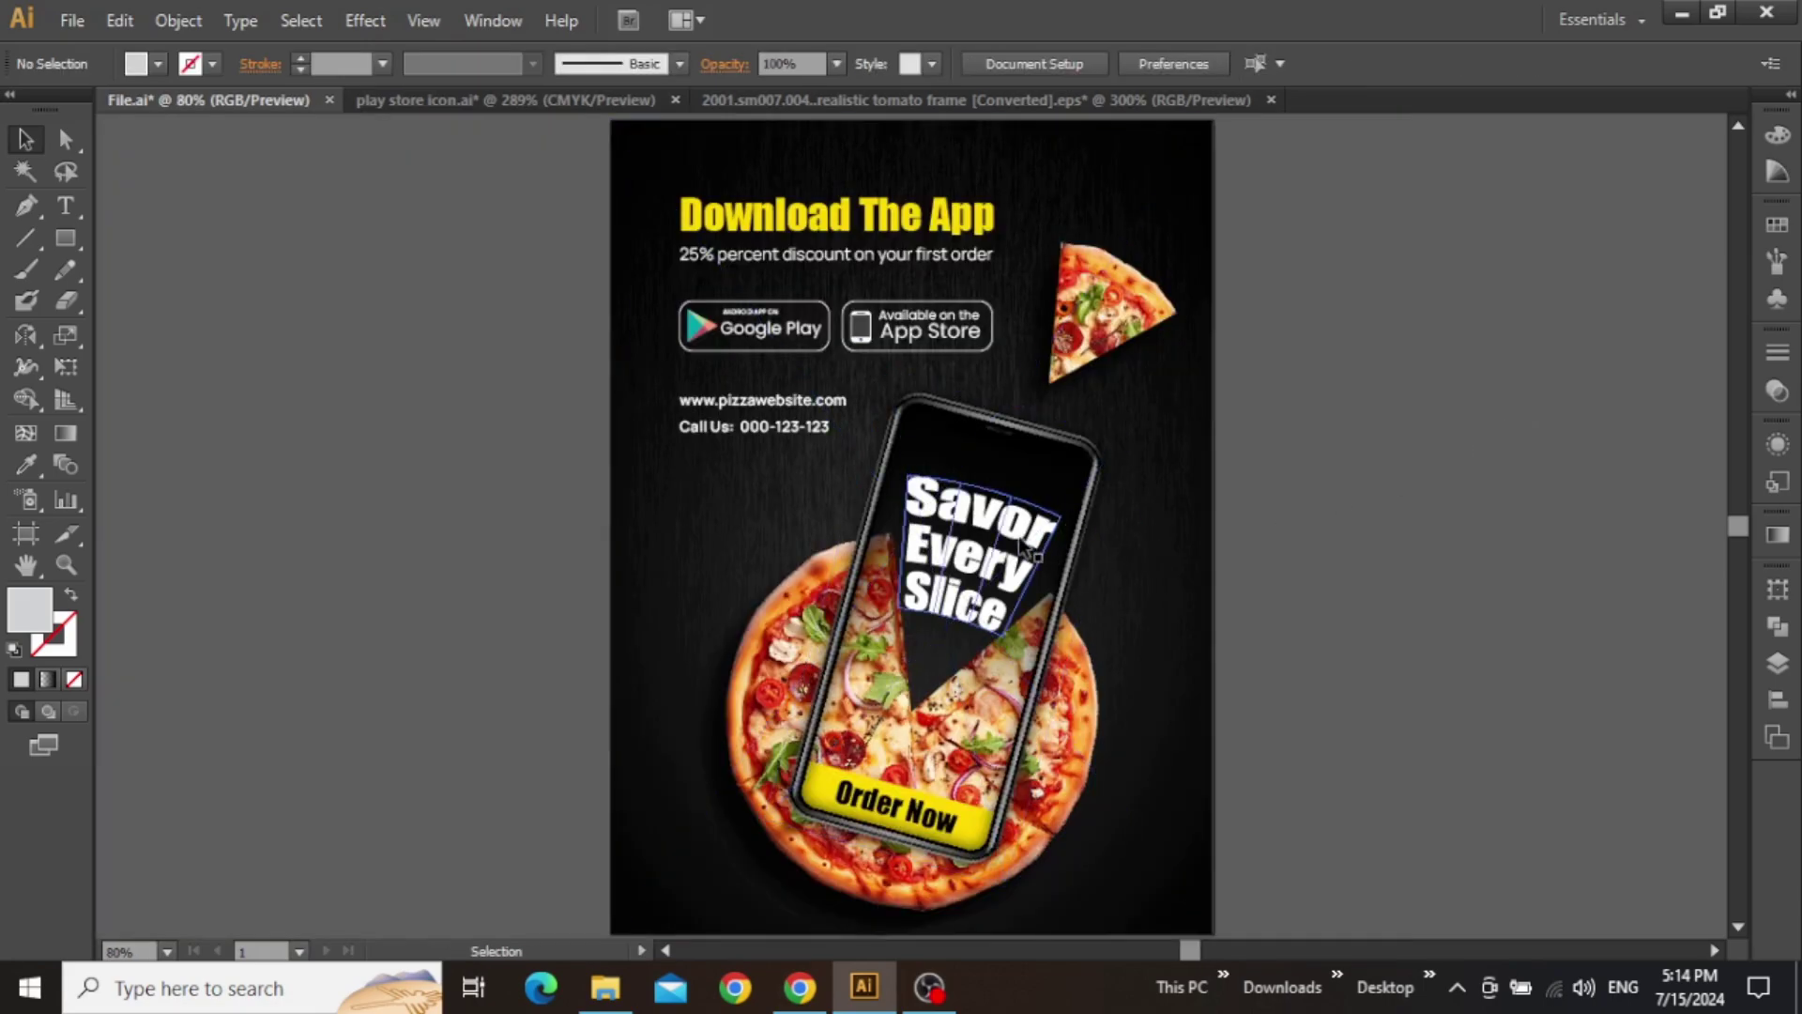
# - Rotate the cut pizza image behind the phone slightly counterclockwise
pyautogui.click(1025, 669)
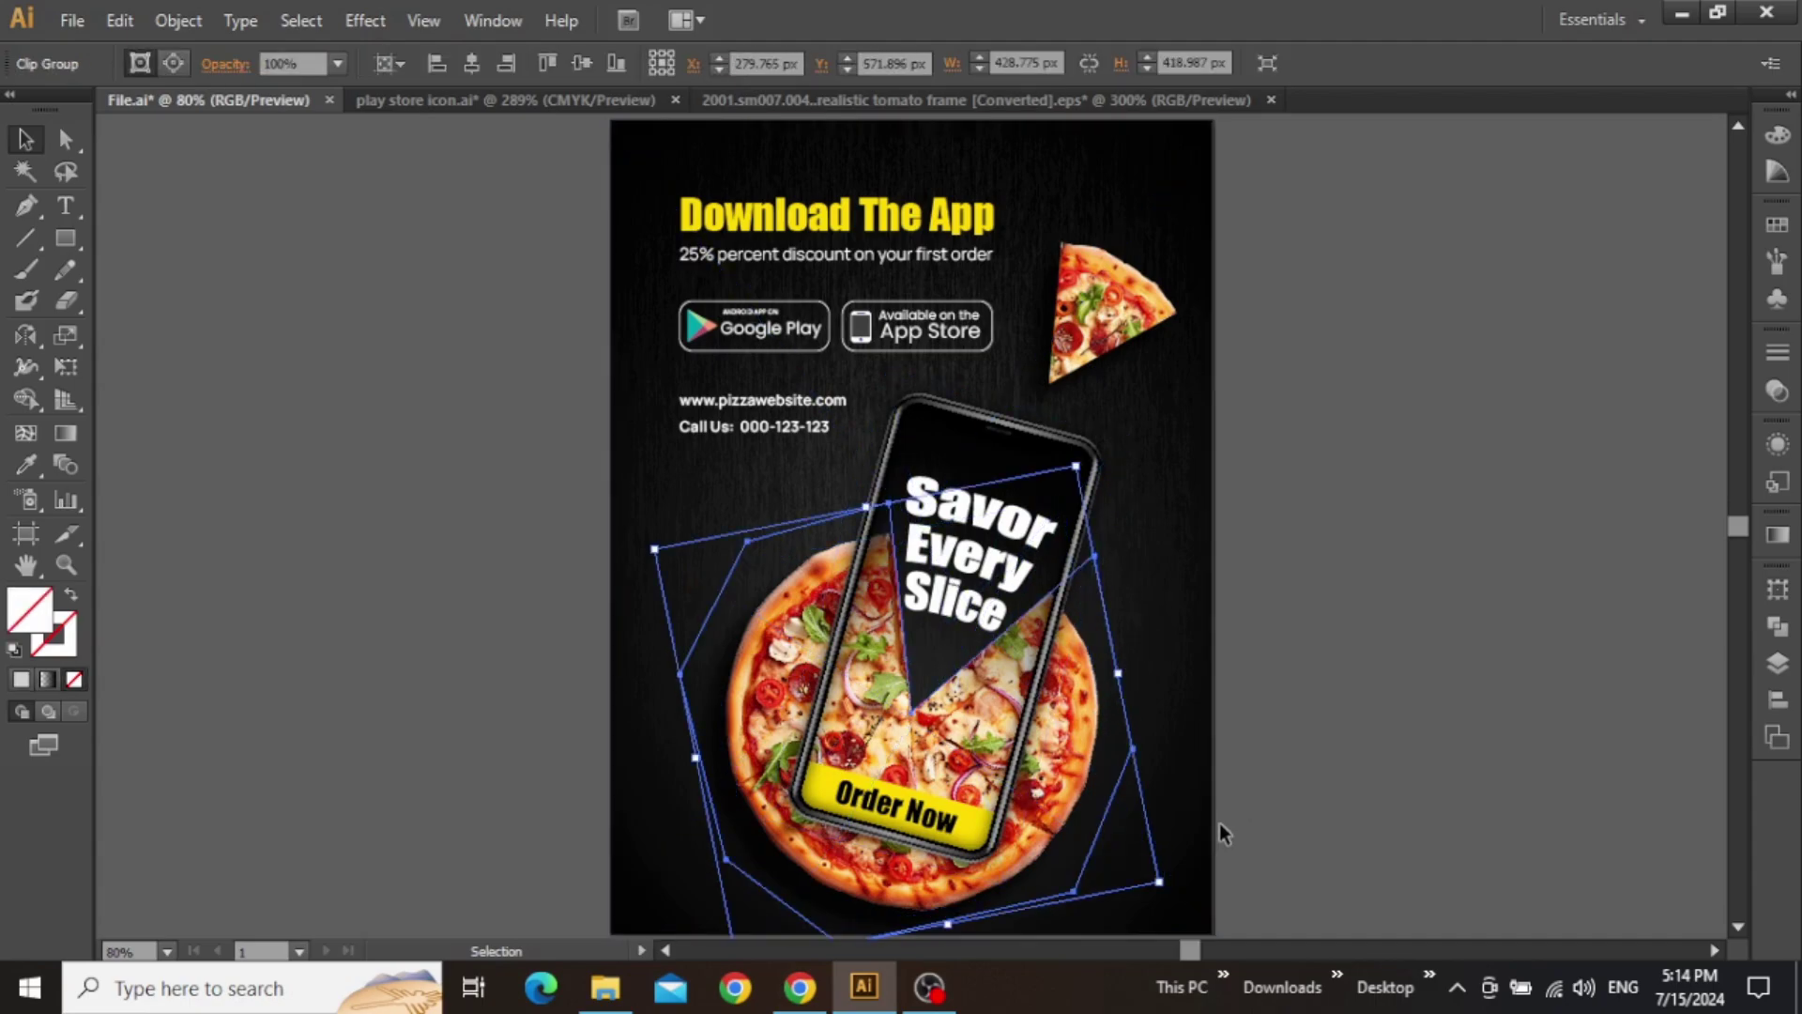
pyautogui.scroll(-2, 1180, 824)
pyautogui.moveTo(1173, 813); pyautogui.dragTo(1168, 796)
pyautogui.click(1402, 571)
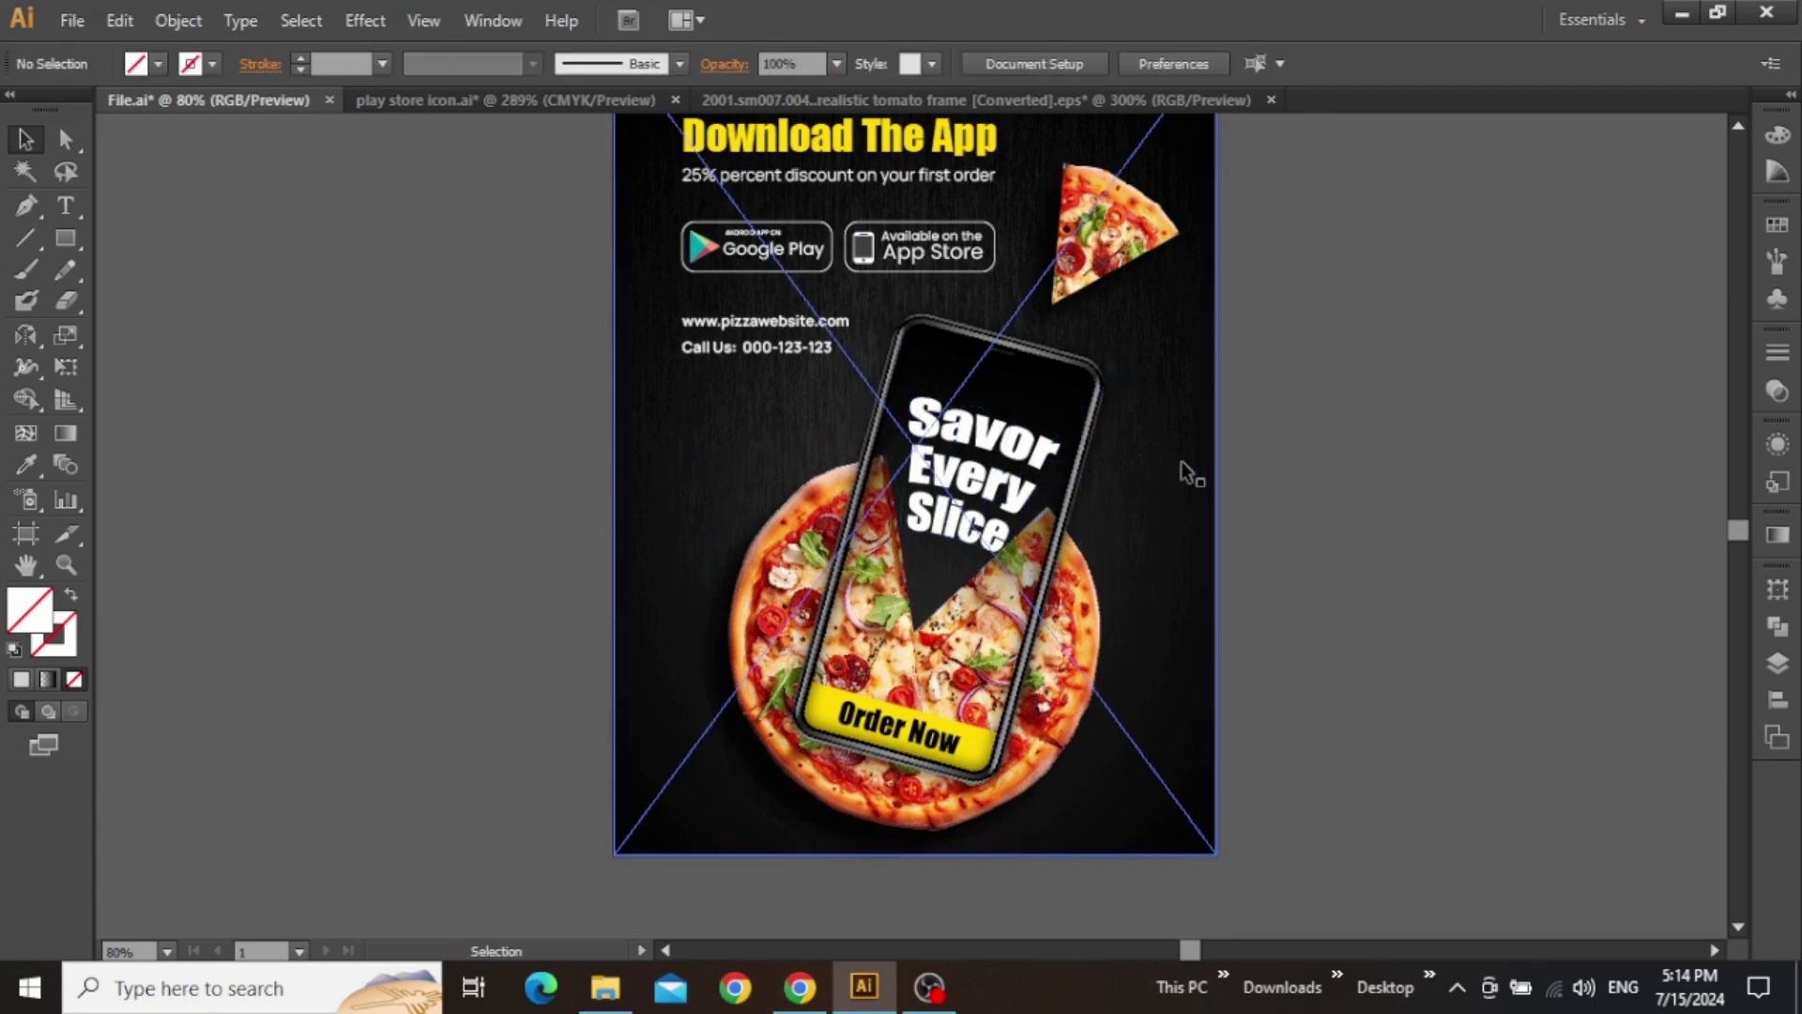
# - Copy the tomato slices and basil leaves from the realistic tomato frame document into the poster file and place them beside the artboard
pyautogui.moveTo(1084, 441); pyautogui.dragTo(1014, 470)
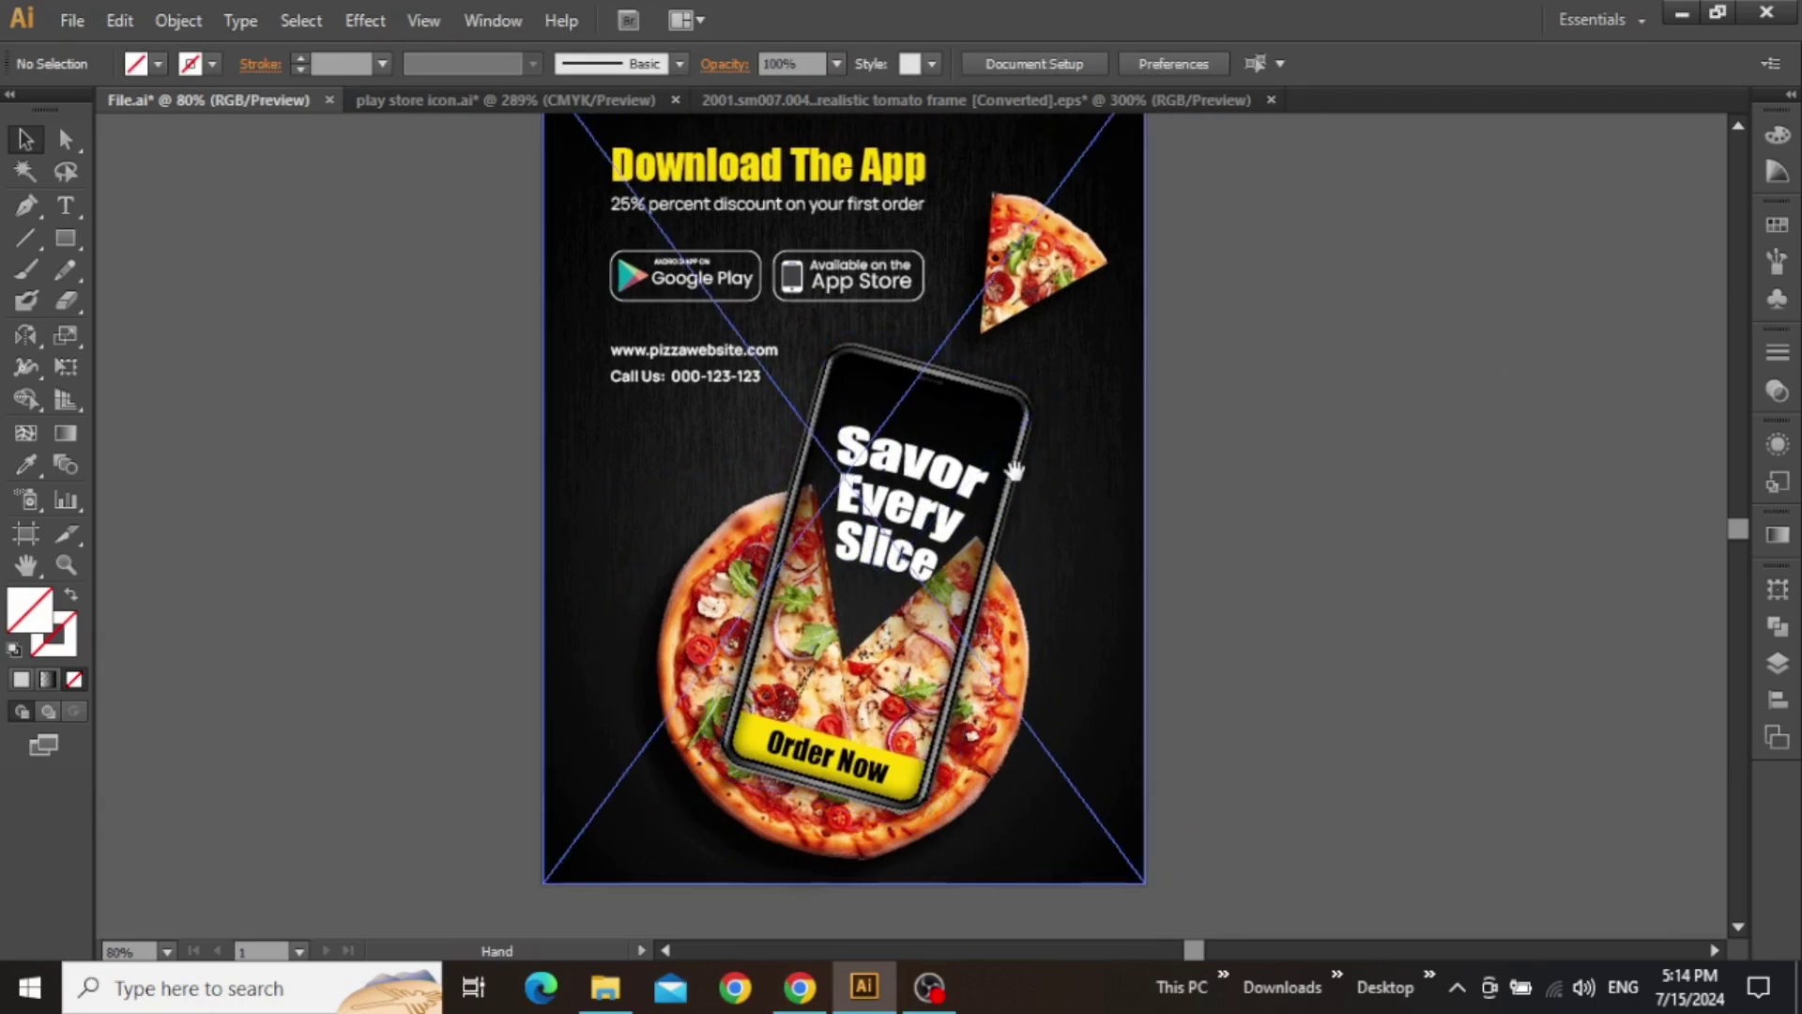
pyautogui.scroll(1, 1080, 505)
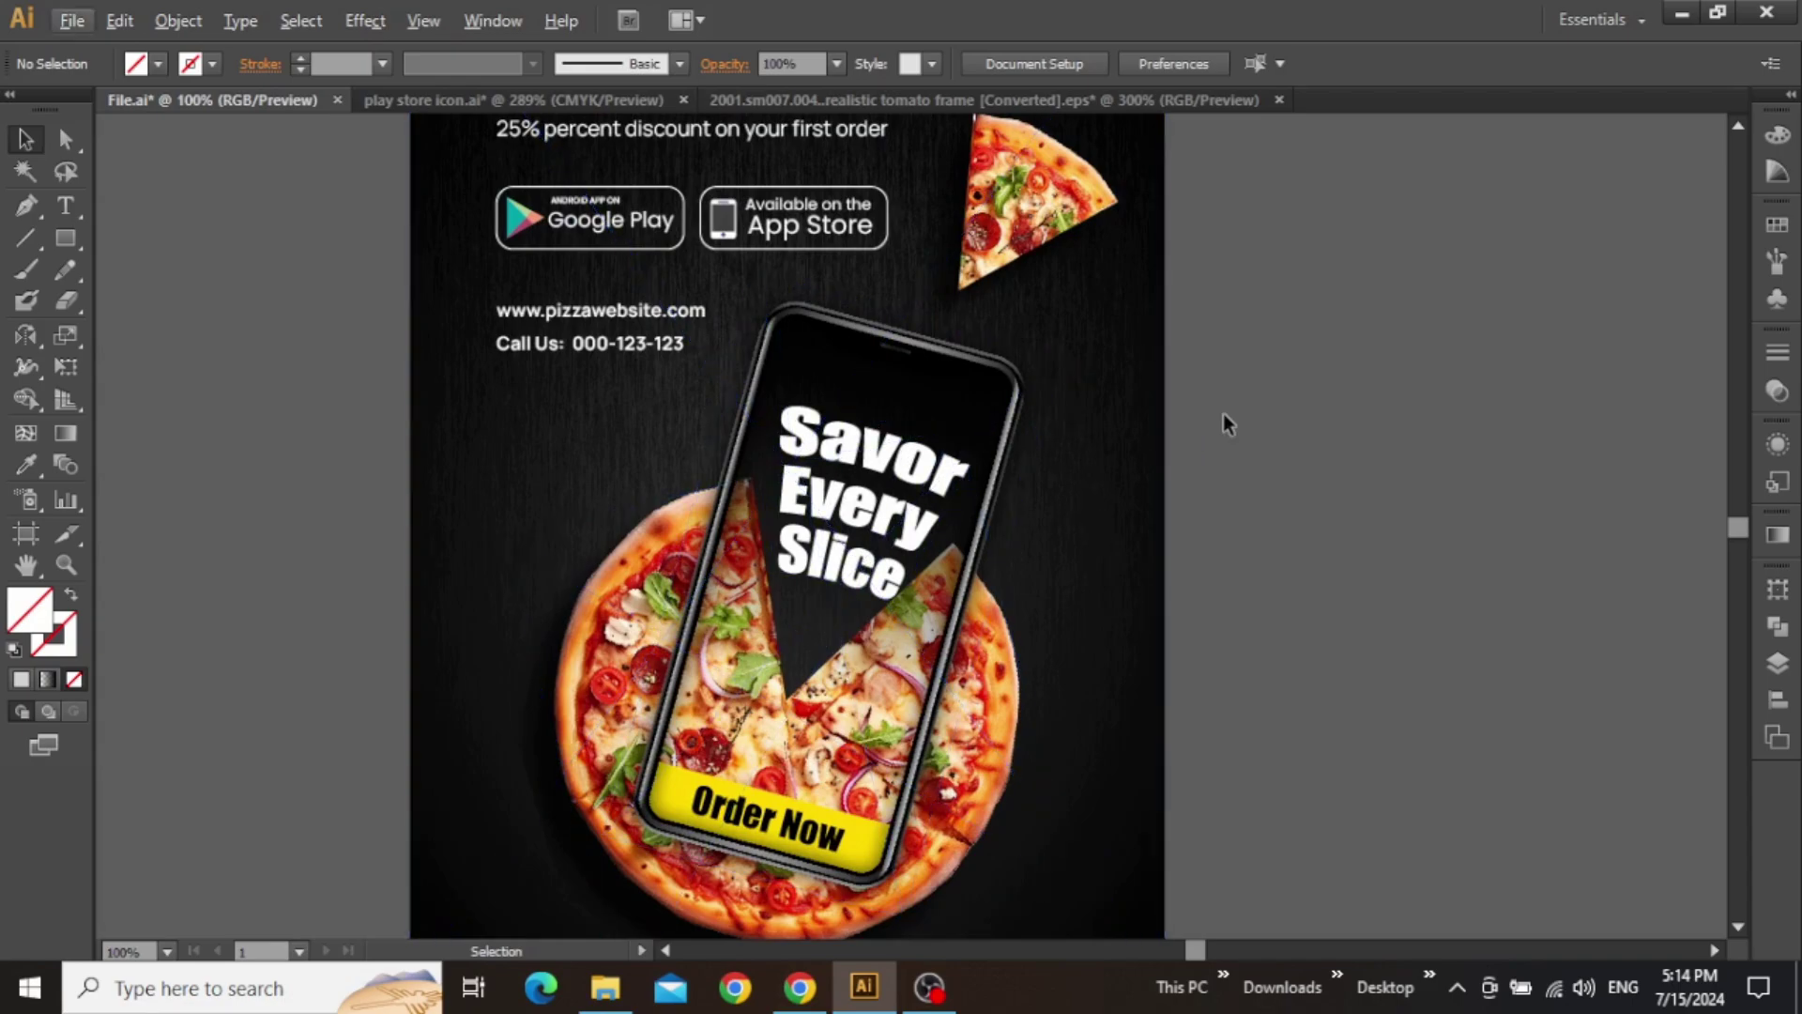
pyautogui.moveTo(1252, 293); pyautogui.dragTo(1275, 354)
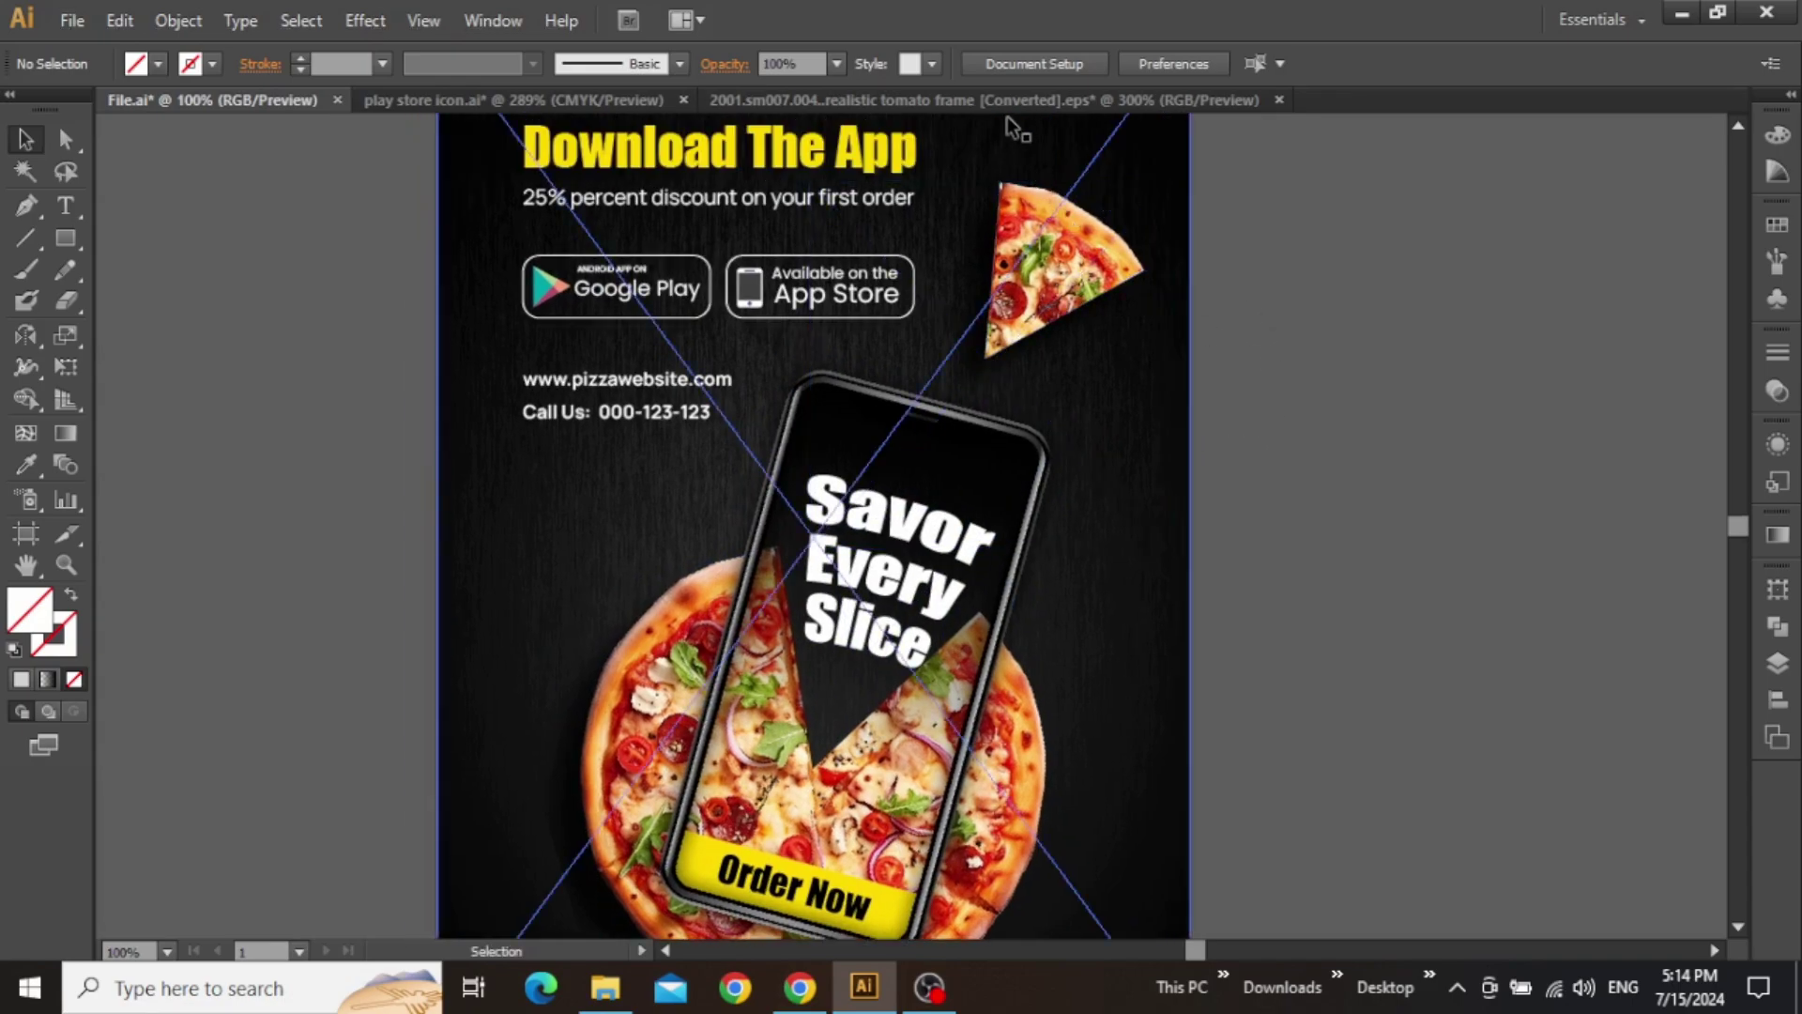
pyautogui.hotkey('ctrl', 'Tab')
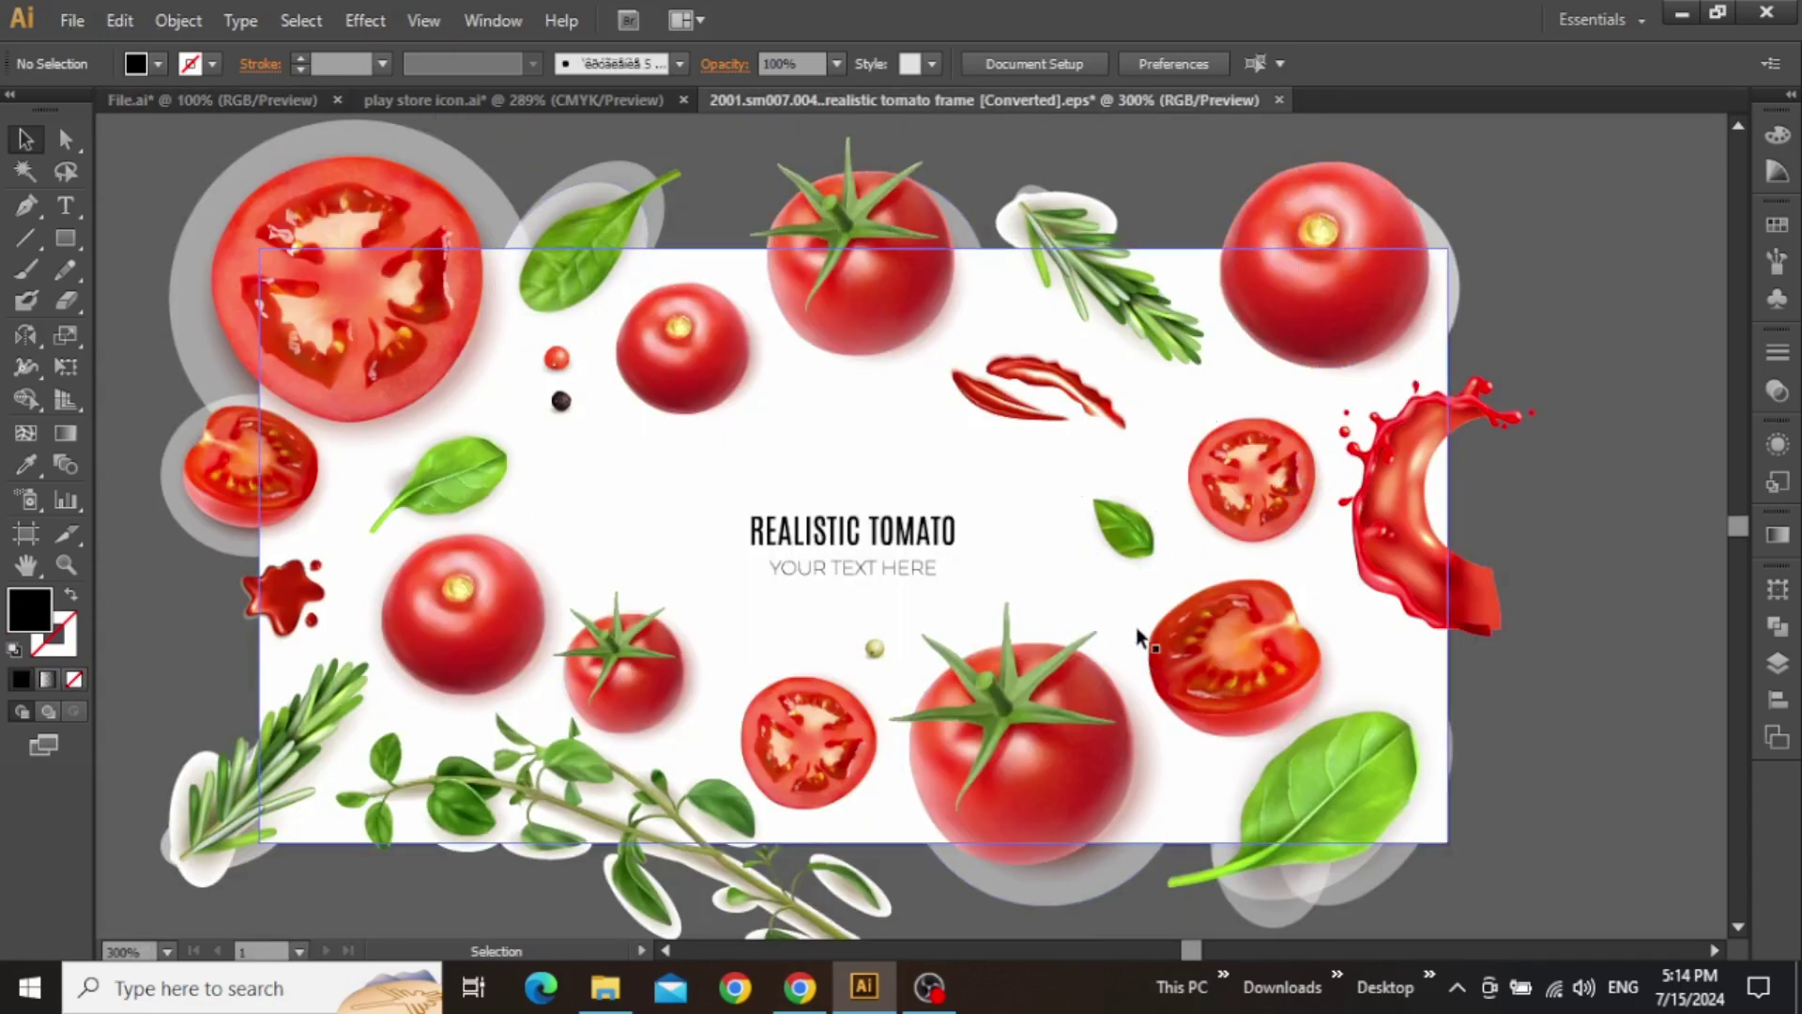
pyautogui.click(1235, 503)
pyautogui.keyDown('shift'); pyautogui.click(1258, 650); pyautogui.keyUp('shift')
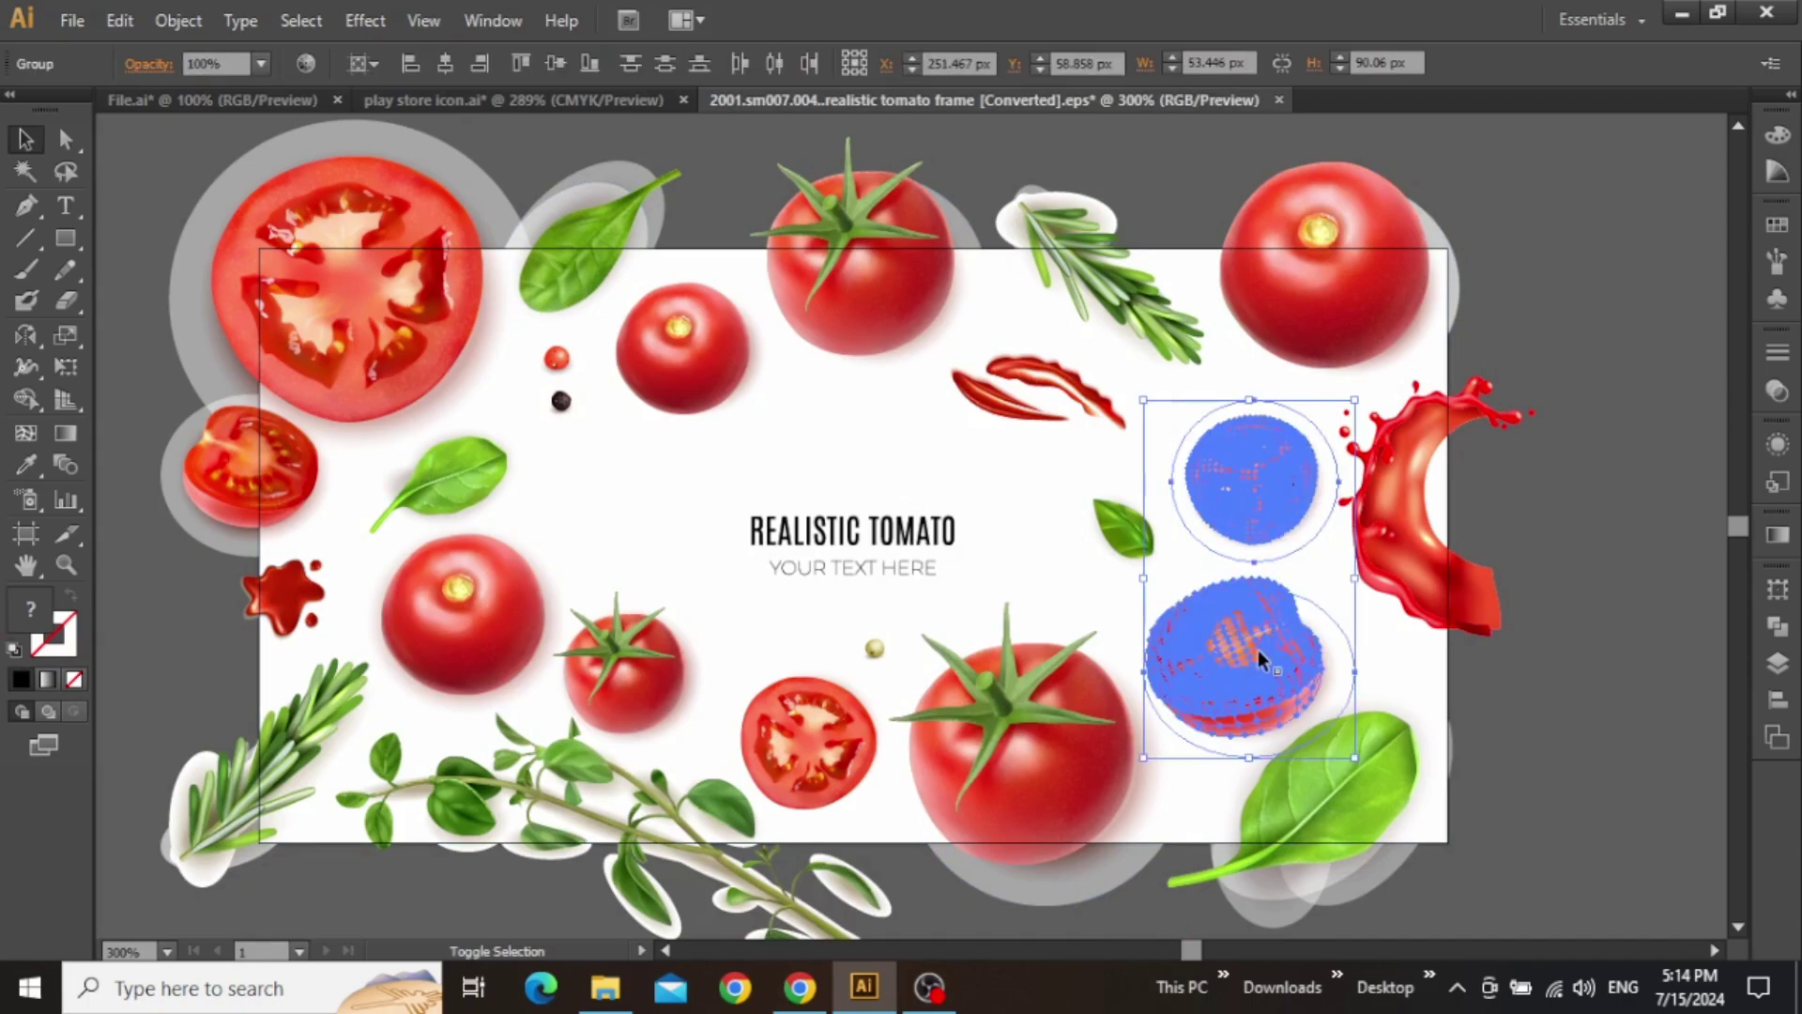
pyautogui.click(278, 101)
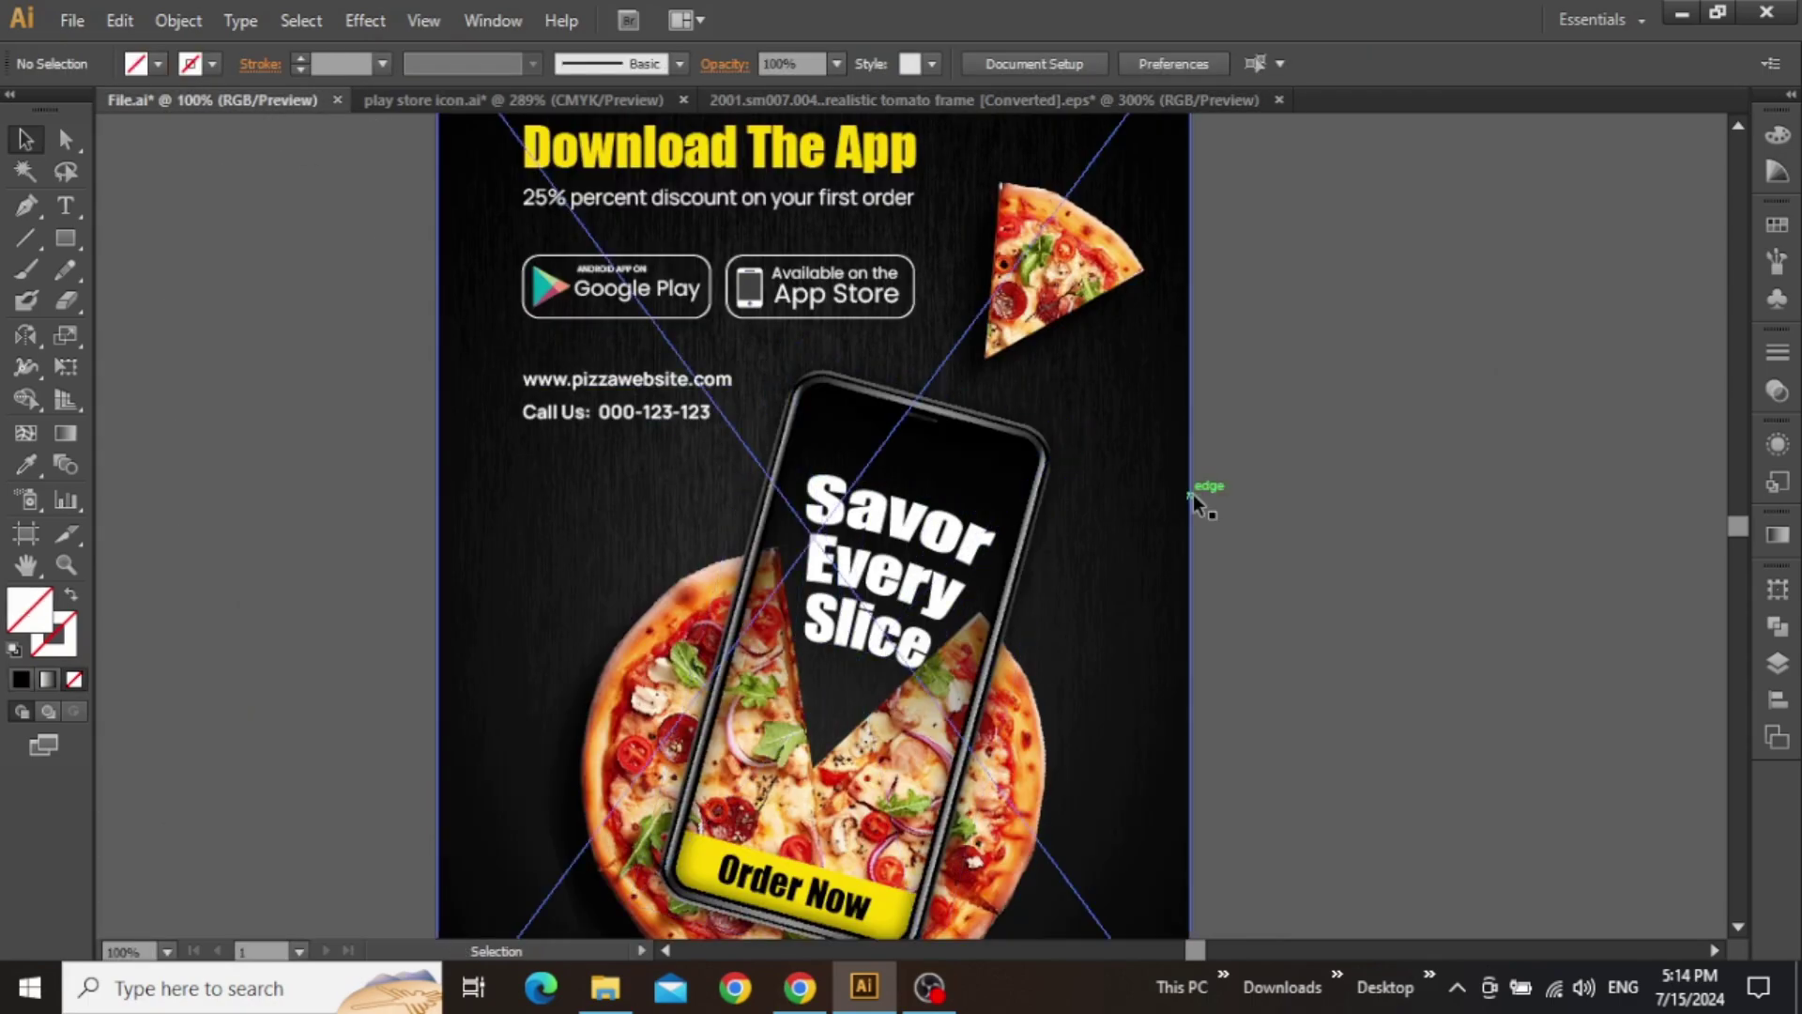
pyautogui.hotkey('ctrl', 'v')
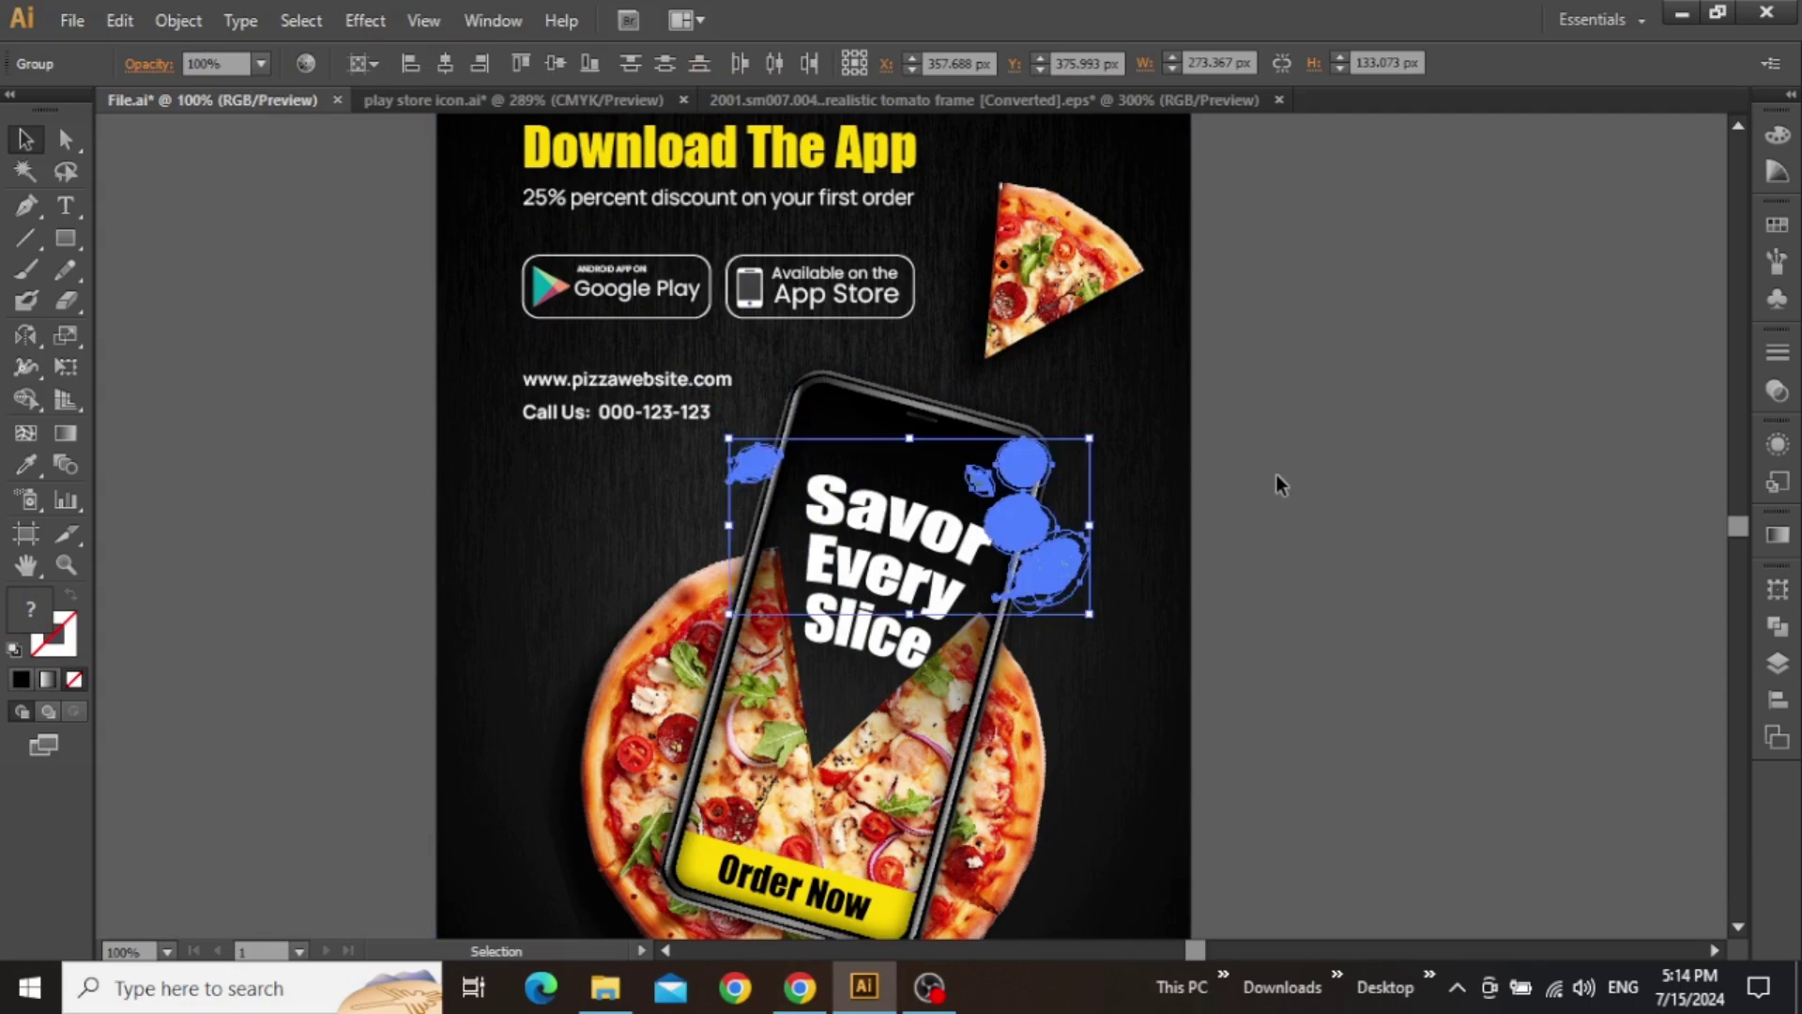
pyautogui.moveTo(1002, 516); pyautogui.dragTo(1378, 445)
pyautogui.click(1394, 566)
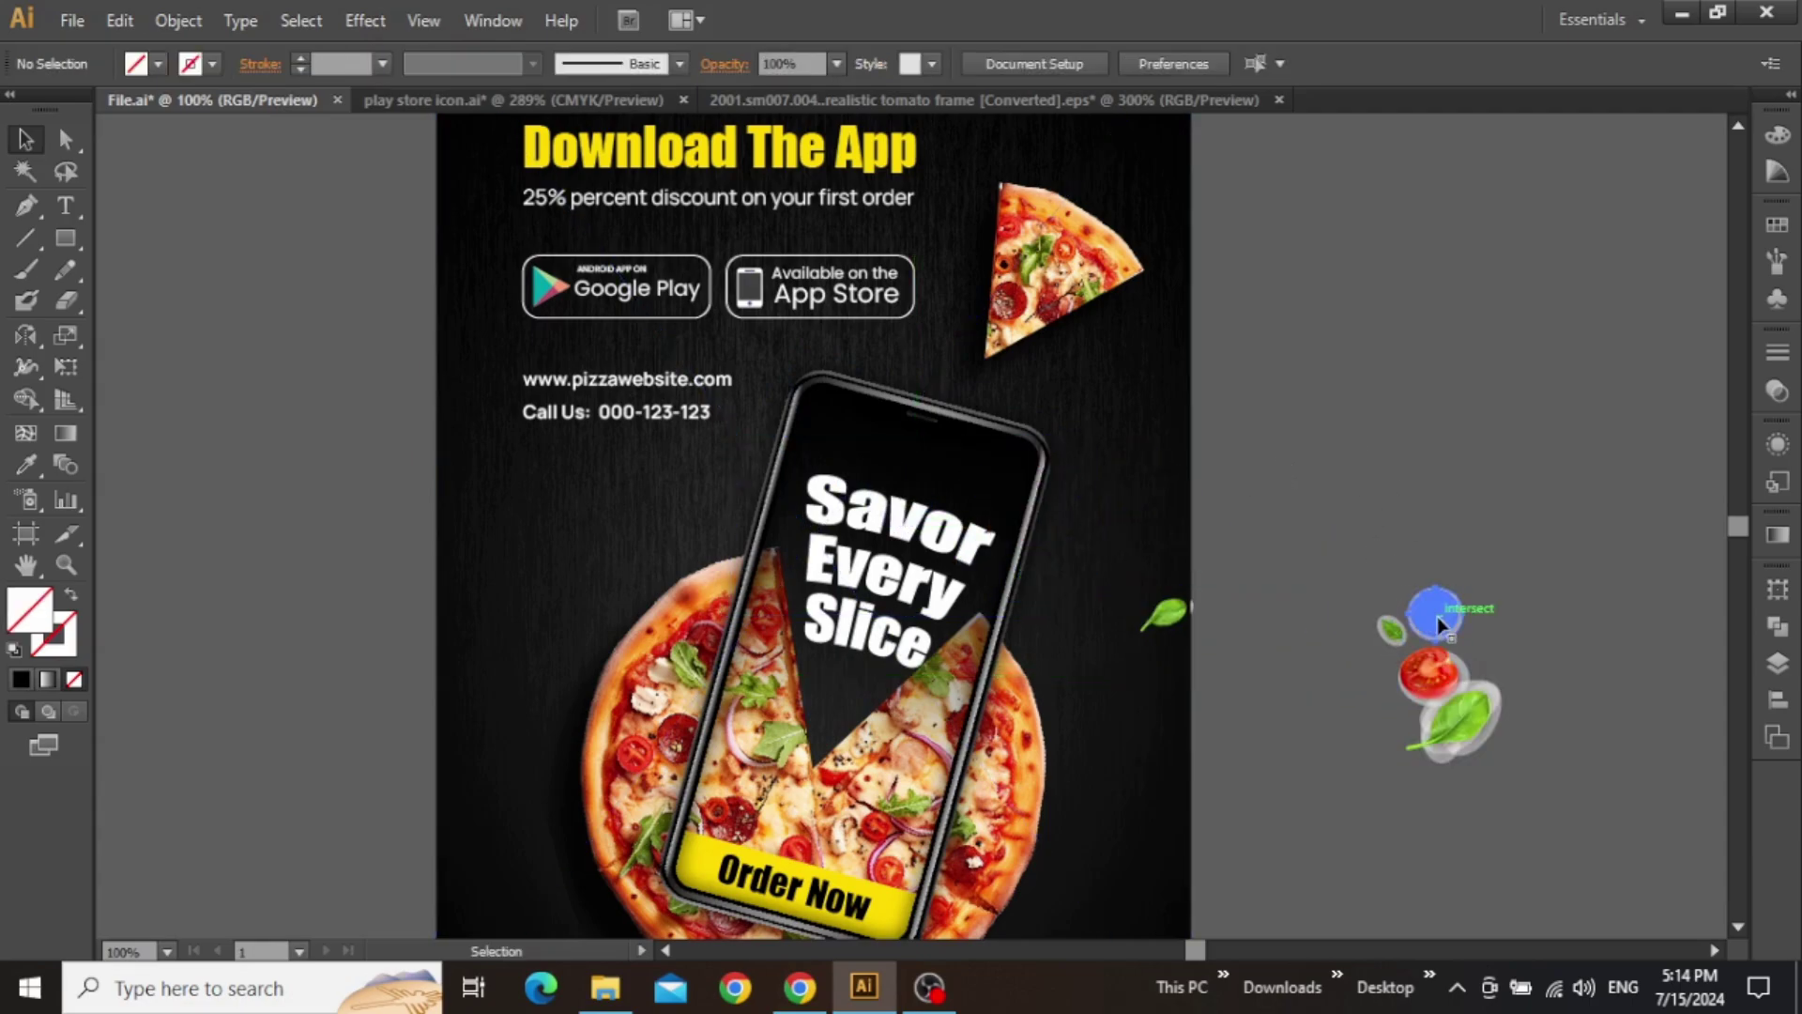
# - Arrange the round tomato slice, the halved tomato and the large basil leaf in the empty area to the right of the phone
pyautogui.click(1434, 614)
pyautogui.moveTo(1439, 616); pyautogui.dragTo(1094, 406)
pyautogui.scroll(2, 1151, 432)
pyautogui.click(1294, 441)
pyautogui.moveTo(1092, 518); pyautogui.dragTo(1108, 567)
pyautogui.click(1384, 582)
pyautogui.moveTo(1499, 635); pyautogui.dragTo(1354, 403)
pyautogui.moveTo(1606, 795); pyautogui.dragTo(863, 582)
pyautogui.click(1230, 520)
pyautogui.moveTo(1233, 443); pyautogui.dragTo(1414, 448)
# - Place the two smaller basil leaves on the dark background left of the phone, above the pizza
pyautogui.moveTo(1662, 605); pyautogui.dragTo(134, 302)
pyautogui.moveTo(692, 377); pyautogui.dragTo(1048, 425)
pyautogui.moveTo(1566, 610); pyautogui.dragTo(253, 566)
pyautogui.moveTo(490, 351); pyautogui.dragTo(334, 419)
pyautogui.moveTo(254, 547); pyautogui.dragTo(198, 467)
# - Duplicate the large basil leaf to the left side of the poster, just below the two smaller leaves
pyautogui.click(1445, 627)
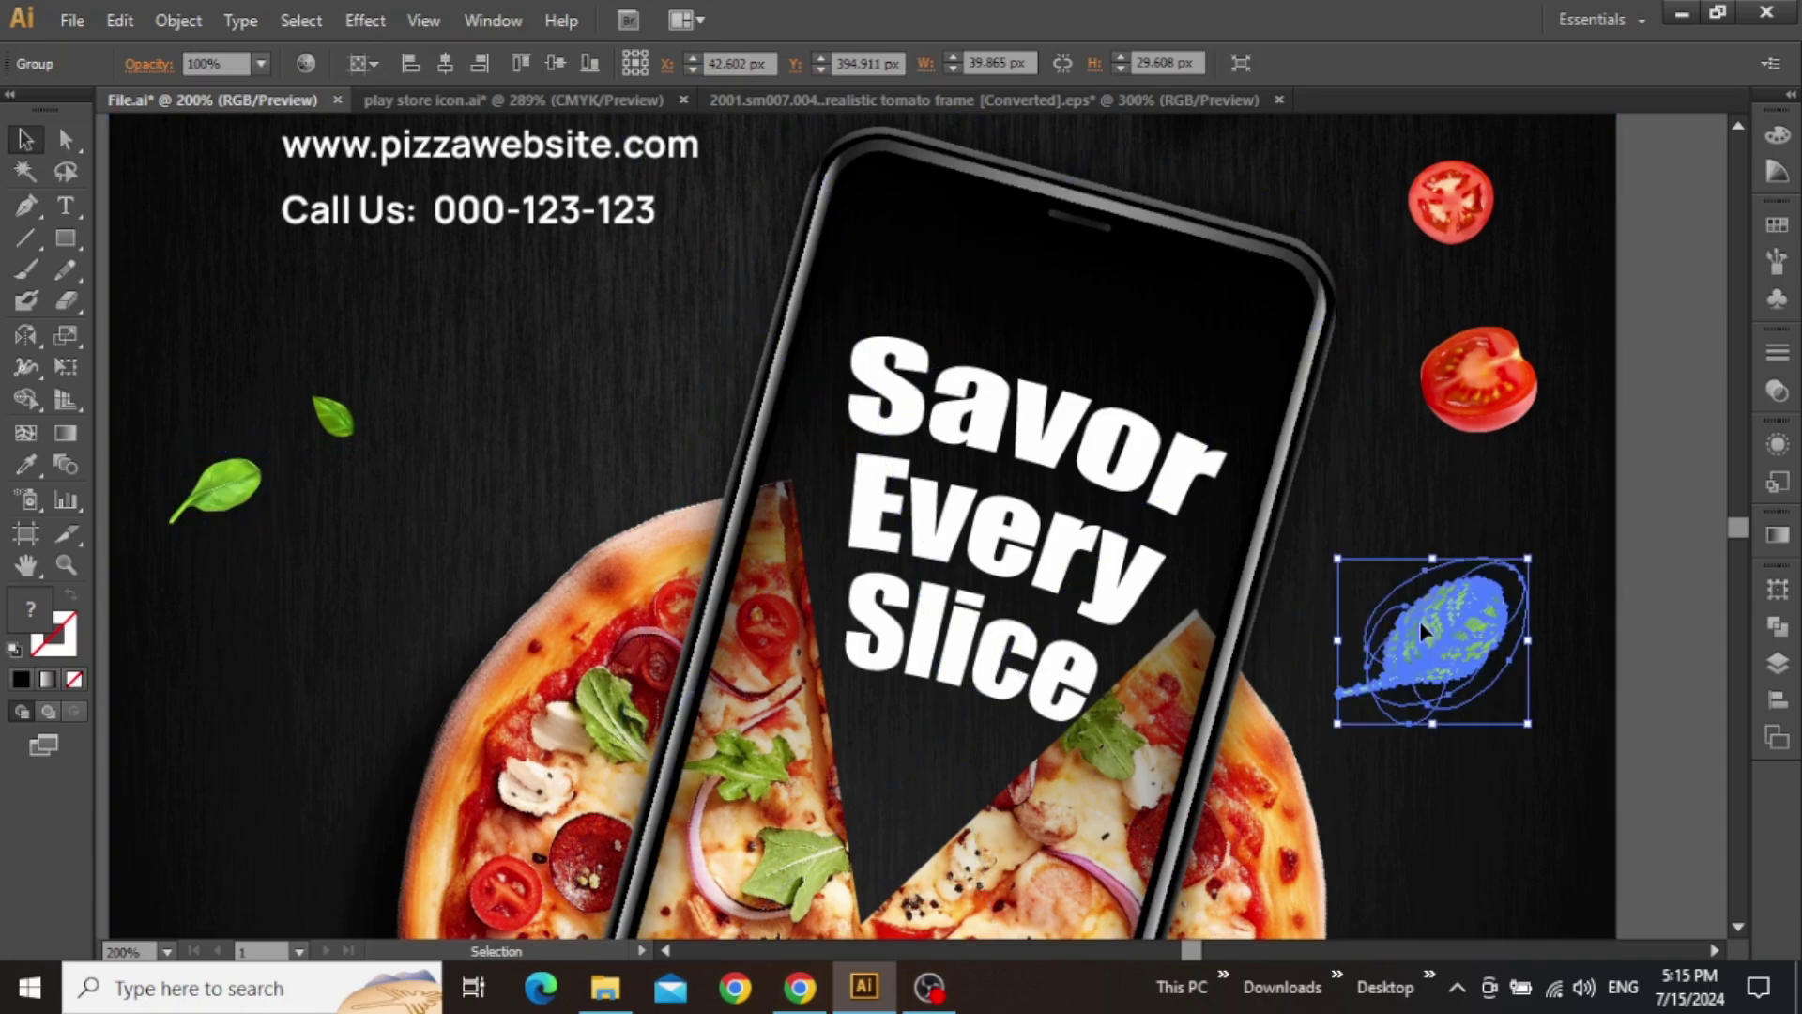
pyautogui.moveTo(1445, 627); pyautogui.dragTo(338, 556)
pyautogui.hotkey('ctrl', '-')
pyautogui.click(1526, 401)
pyautogui.moveTo(1526, 401); pyautogui.dragTo(1553, 482)
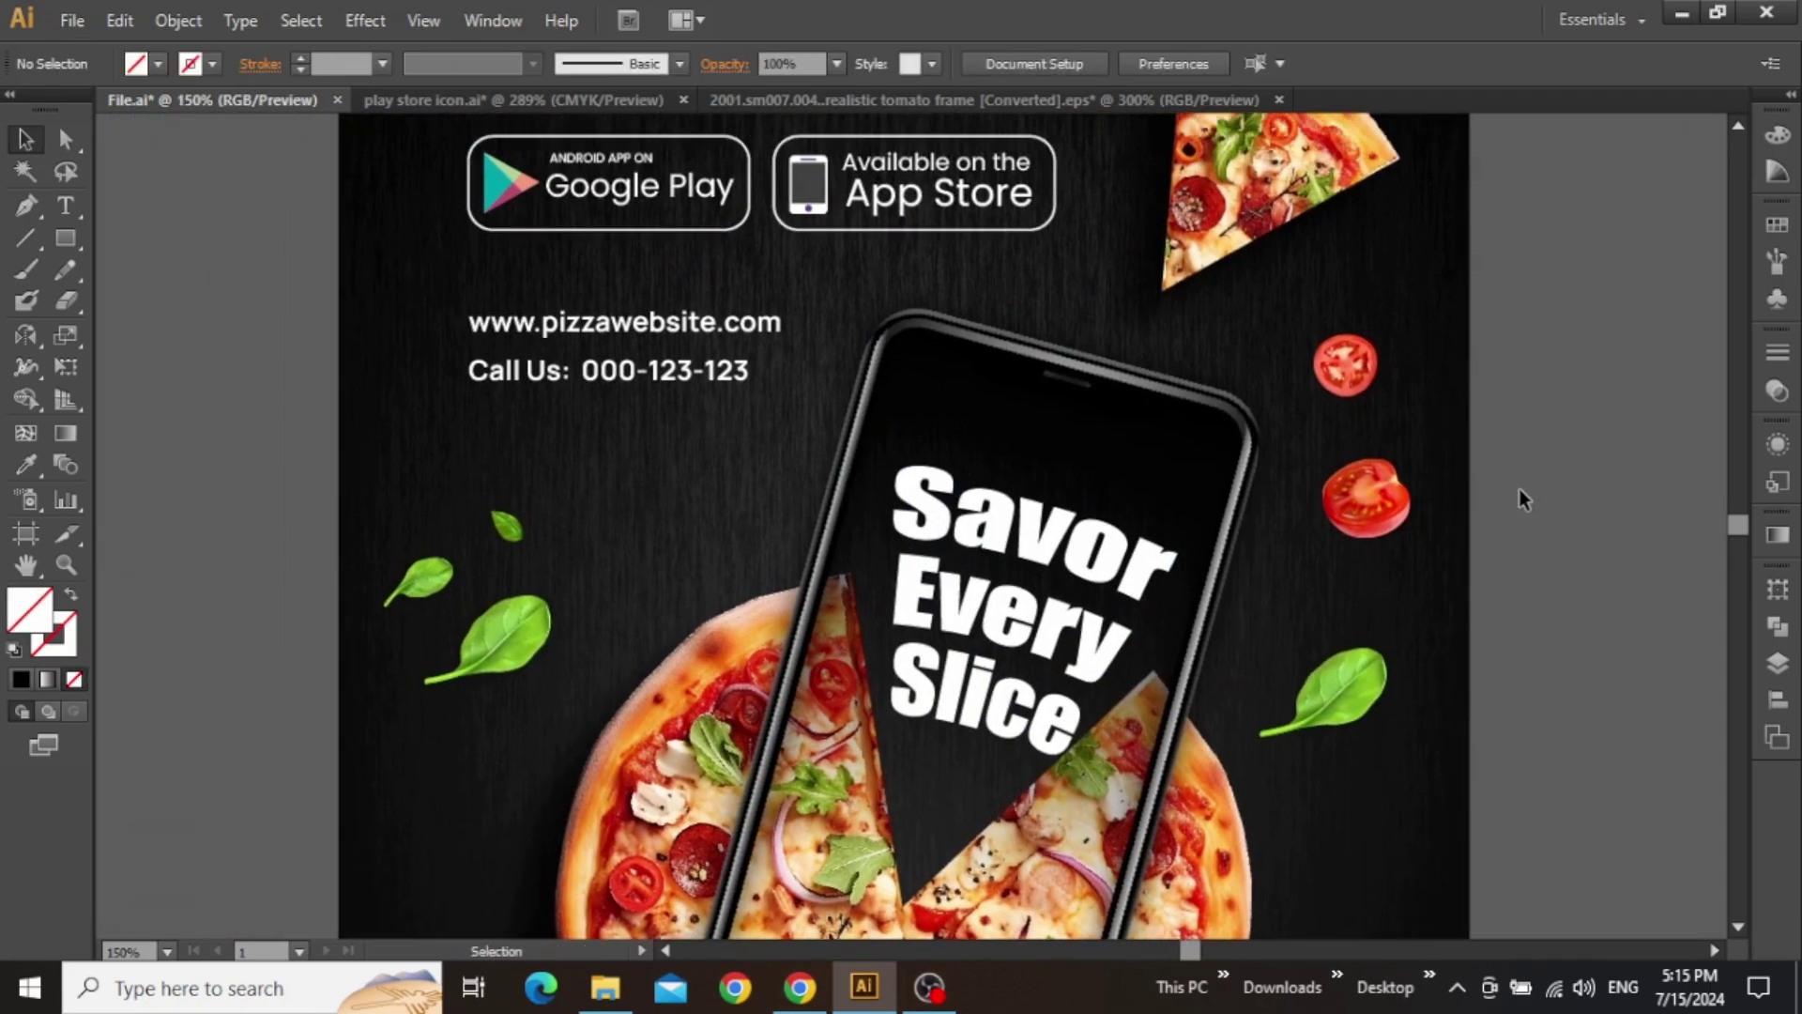
# - Apply a Multiply Drop Shadow to all tomato pieces and basil leaves with 75% opacity, -2 px X offset, 5 px Y offset and 7 px blur
pyautogui.moveTo(1199, 419); pyautogui.dragTo(1078, 405)
pyautogui.click(1221, 355)
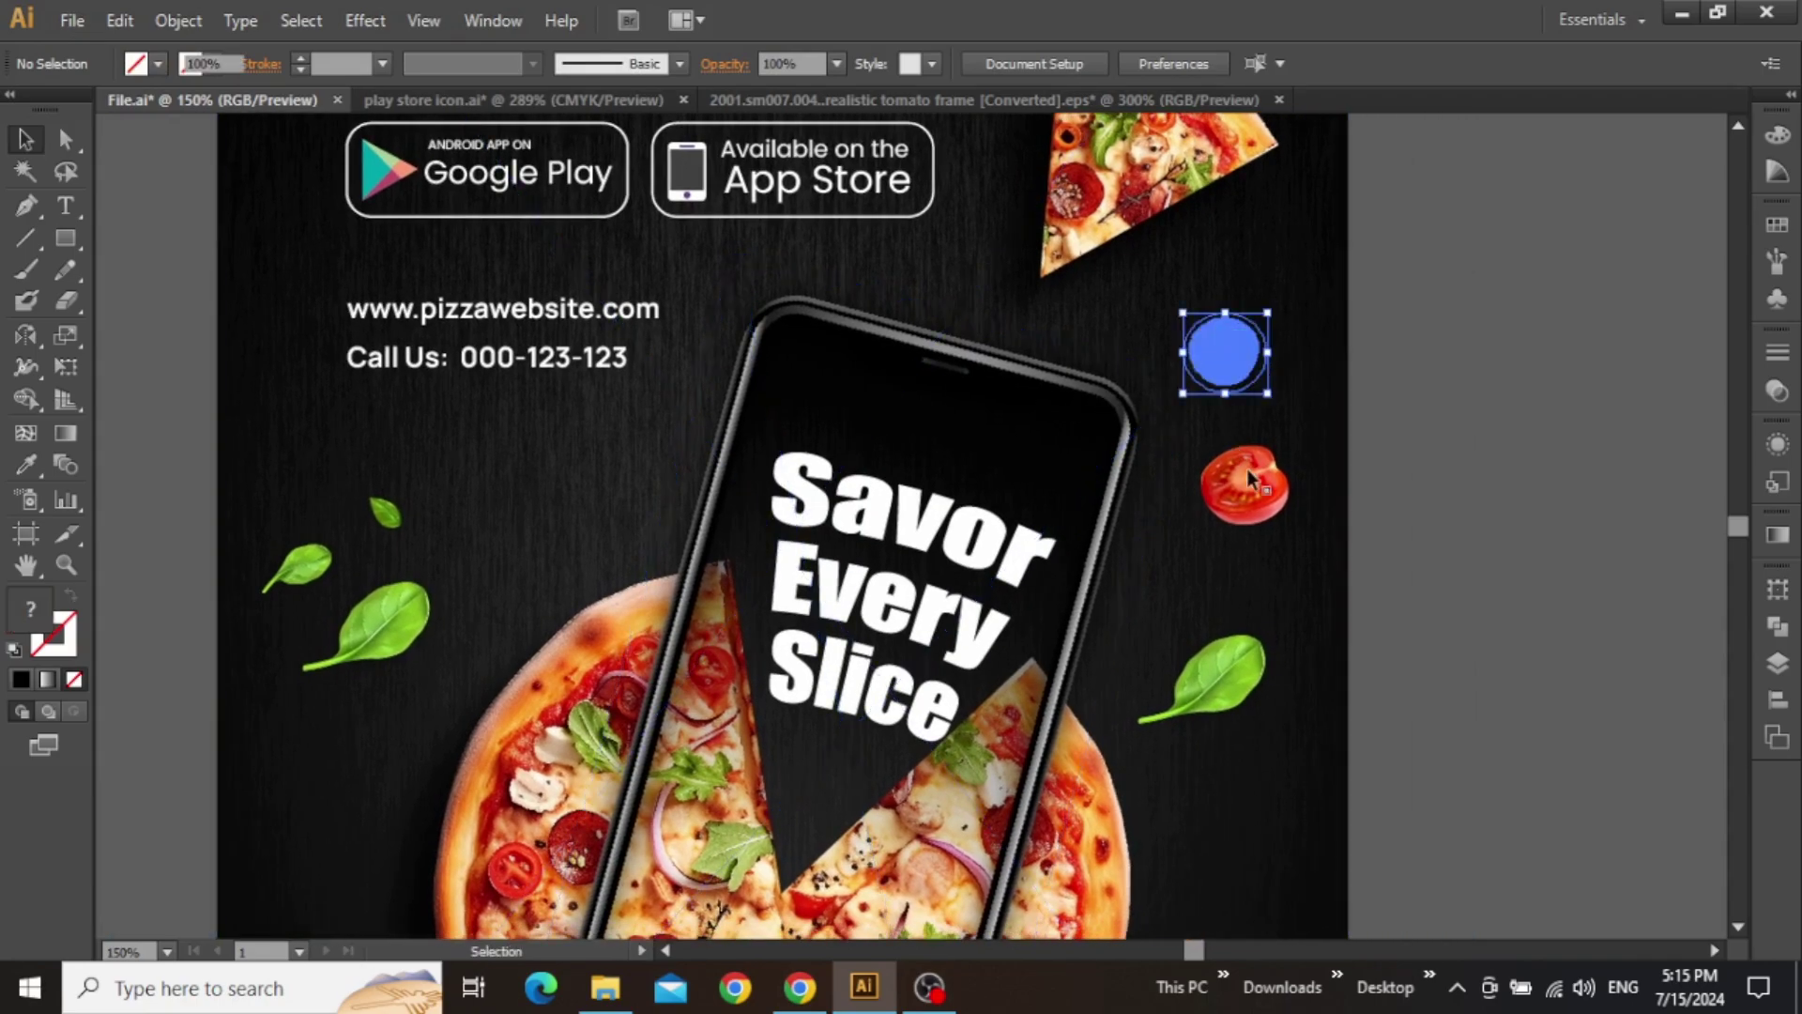
pyautogui.keyDown('shift'); pyautogui.click(1242, 456); pyautogui.keyUp('shift')
pyautogui.keyDown('shift'); pyautogui.click(1238, 648); pyautogui.keyUp('shift')
pyautogui.keyDown('shift'); pyautogui.click(384, 511); pyautogui.keyUp('shift')
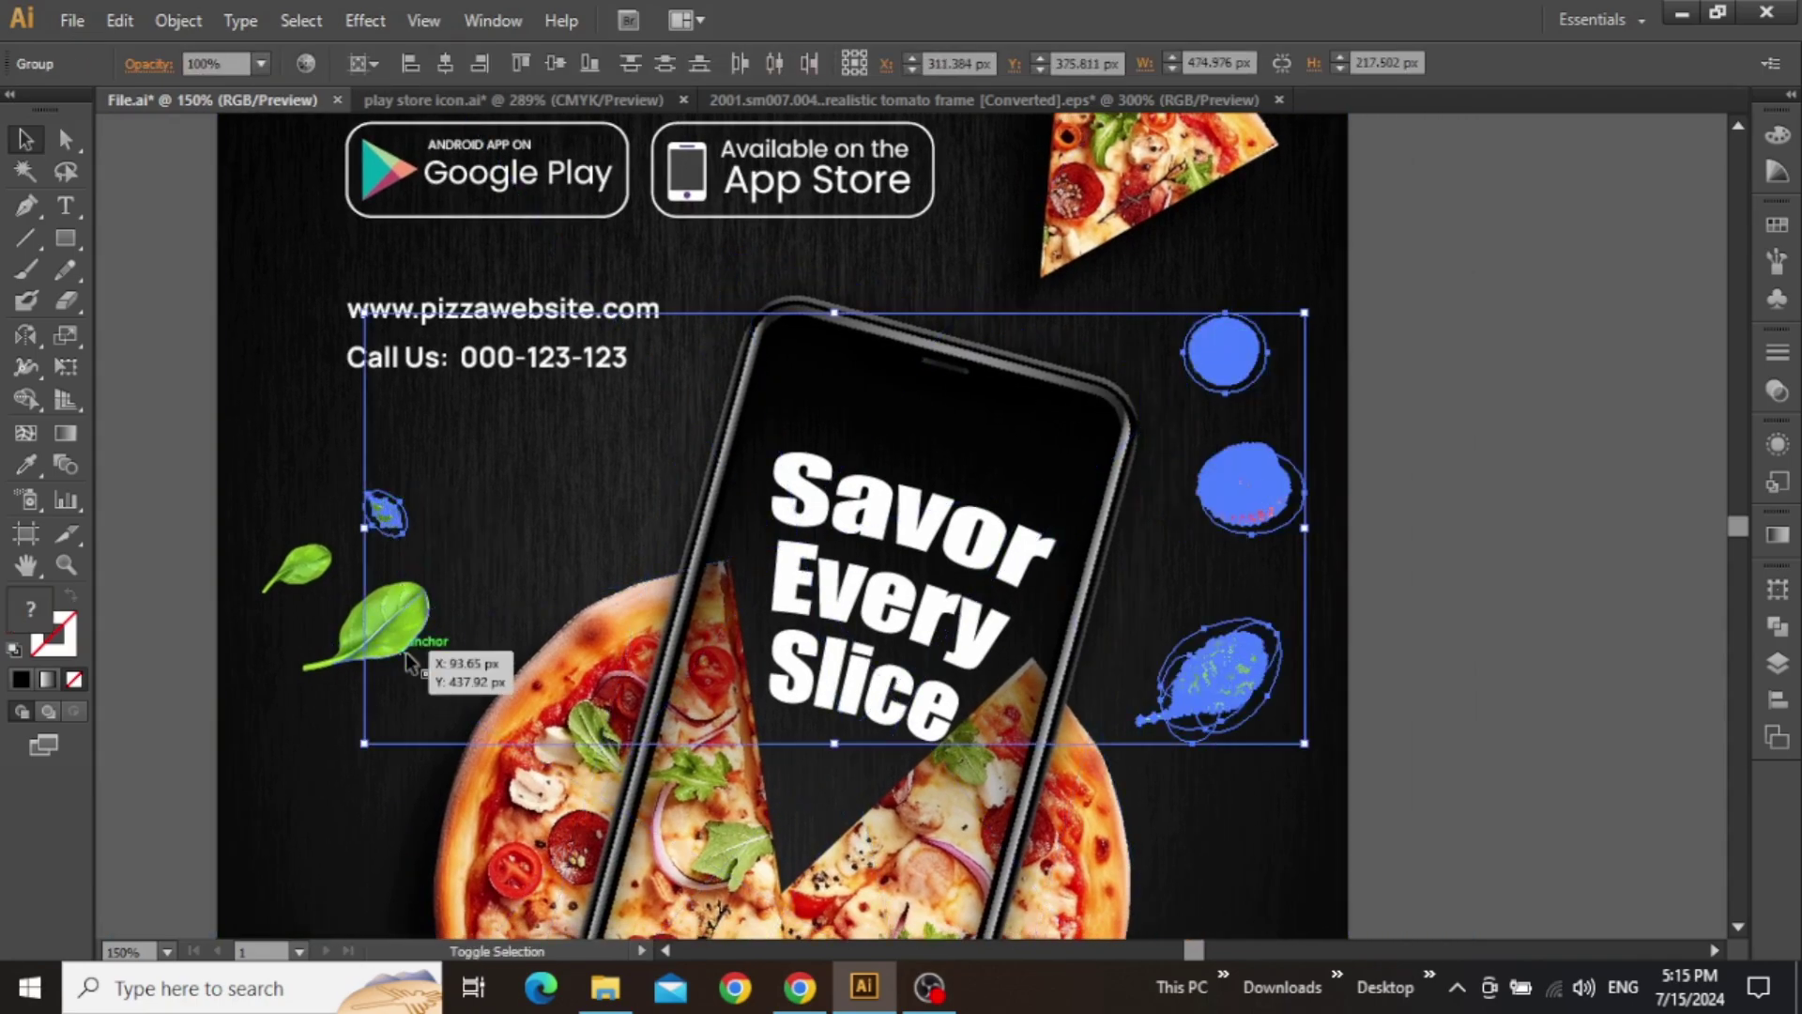
pyautogui.keyDown('shift'); pyautogui.click(406, 657); pyautogui.keyUp('shift')
pyautogui.keyDown('shift'); pyautogui.click(298, 566); pyautogui.keyUp('shift')
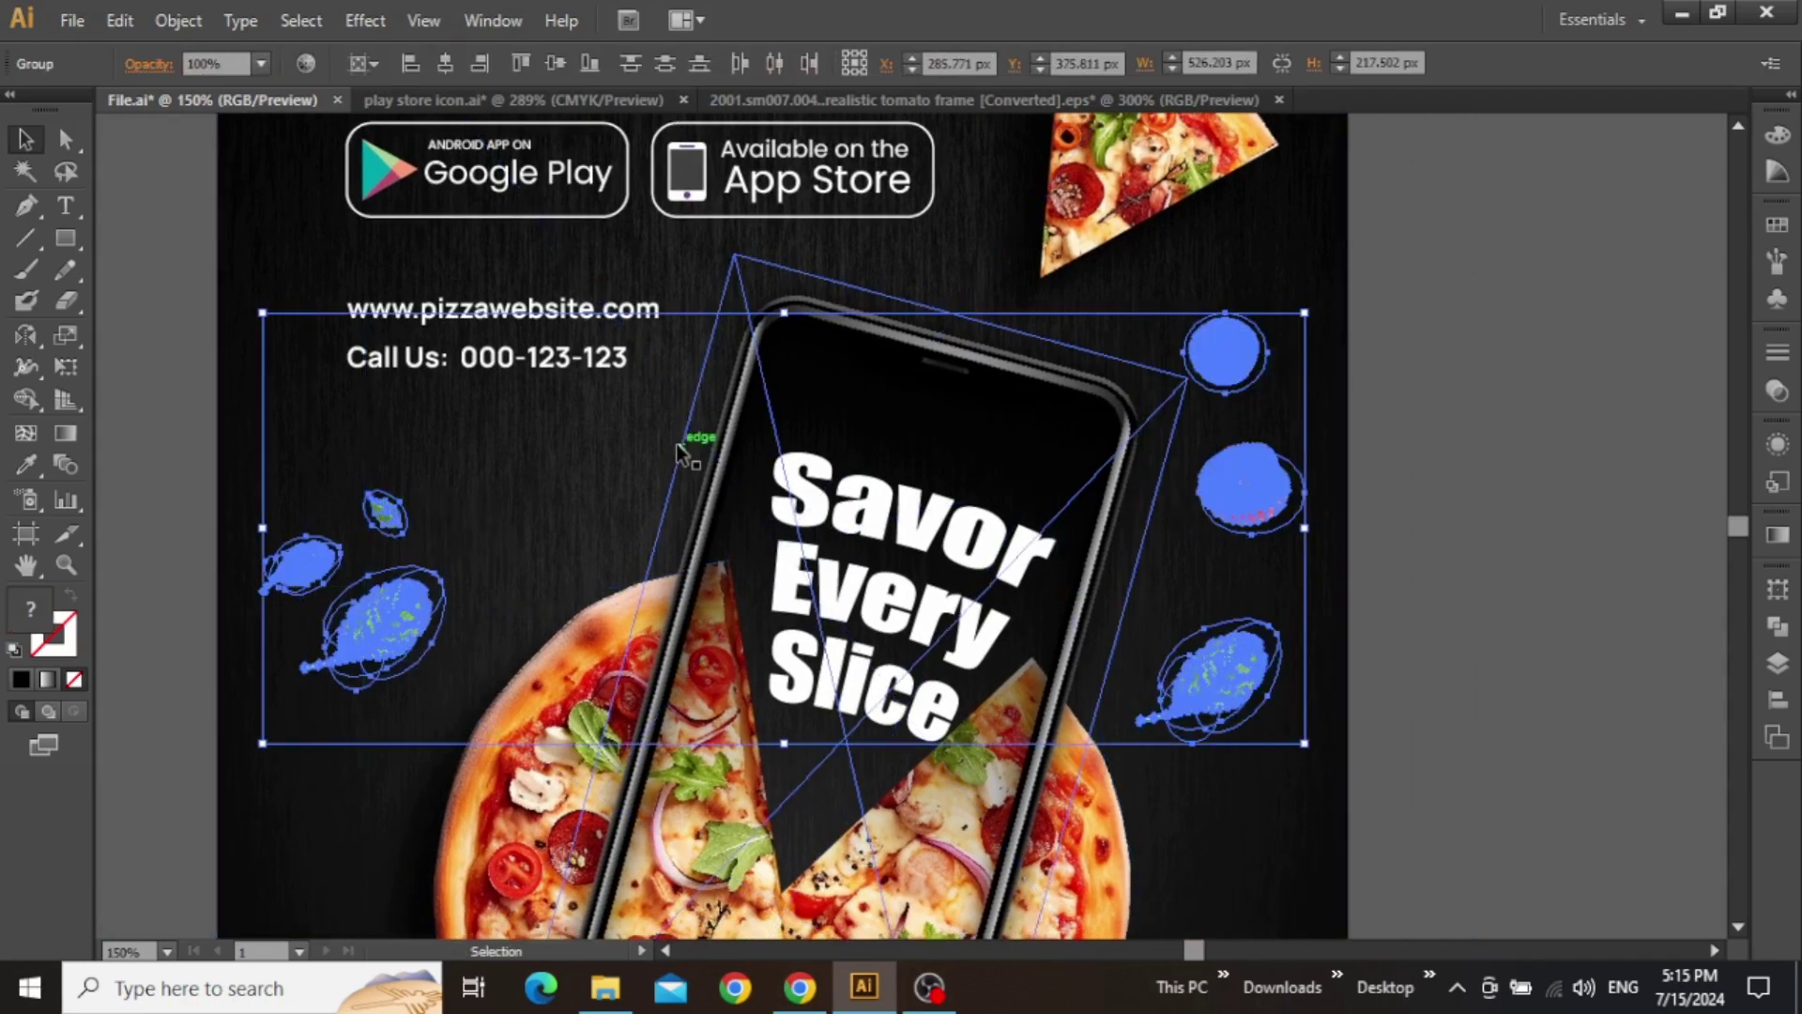
pyautogui.click(357, 22)
pyautogui.moveTo(563, 314)
pyautogui.click(702, 327)
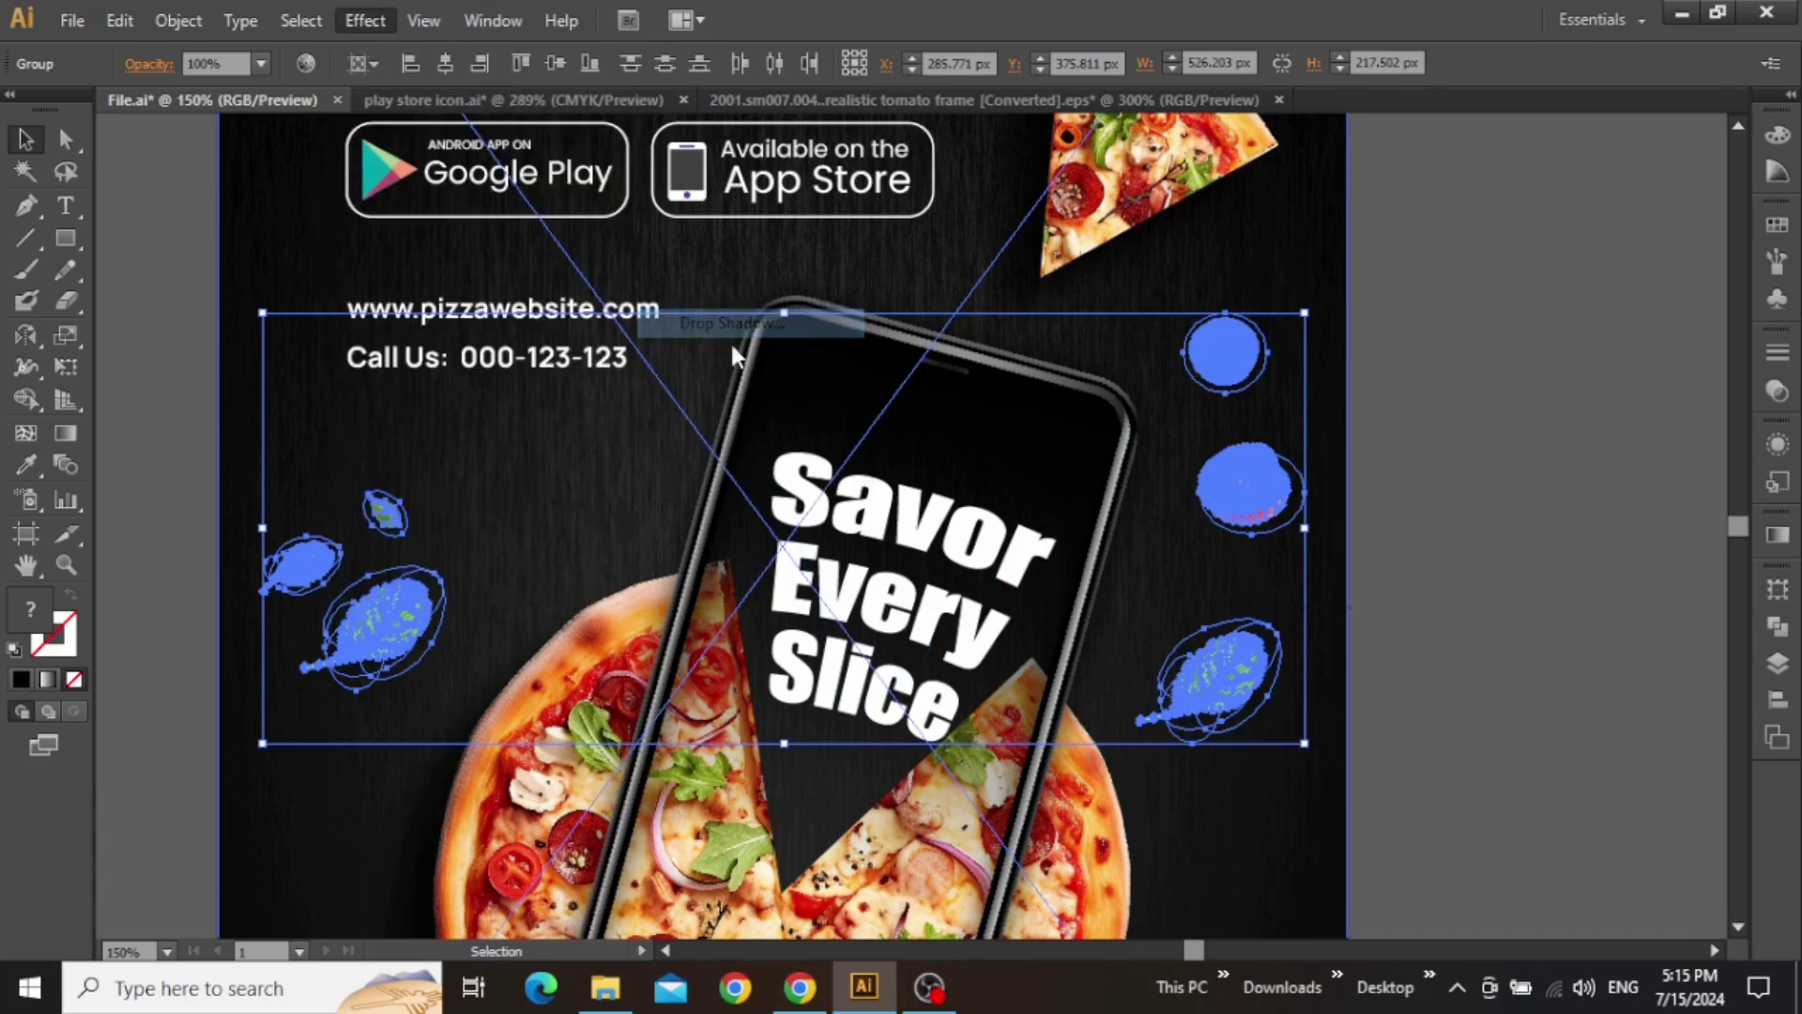
pyautogui.click(1319, 361)
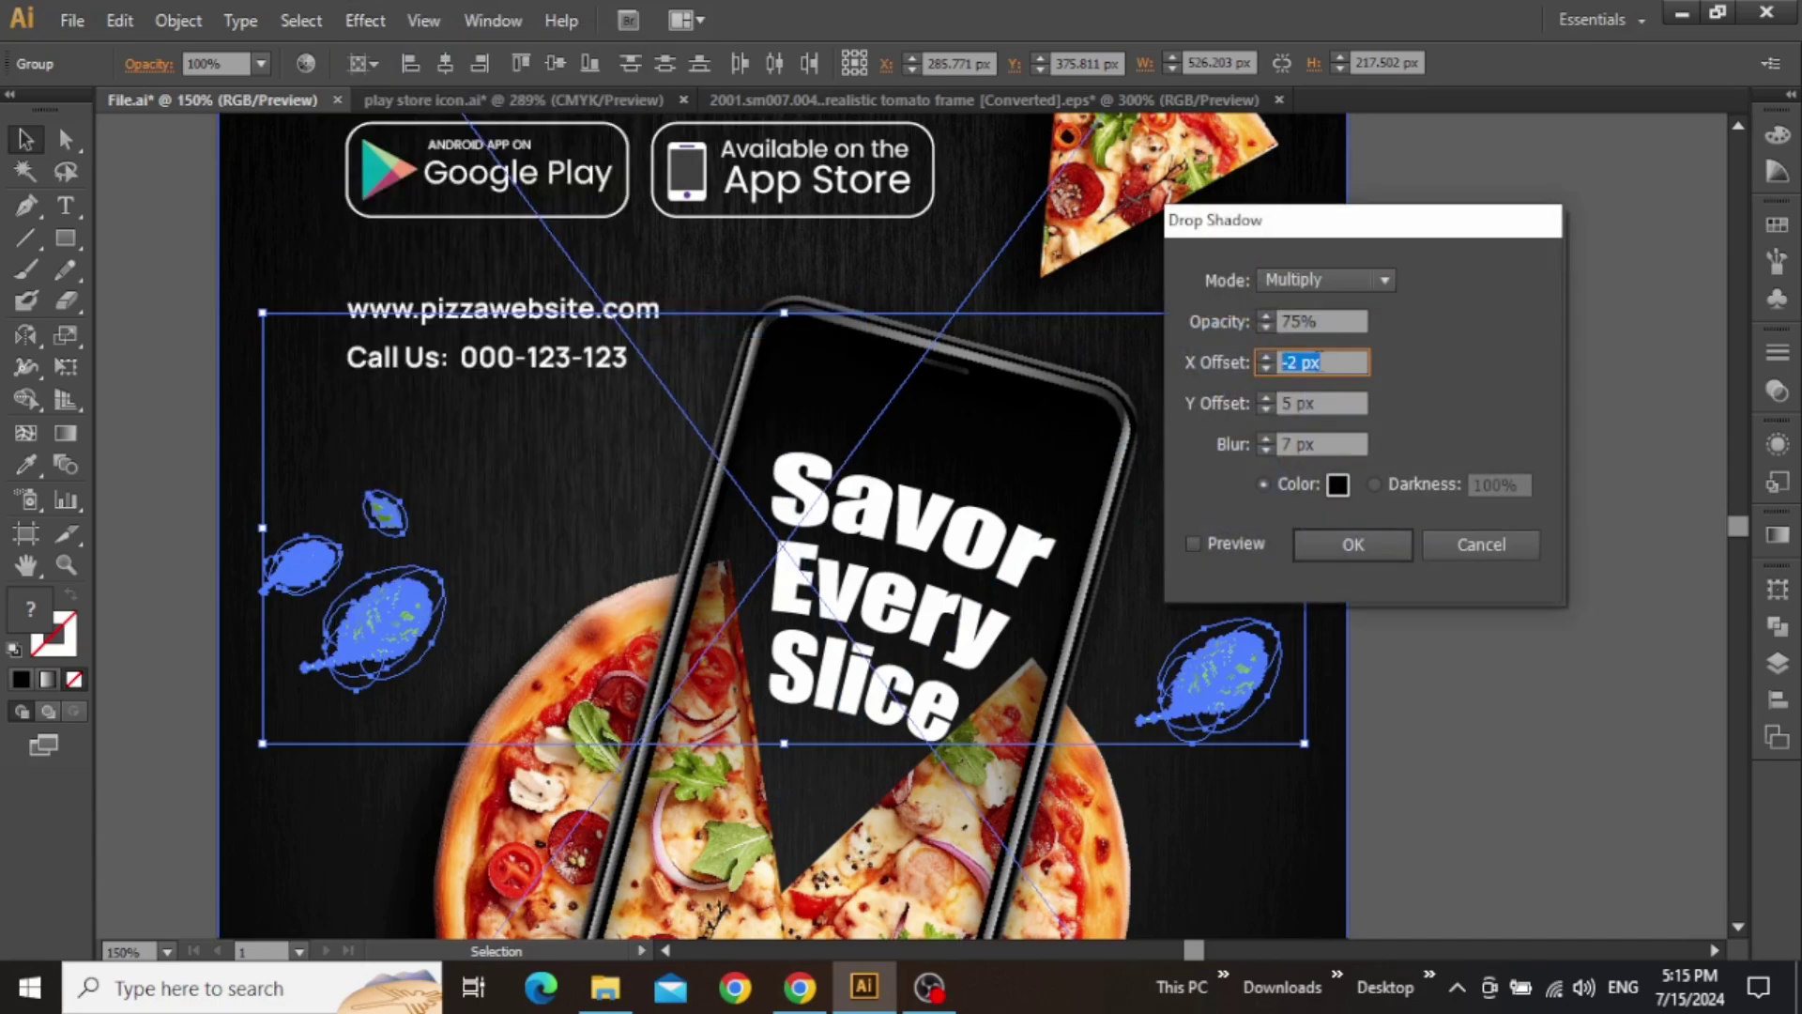
pyautogui.click(1319, 543)
pyautogui.click(1463, 425)
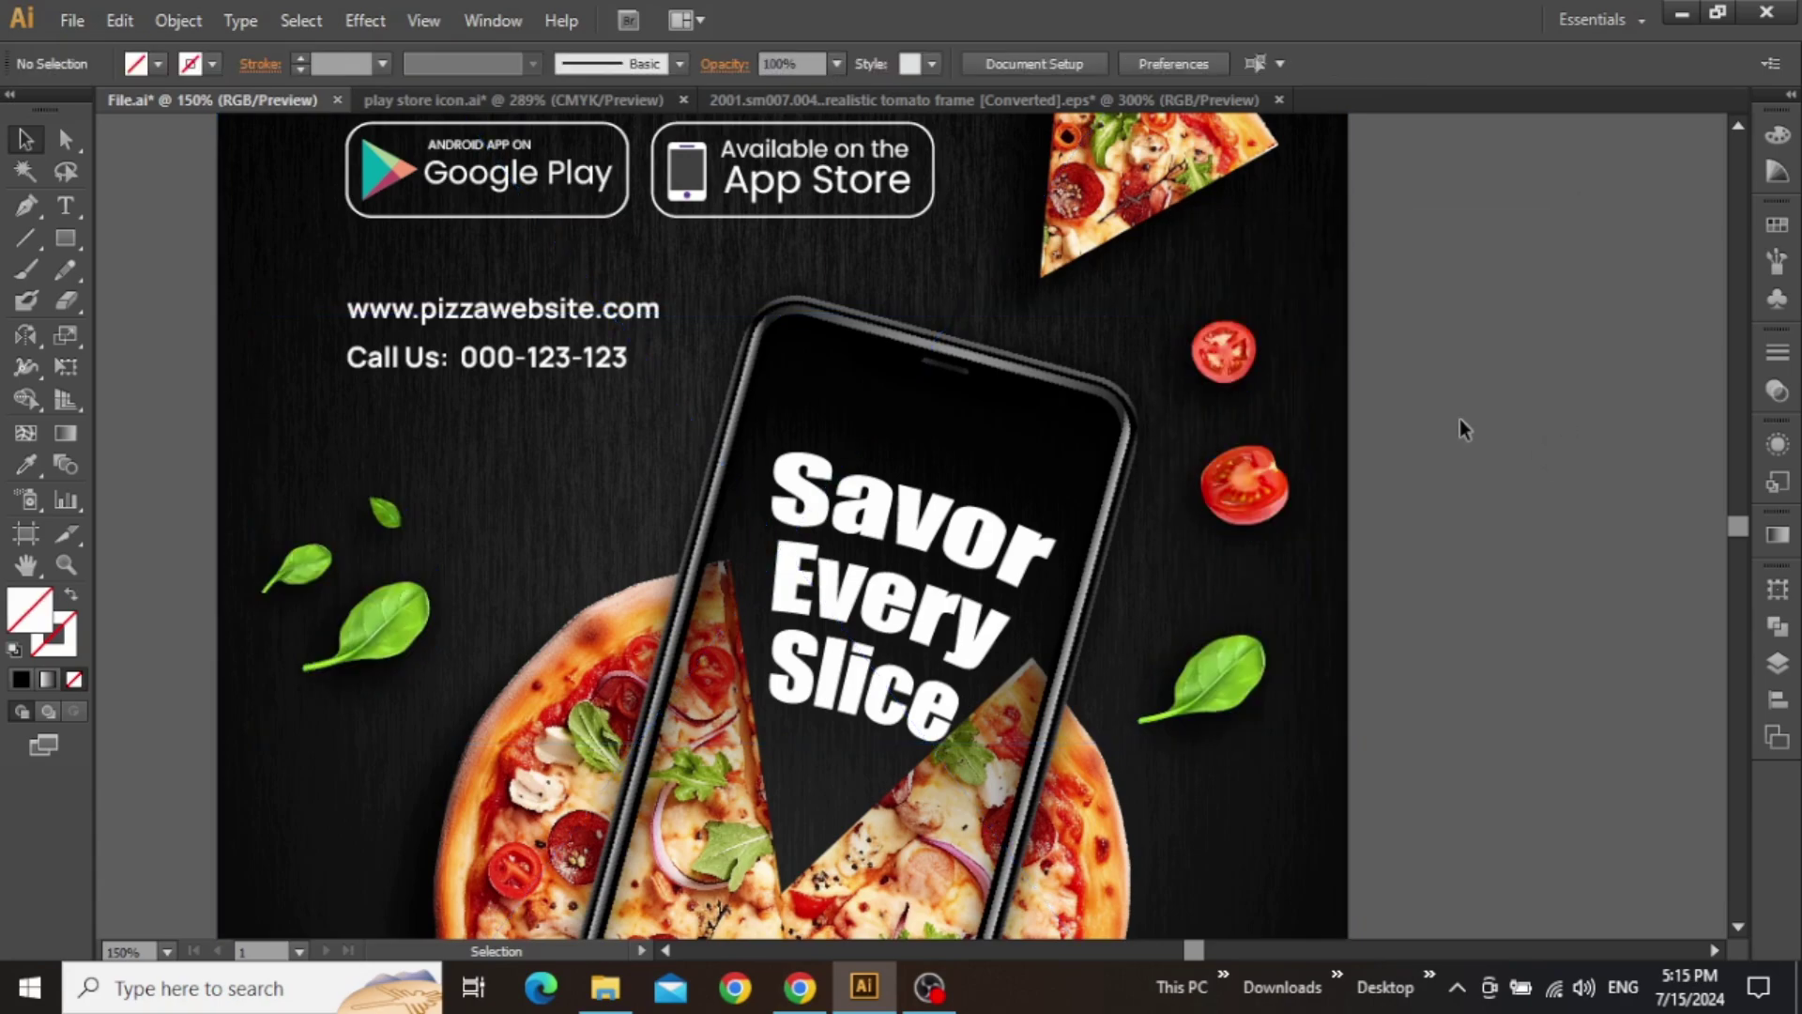
pyautogui.hotkey('ctrl', '-')
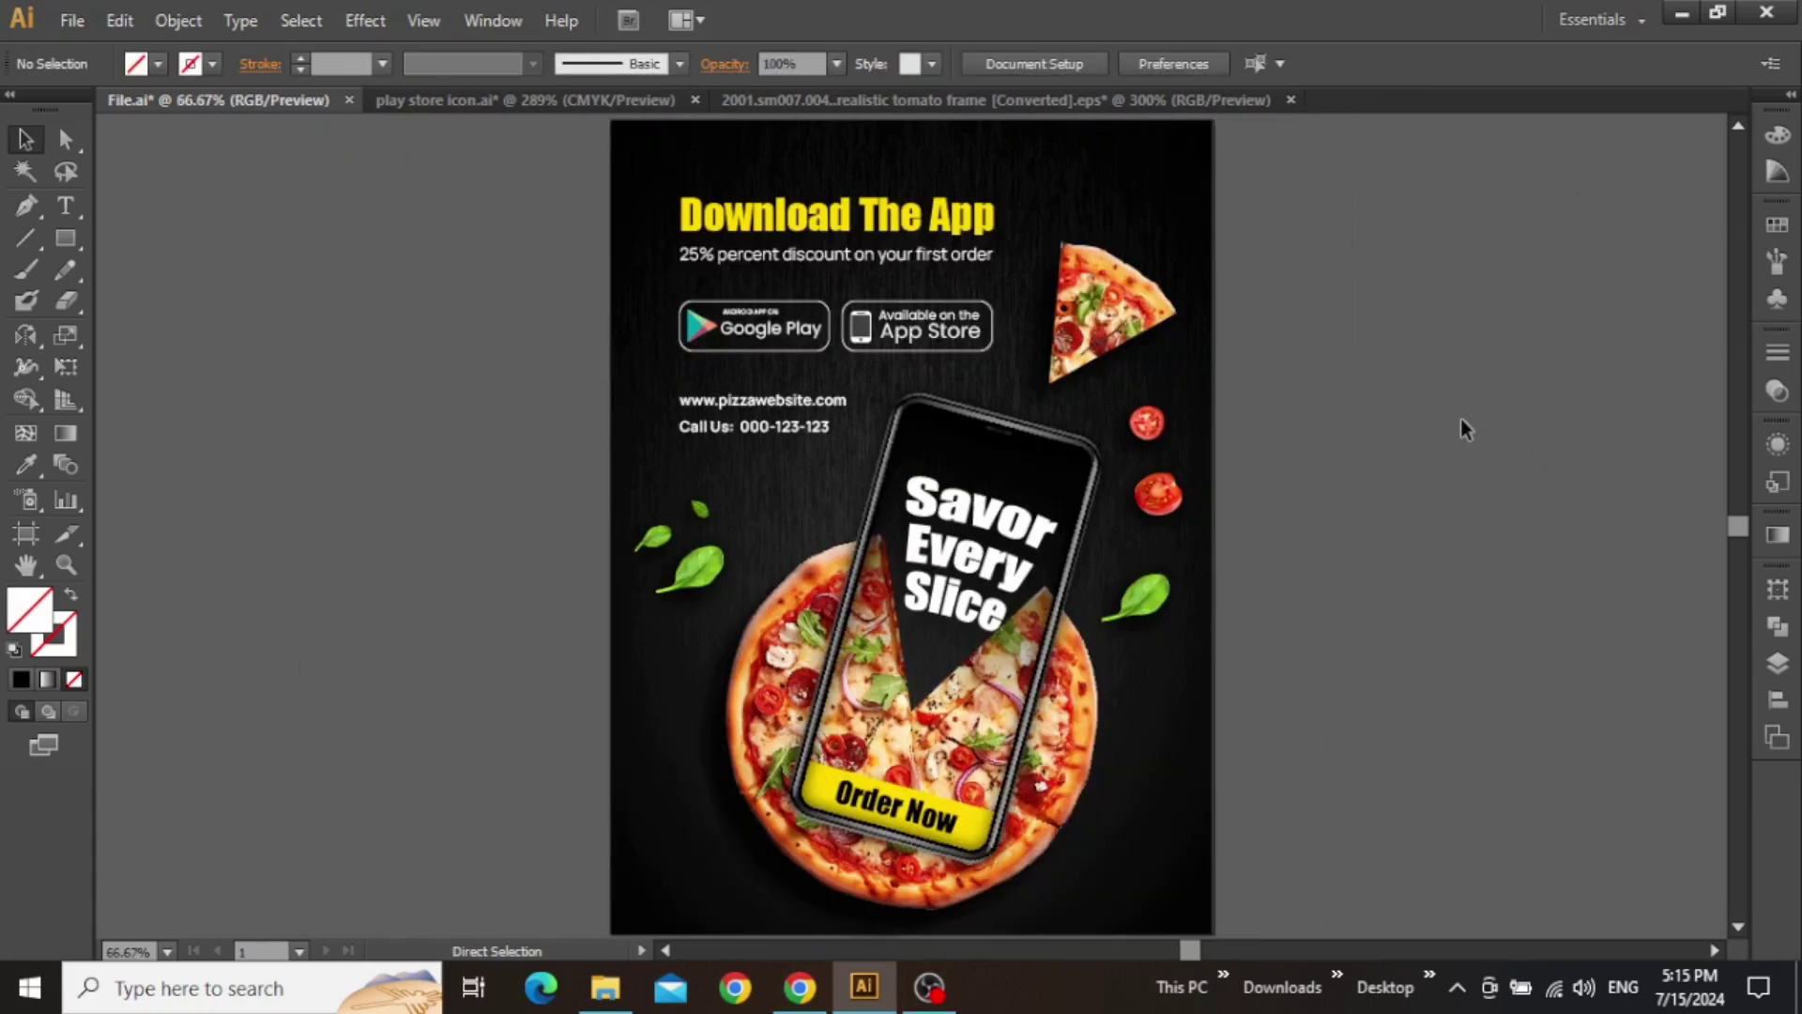